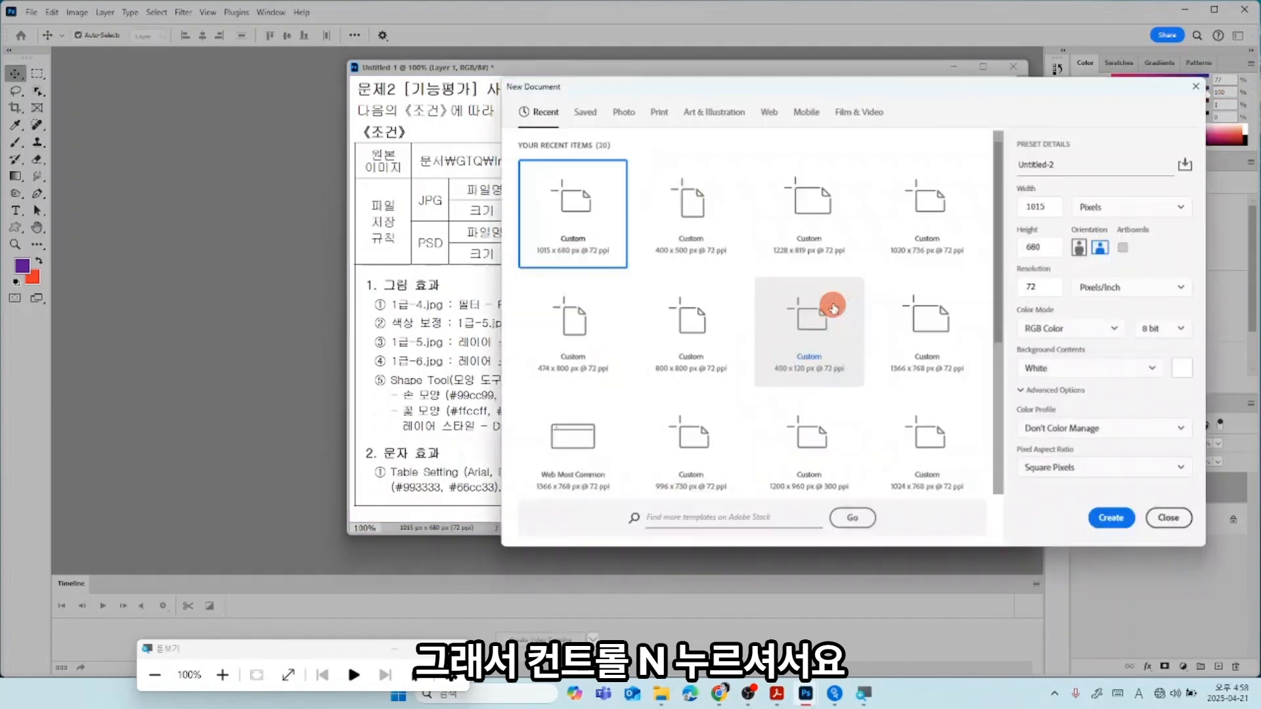
Create a web document named with the exam number, candidate's name and suffix -2, sized 400 x 500 pixels, with artboards off.
{"action": "left_click", "coordinate": [769, 111]}
{"action": "double_click", "coordinate": [1068, 165]}
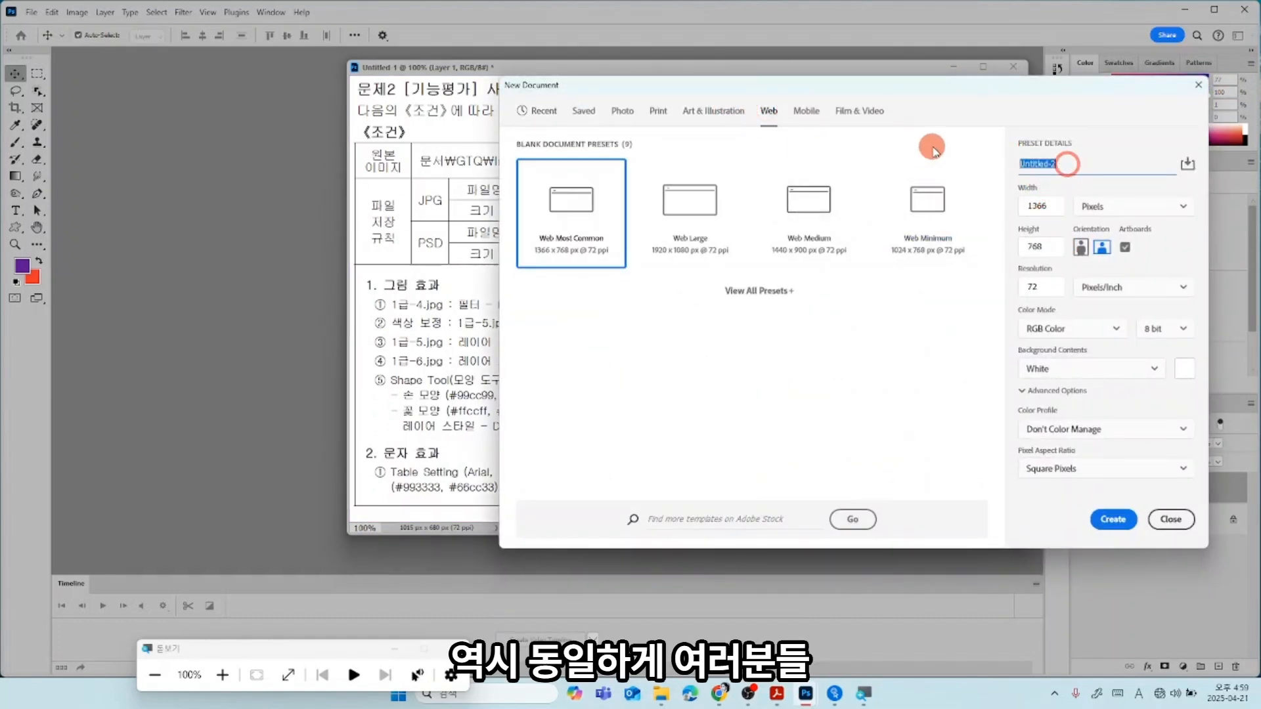
{"action": "type", "text": "123456789-홍길동"}
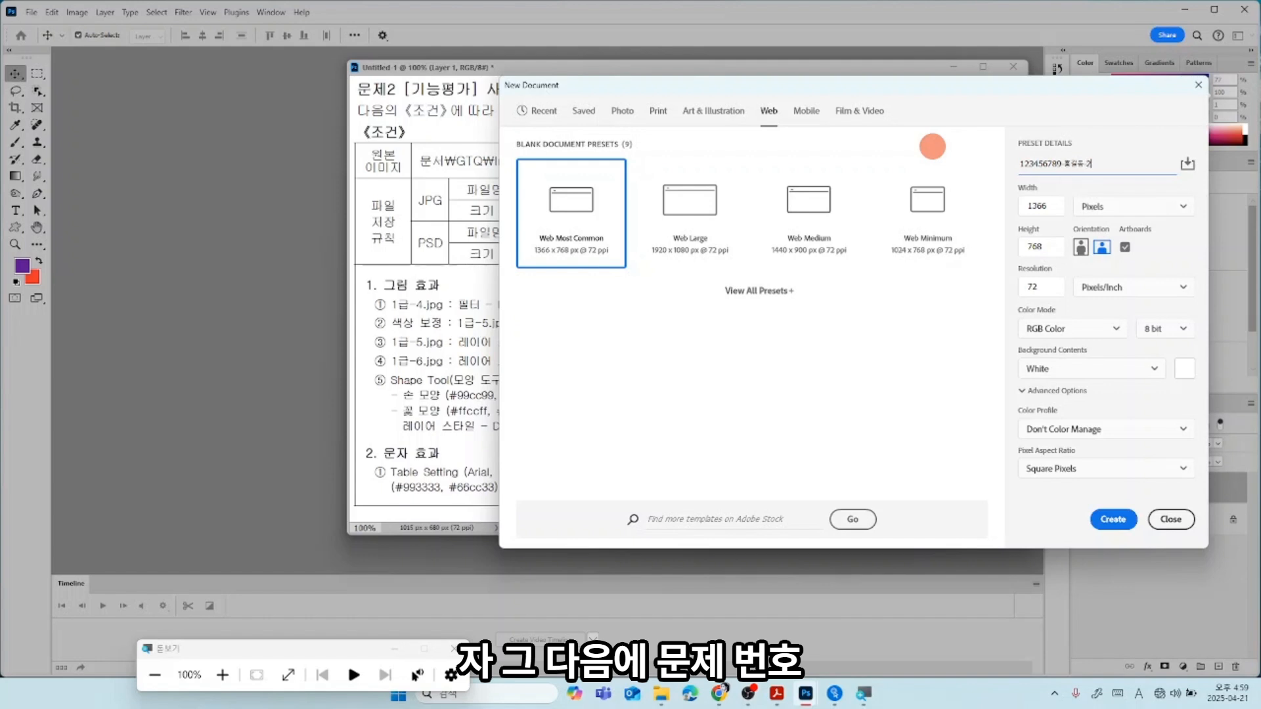
{"action": "double_click", "coordinate": [1044, 206]}
{"action": "type", "text": "400"}
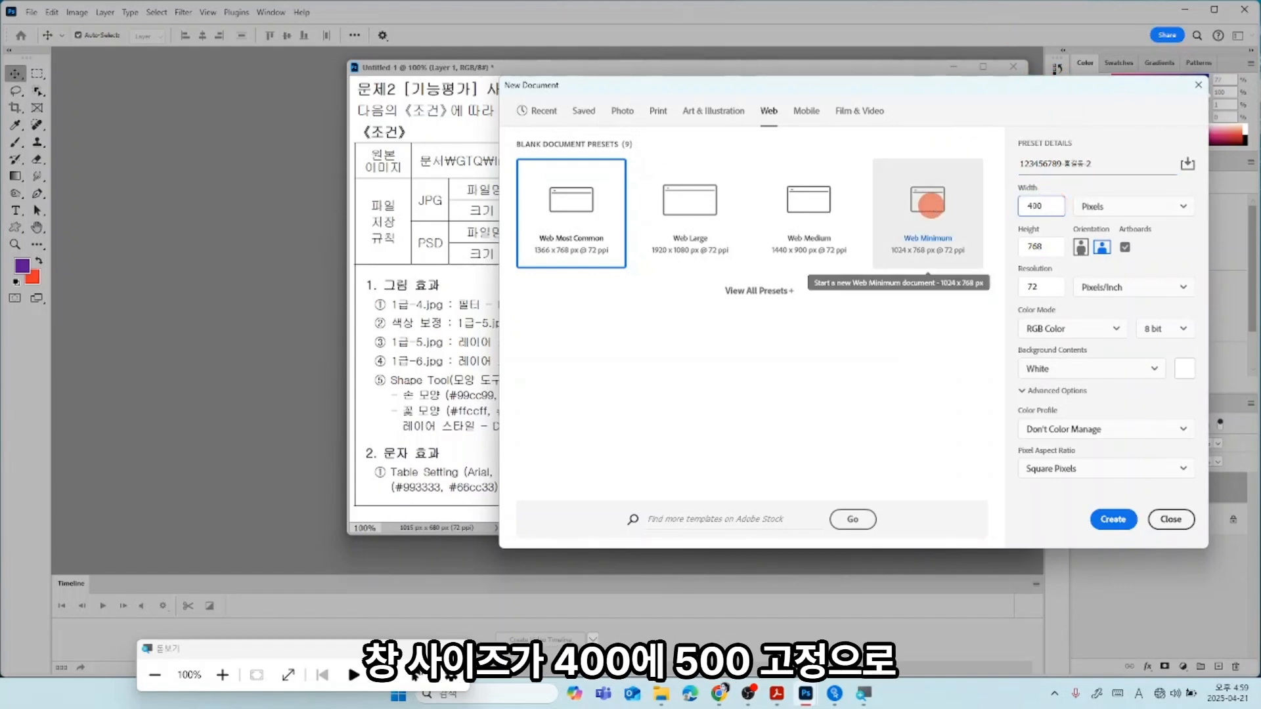
{"action": "key", "text": "Tab"}
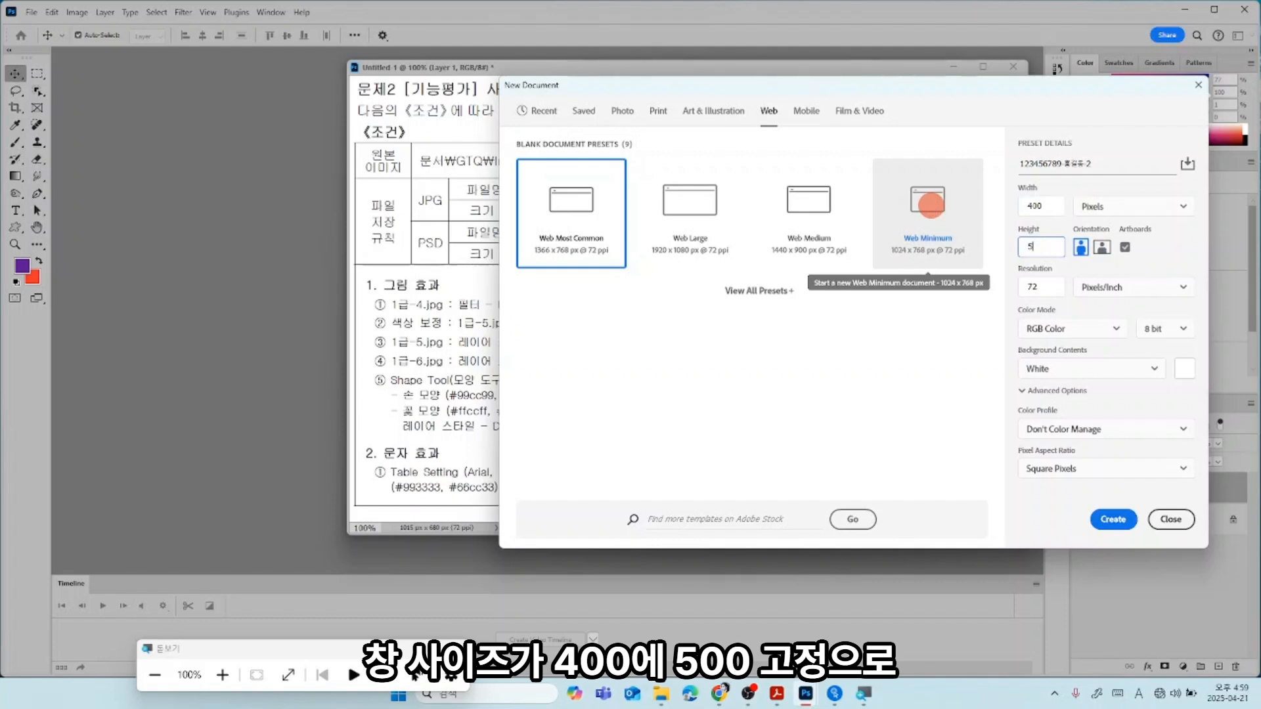
{"action": "type", "text": "500"}
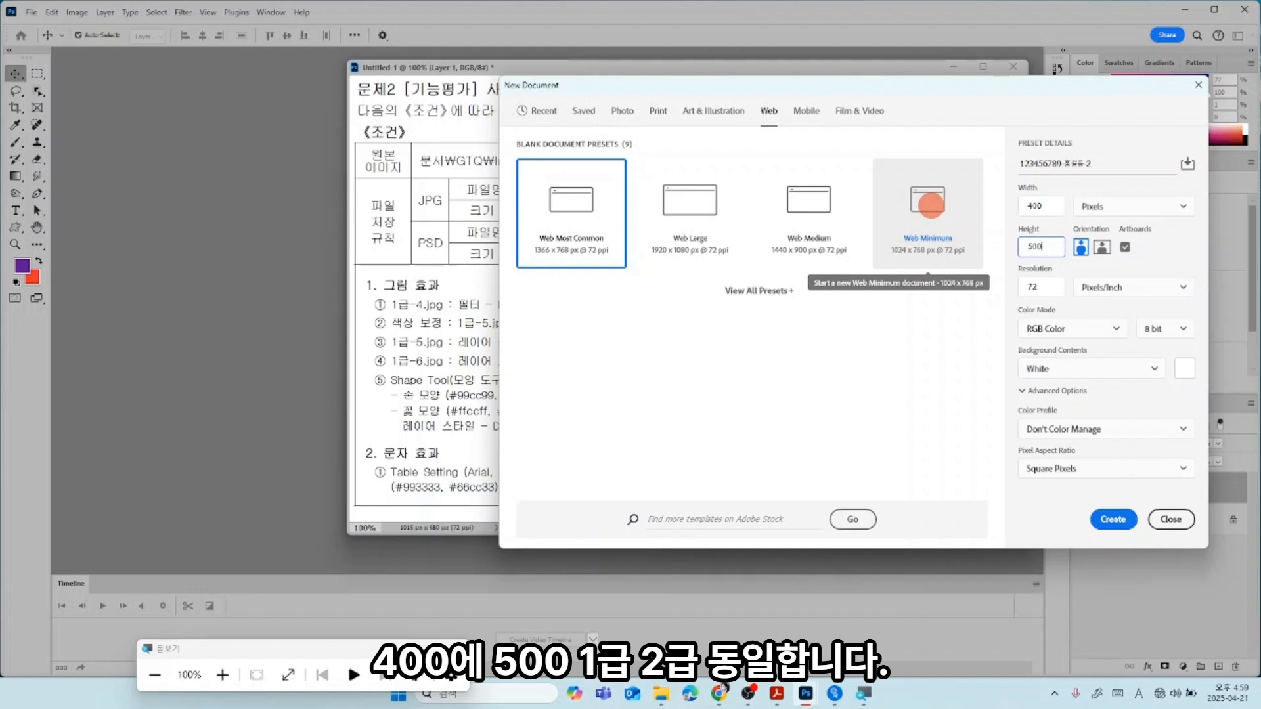
{"action": "left_click", "coordinate": [1125, 248]}
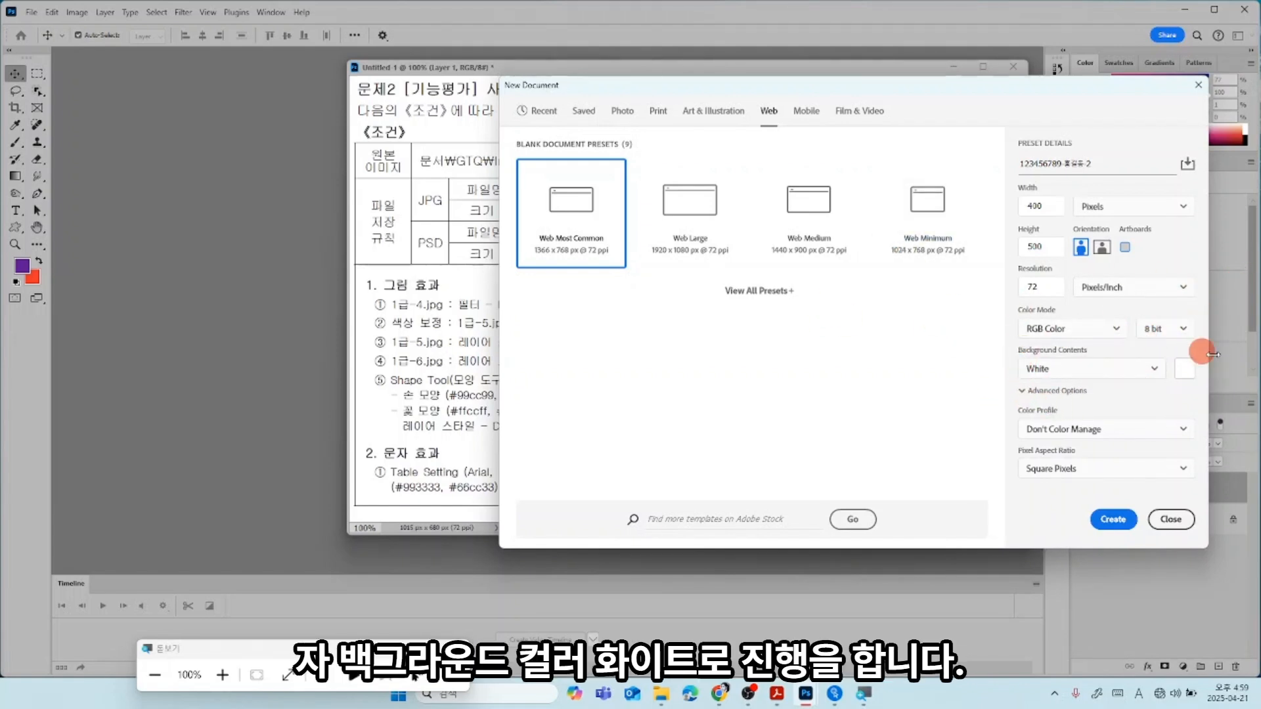
{"action": "left_click", "coordinate": [1128, 524]}
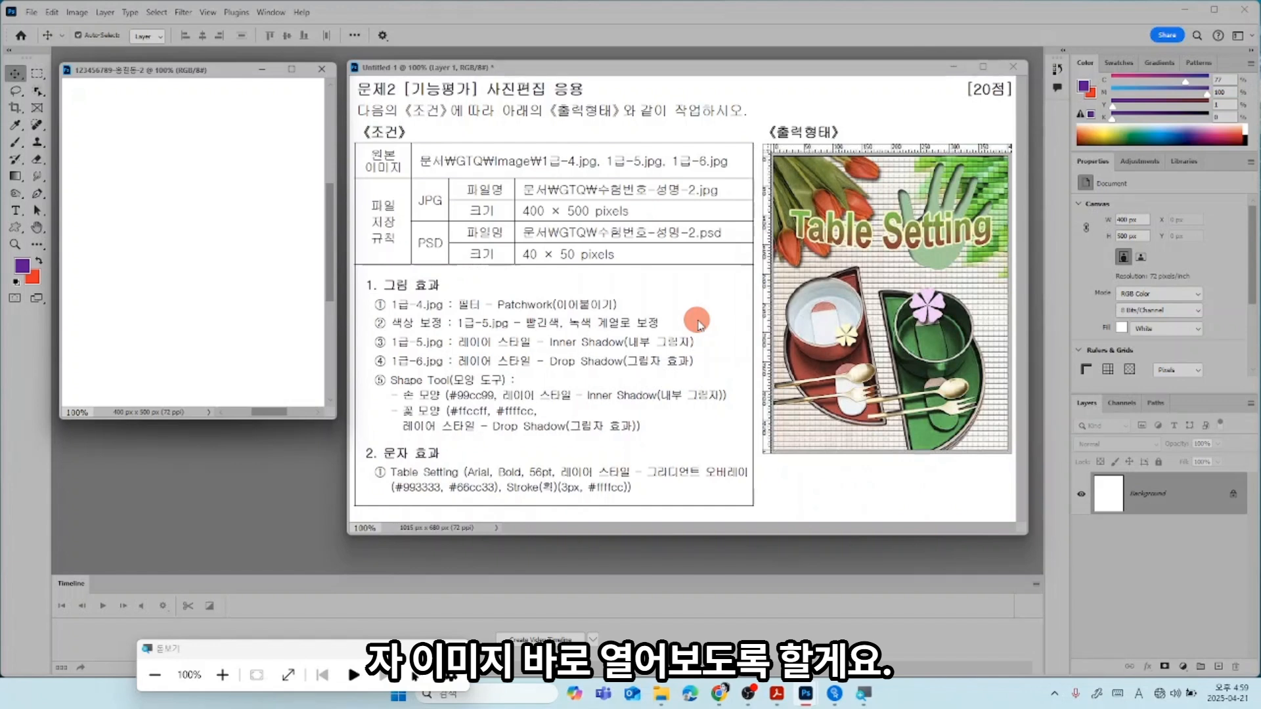
Open the image 1급-4 from the image folder inside GTQ.
{"action": "double_click", "coordinate": [229, 471]}
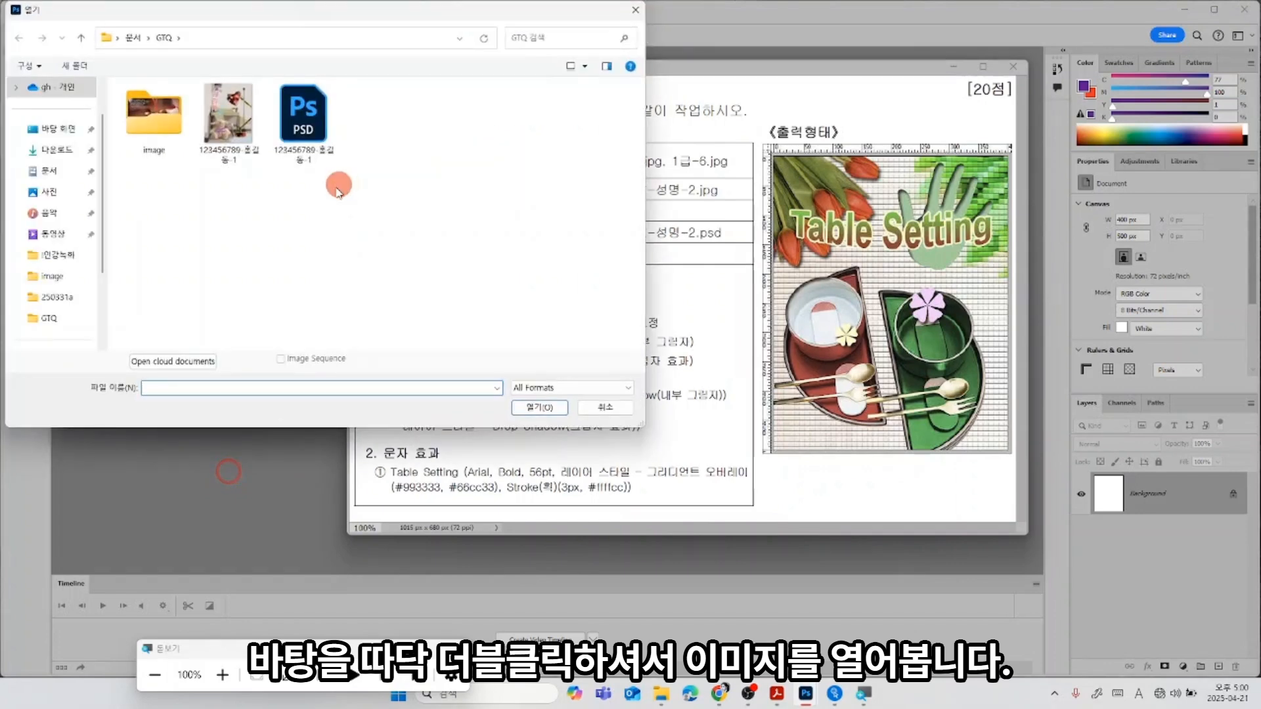
{"action": "double_click", "coordinate": [155, 124]}
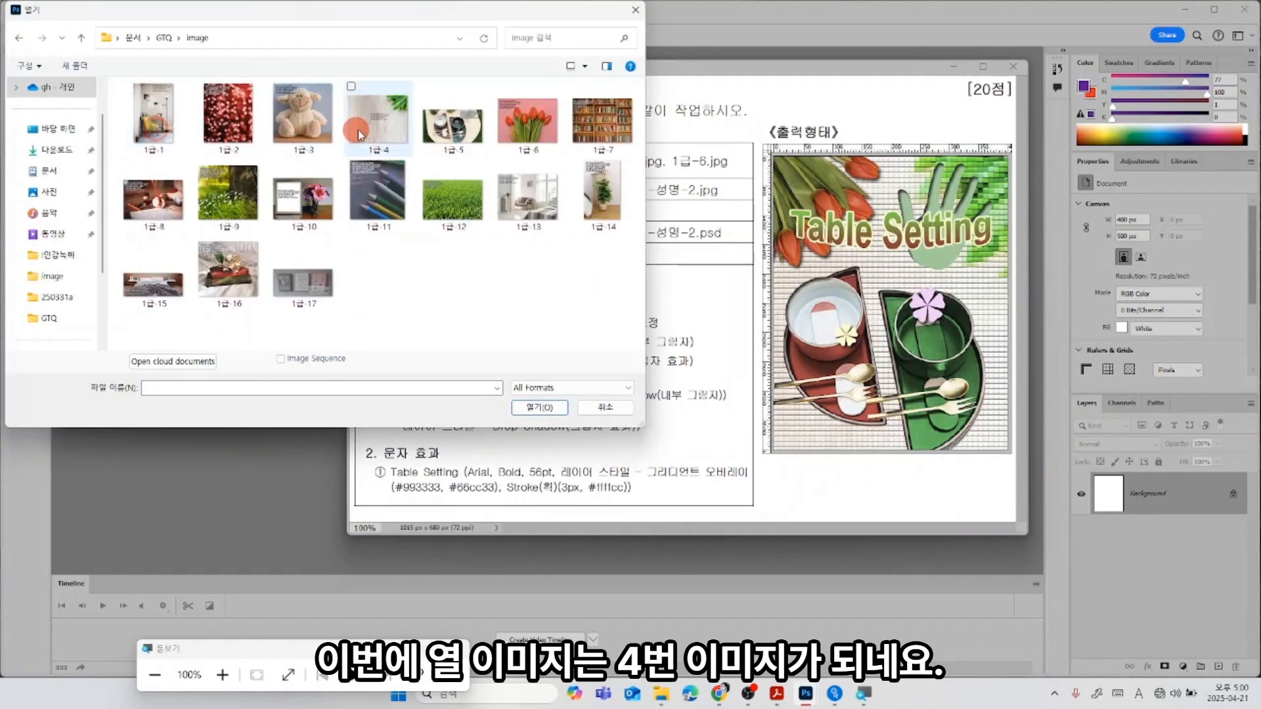
{"action": "double_click", "coordinate": [390, 131]}
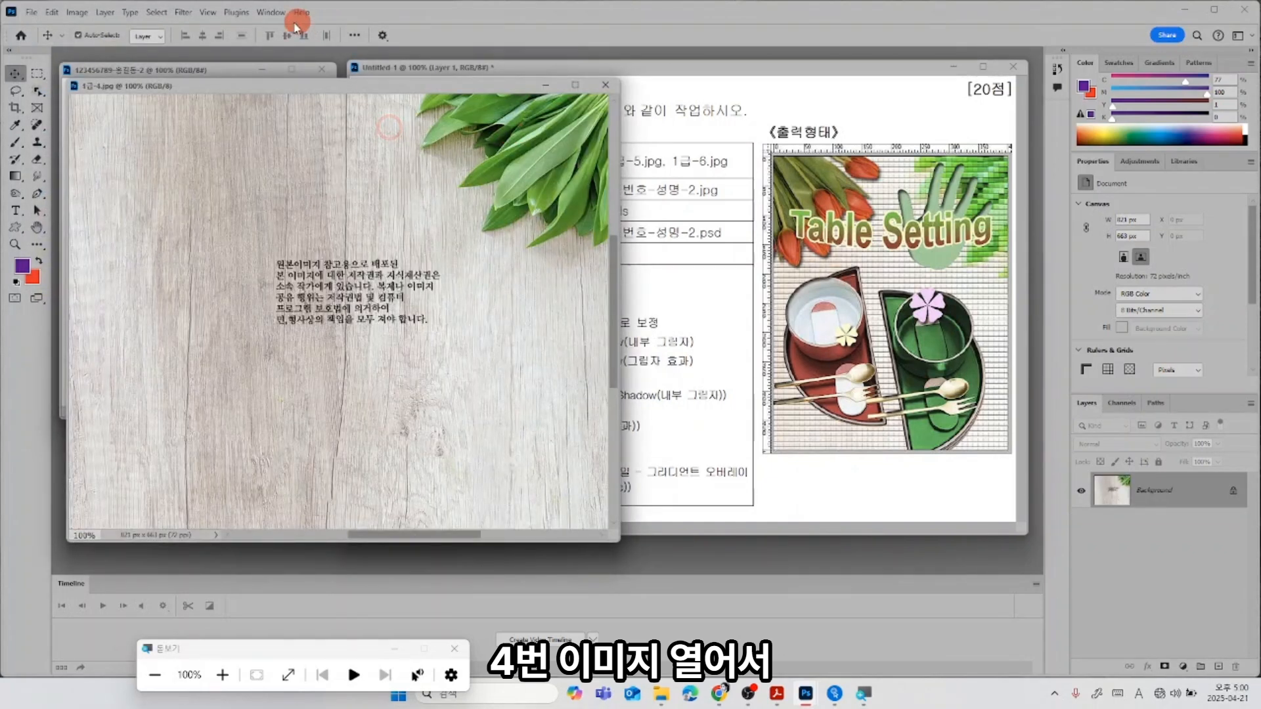
Copy the 1급-4.jpg wood-and-leaves picture into the new 400 x 500 document and close the source image.
{"action": "left_click_drag", "start_coordinate": [247, 92], "coordinate": [619, 269]}
{"action": "left_click_drag", "start_coordinate": [596, 358], "coordinate": [248, 215]}
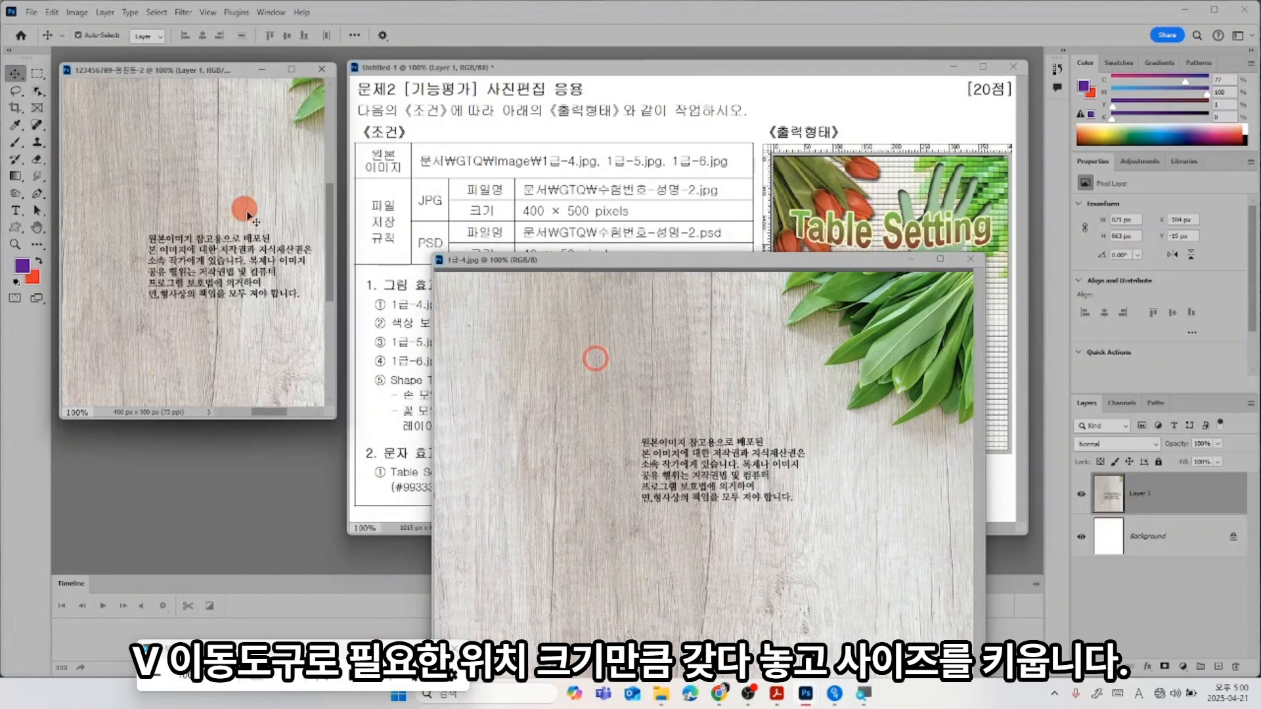
{"action": "left_click", "coordinate": [971, 259]}
Scale the wood background layer to about 76% and position it to cover the canvas, with the green leaves in the upper-right corner.
{"action": "left_click_drag", "start_coordinate": [336, 417], "coordinate": [595, 551]}
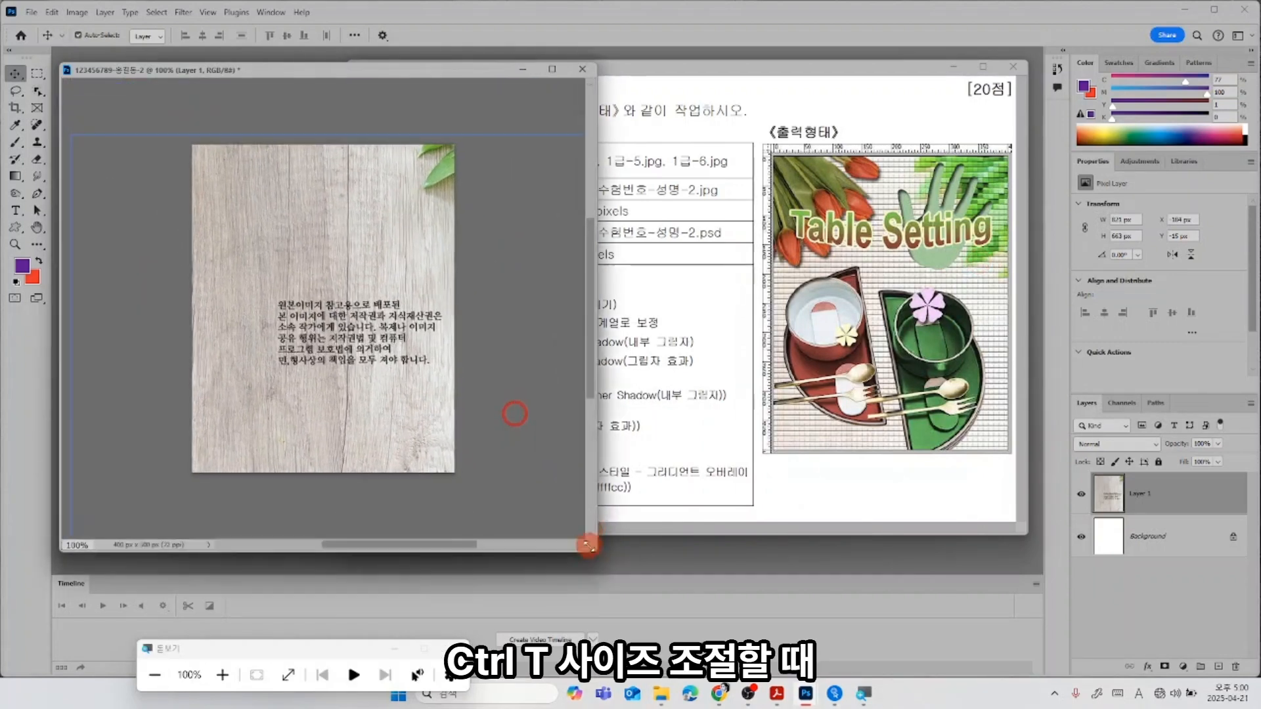
{"action": "key", "text": "ctrl+t"}
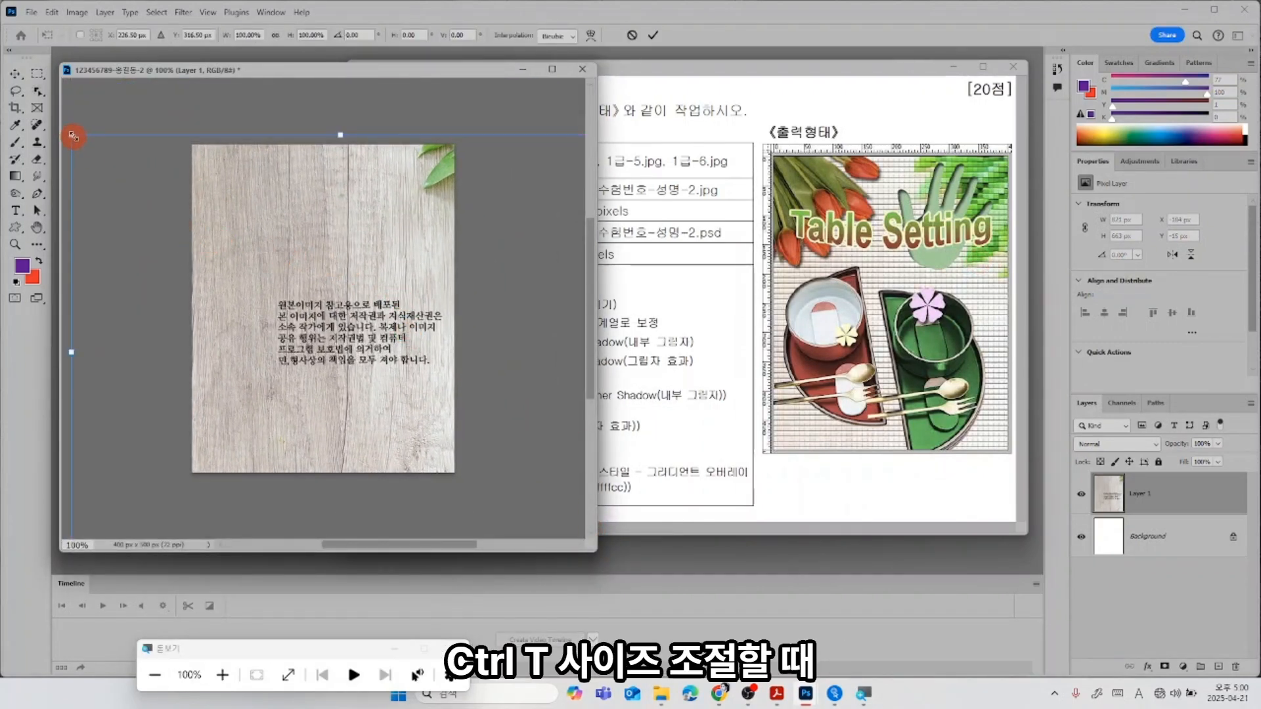
{"action": "left_click_drag", "start_coordinate": [73, 135], "coordinate": [357, 387]}
{"action": "left_click_drag", "start_coordinate": [459, 417], "coordinate": [341, 210]}
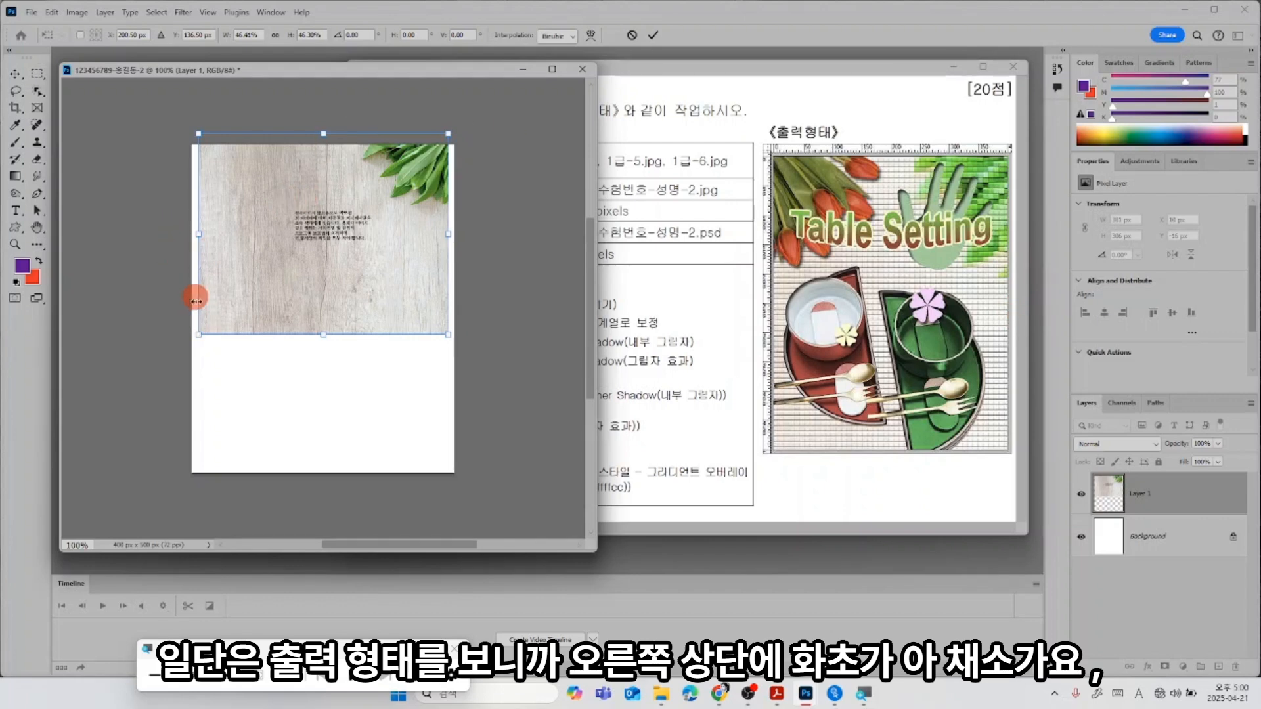
{"action": "left_click_drag", "start_coordinate": [200, 339], "coordinate": [76, 471]}
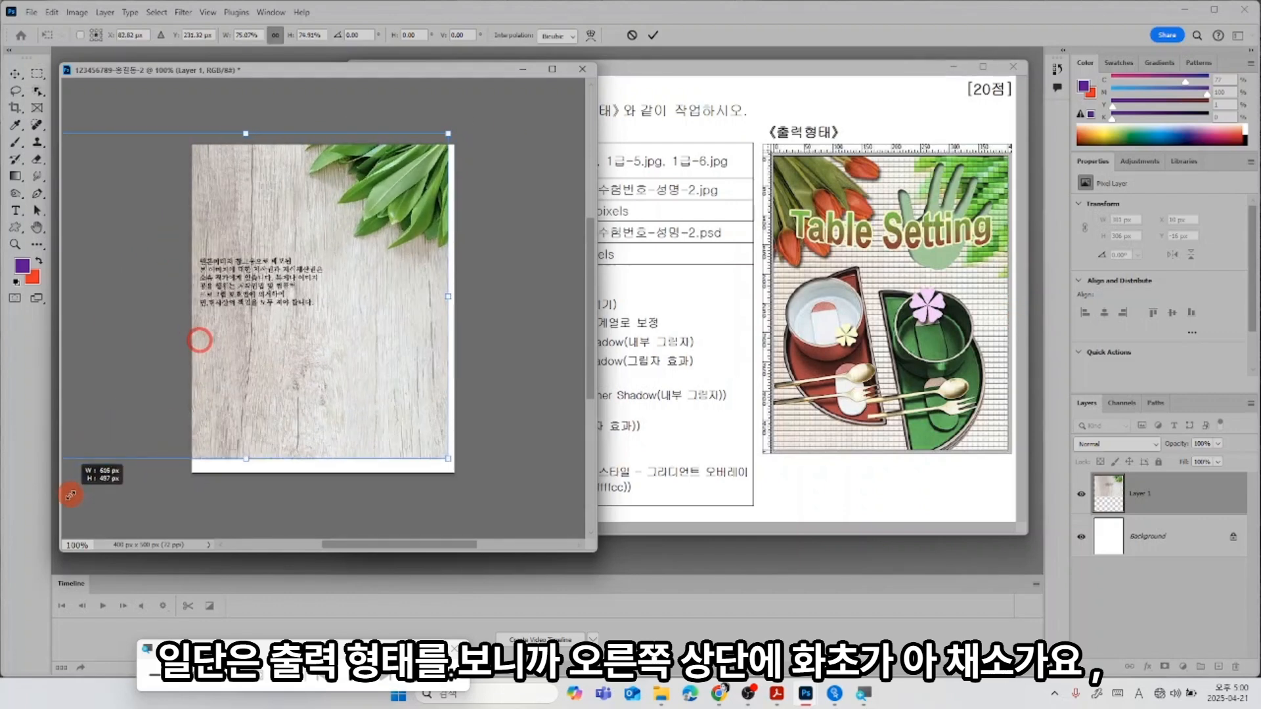
{"action": "left_click_drag", "start_coordinate": [293, 329], "coordinate": [336, 333]}
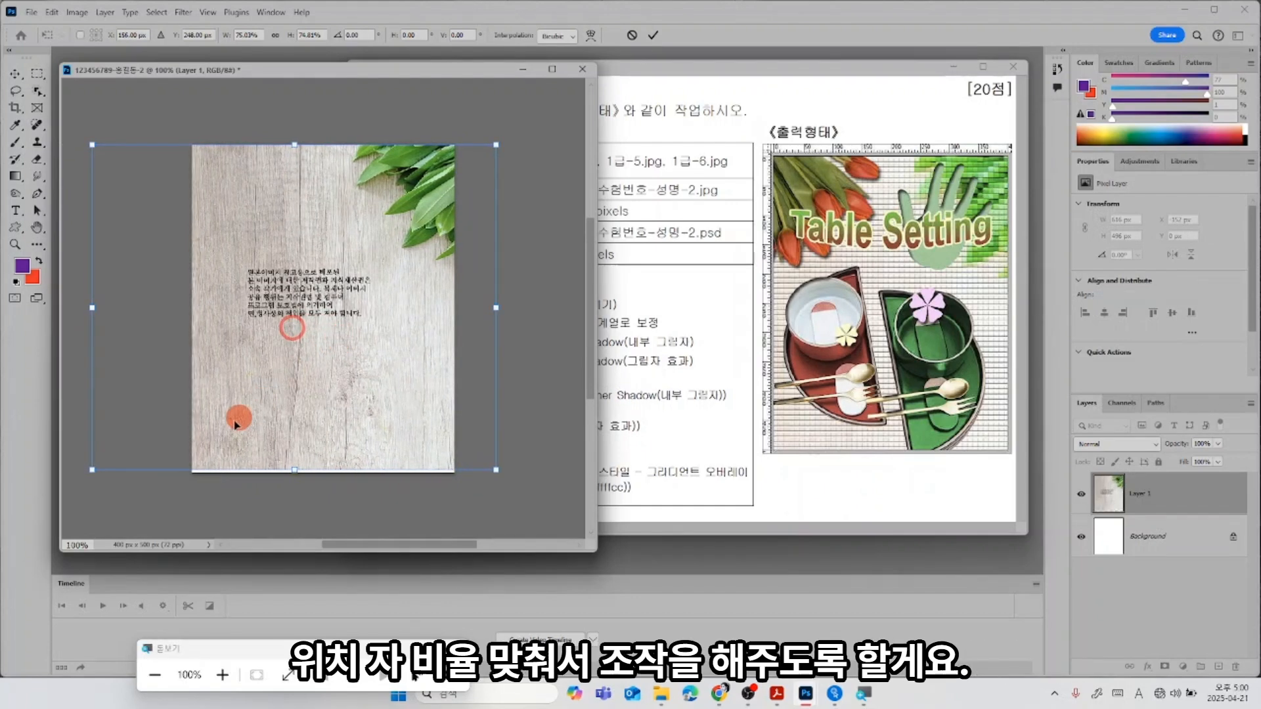
{"action": "mouse_move", "coordinate": [97, 476]}
{"action": "left_mouse_down"}
{"action": "mouse_move", "coordinate": [85, 467]}
{"action": "mouse_move", "coordinate": [96, 472]}
{"action": "left_mouse_up"}
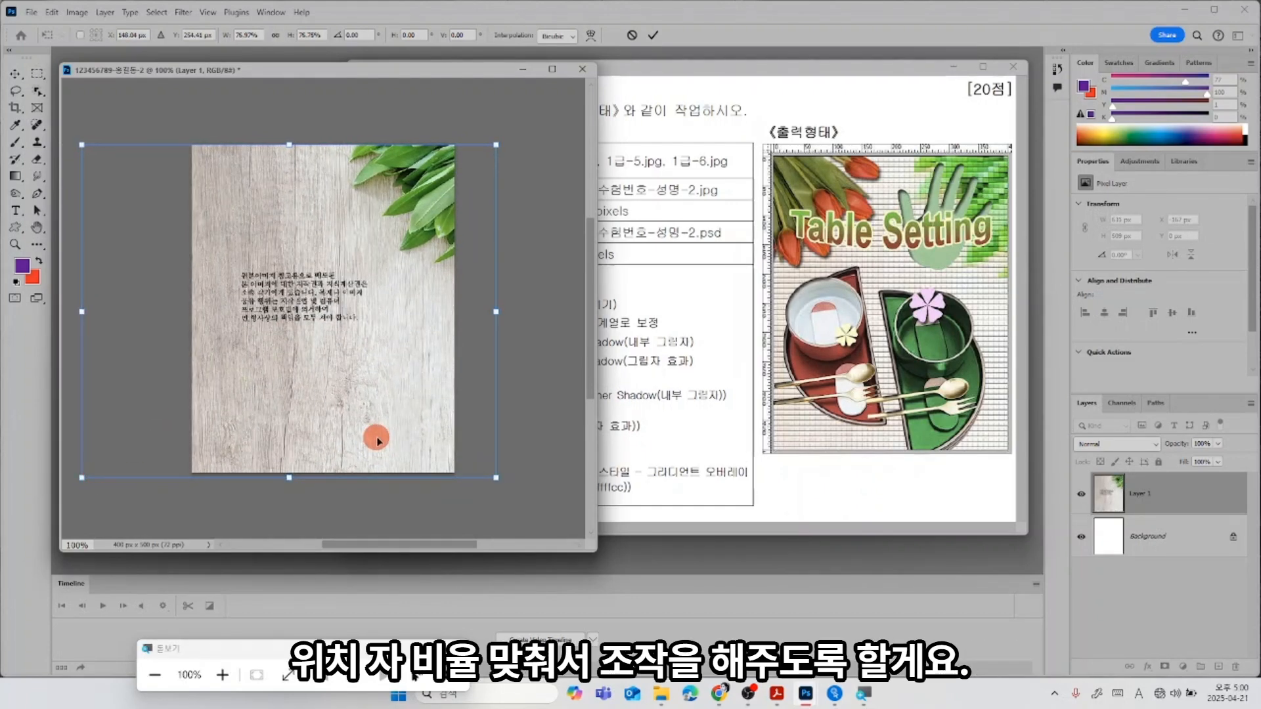
{"action": "key", "text": "Return"}
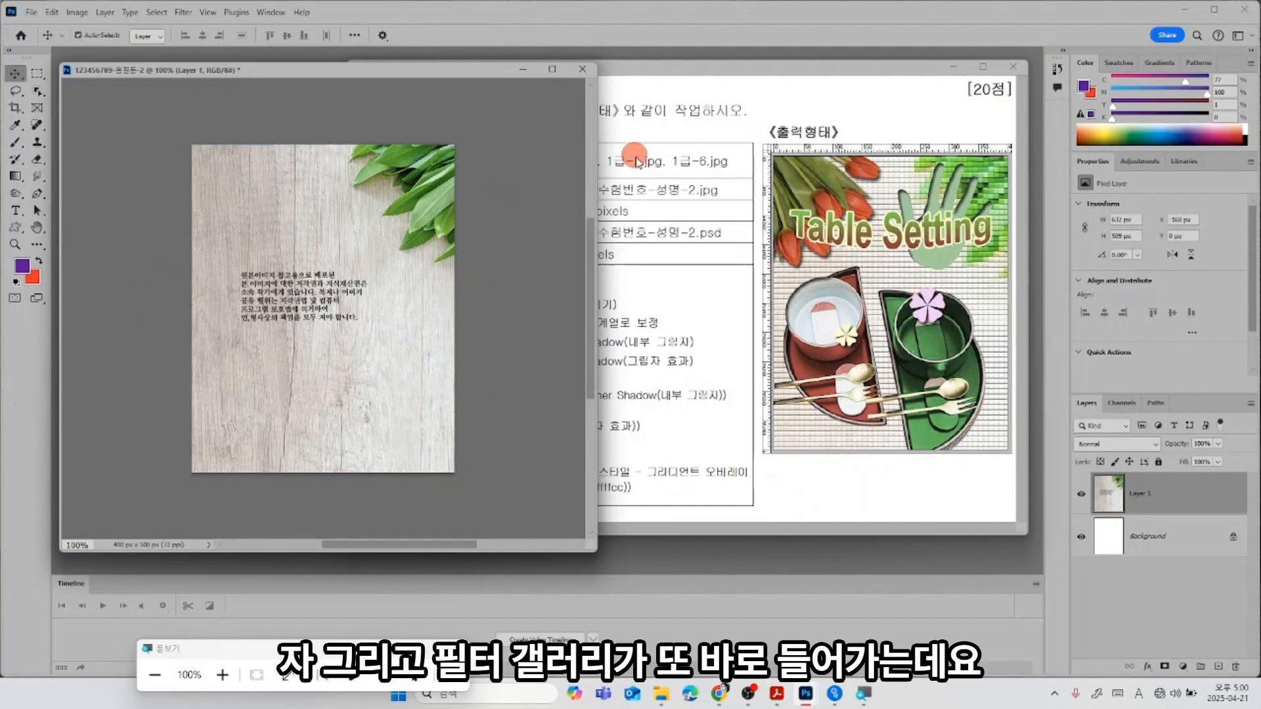
Apply the Patchwork texture filter to the wood background layer with Square Size 7 and Relief 11.
{"action": "left_click", "coordinate": [703, 189]}
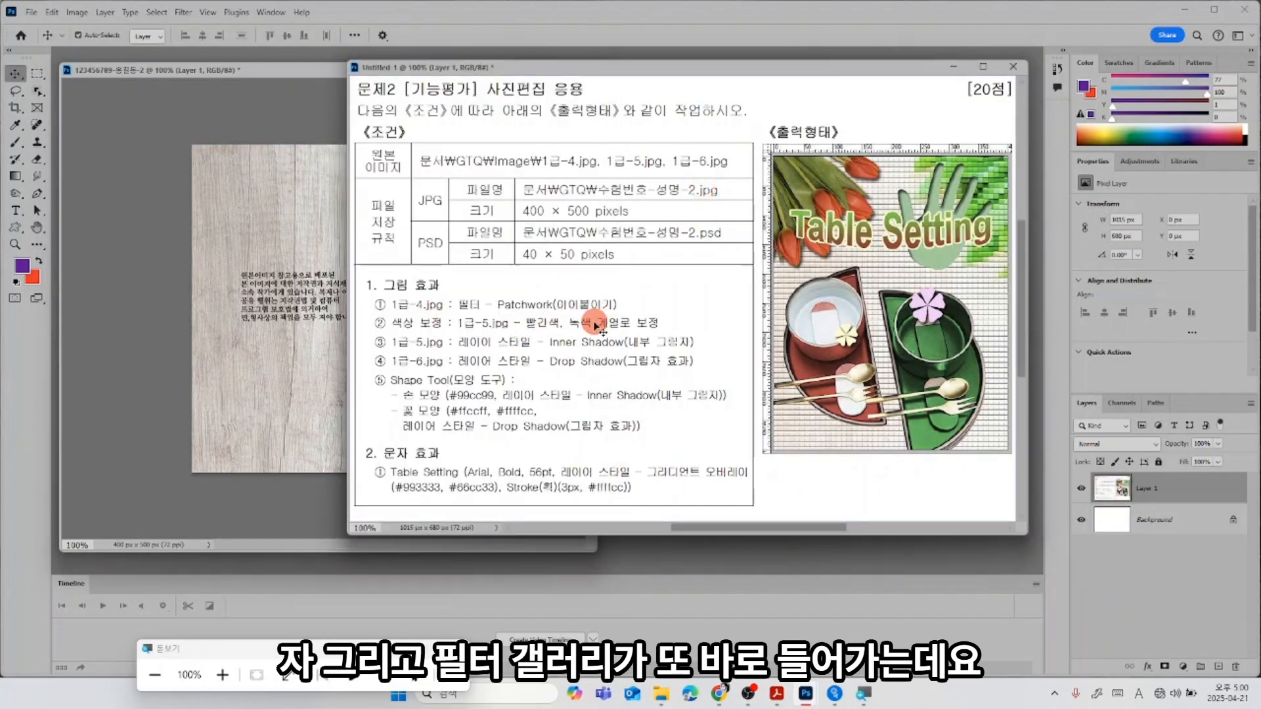
{"action": "left_click", "coordinate": [289, 319]}
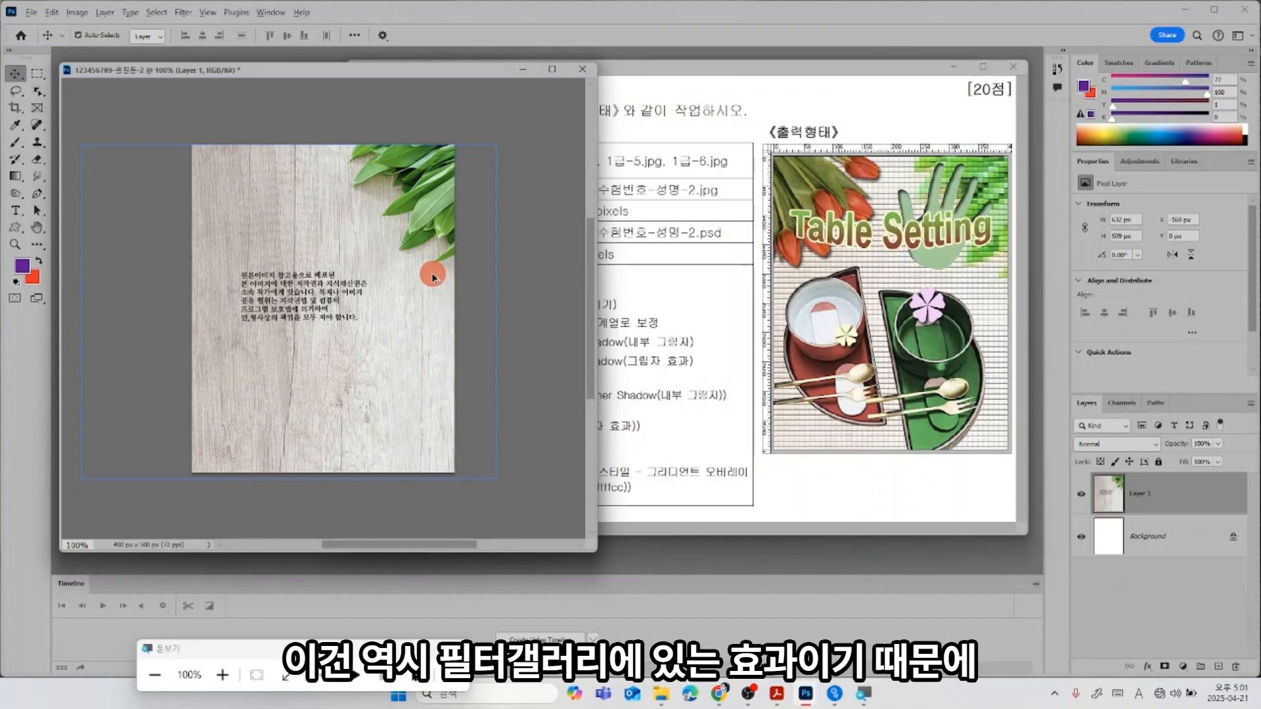
{"action": "key", "text": "alt+t"}
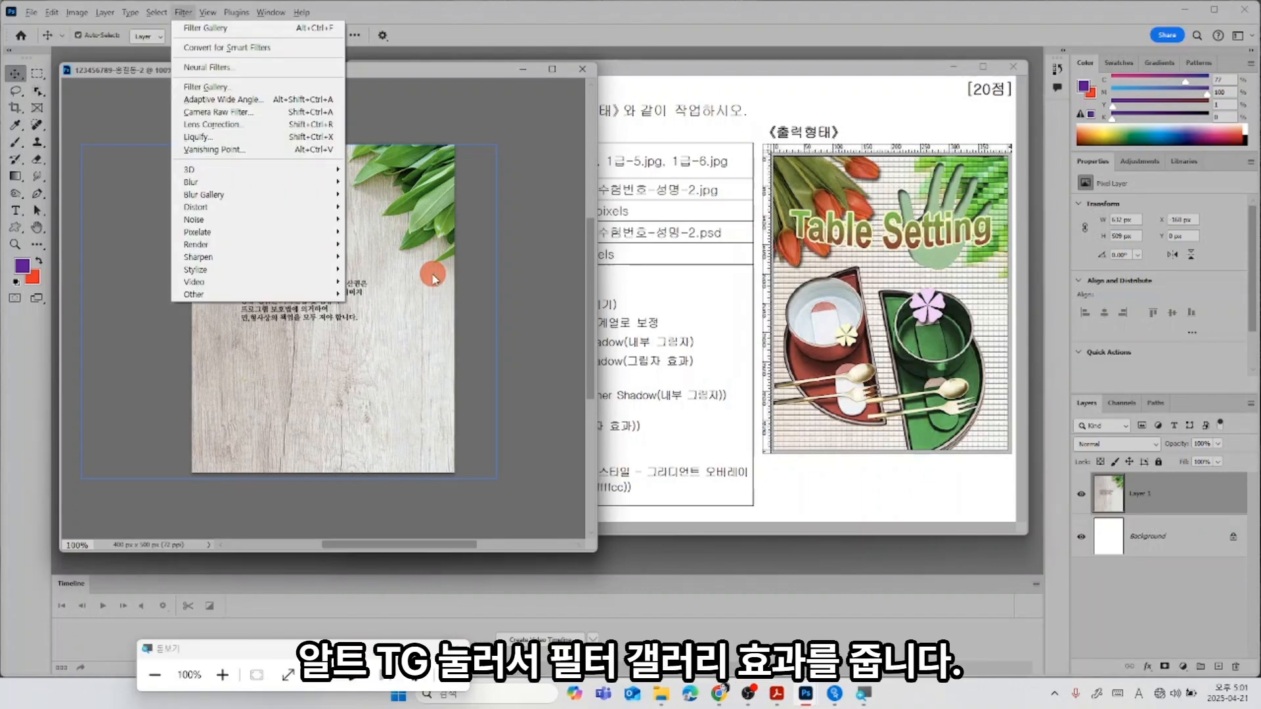
{"action": "key", "text": "g"}
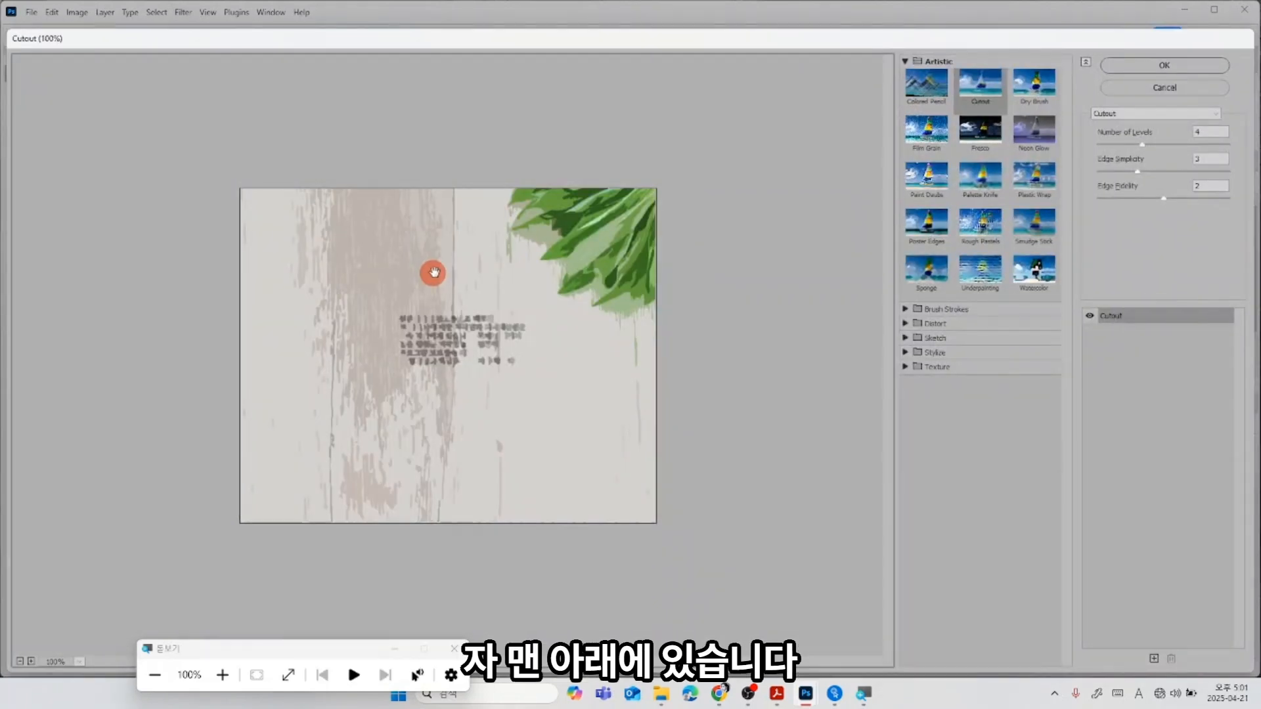
{"action": "left_click", "coordinate": [911, 369]}
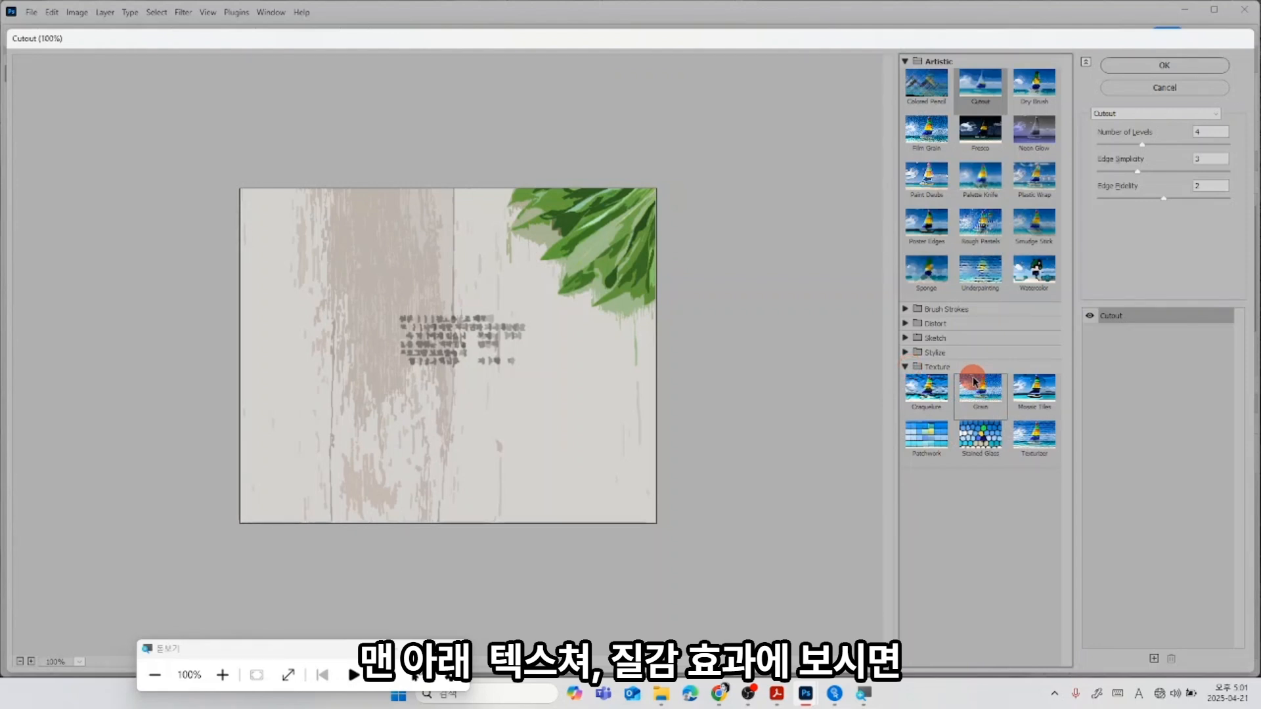
{"action": "left_click", "coordinate": [929, 441]}
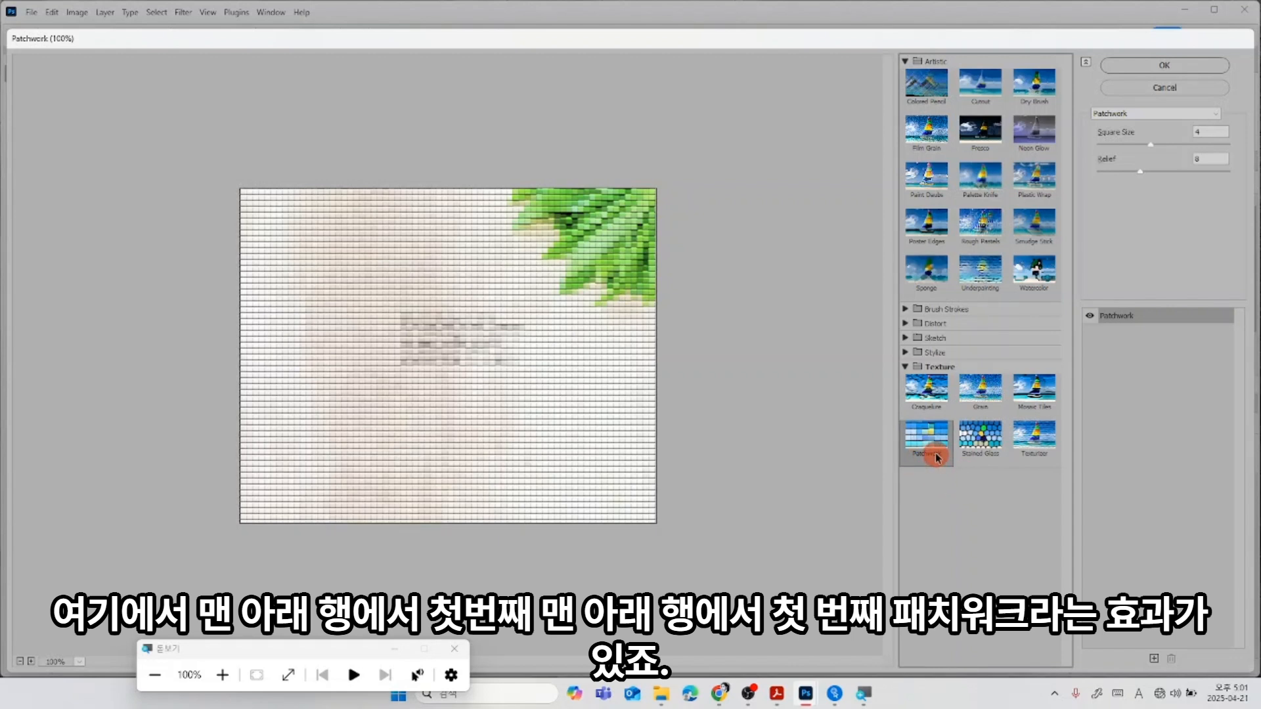
{"action": "left_click_drag", "start_coordinate": [1153, 145], "coordinate": [1194, 150]}
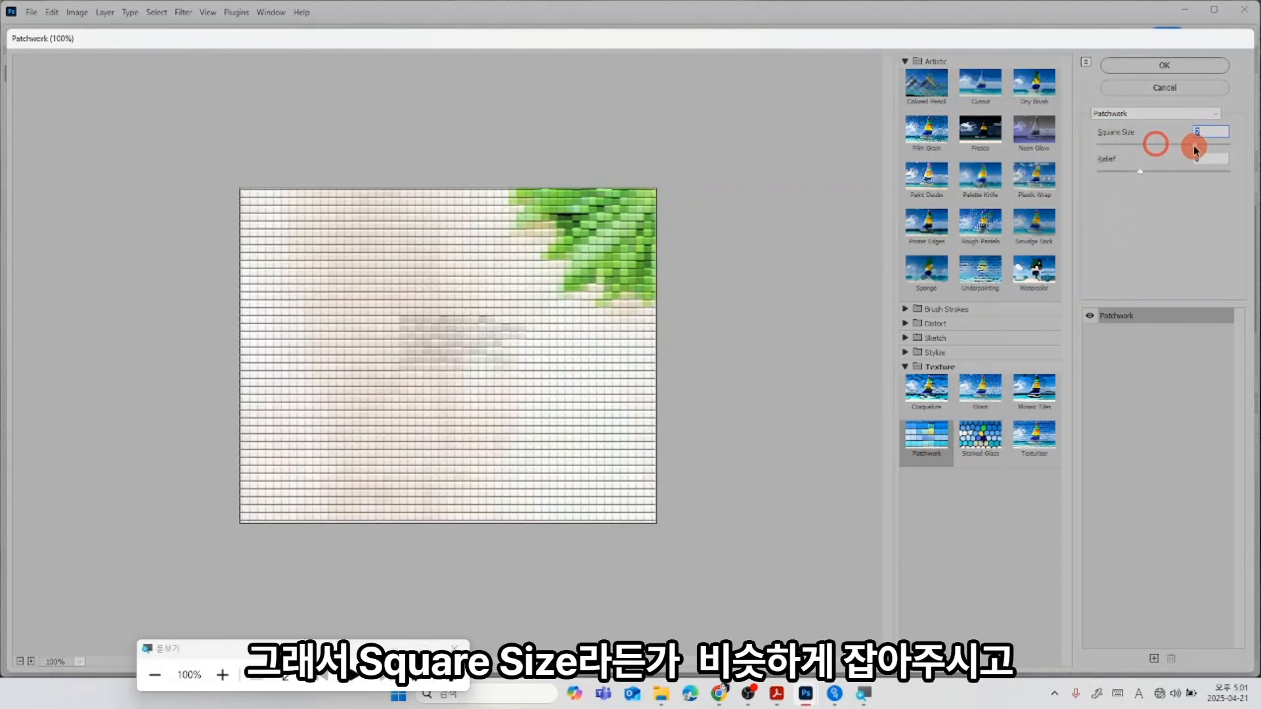
{"action": "left_click", "coordinate": [1160, 178]}
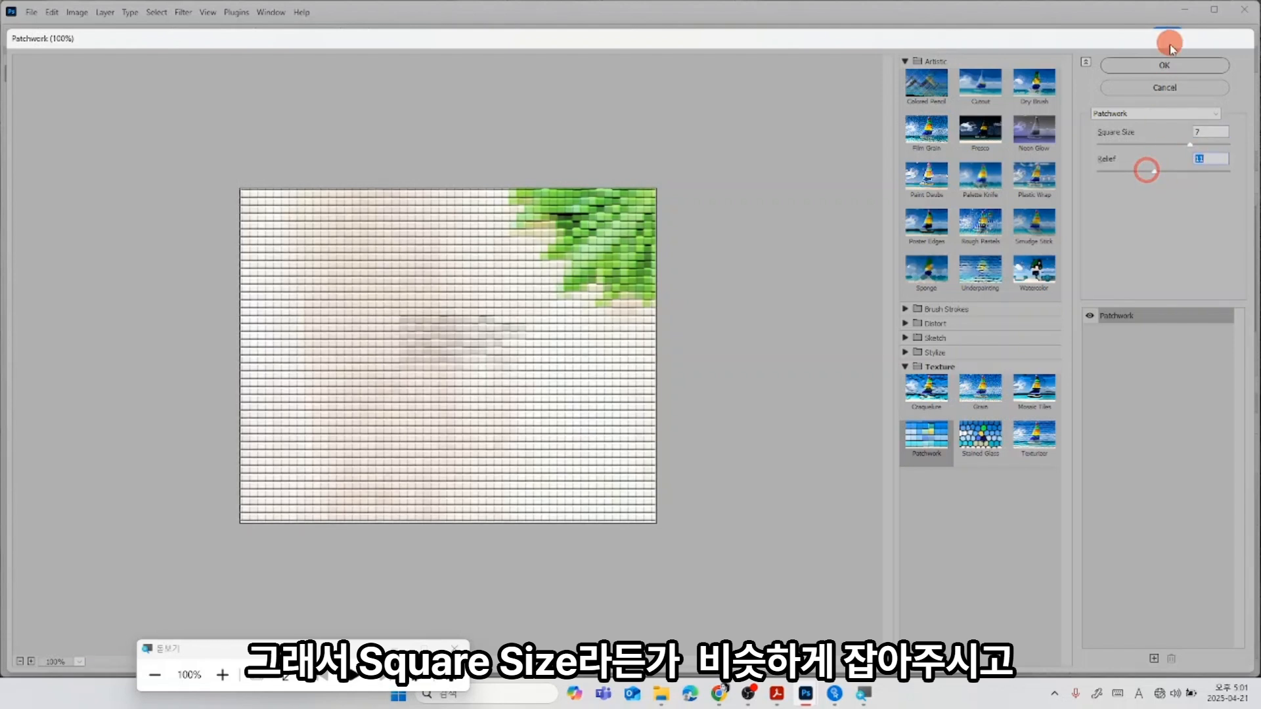
{"action": "left_click", "coordinate": [1167, 67]}
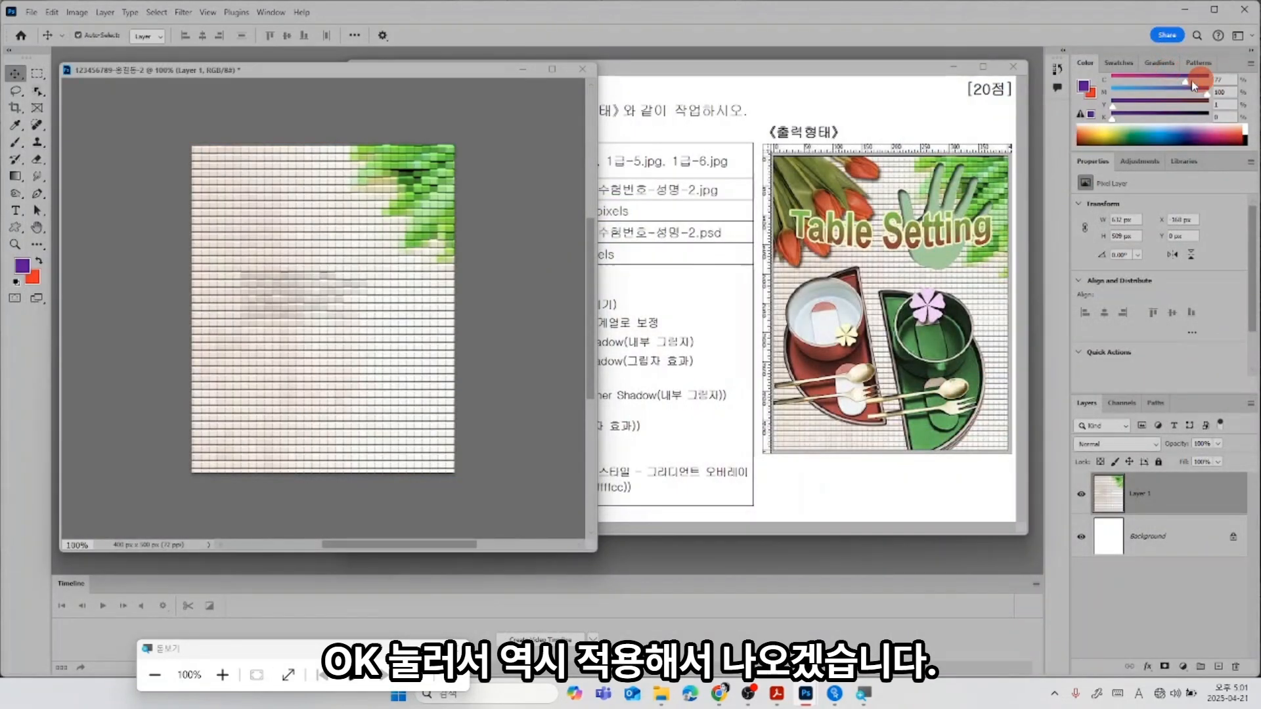
Open the image 1급-5 and enlarge its window so the whole picture is in view.
{"action": "left_click", "coordinate": [723, 110]}
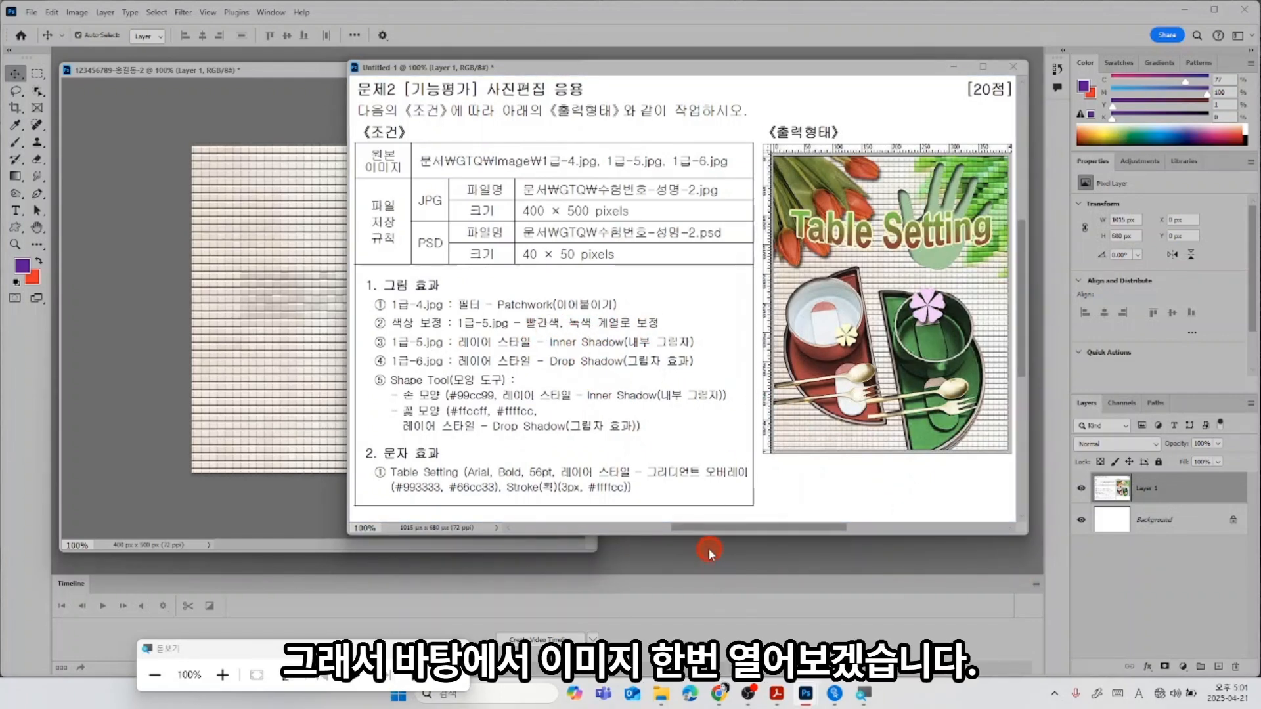
{"action": "key", "text": "ctrl+o"}
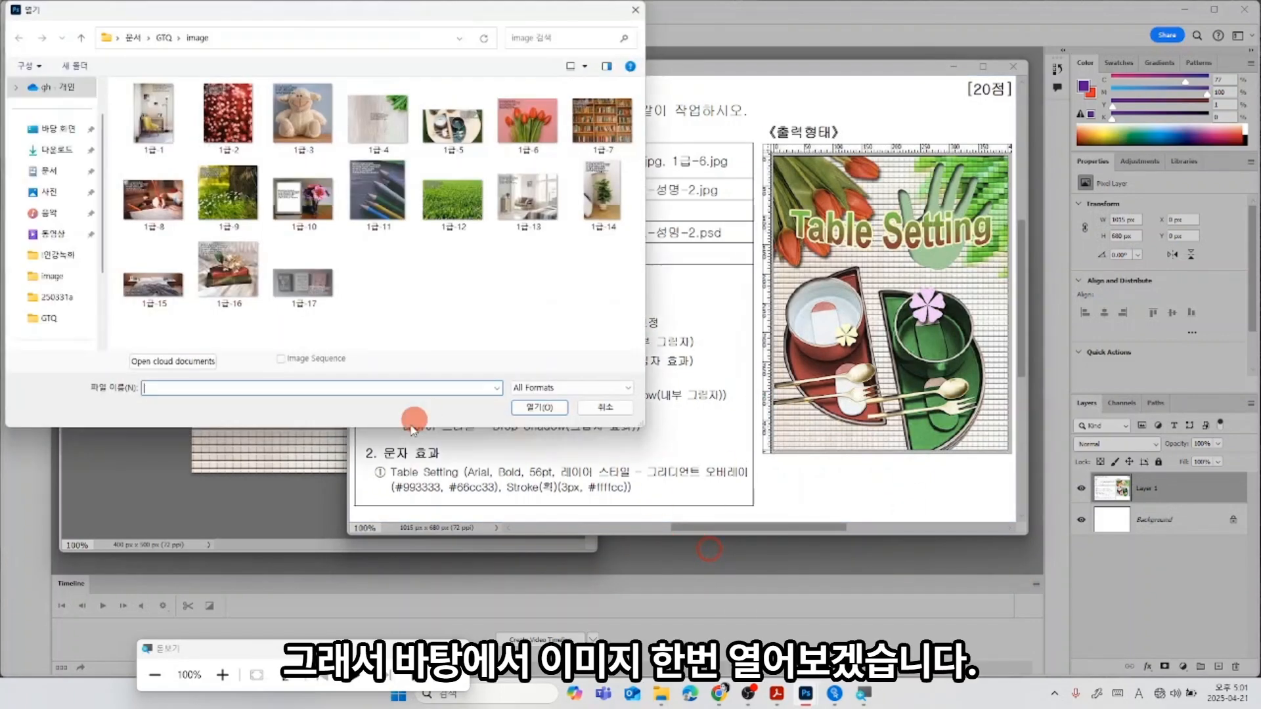
{"action": "double_click", "coordinate": [453, 136]}
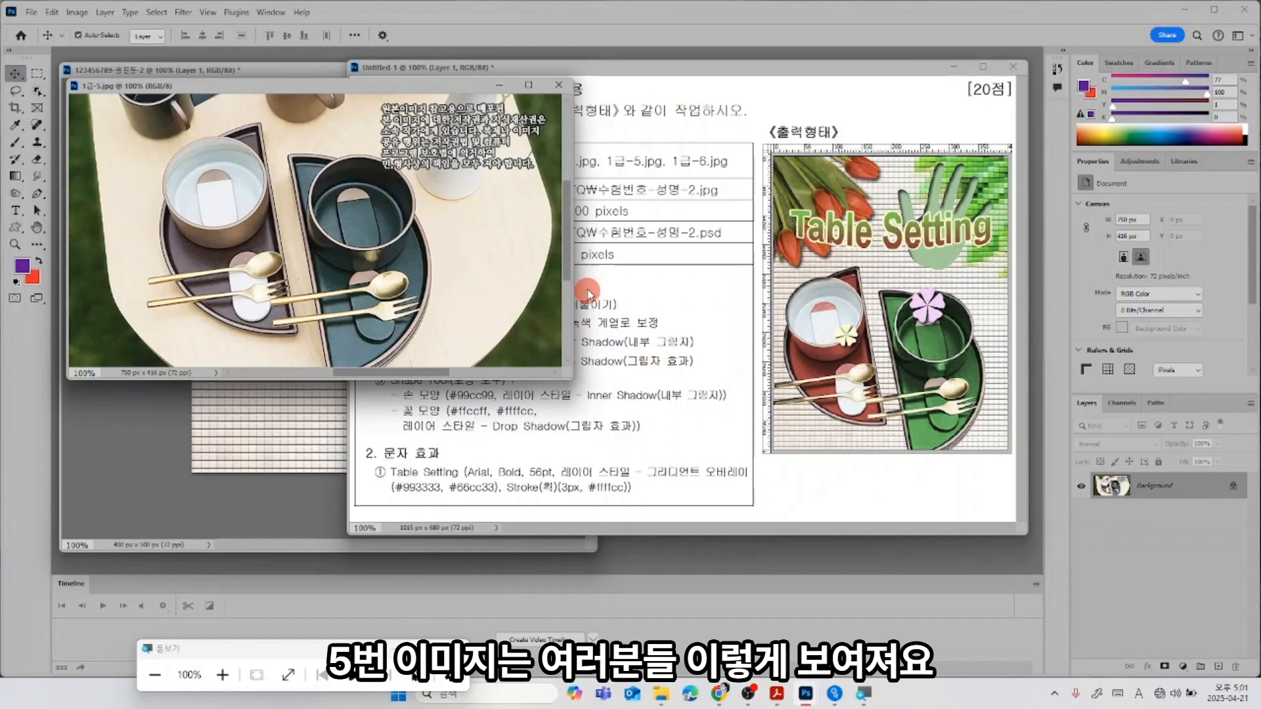
{"action": "left_click_drag", "start_coordinate": [563, 374], "coordinate": [611, 433]}
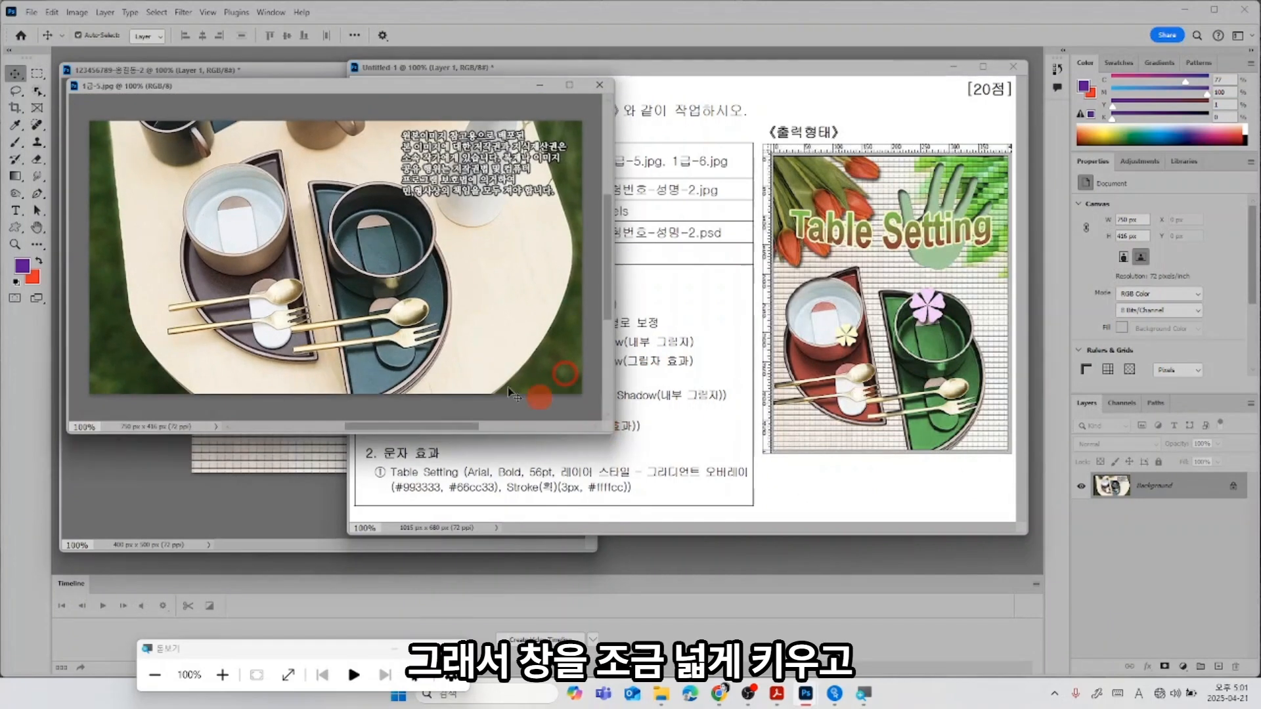
Select both bowls, trays and the gold cutlery in 1급-5 with the Object Selection tool, using a rectangle of about 409 x 356 px.
{"action": "left_click", "coordinate": [36, 90]}
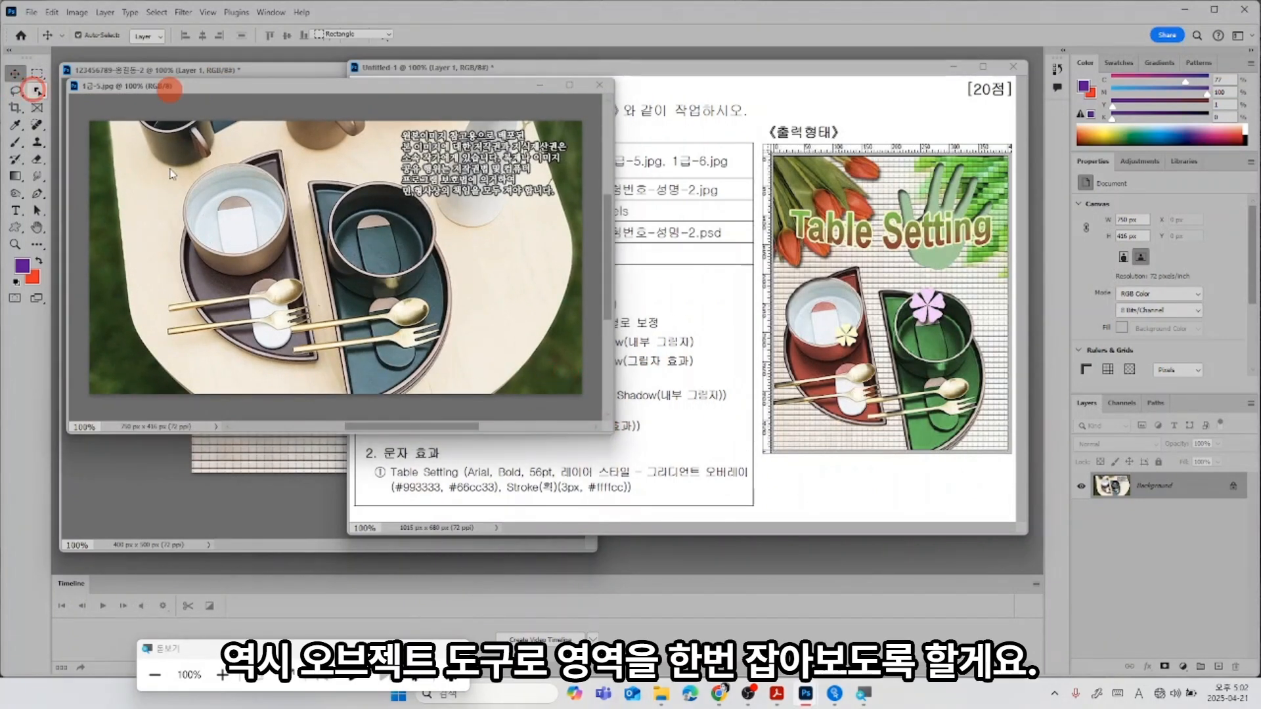
{"action": "left_click_drag", "start_coordinate": [186, 159], "coordinate": [451, 403]}
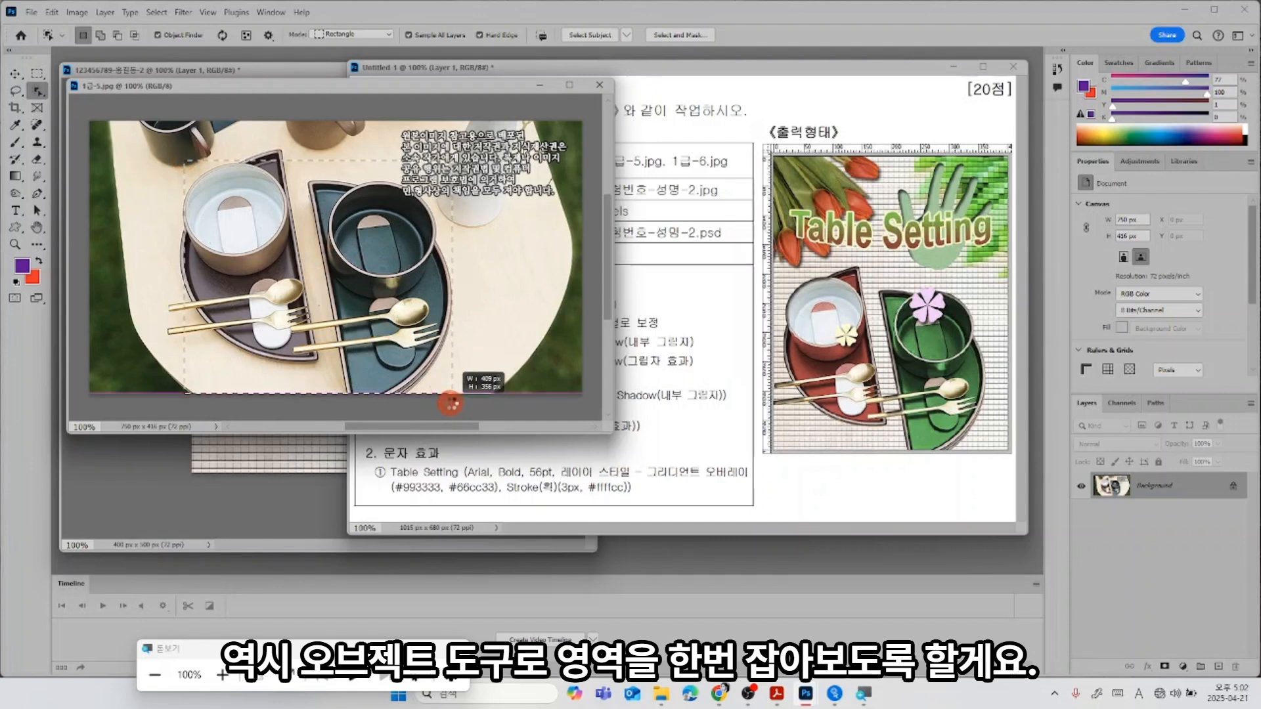
{"action": "left_click_drag", "start_coordinate": [451, 403], "coordinate": [451, 403]}
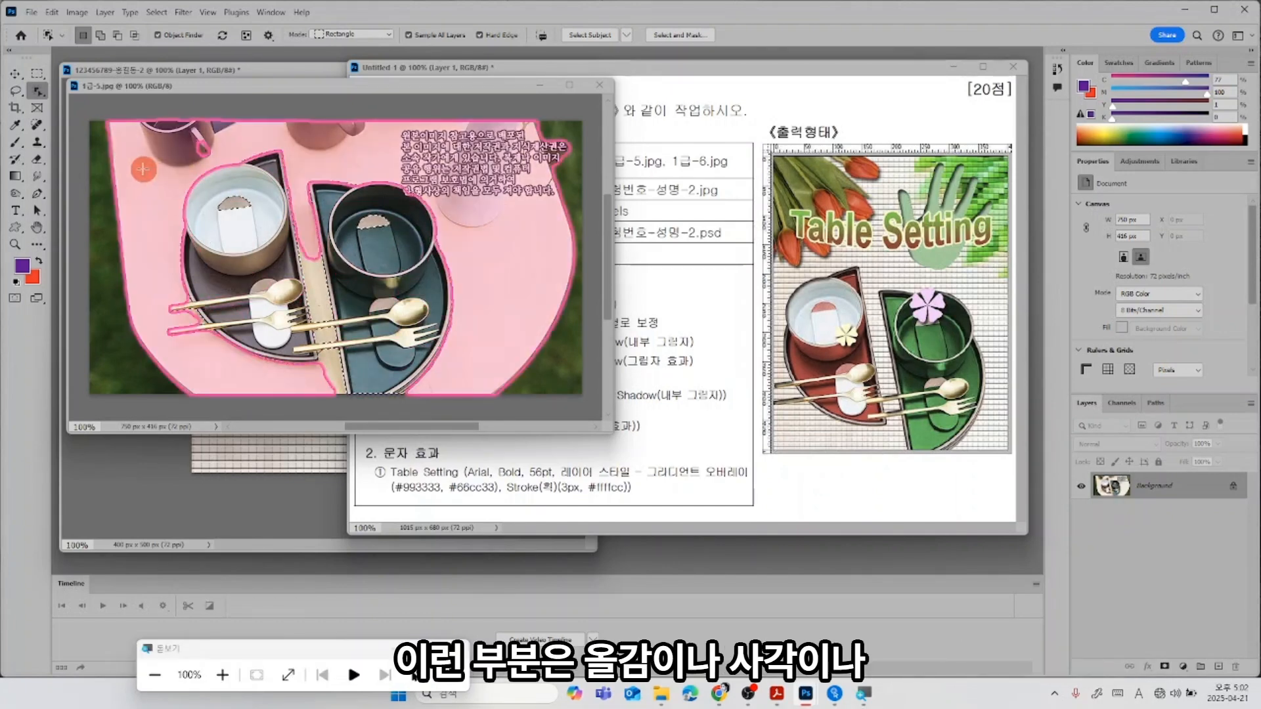
Add the missed patches inside the white bowl and the dark green bowl to the selection with the Lasso tool.
{"action": "left_click", "coordinate": [16, 90]}
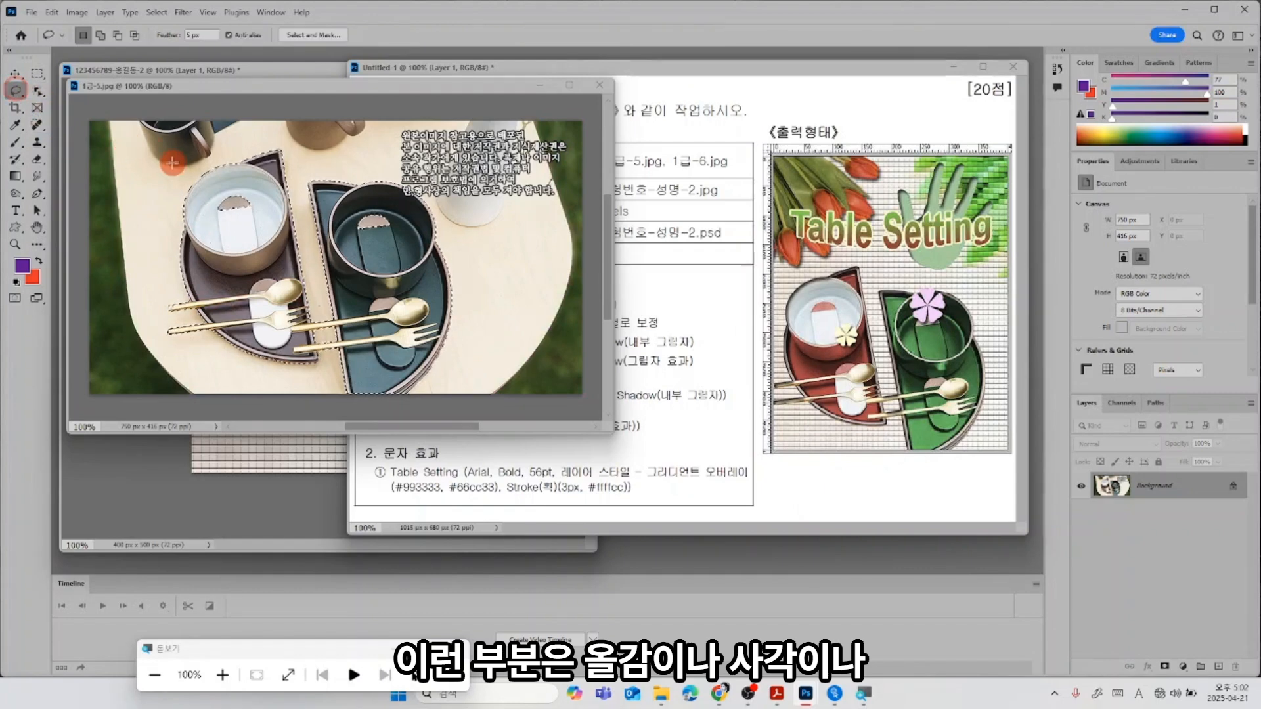
{"action": "key", "text": "shift"}
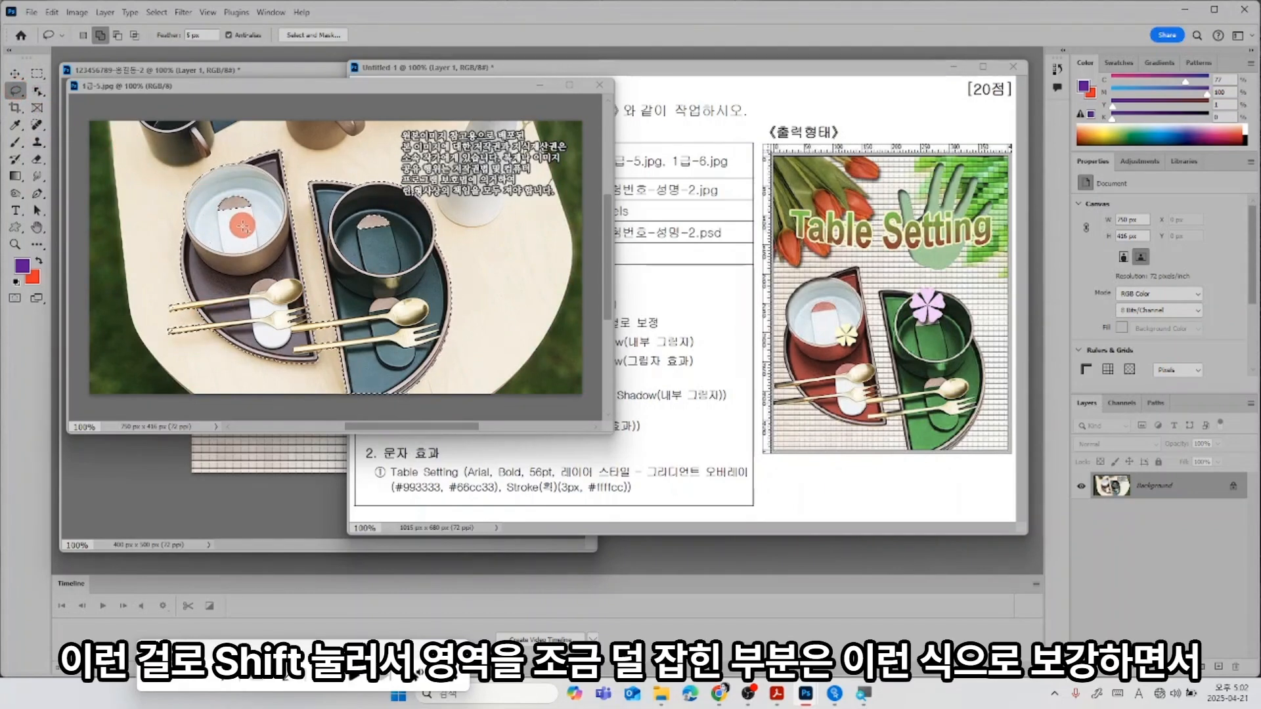
{"action": "mouse_move", "coordinate": [242, 227]}
{"action": "left_mouse_down"}
{"action": "mouse_move", "coordinate": [220, 220]}
{"action": "mouse_move", "coordinate": [225, 203]}
{"action": "mouse_move", "coordinate": [265, 202]}
{"action": "mouse_move", "coordinate": [268, 220]}
{"action": "left_mouse_up"}
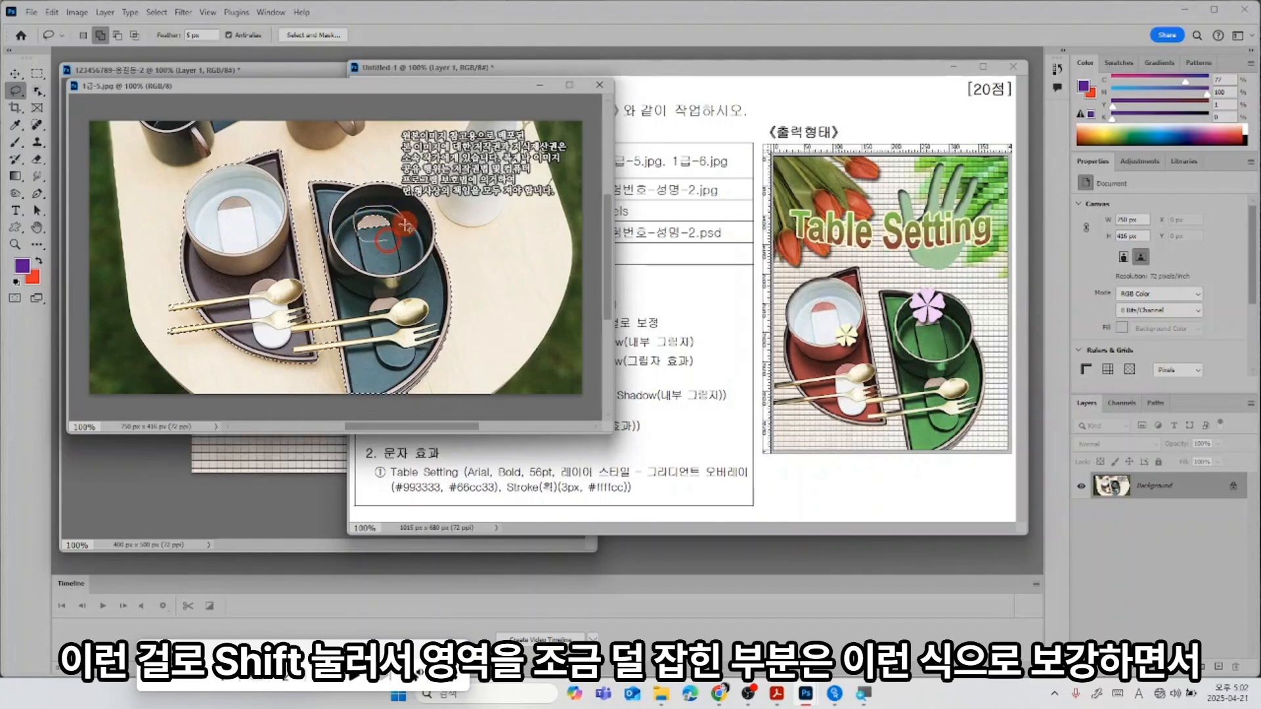
{"action": "left_click_drag", "start_coordinate": [405, 225], "coordinate": [388, 247]}
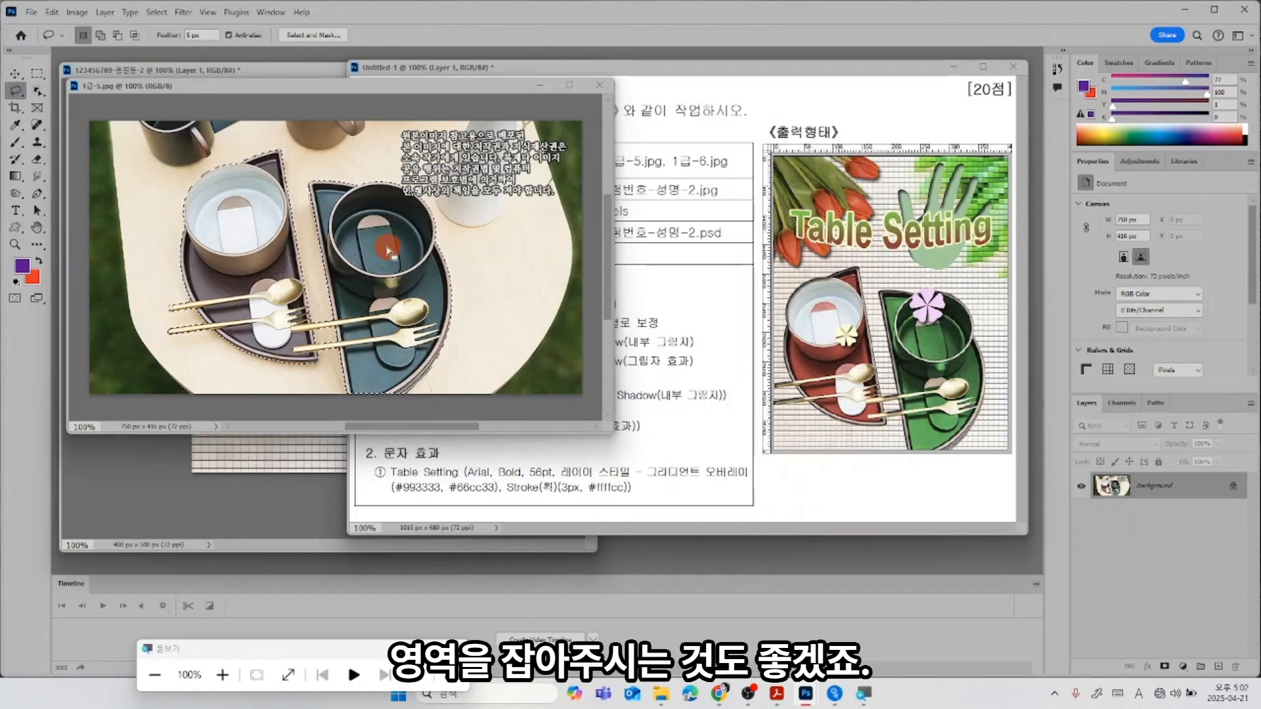
Move the selected tableware from 1급-5 into the 400 x 500 composition, over the lower part of the wood background.
{"action": "left_click", "coordinate": [29, 74]}
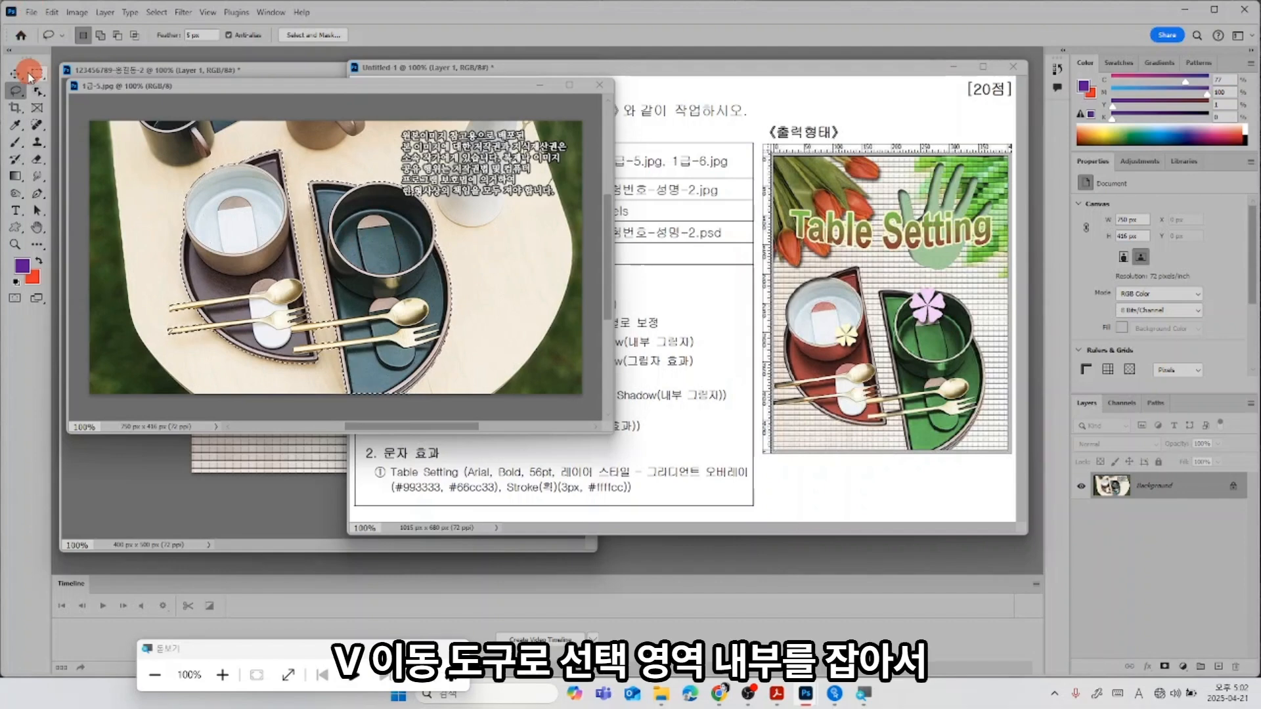
{"action": "left_click_drag", "start_coordinate": [241, 268], "coordinate": [288, 342]}
{"action": "left_click_drag", "start_coordinate": [237, 207], "coordinate": [240, 208]}
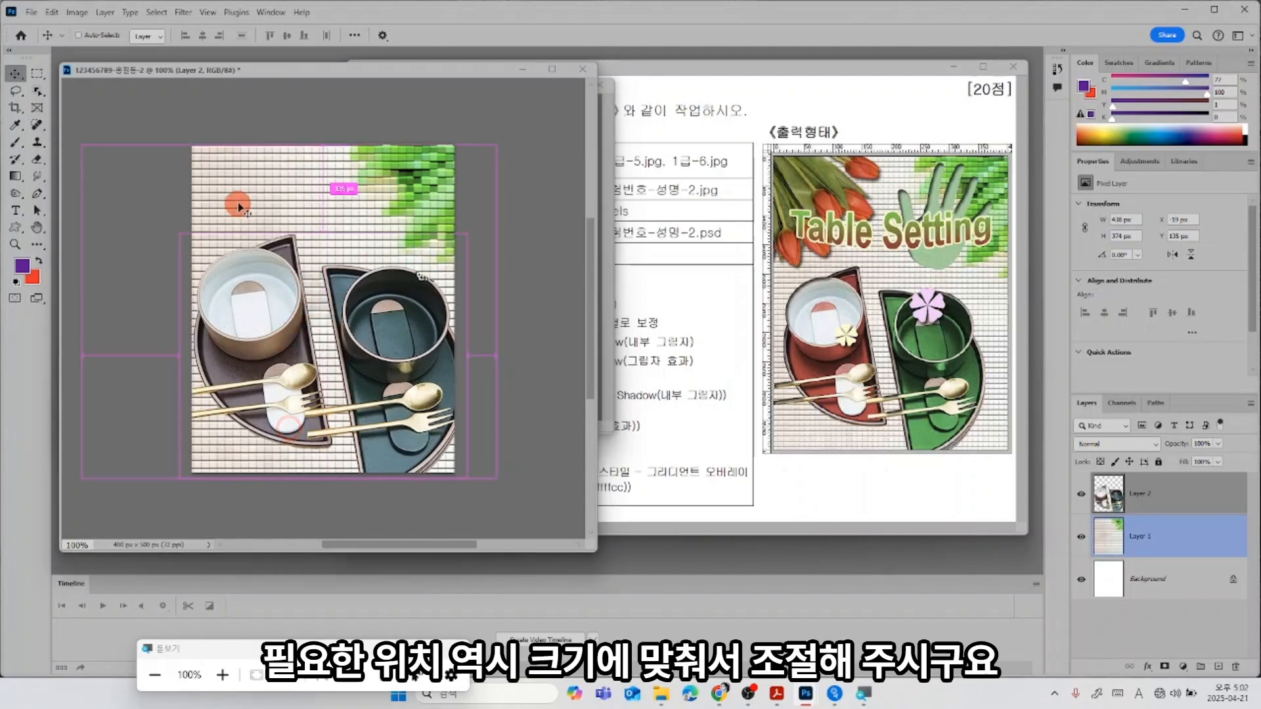
Scale the tableware layer to about 85% and align it with the canvas's lower-left corner.
{"action": "key", "text": "ctrl+t"}
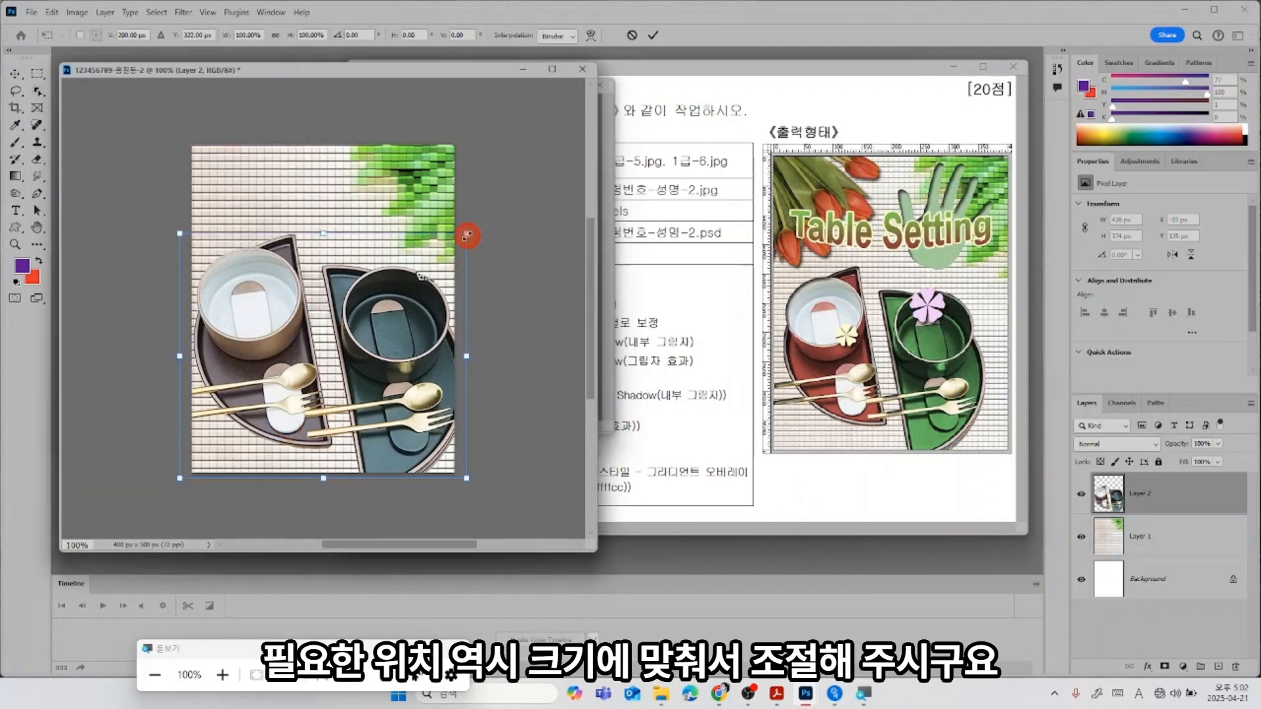
{"action": "left_click_drag", "start_coordinate": [467, 235], "coordinate": [428, 275]}
{"action": "left_click_drag", "start_coordinate": [361, 367], "coordinate": [379, 360]}
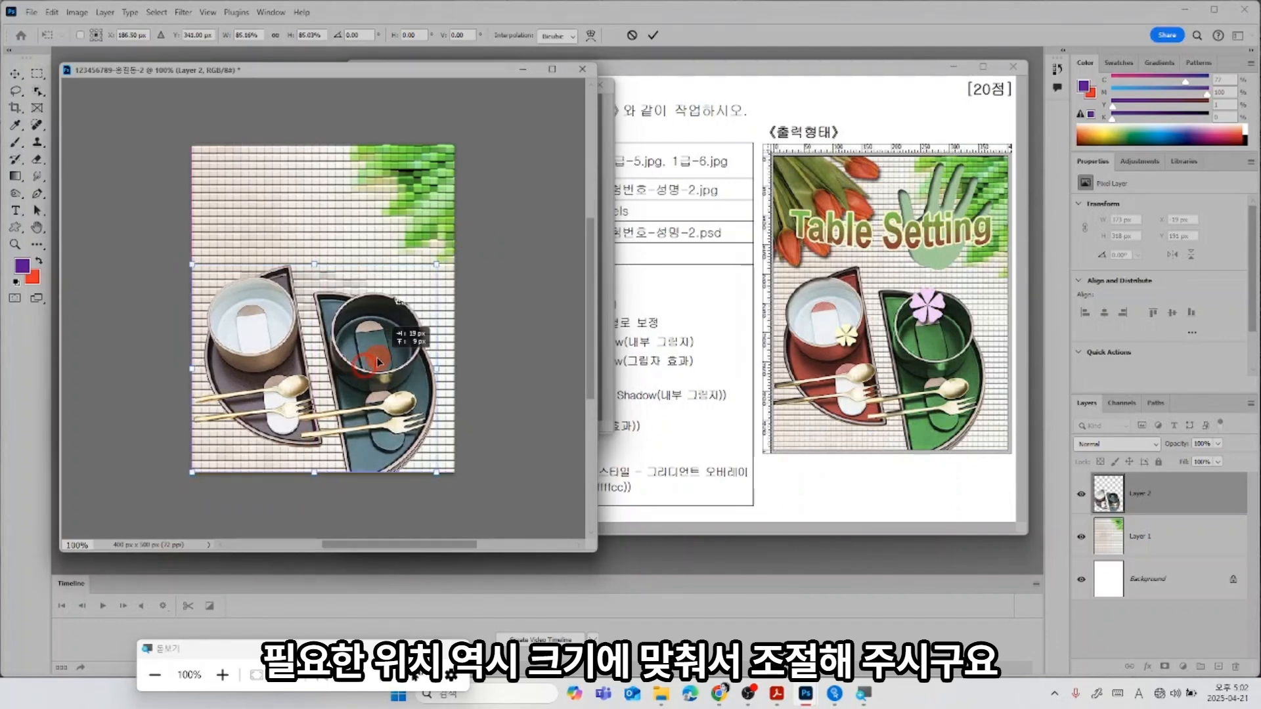
{"action": "left_click_drag", "start_coordinate": [379, 360], "coordinate": [379, 361]}
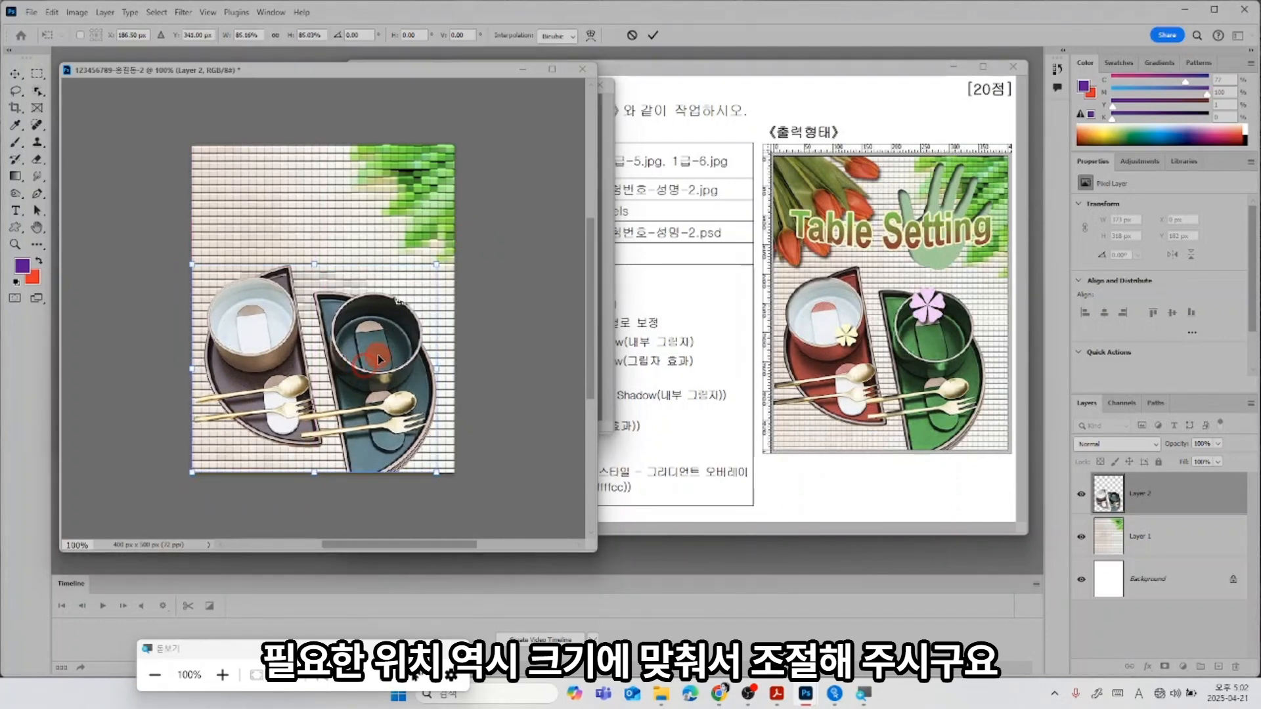
{"action": "key", "text": "Return"}
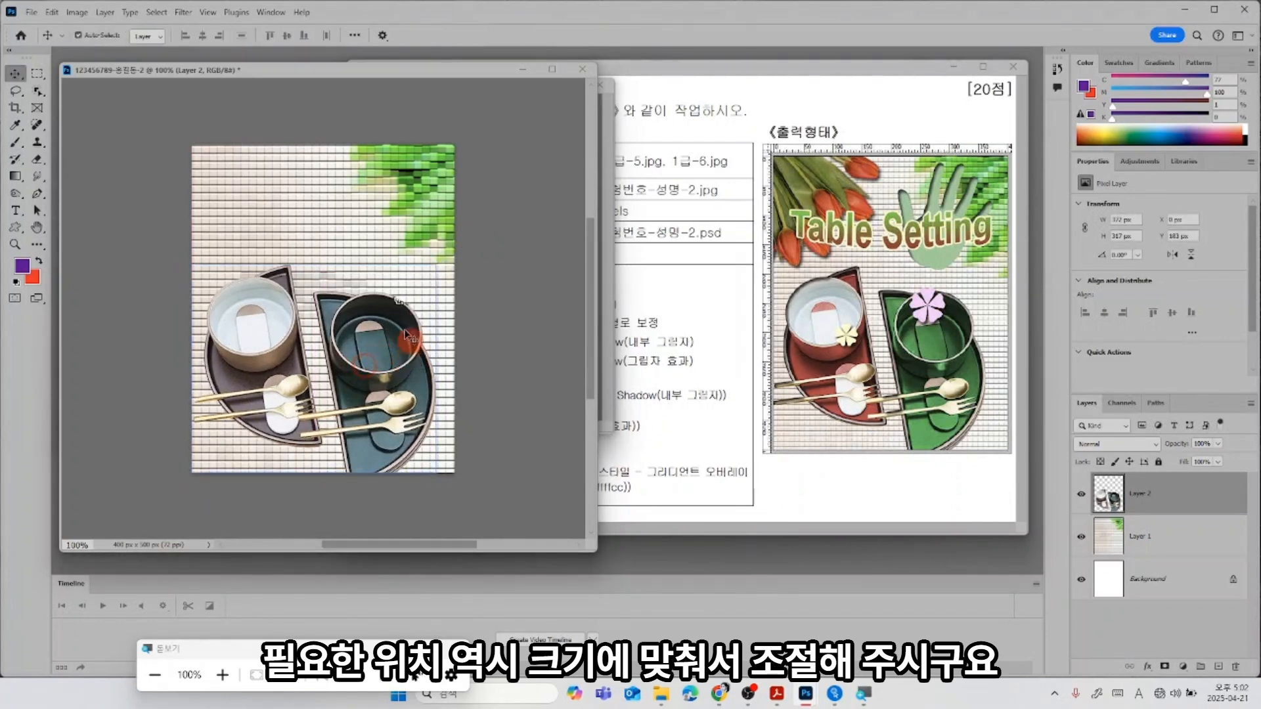
{"action": "left_click", "coordinate": [35, 93]}
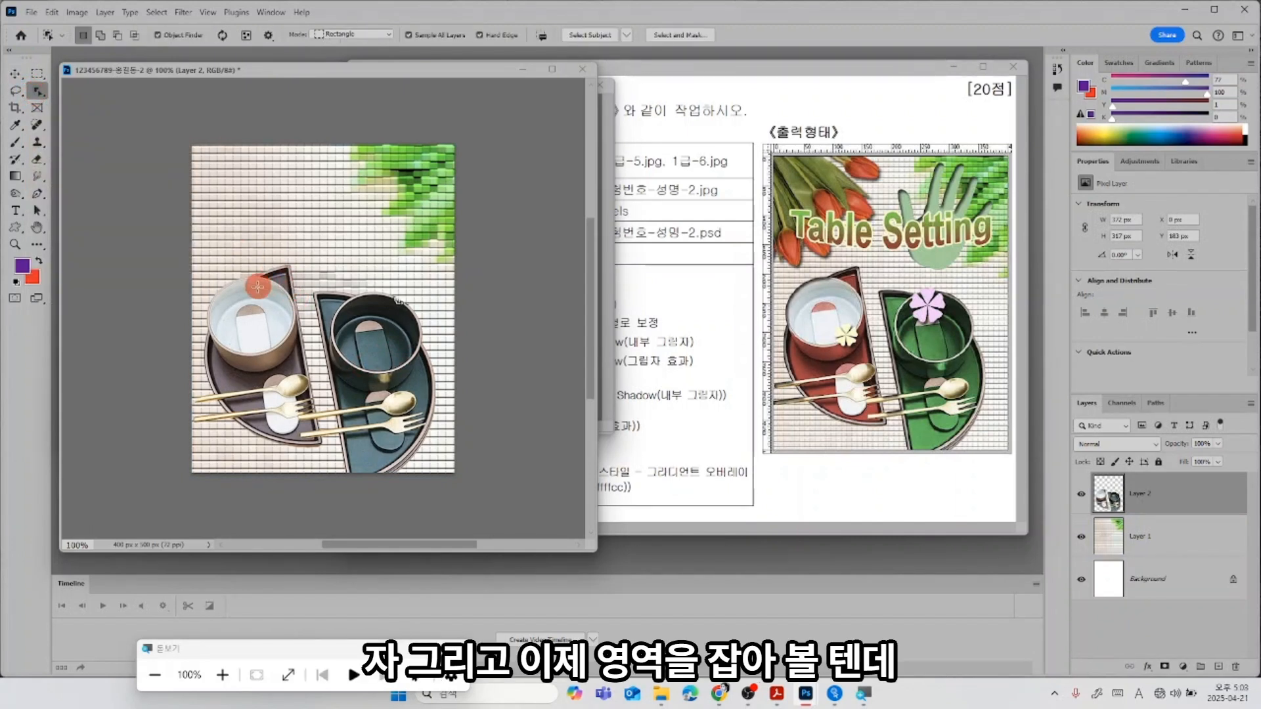
{"action": "left_click_drag", "start_coordinate": [212, 268], "coordinate": [318, 453]}
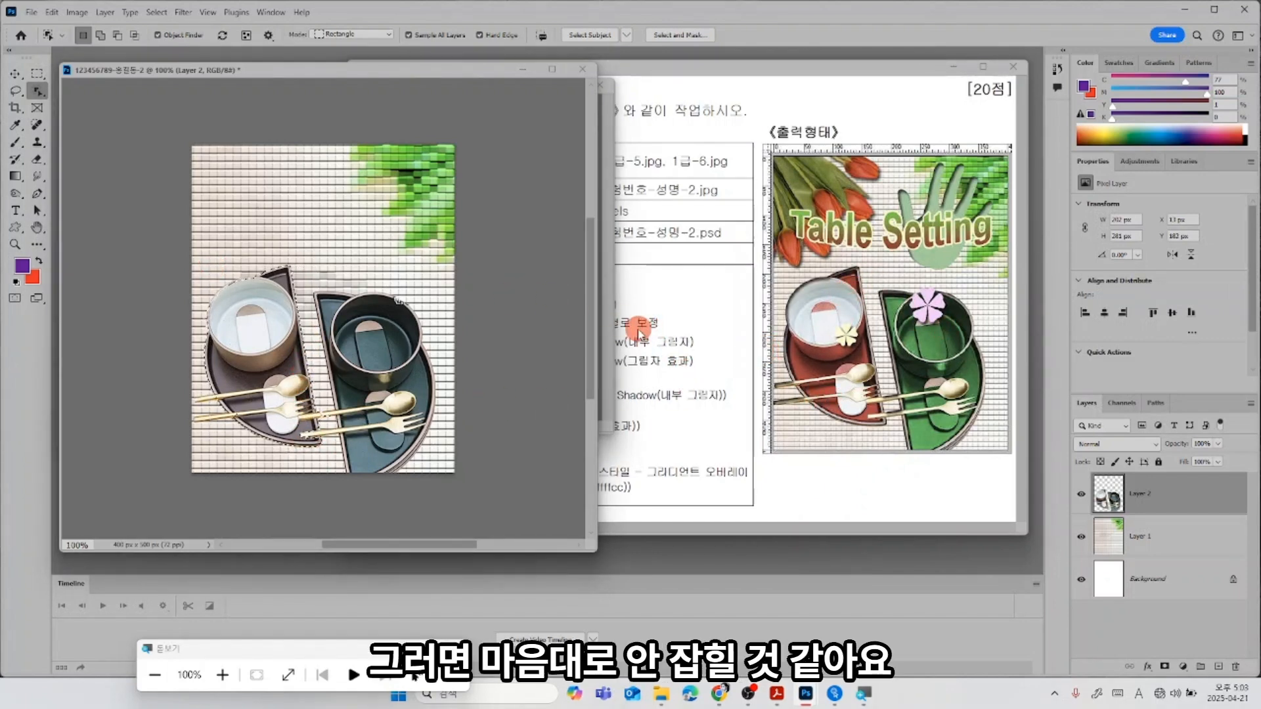
{"action": "key", "text": "ctrl+d"}
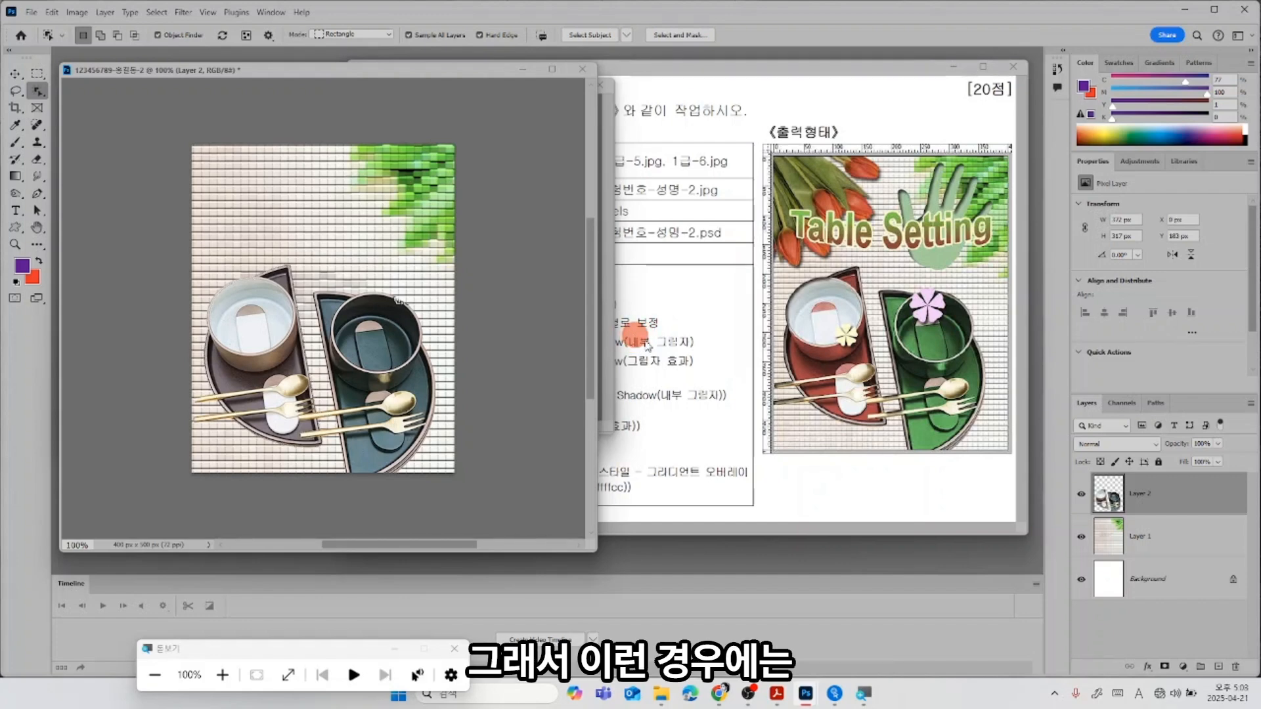
Select the tip of the brown tray and the pink arc inside the white bowl with the Quick Selection tool.
{"action": "key", "text": "ctrl+plus"}
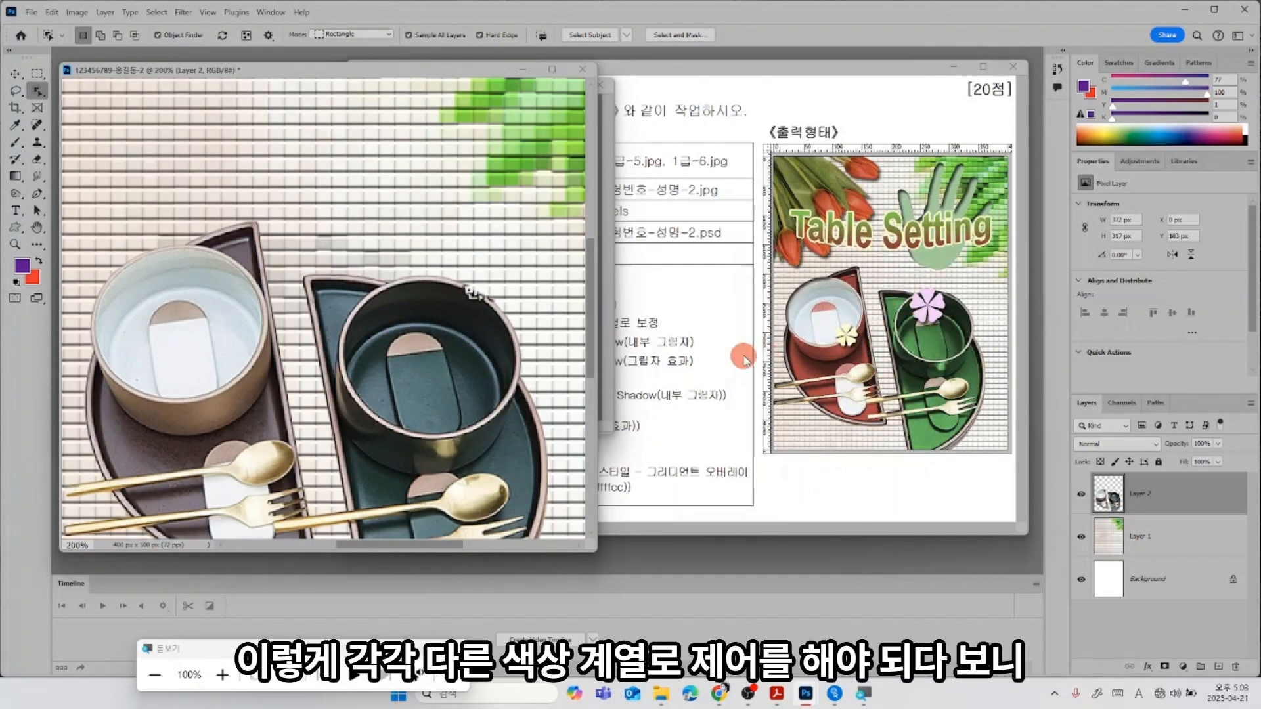
{"action": "key", "text": "q"}
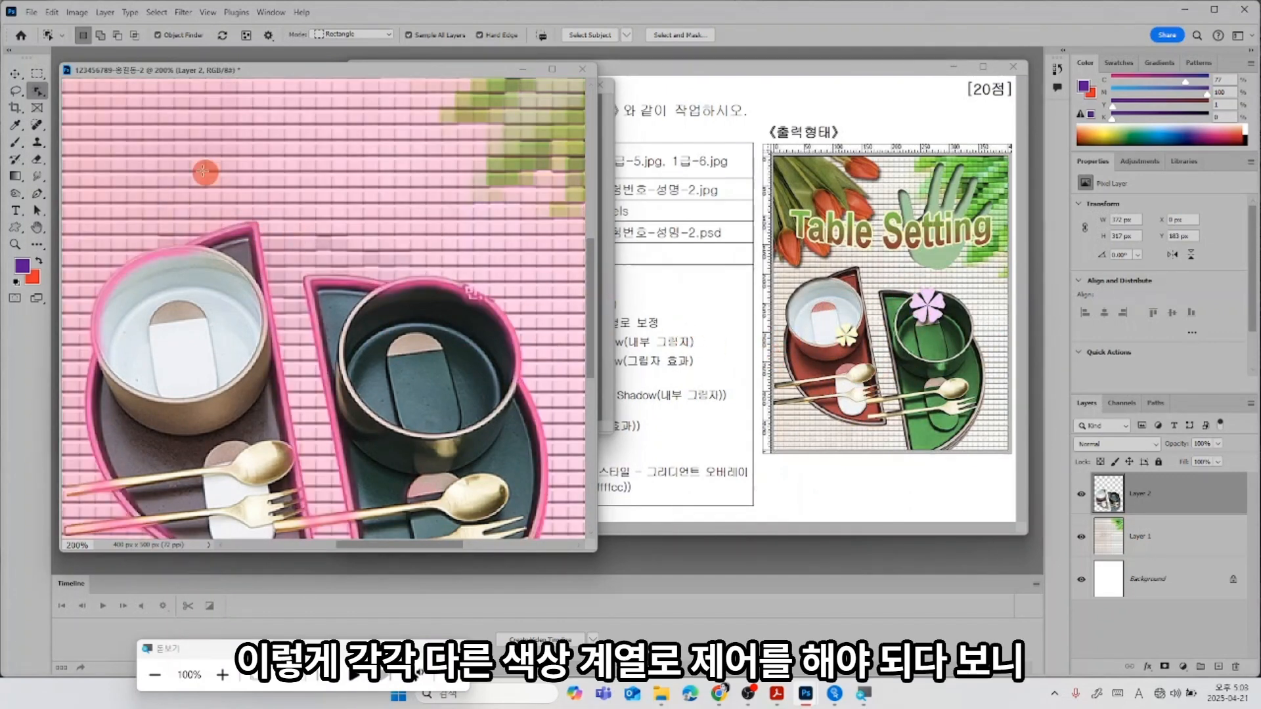
{"action": "key", "text": "q"}
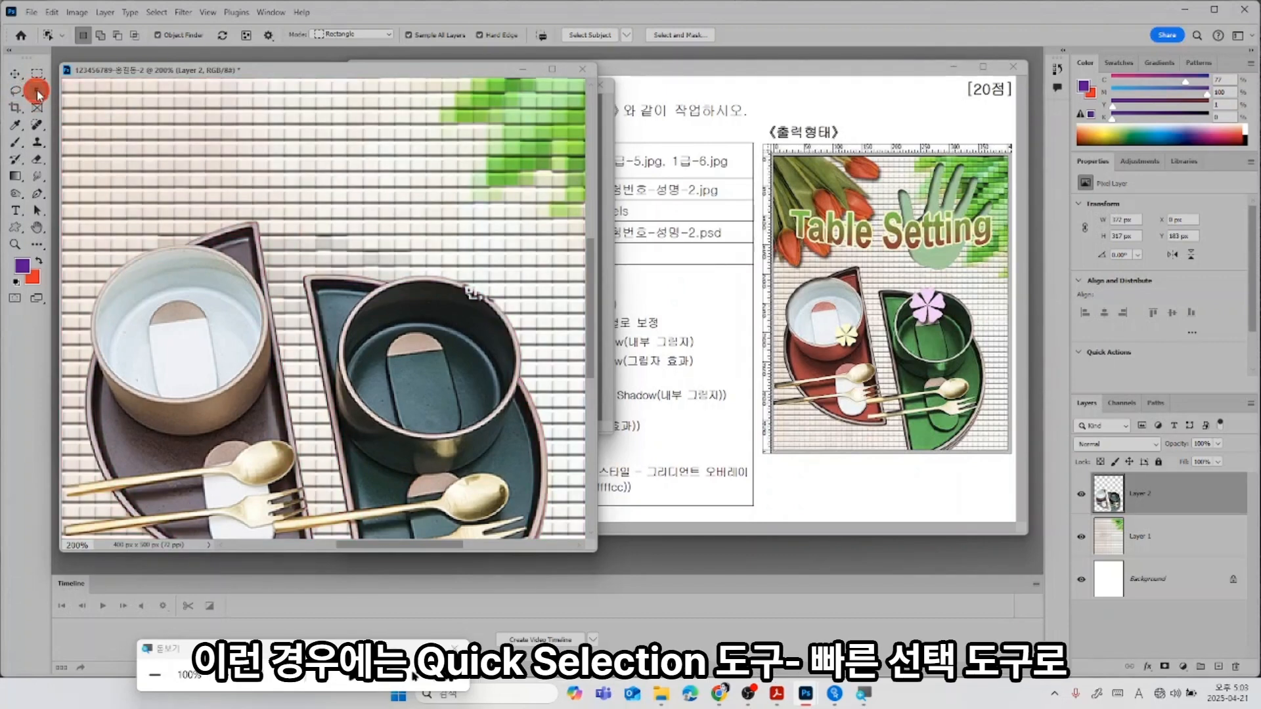
{"action": "right_click", "coordinate": [36, 90]}
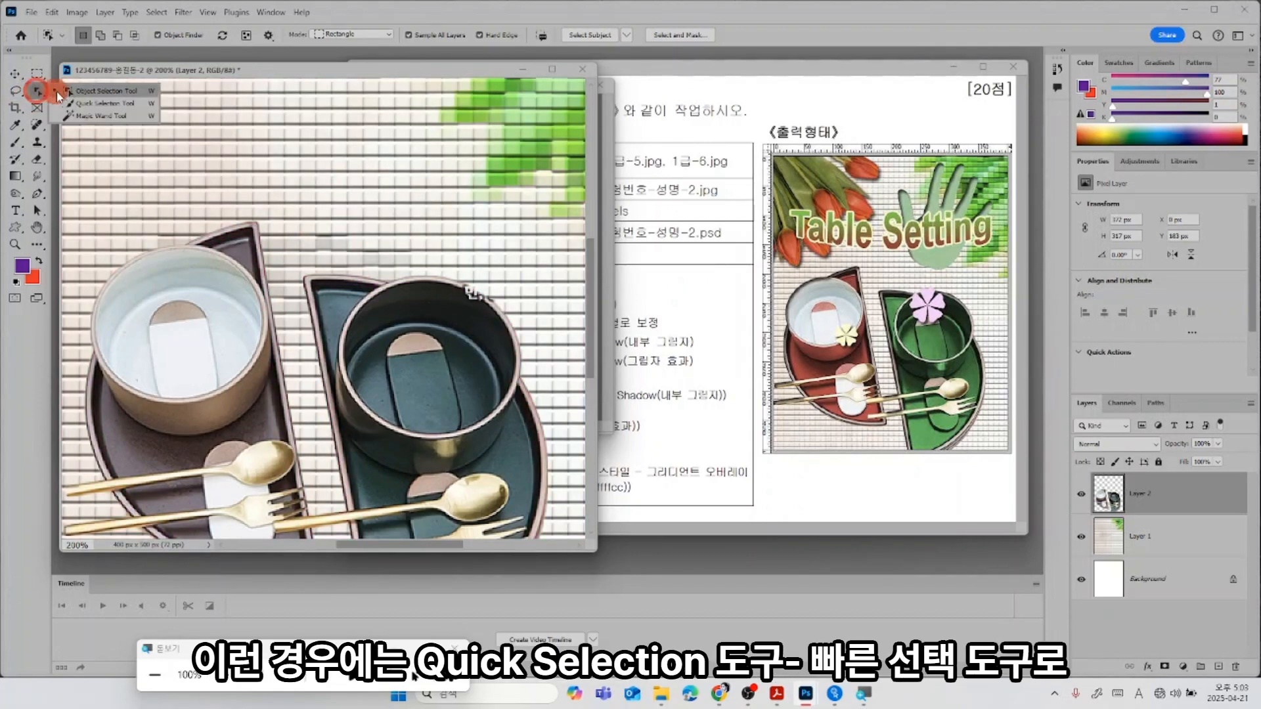
{"action": "left_click", "coordinate": [128, 105]}
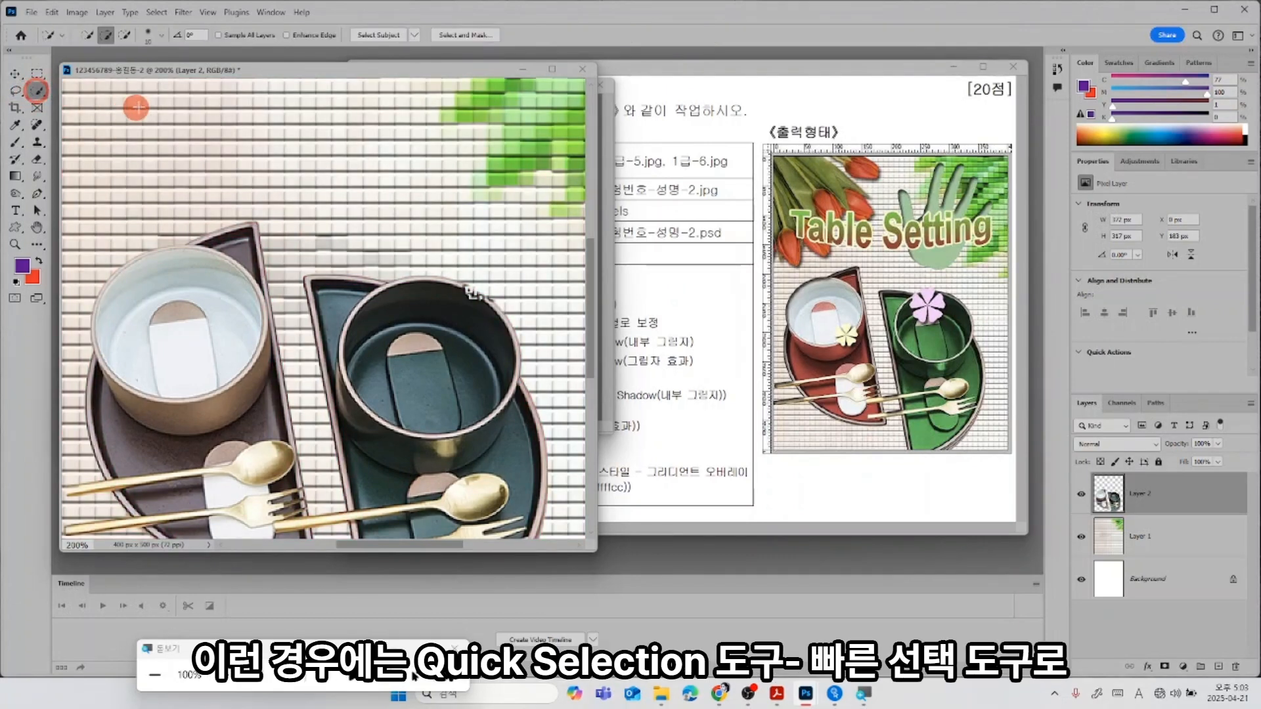
{"action": "left_click", "coordinate": [238, 248]}
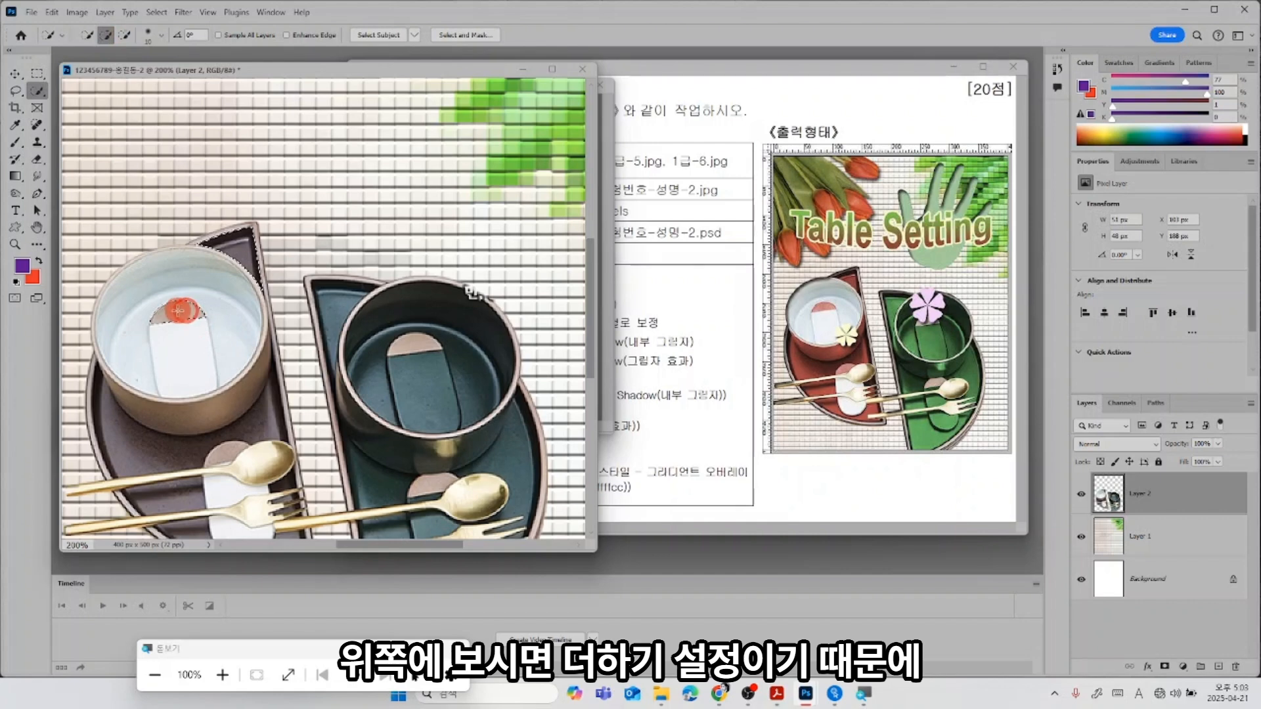
{"action": "left_click", "coordinate": [179, 311]}
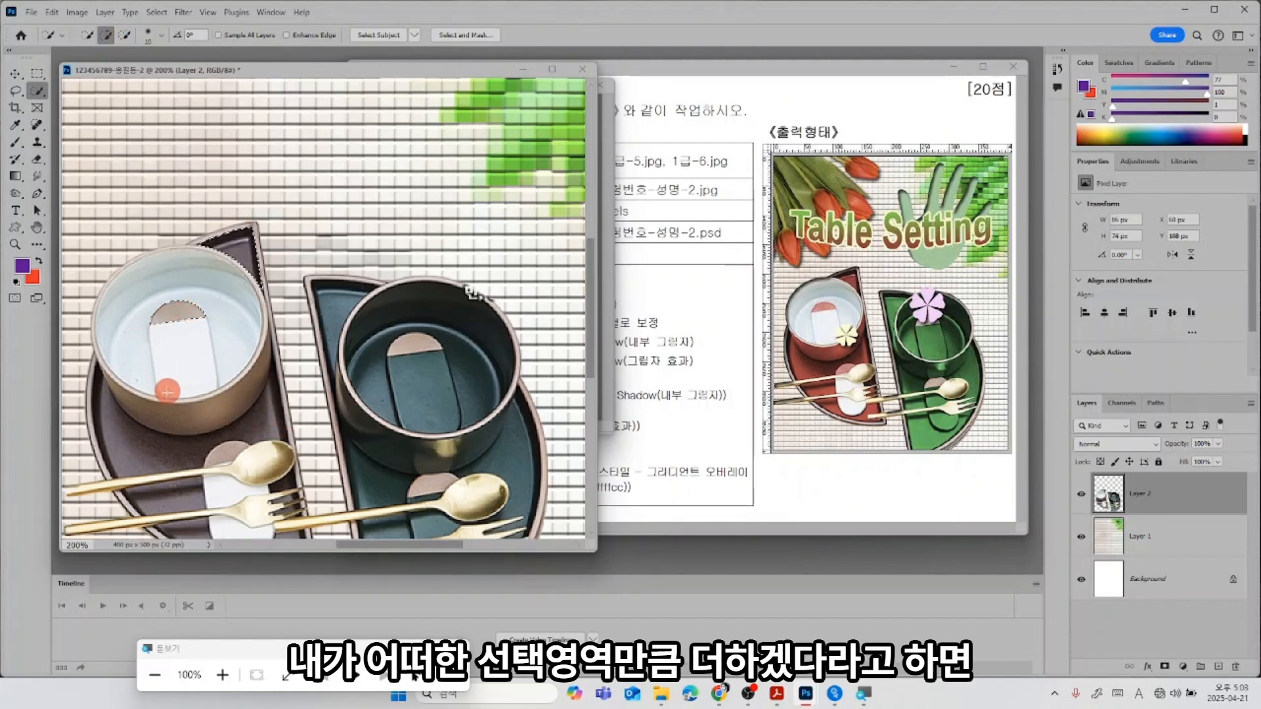
Extend the quick selection over the brown tray below the white bowl and around the cutlery, adjusting the brush size.
{"action": "mouse_move", "coordinate": [124, 412]}
{"action": "left_mouse_down"}
{"action": "mouse_move", "coordinate": [107, 422]}
{"action": "mouse_move", "coordinate": [142, 433]}
{"action": "left_mouse_up"}
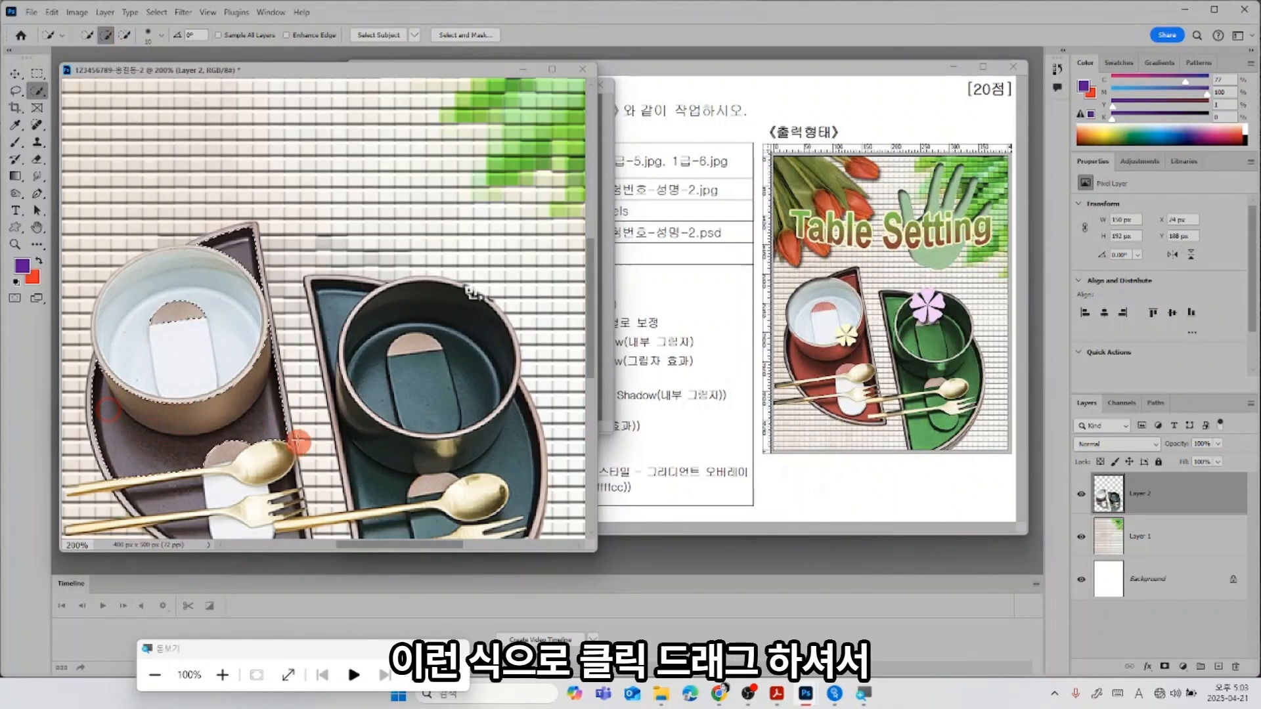
{"action": "left_click_drag", "start_coordinate": [298, 443], "coordinate": [274, 396]}
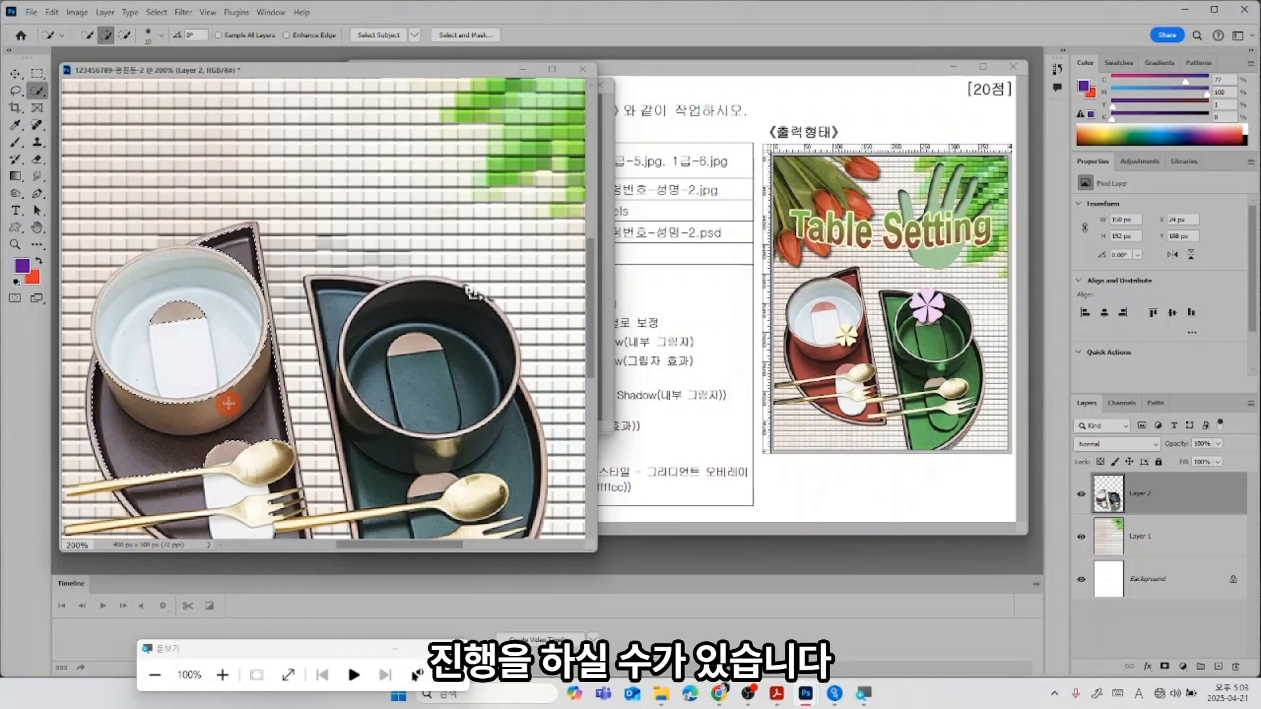
{"action": "key", "text": "bracketright"}
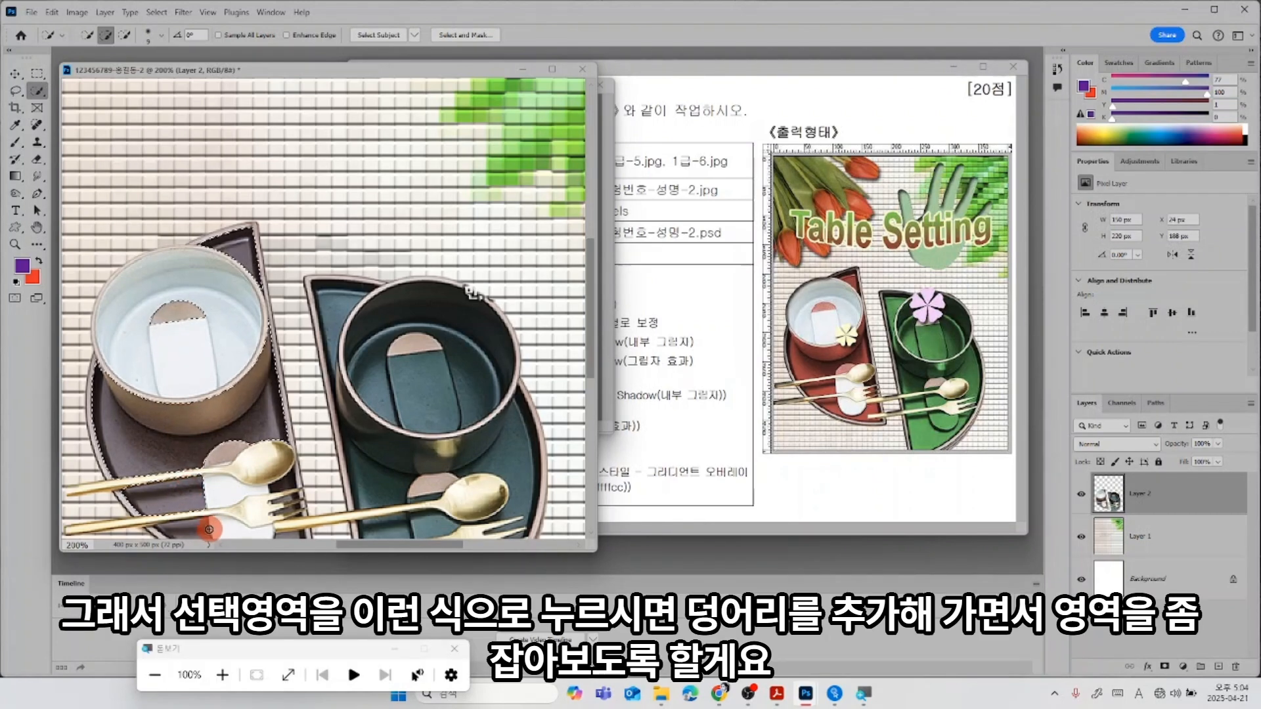
{"action": "left_click_drag", "start_coordinate": [289, 442], "coordinate": [243, 365]}
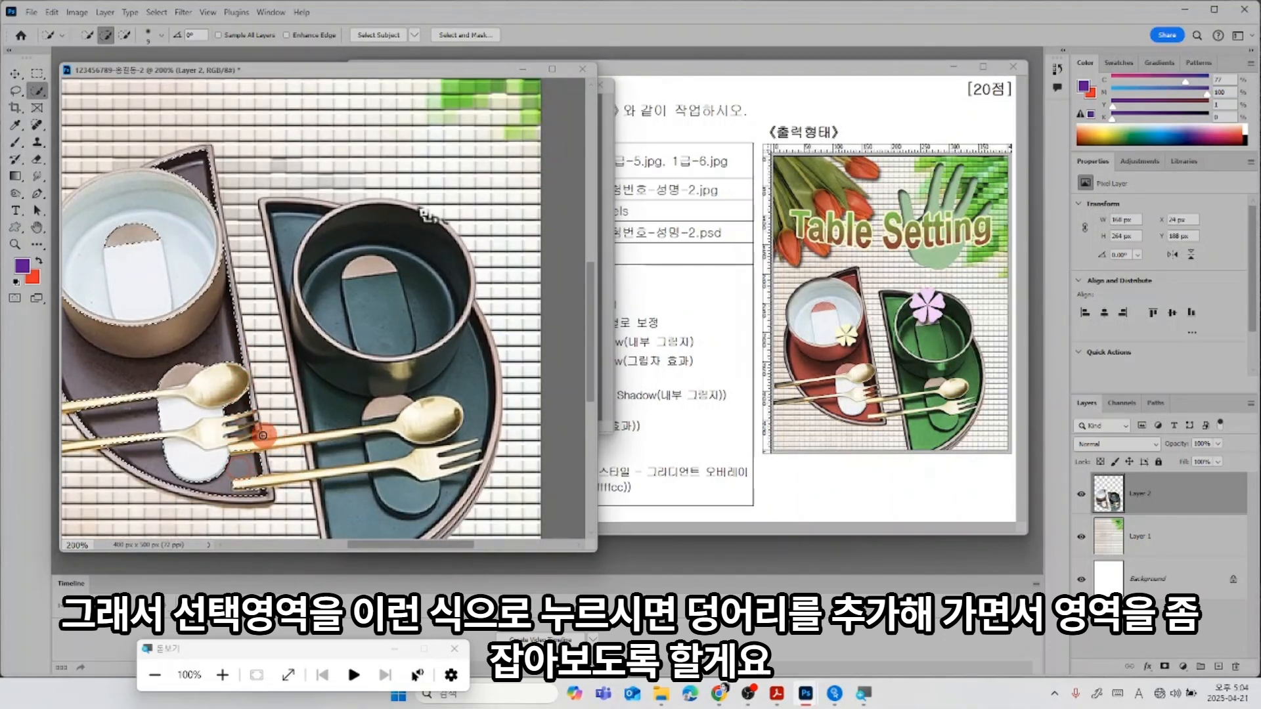
Add the narrow tray gaps between the fork's tines to the quick selection using a much smaller brush.
{"action": "left_click", "coordinate": [250, 421]}
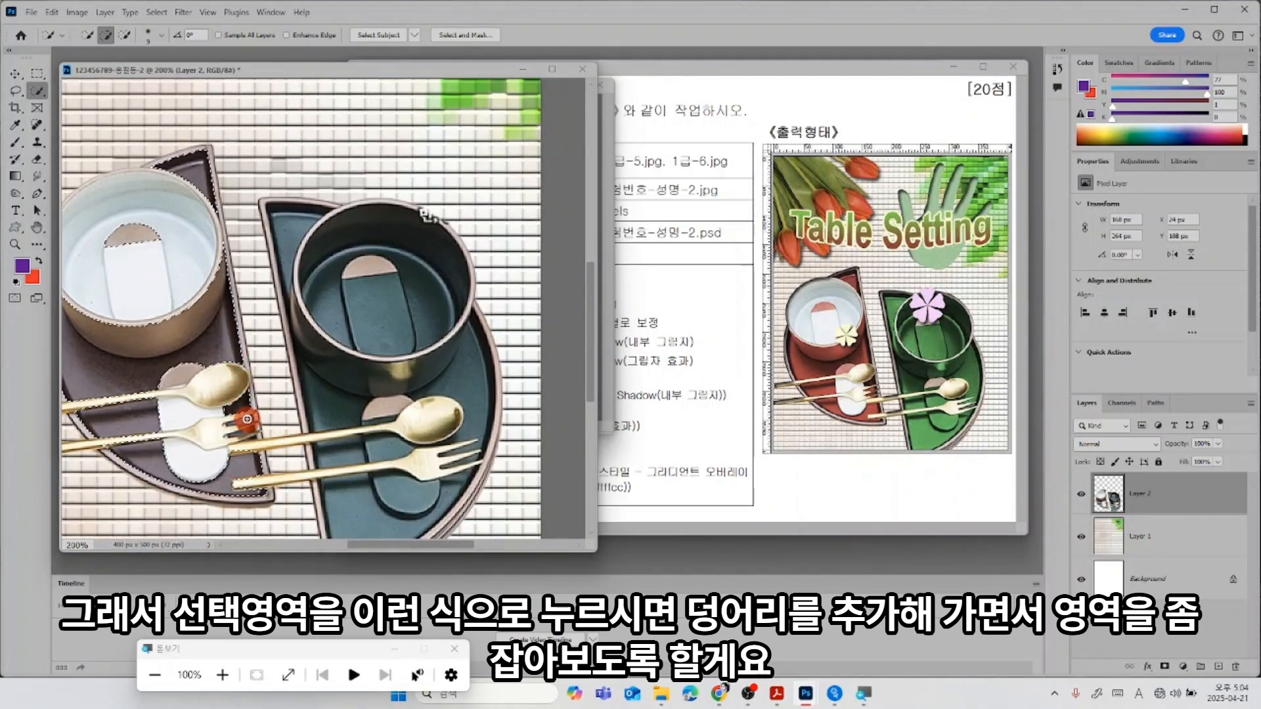
{"action": "key", "text": "ctrl+plus"}
{"action": "key", "text": "ctrl+plus"}
{"action": "key", "text": "ctrl+plus"}
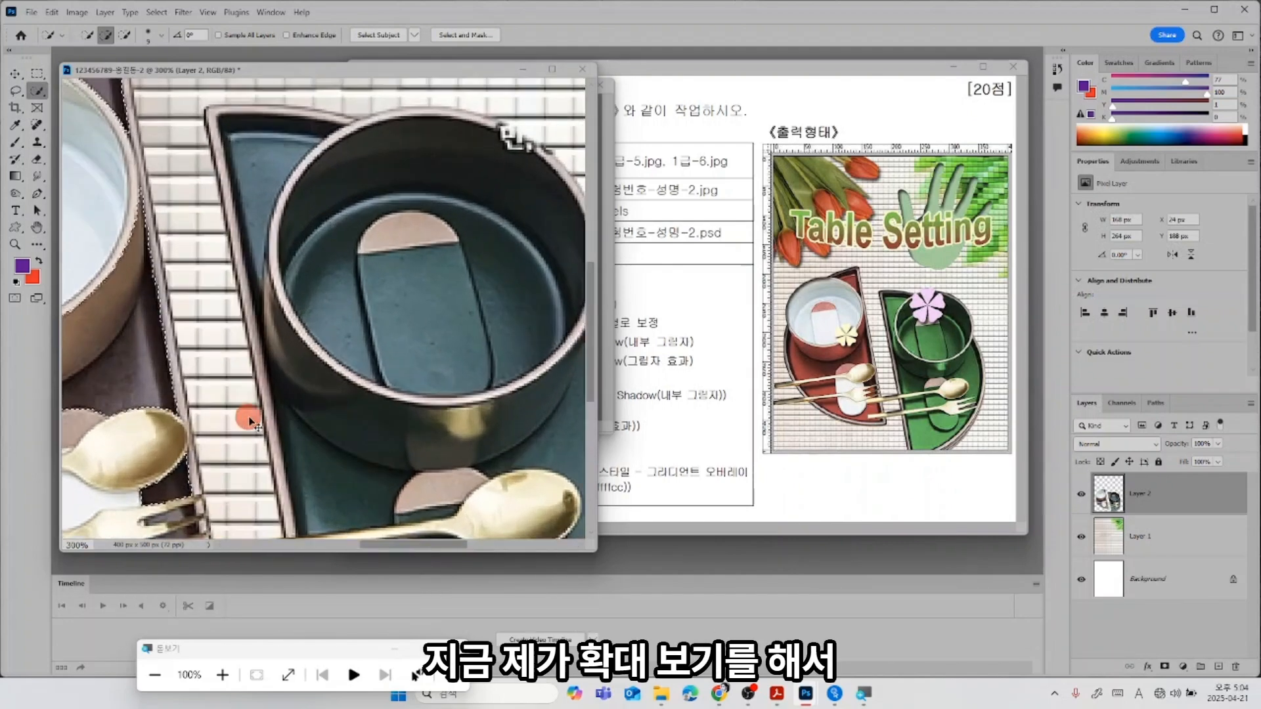
{"action": "left_click_drag", "start_coordinate": [182, 401], "coordinate": [296, 206]}
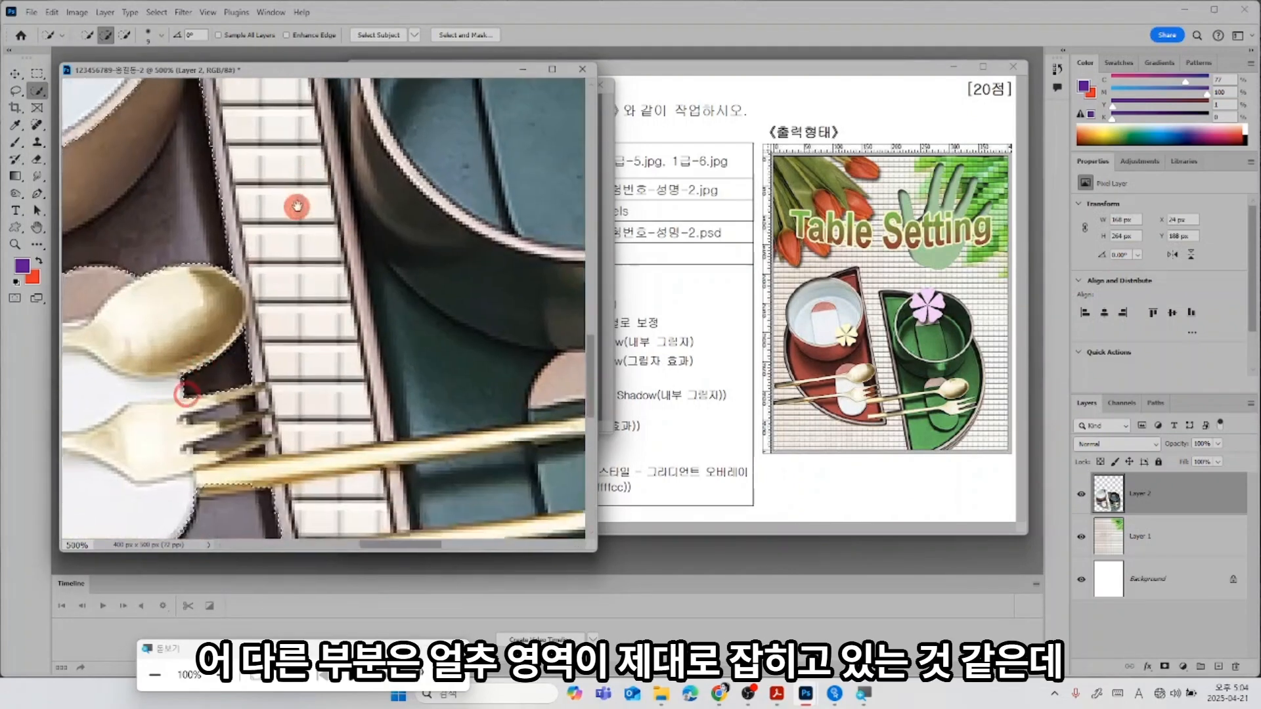
{"action": "left_click_drag", "start_coordinate": [197, 465], "coordinate": [290, 330]}
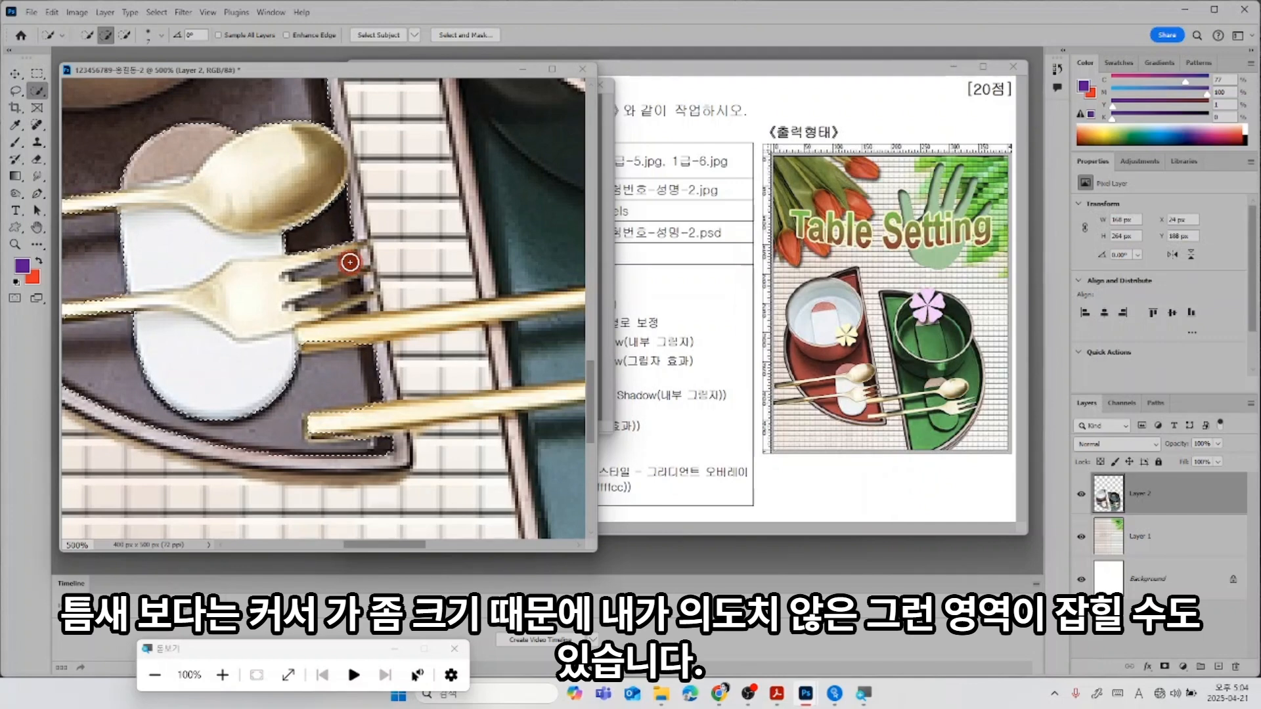
{"action": "key", "text": "bracketleft"}
{"action": "key", "text": "bracketleft"}
{"action": "key", "text": "bracketleft"}
{"action": "key", "text": "bracketleft"}
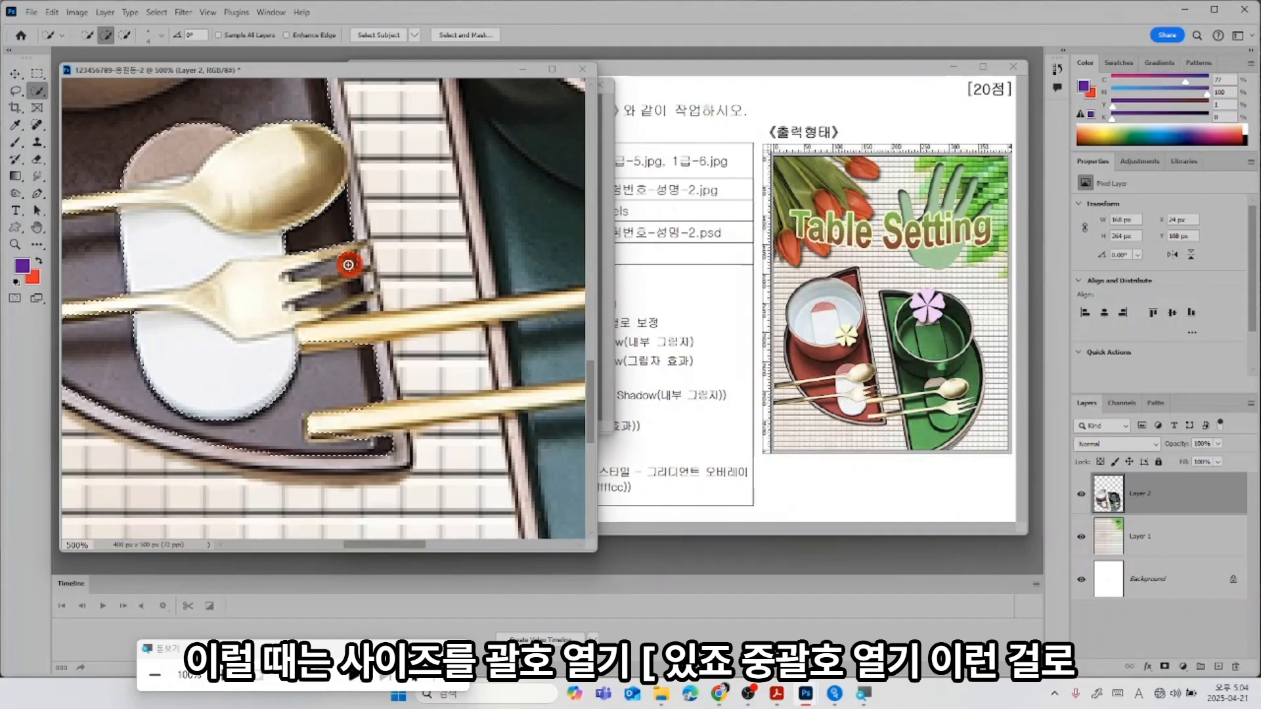
{"action": "left_click_drag", "start_coordinate": [351, 265], "coordinate": [334, 265]}
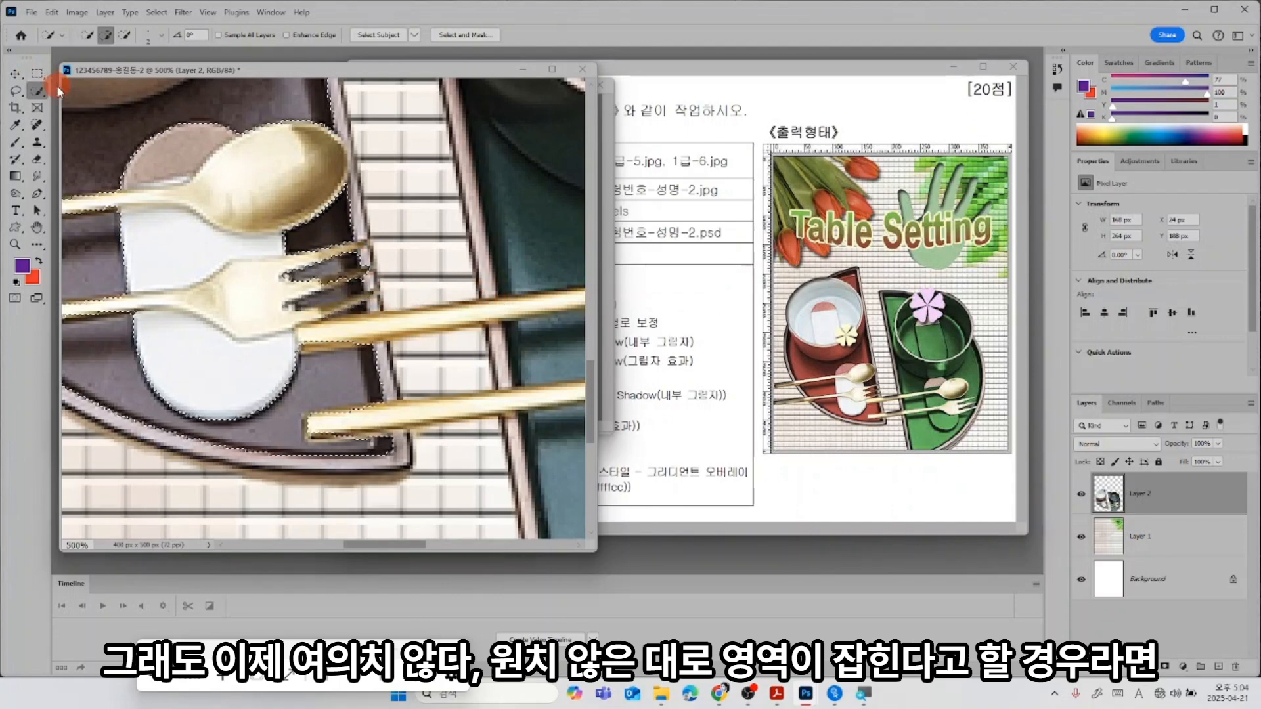
Add the tray gap below the fork's uppermost tine to the selection with the Polygonal Lasso tool.
{"action": "left_click", "coordinate": [17, 92]}
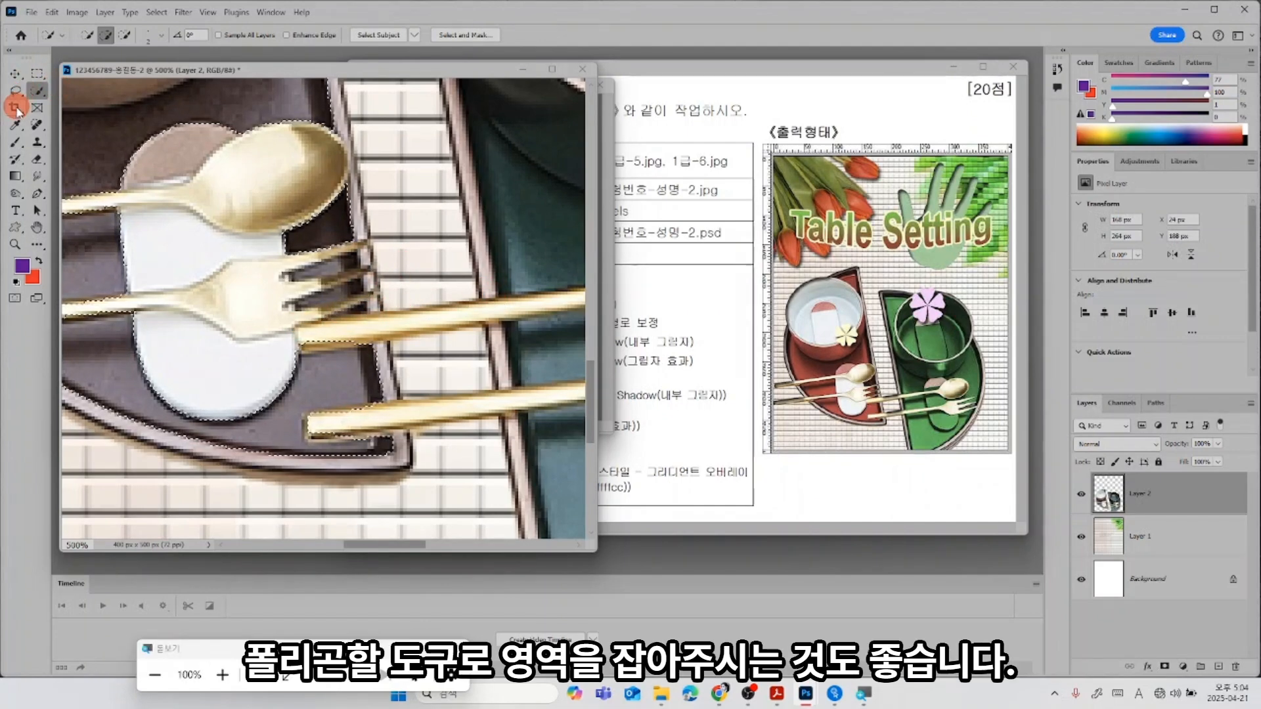
{"action": "left_click_drag", "start_coordinate": [20, 99], "coordinate": [84, 110]}
{"action": "left_click", "coordinate": [362, 256]}
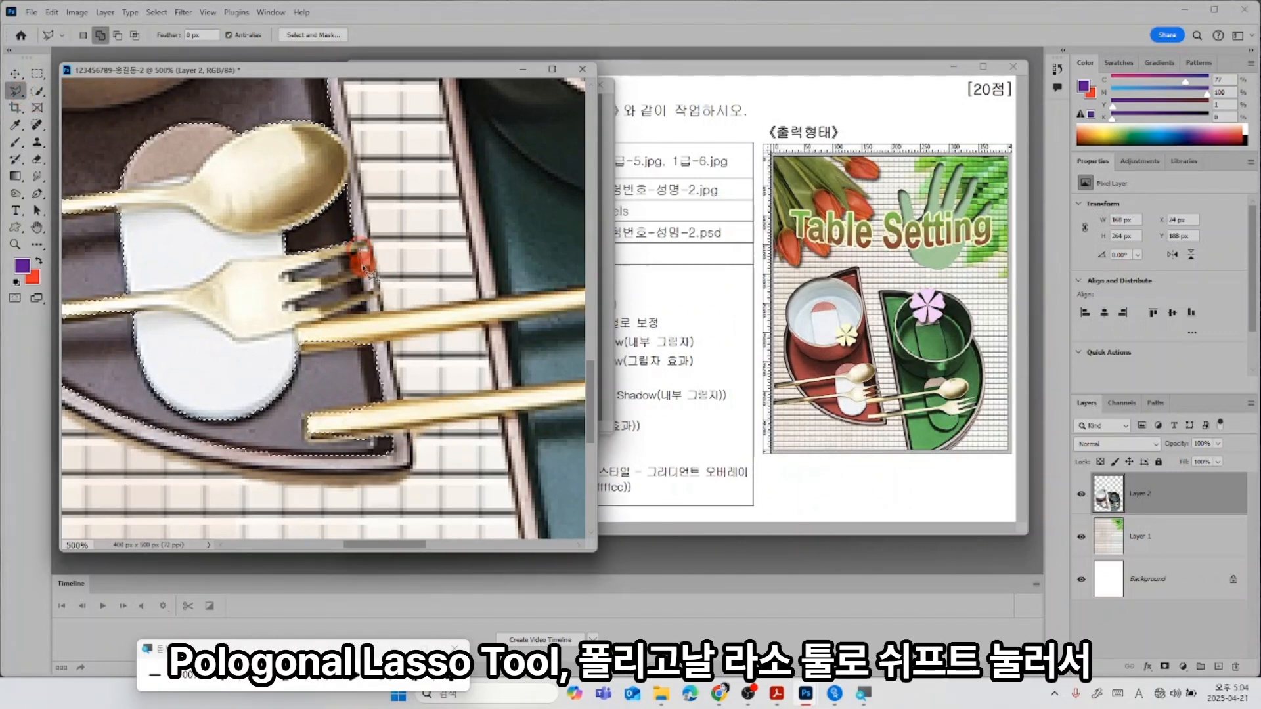
{"action": "left_click", "coordinate": [361, 266]}
{"action": "left_click", "coordinate": [322, 276]}
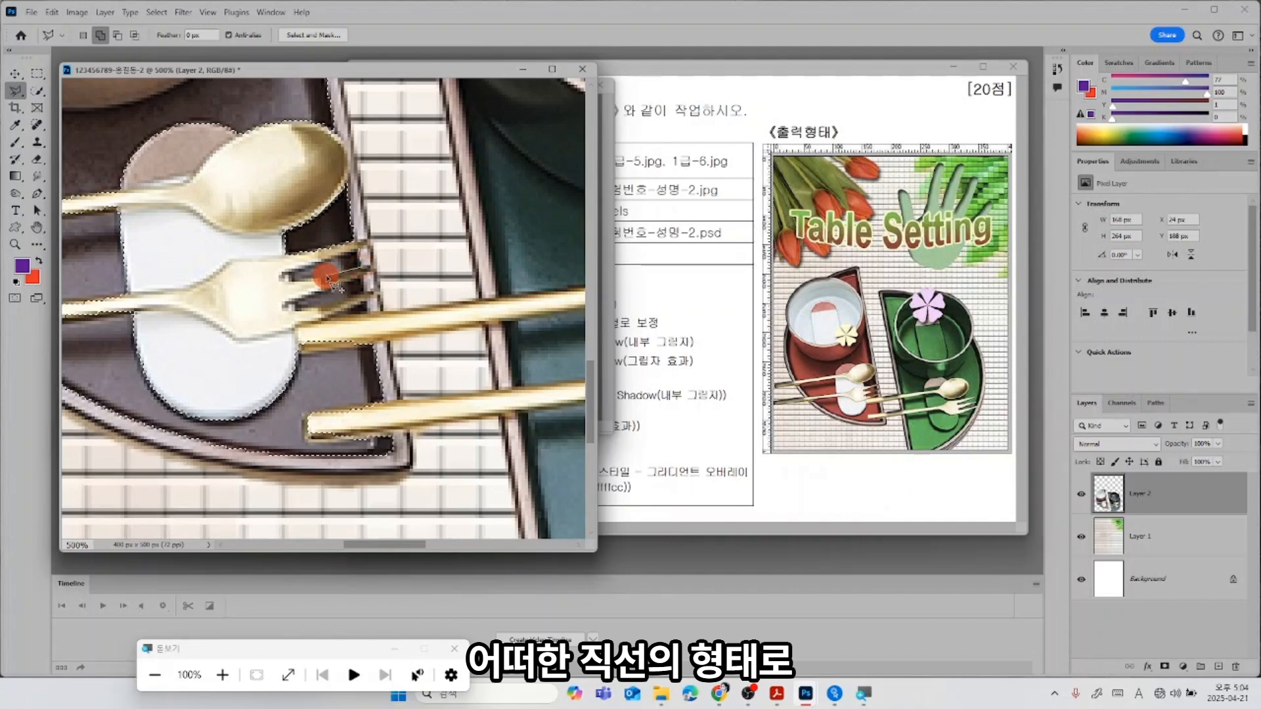
{"action": "left_click", "coordinate": [293, 281]}
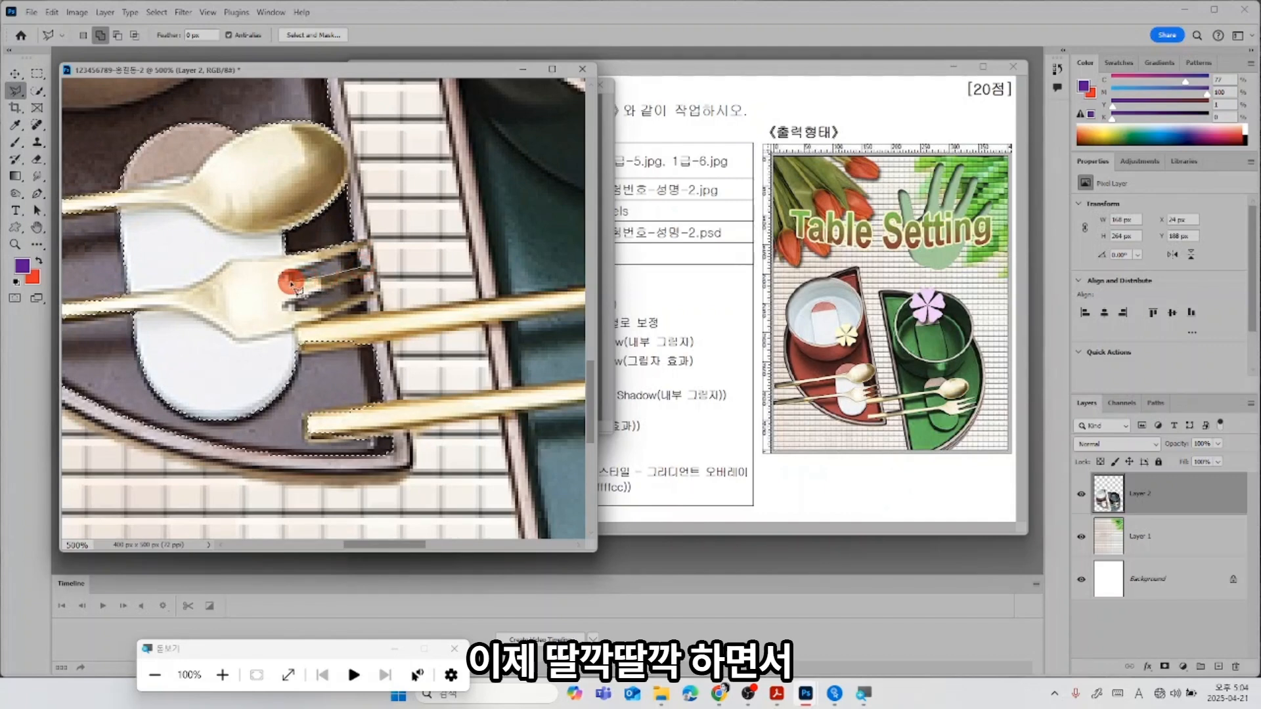
{"action": "left_click", "coordinate": [357, 253]}
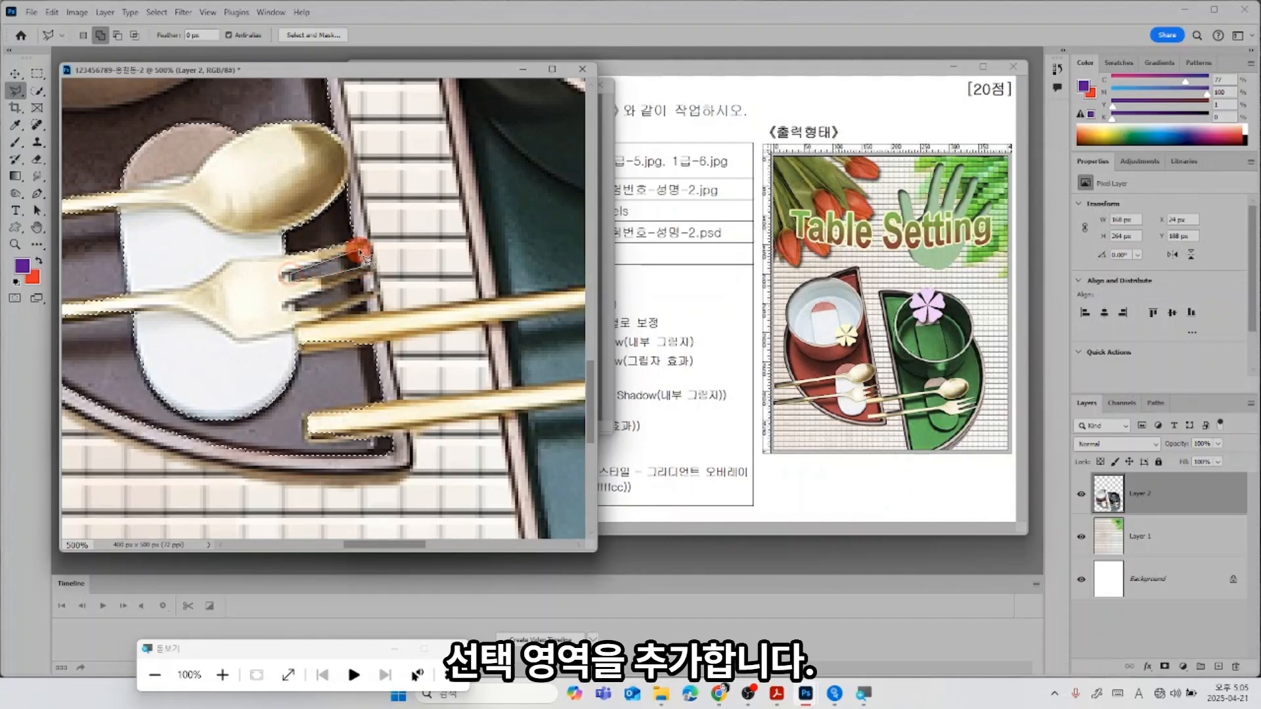
Add the next tray gap down between the fork's tines to the selection with a polygonal outline.
{"action": "left_click", "coordinate": [363, 275]}
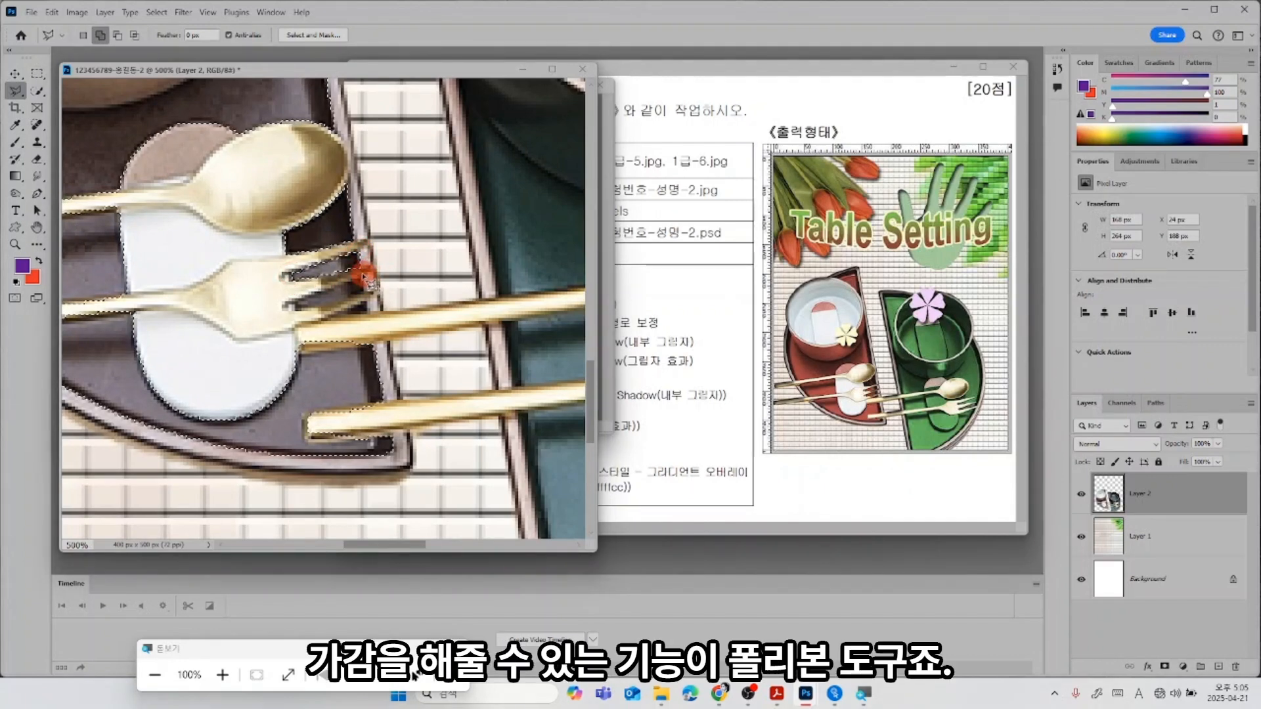
{"action": "left_click", "coordinate": [366, 293]}
{"action": "left_click", "coordinate": [332, 306]}
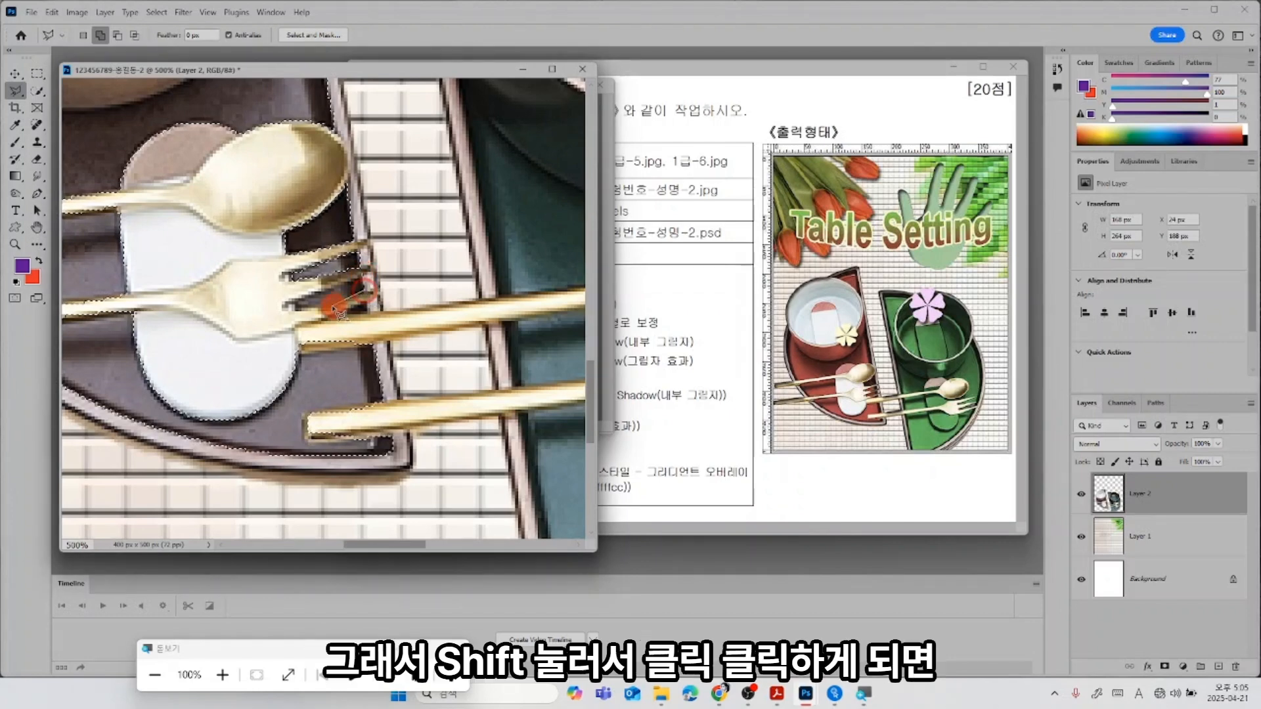
{"action": "left_click", "coordinate": [294, 304]}
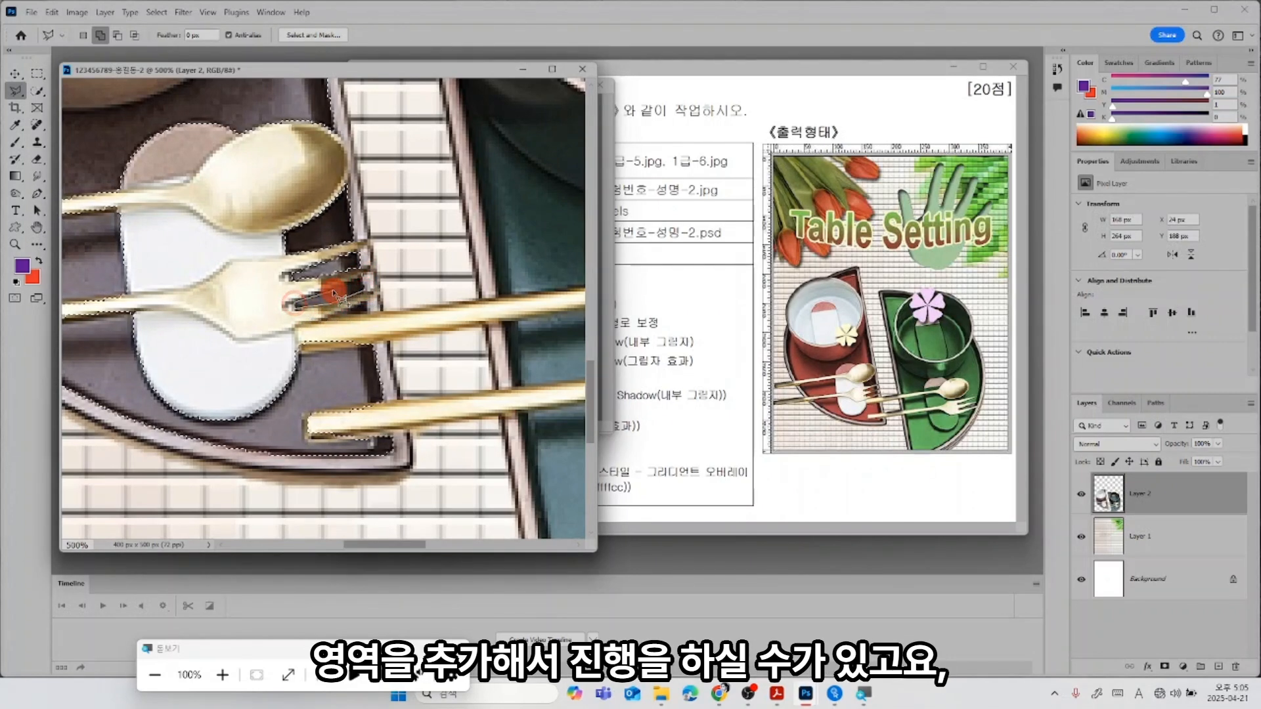
{"action": "left_click", "coordinate": [352, 282]}
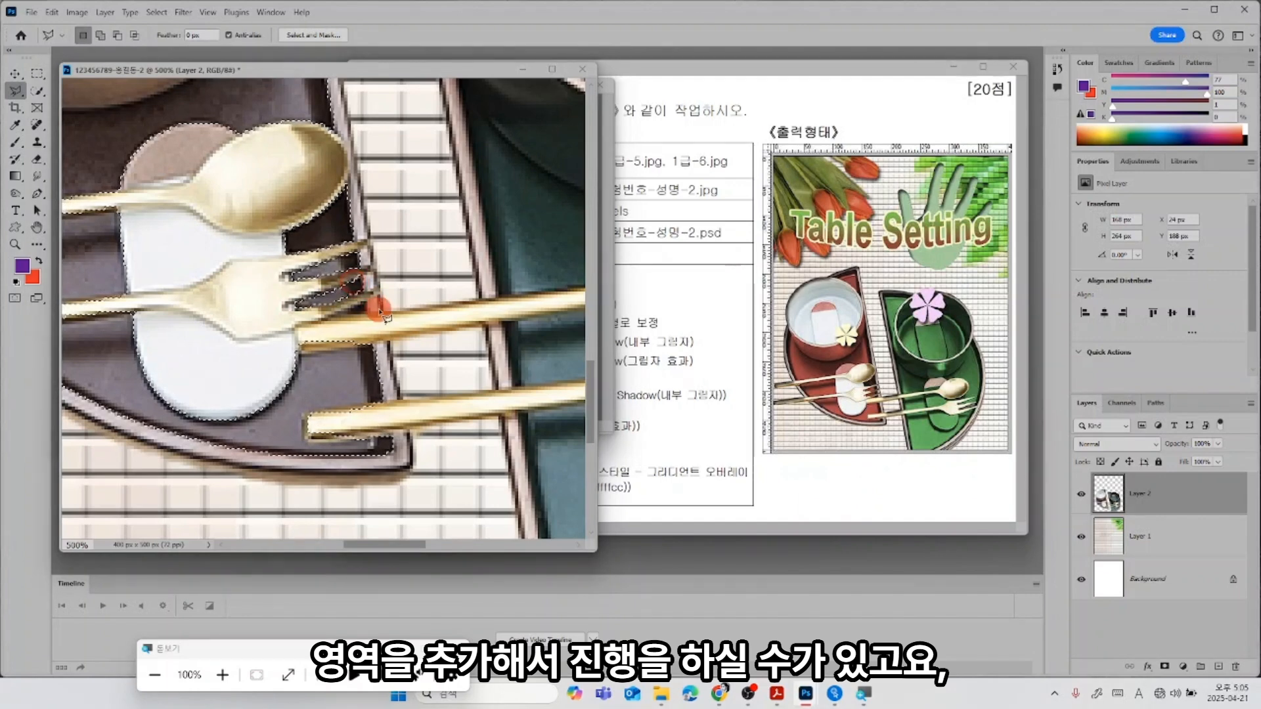
Add the tray sliver between the fork's lowest tine and the upper gold handle to the selection.
{"action": "key", "text": "alt"}
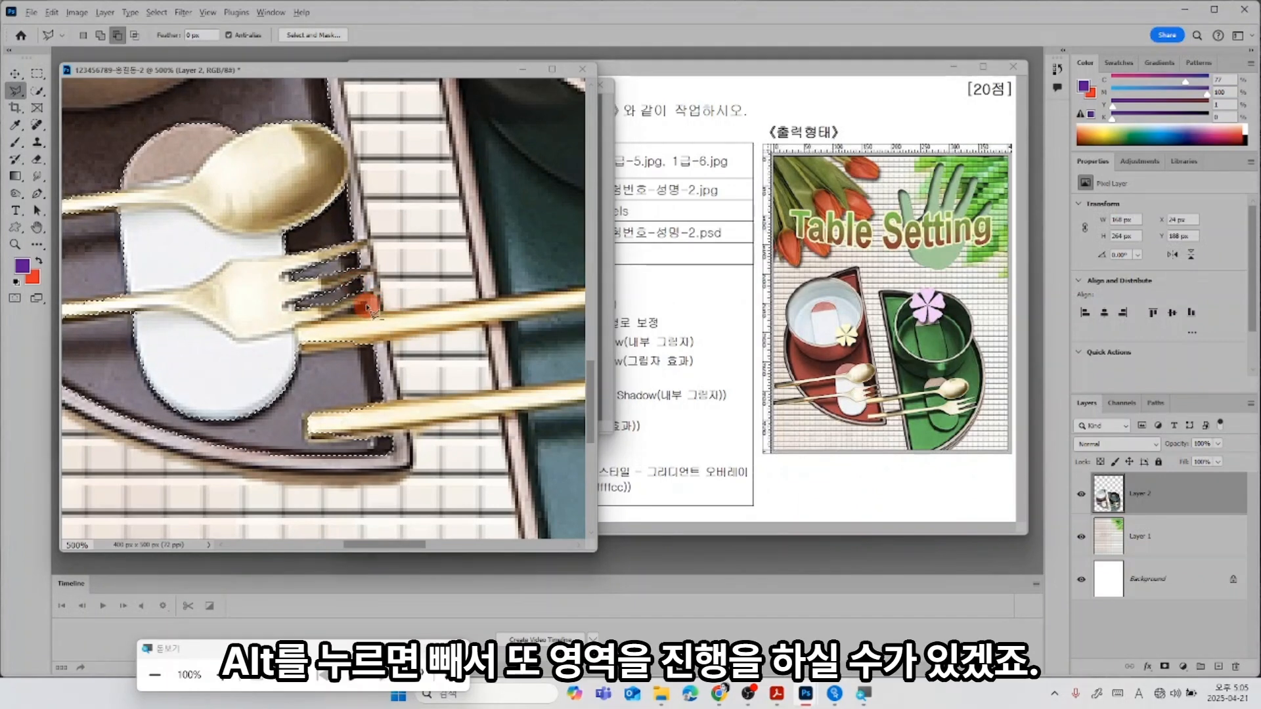
{"action": "key", "text": "shift"}
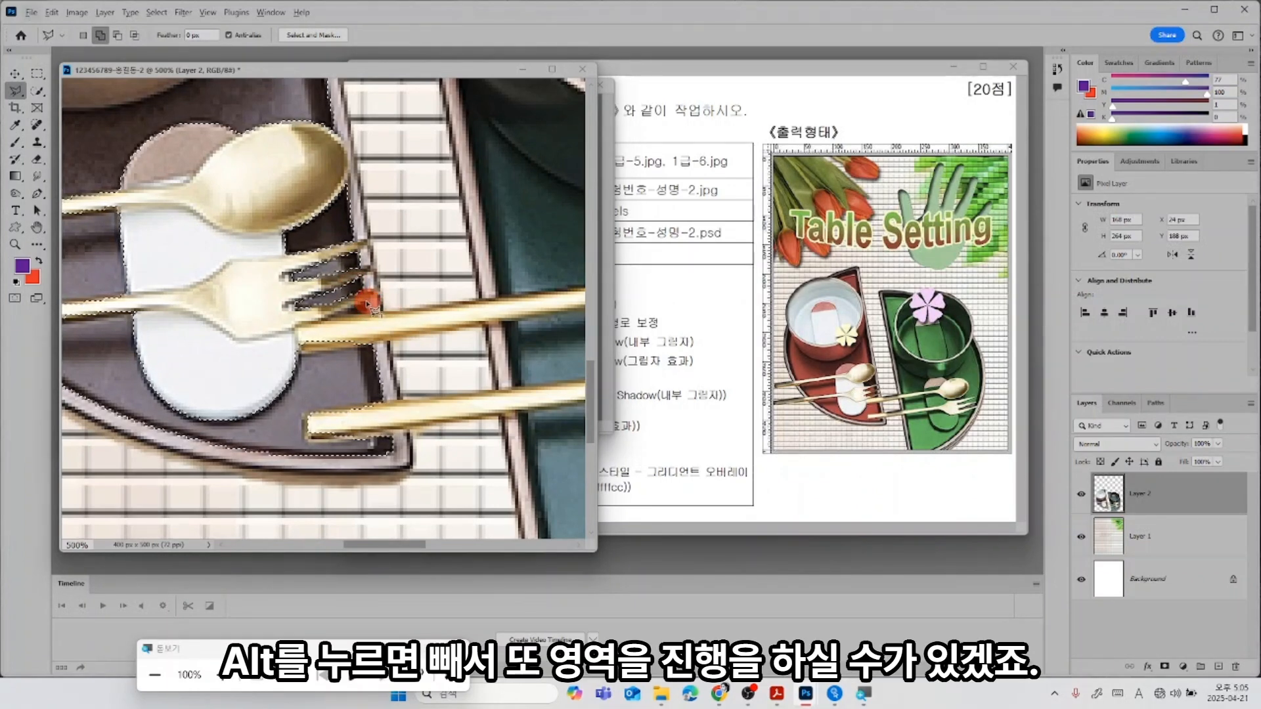
{"action": "left_click", "coordinate": [367, 302], "text": "shift"}
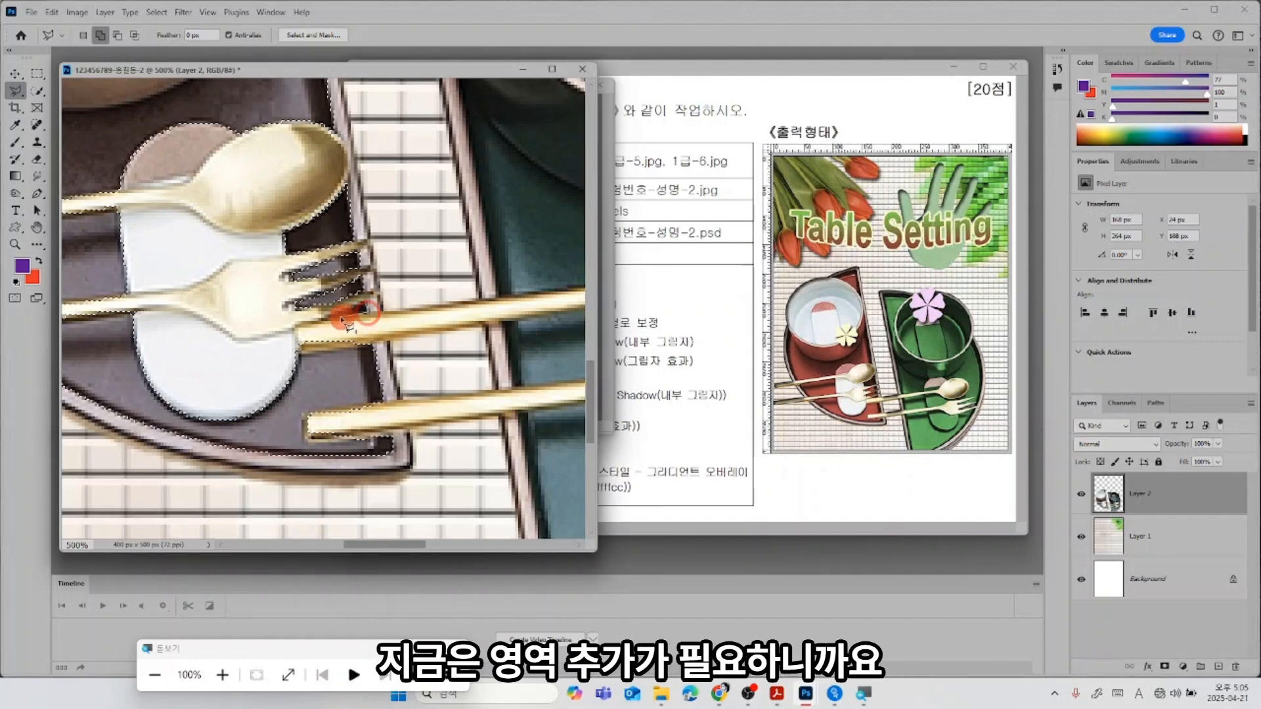
{"action": "left_click", "coordinate": [338, 320]}
{"action": "double_click", "coordinate": [336, 318]}
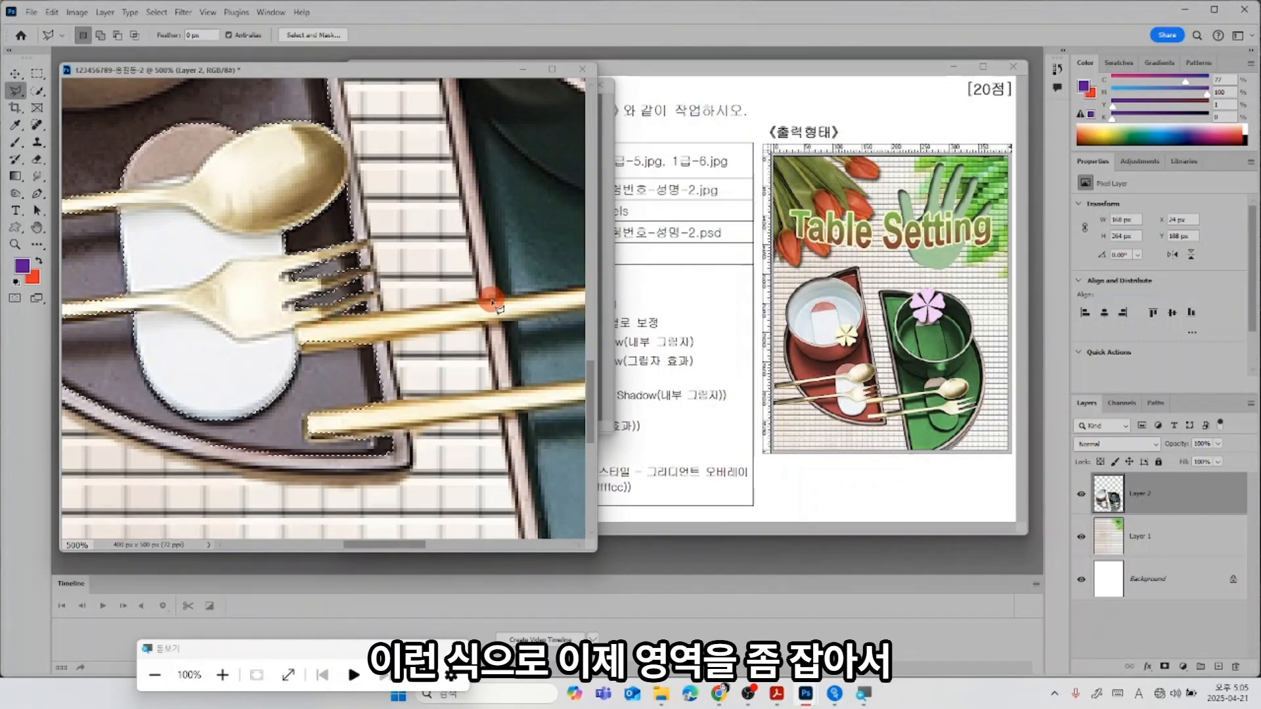
Subtract the end of the upper gold handle from the selection with the Polygonal Lasso tool.
{"action": "left_click", "coordinate": [292, 342]}
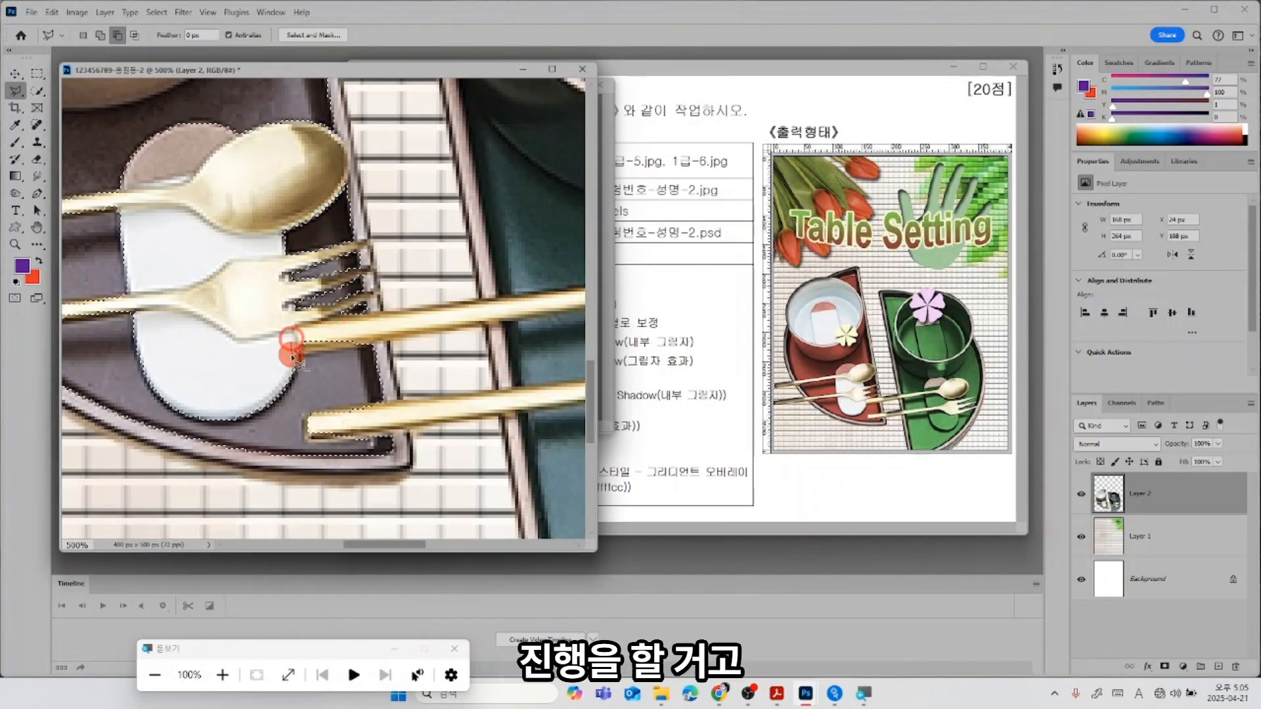
{"action": "left_click", "coordinate": [357, 347]}
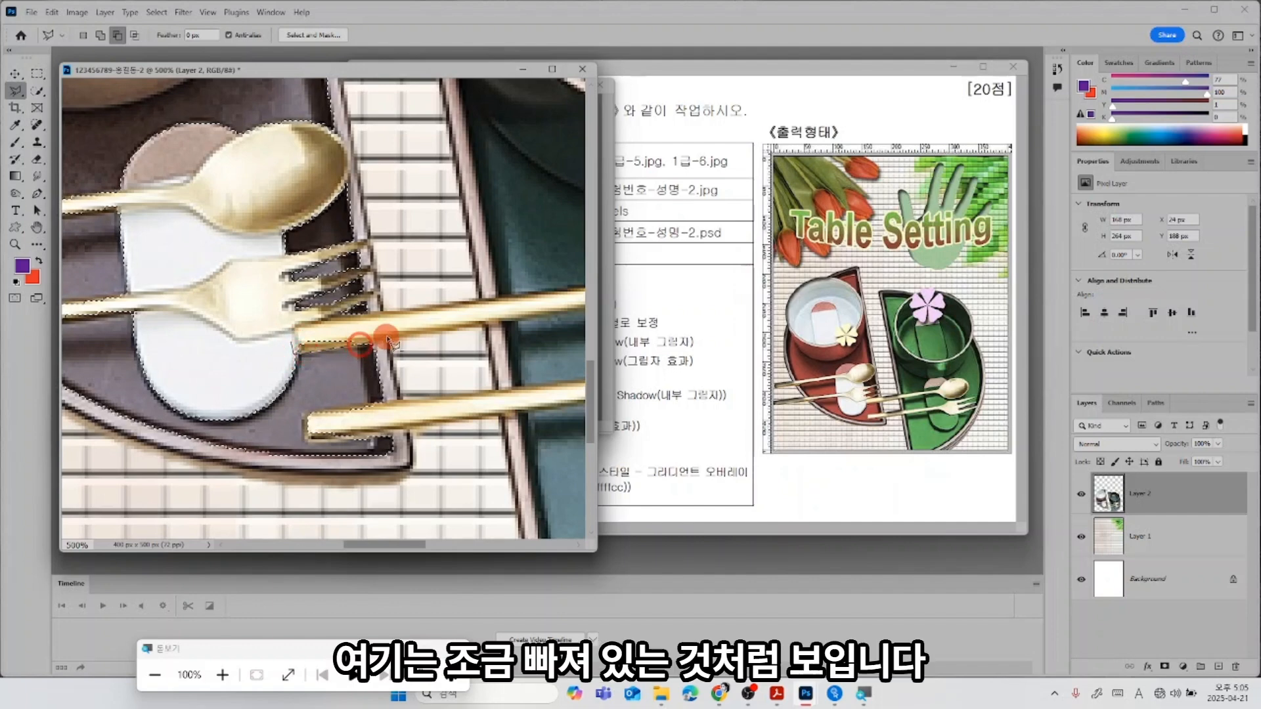
{"action": "double_click", "coordinate": [328, 327]}
Subtract the end of the lower gold handle from the selection by outlining its edges with straight segments.
{"action": "left_click", "coordinate": [373, 420]}
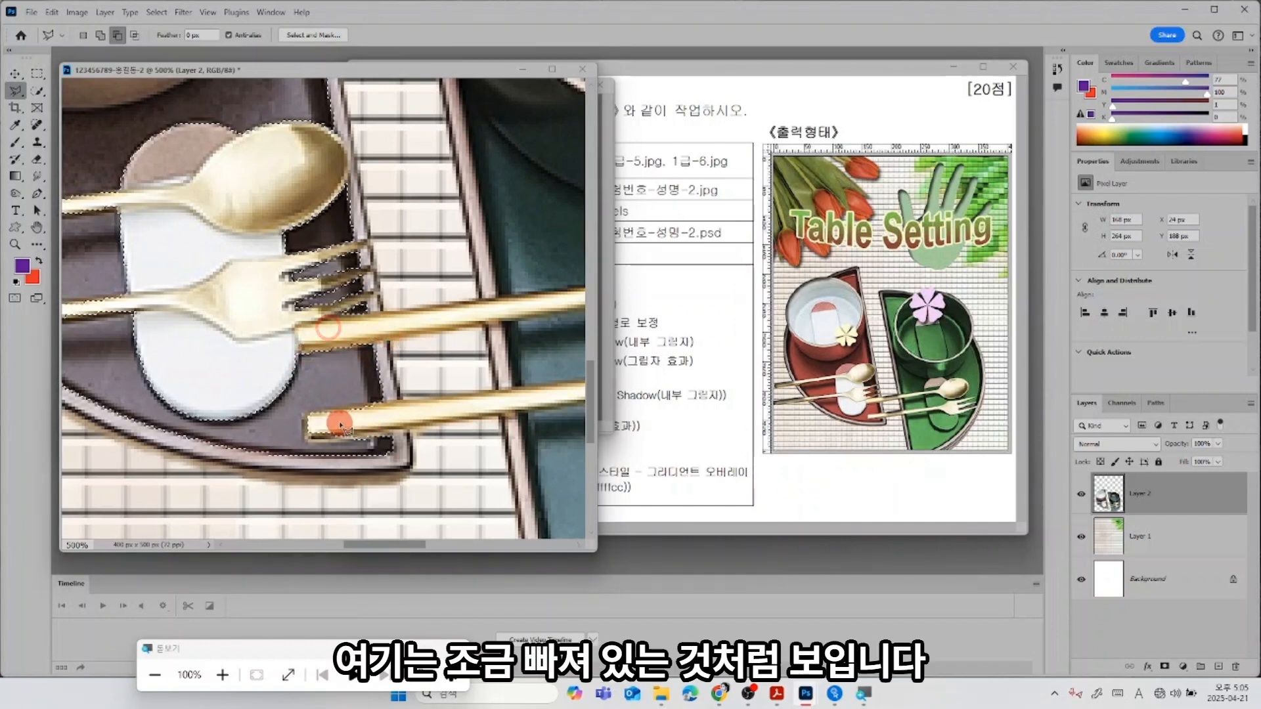
{"action": "left_click", "coordinate": [385, 401], "text": "alt"}
{"action": "left_click", "coordinate": [345, 414]}
{"action": "left_click", "coordinate": [325, 414]}
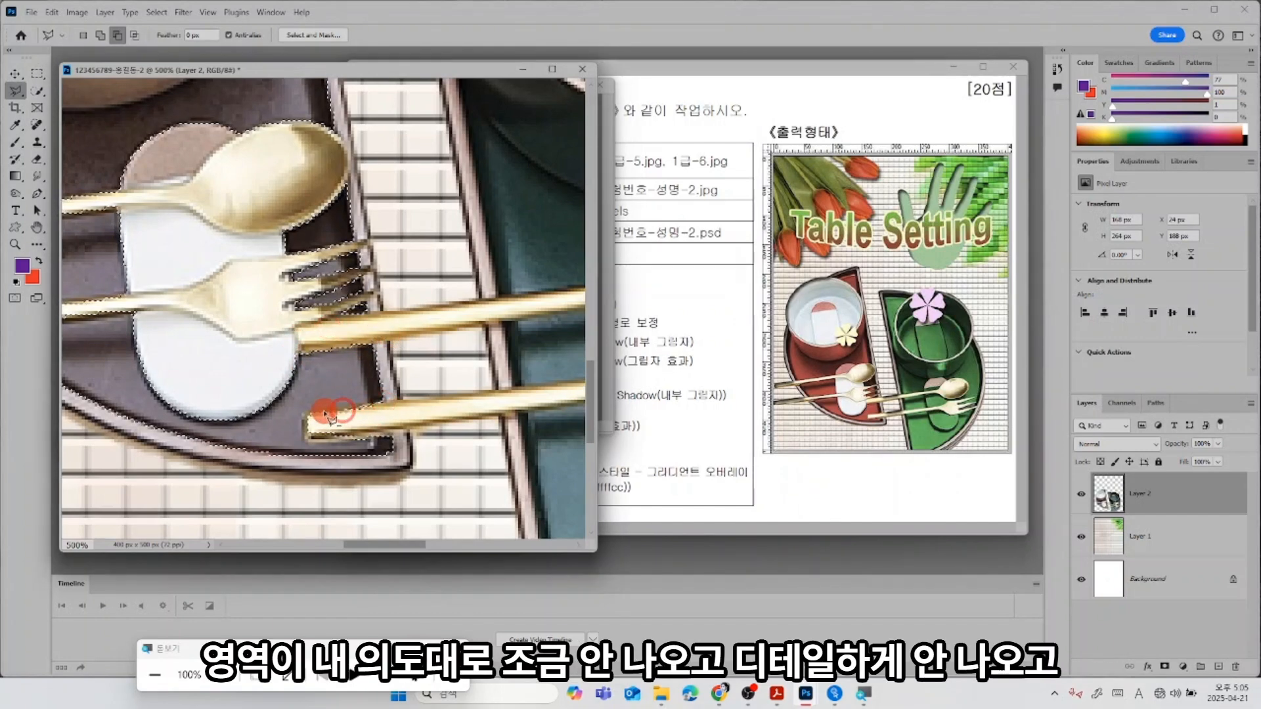
{"action": "left_click", "coordinate": [304, 419]}
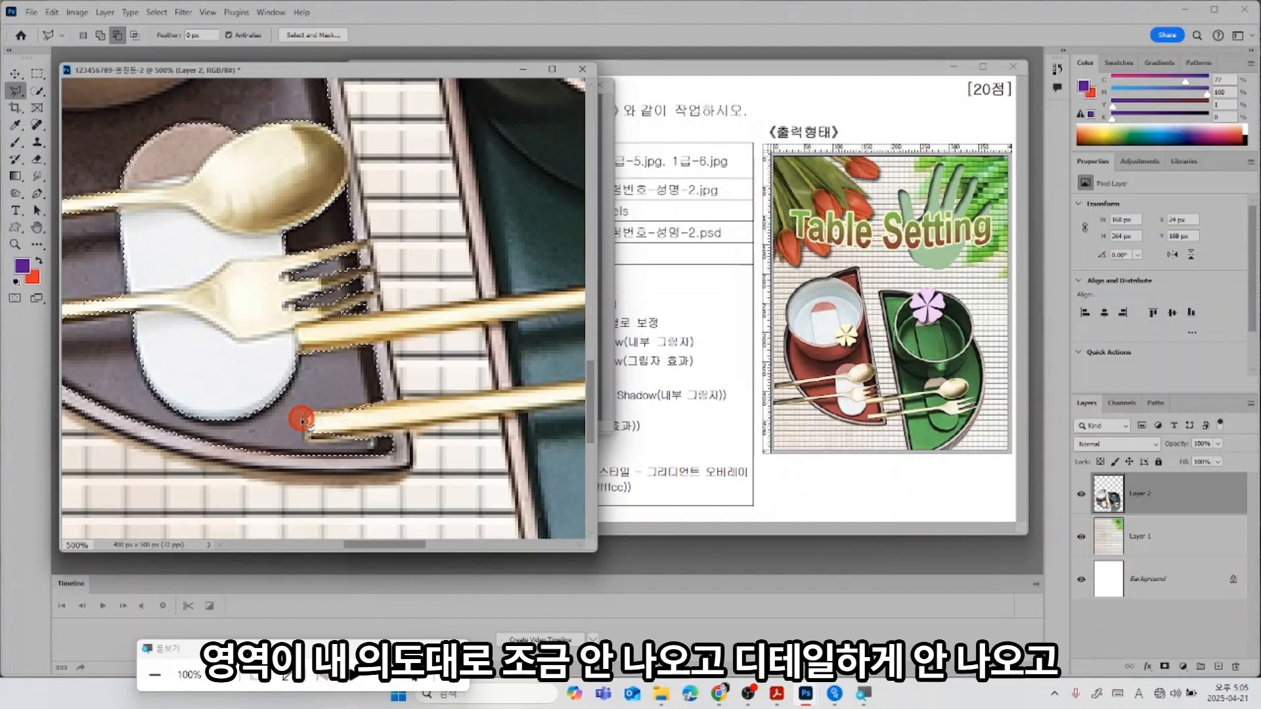
{"action": "left_click", "coordinate": [303, 430]}
{"action": "left_click", "coordinate": [308, 444]}
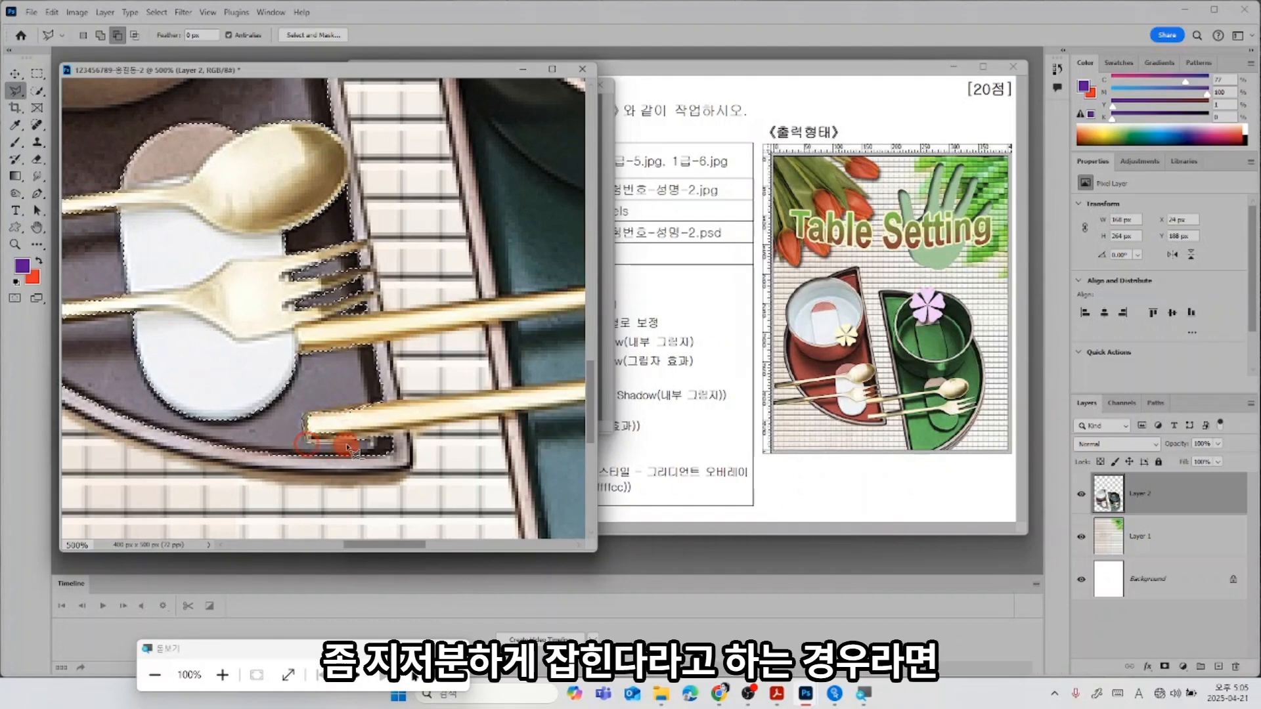
{"action": "left_click", "coordinate": [386, 432]}
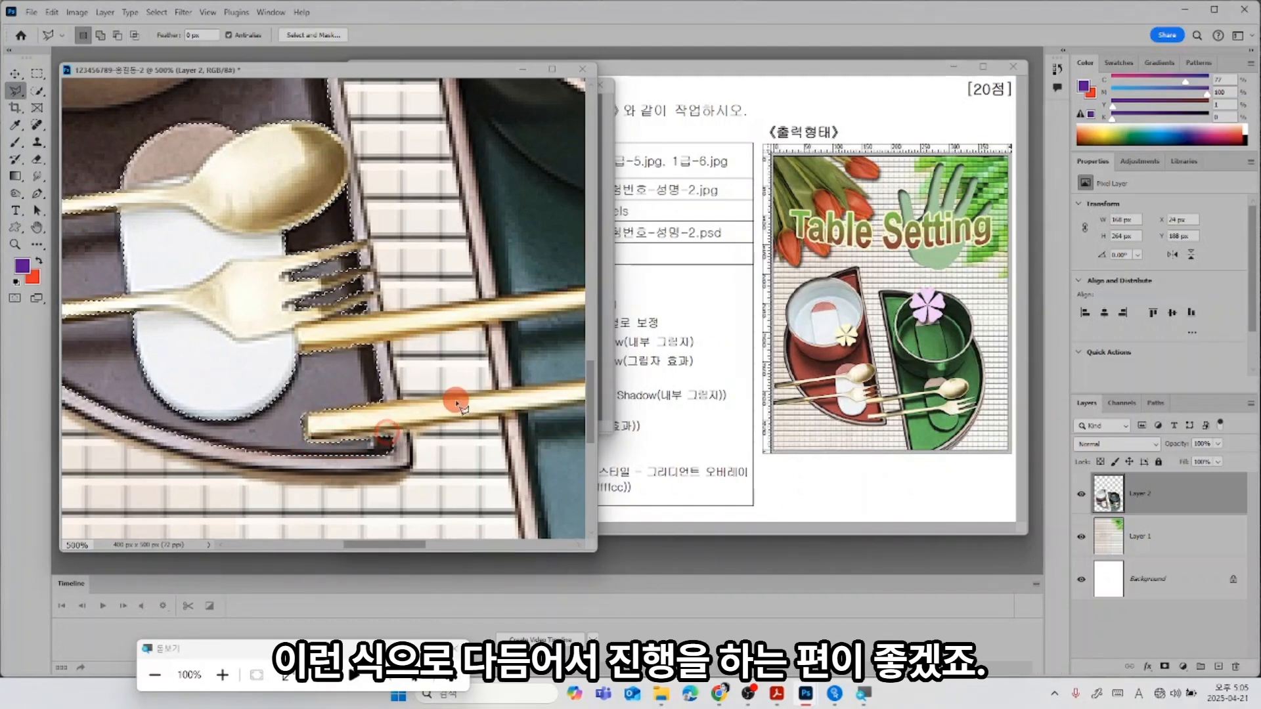
Colorize the selected brown tray red using Hue/Saturation with hue 0 and saturation 49, and deselect it.
{"action": "key", "text": "ctrl+0"}
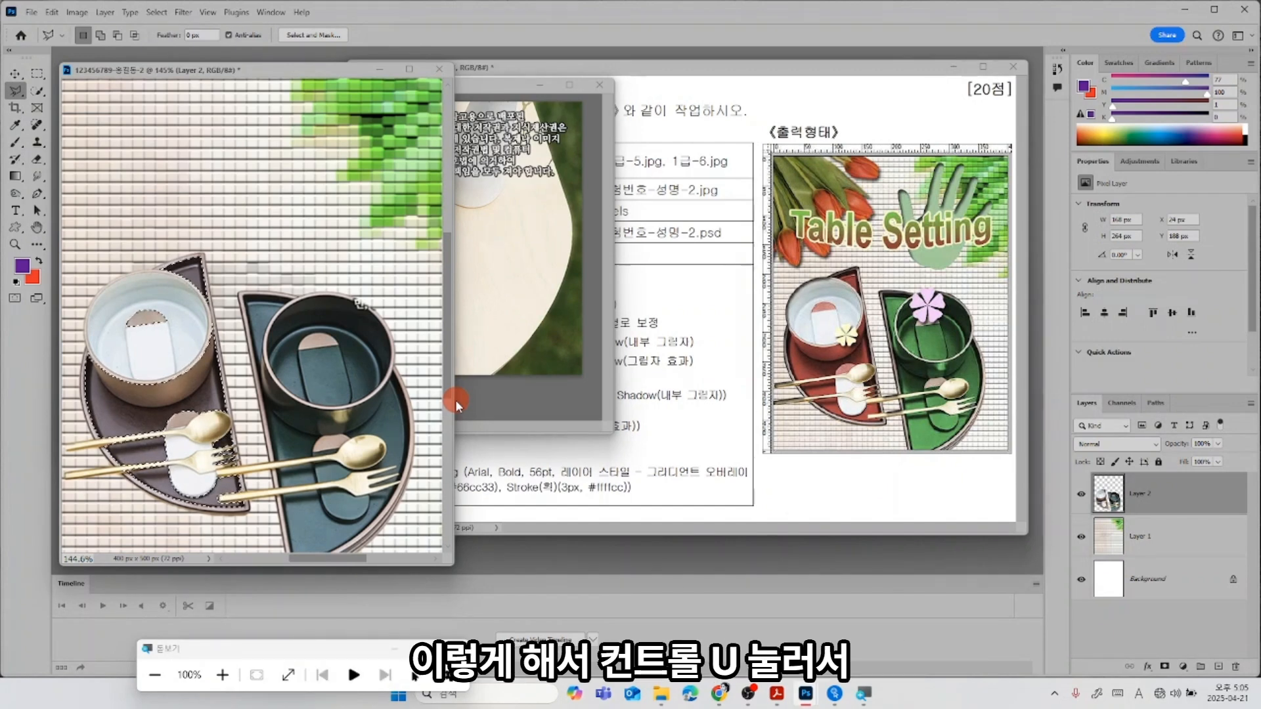
{"action": "key", "text": "ctrl+u"}
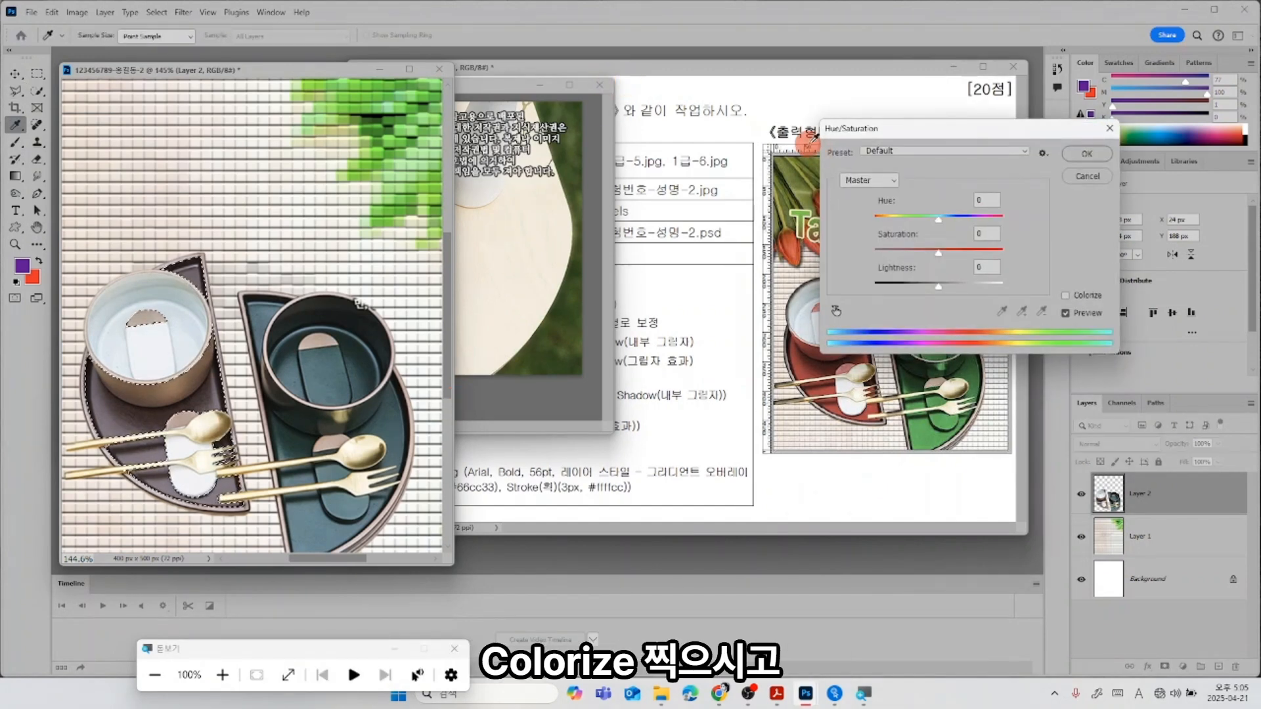
{"action": "left_click_drag", "start_coordinate": [864, 135], "coordinate": [320, 168]}
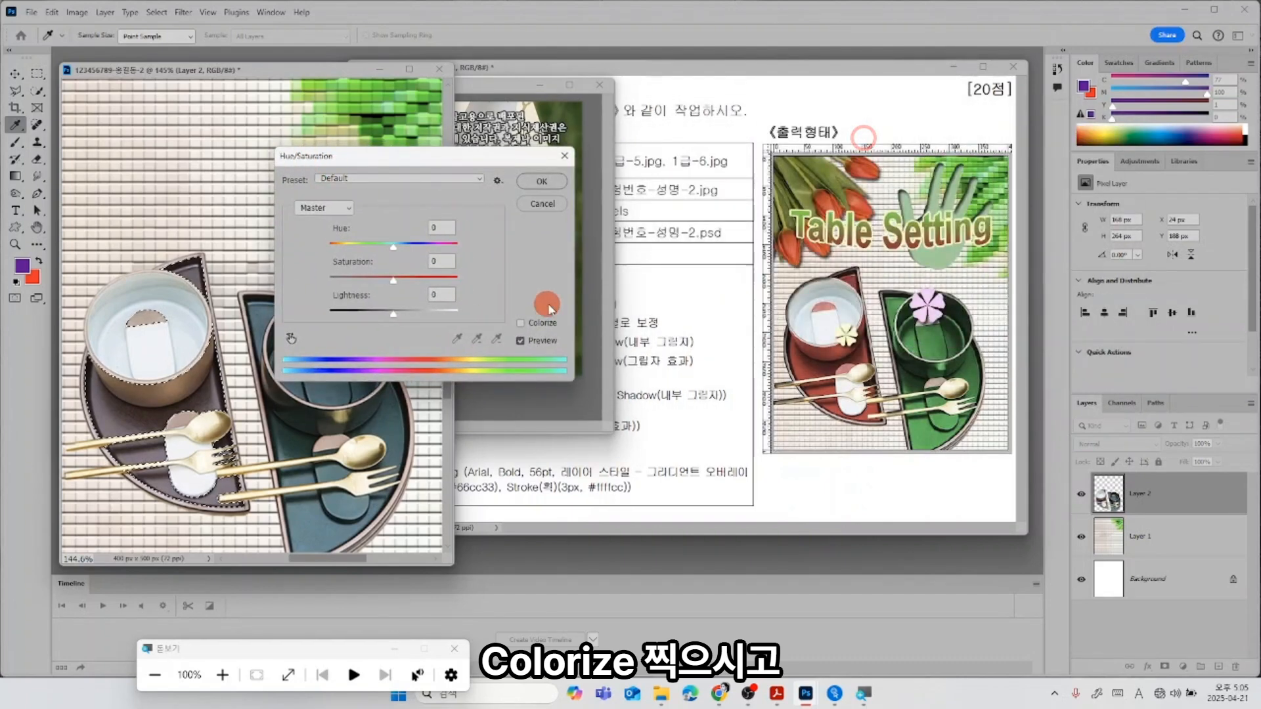
{"action": "left_click", "coordinate": [533, 322]}
{"action": "left_click_drag", "start_coordinate": [362, 281], "coordinate": [389, 284]}
{"action": "left_click_drag", "start_coordinate": [428, 245], "coordinate": [317, 258]}
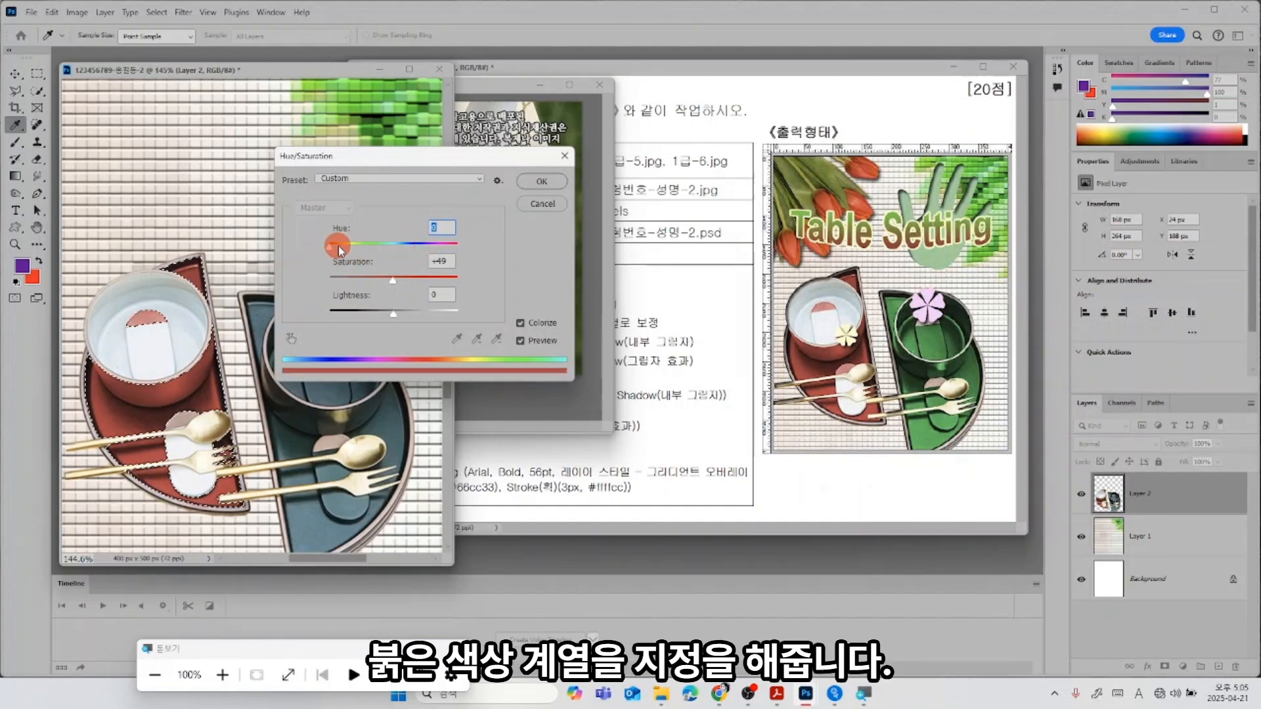
{"action": "key", "text": "Return"}
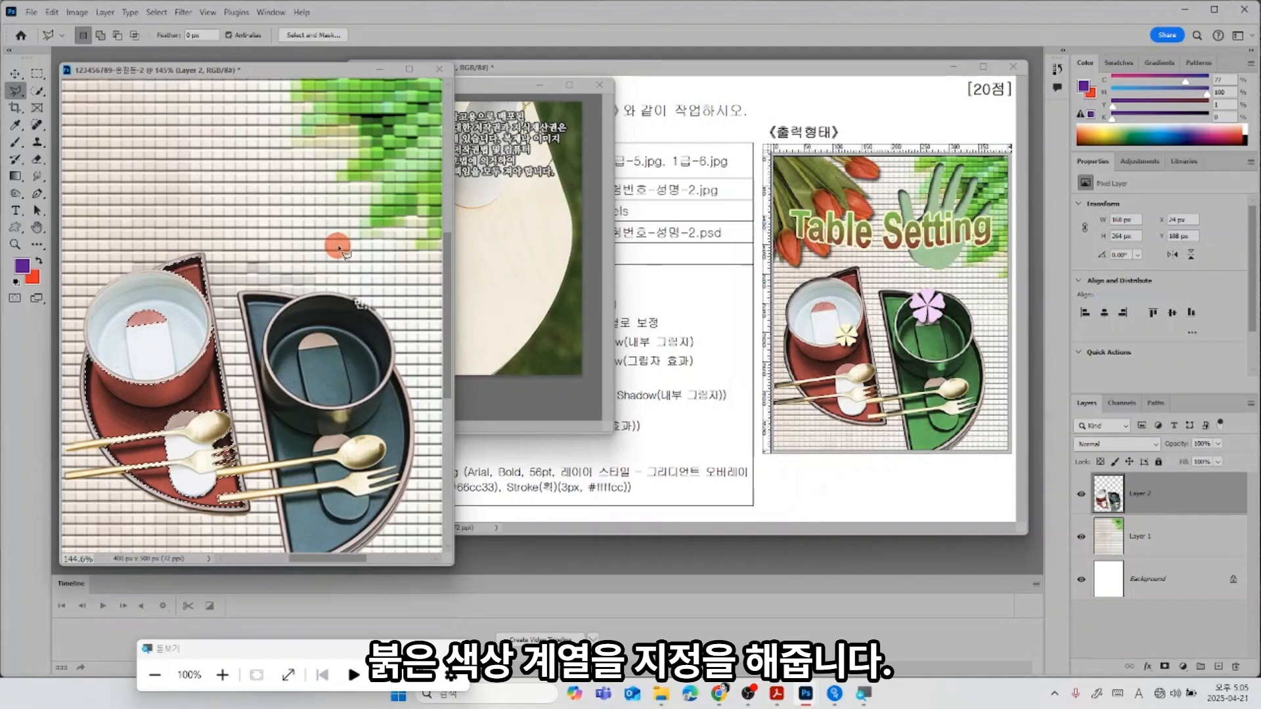
{"action": "key", "text": "ctrl+d"}
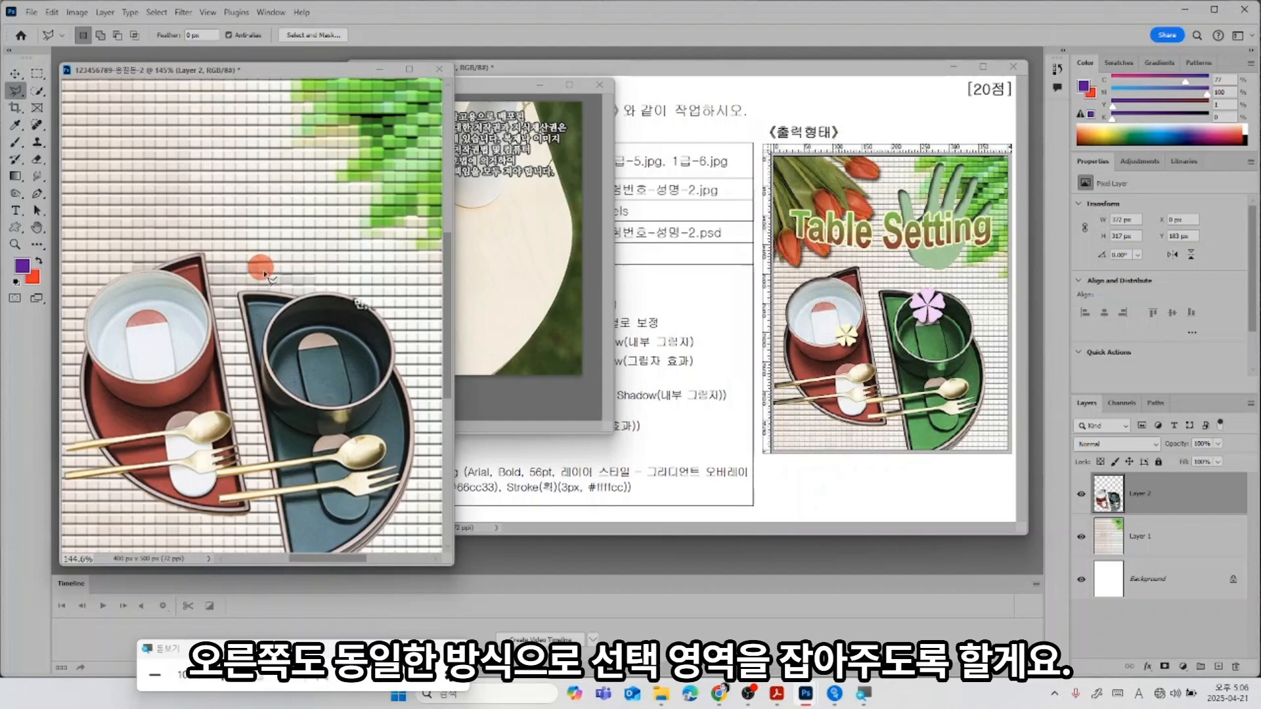
Select the teal tray and bowl with the Quick Selection tool, leaving out the cutlery and pink arcs, and check the selection edges.
{"action": "left_click", "coordinate": [40, 90]}
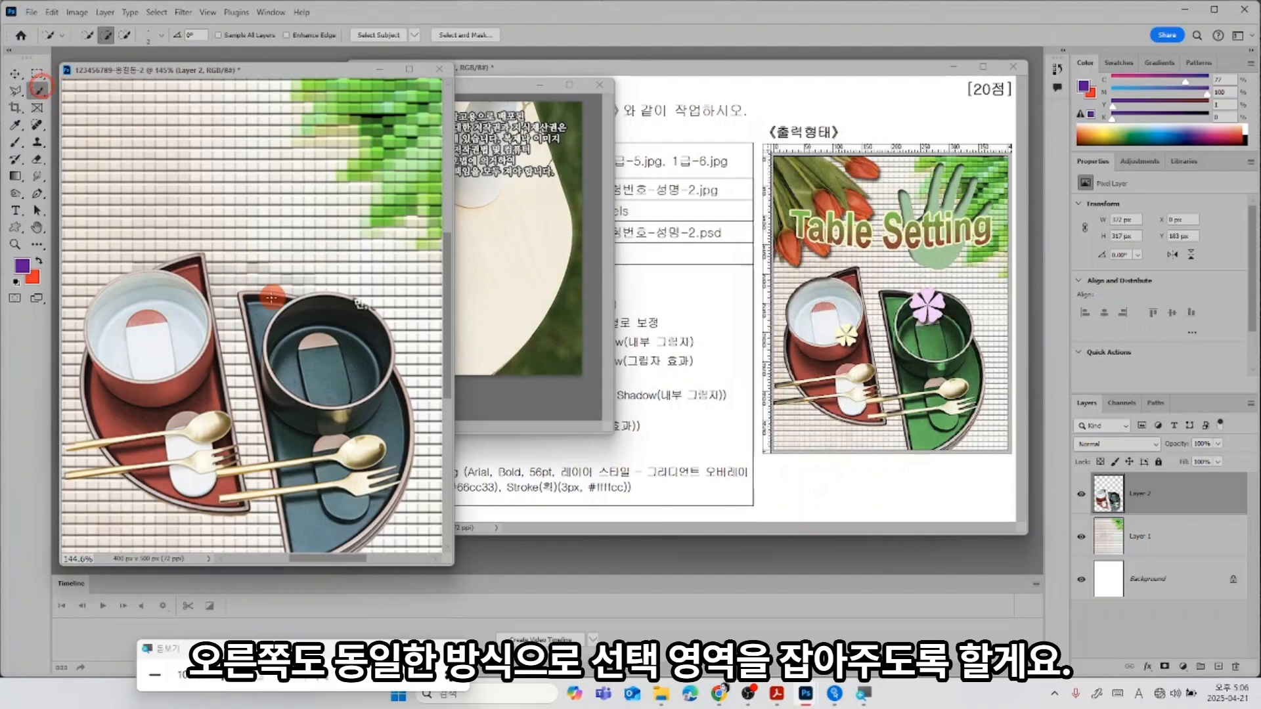
{"action": "mouse_move", "coordinate": [261, 303]}
{"action": "left_mouse_down"}
{"action": "mouse_move", "coordinate": [327, 332]}
{"action": "mouse_move", "coordinate": [354, 319]}
{"action": "mouse_move", "coordinate": [352, 333]}
{"action": "mouse_move", "coordinate": [309, 320]}
{"action": "left_mouse_up"}
{"action": "left_click_drag", "start_coordinate": [295, 371], "coordinate": [319, 377]}
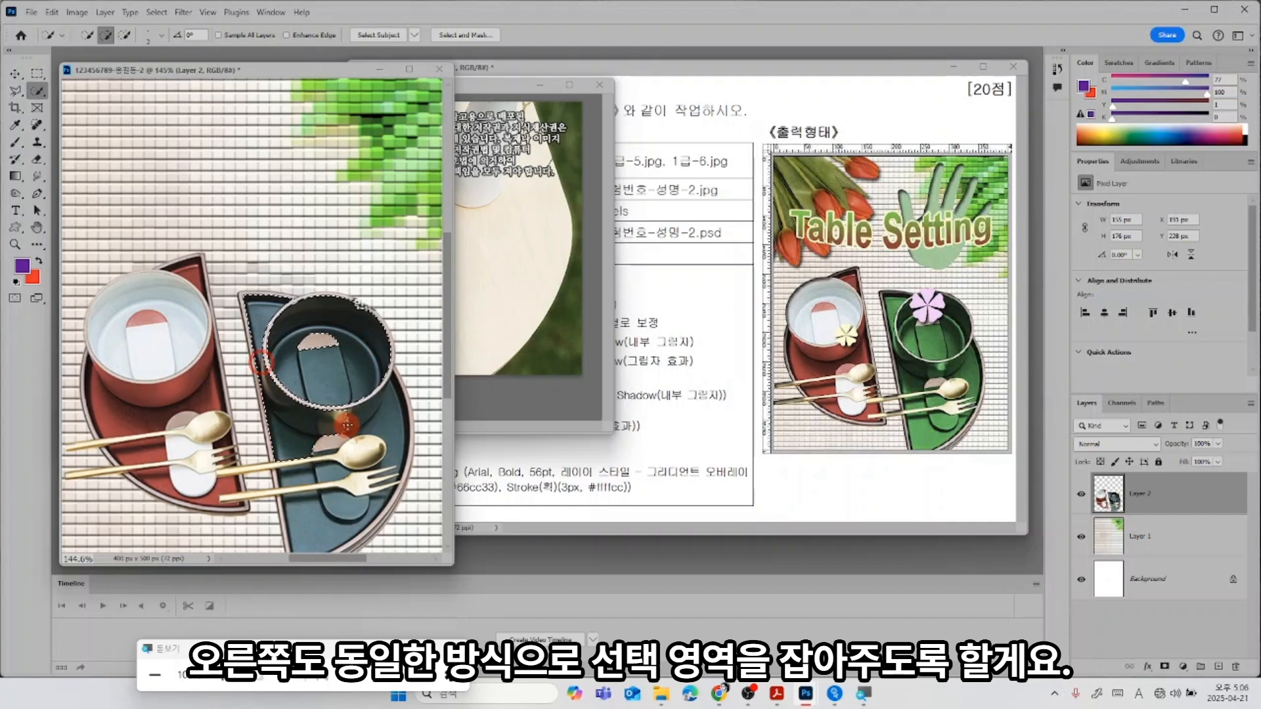
{"action": "left_click_drag", "start_coordinate": [347, 426], "coordinate": [371, 415]}
{"action": "mouse_move", "coordinate": [302, 449]}
{"action": "left_mouse_down"}
{"action": "mouse_move", "coordinate": [301, 475]}
{"action": "mouse_move", "coordinate": [330, 476]}
{"action": "mouse_move", "coordinate": [326, 549]}
{"action": "mouse_move", "coordinate": [314, 532]}
{"action": "mouse_move", "coordinate": [357, 508]}
{"action": "left_mouse_up"}
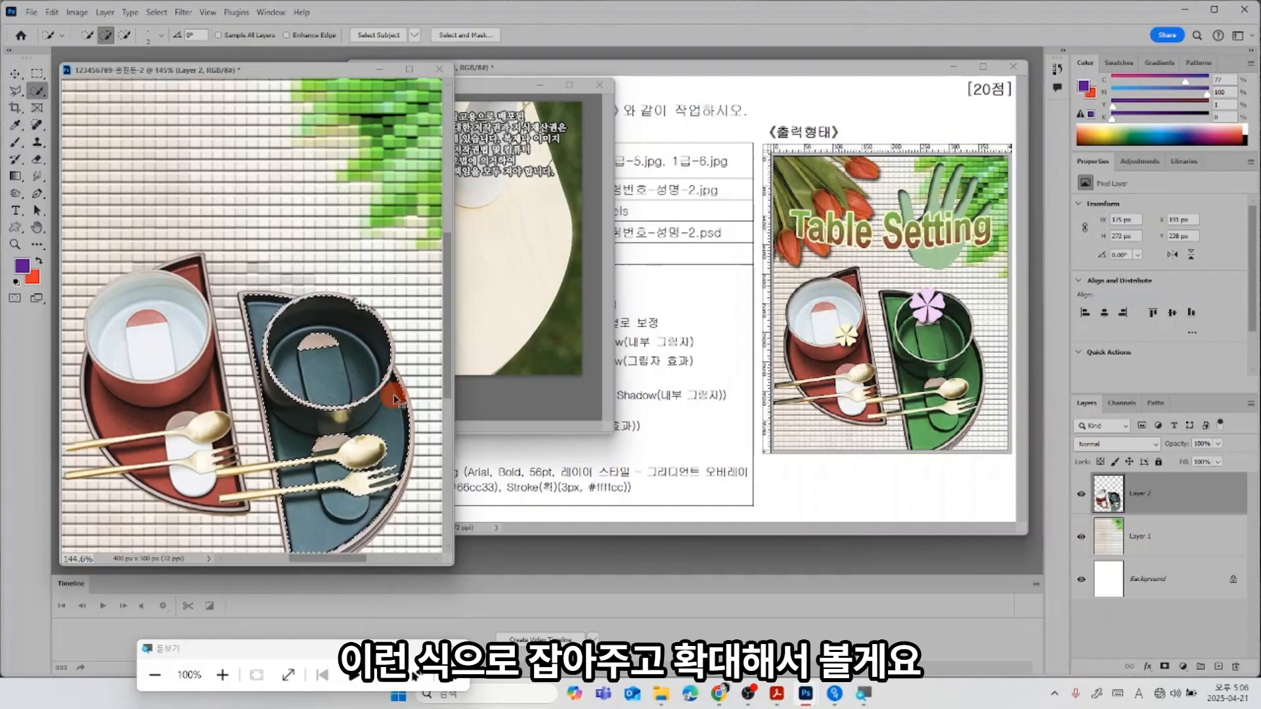
{"action": "key", "text": "ctrl+plus"}
{"action": "key", "text": "ctrl+plus"}
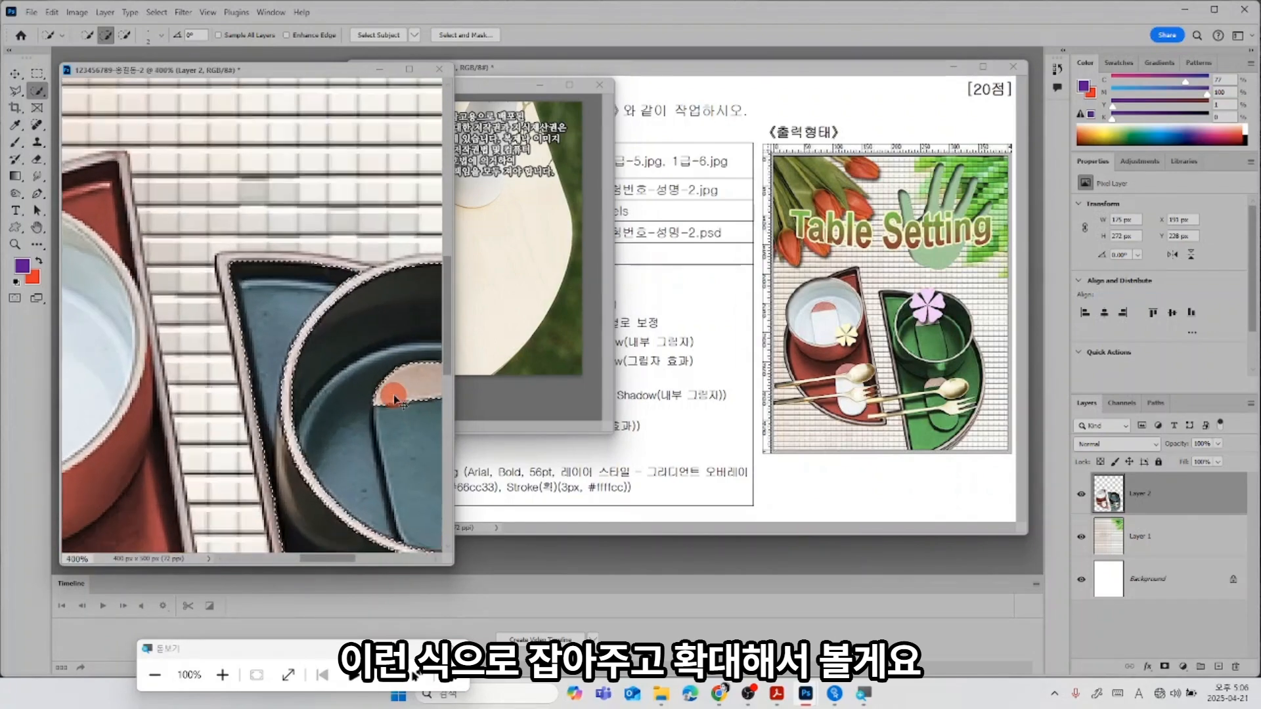
{"action": "left_click_drag", "start_coordinate": [282, 486], "coordinate": [121, 217]}
{"action": "mouse_move", "coordinate": [264, 446]}
{"action": "left_mouse_down"}
{"action": "mouse_move", "coordinate": [228, 386]}
{"action": "mouse_move", "coordinate": [231, 297]}
{"action": "mouse_move", "coordinate": [257, 280]}
{"action": "left_mouse_up"}
{"action": "left_click_drag", "start_coordinate": [411, 347], "coordinate": [286, 305]}
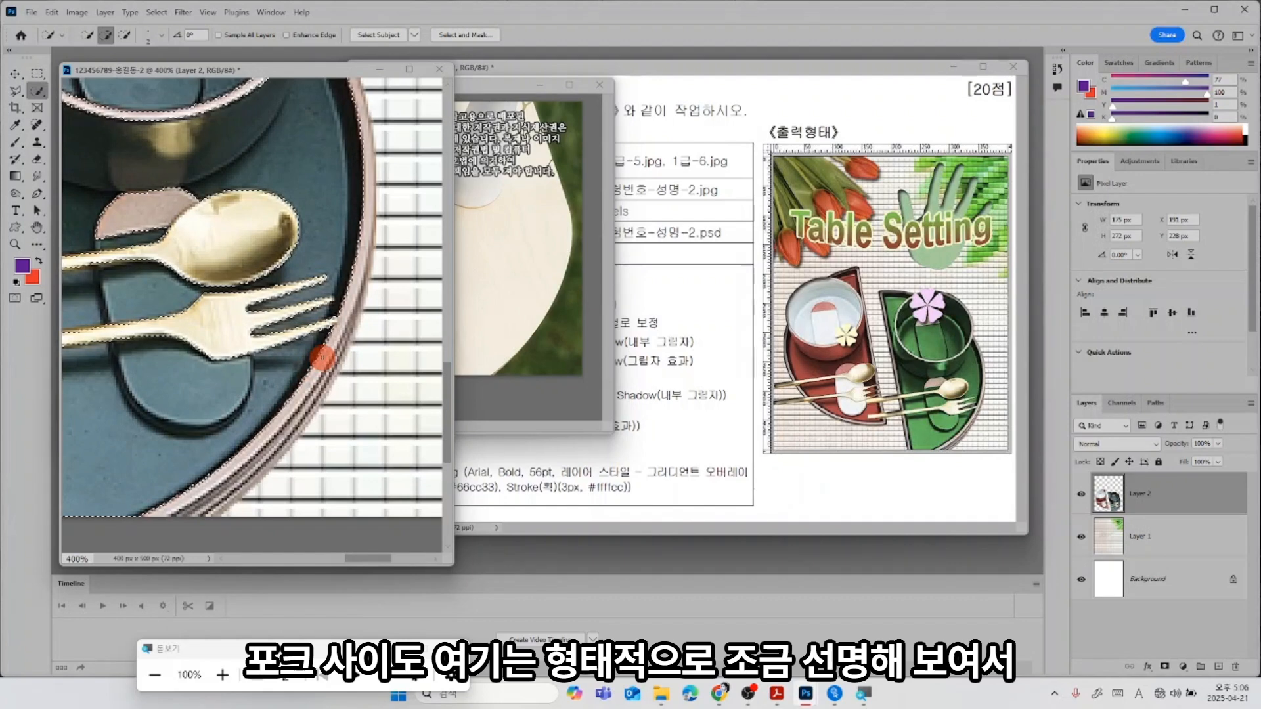
Colorize the selected teal tray green using Hue/Saturation with hue 127, saturation 41 and slightly lowered lightness, and deselect it.
{"action": "key", "text": "ctrl+minus"}
{"action": "key", "text": "ctrl+minus"}
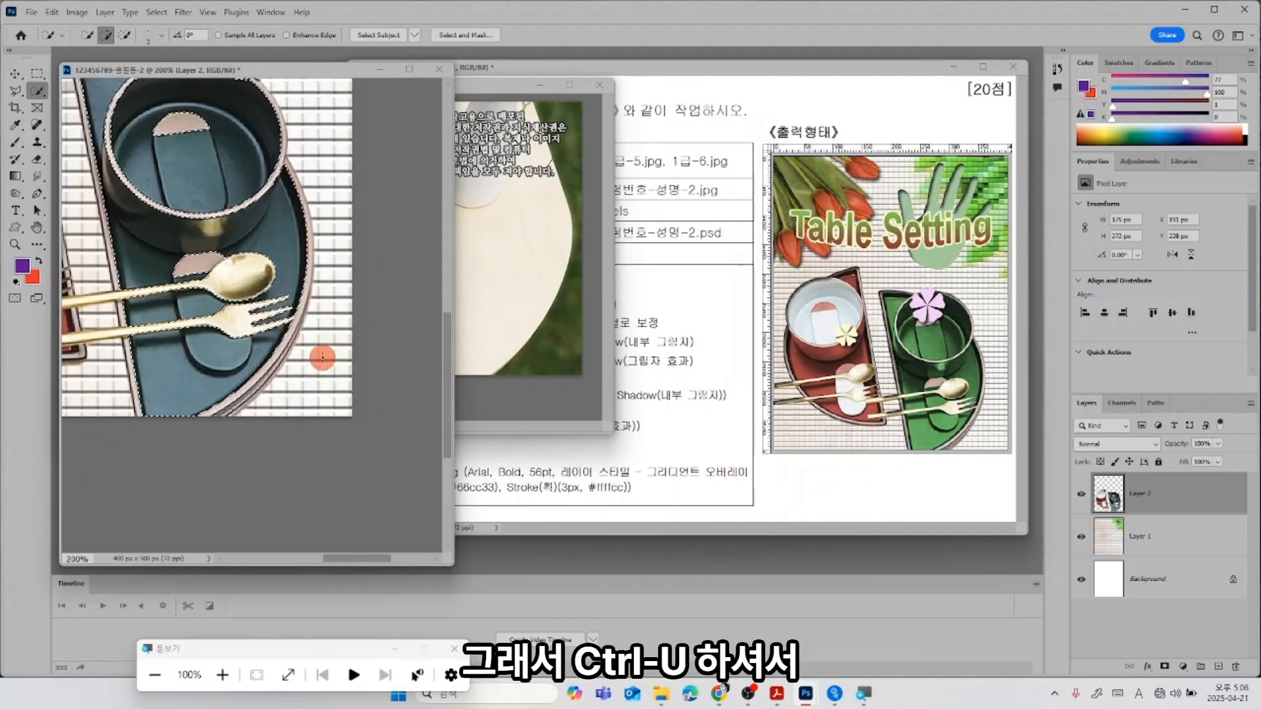
{"action": "key", "text": "ctrl+u"}
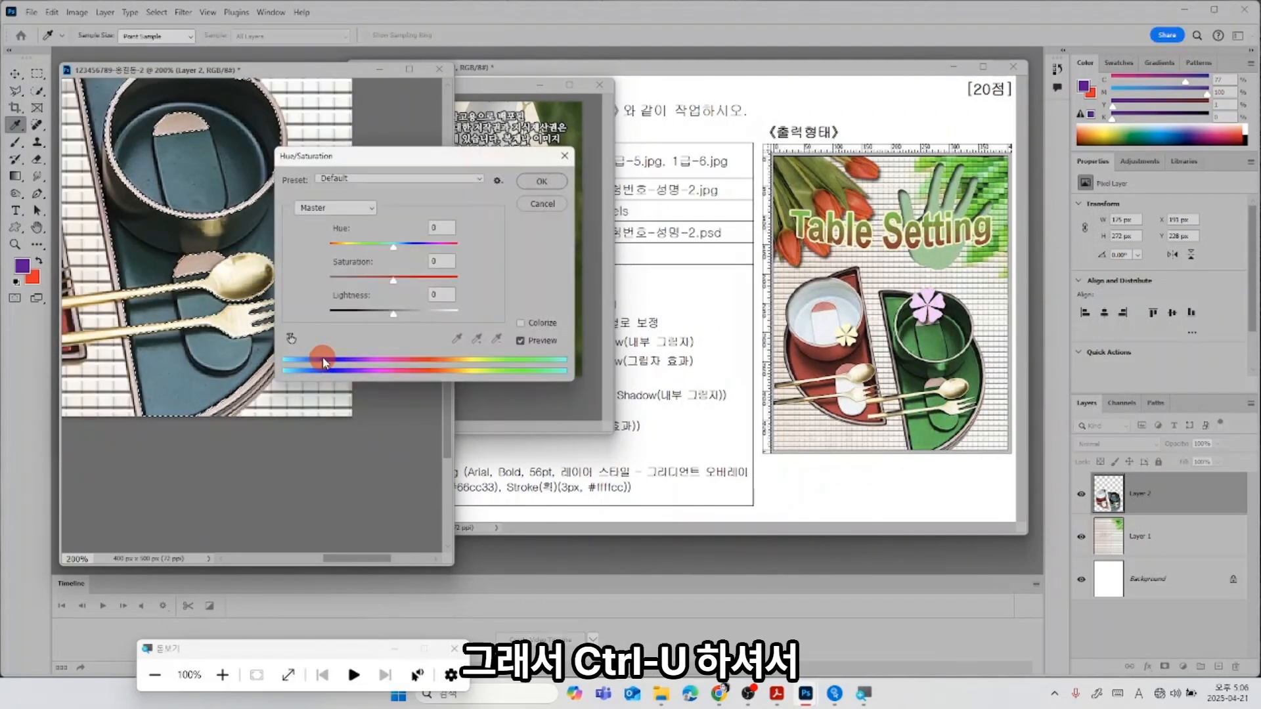
{"action": "left_click", "coordinate": [536, 328]}
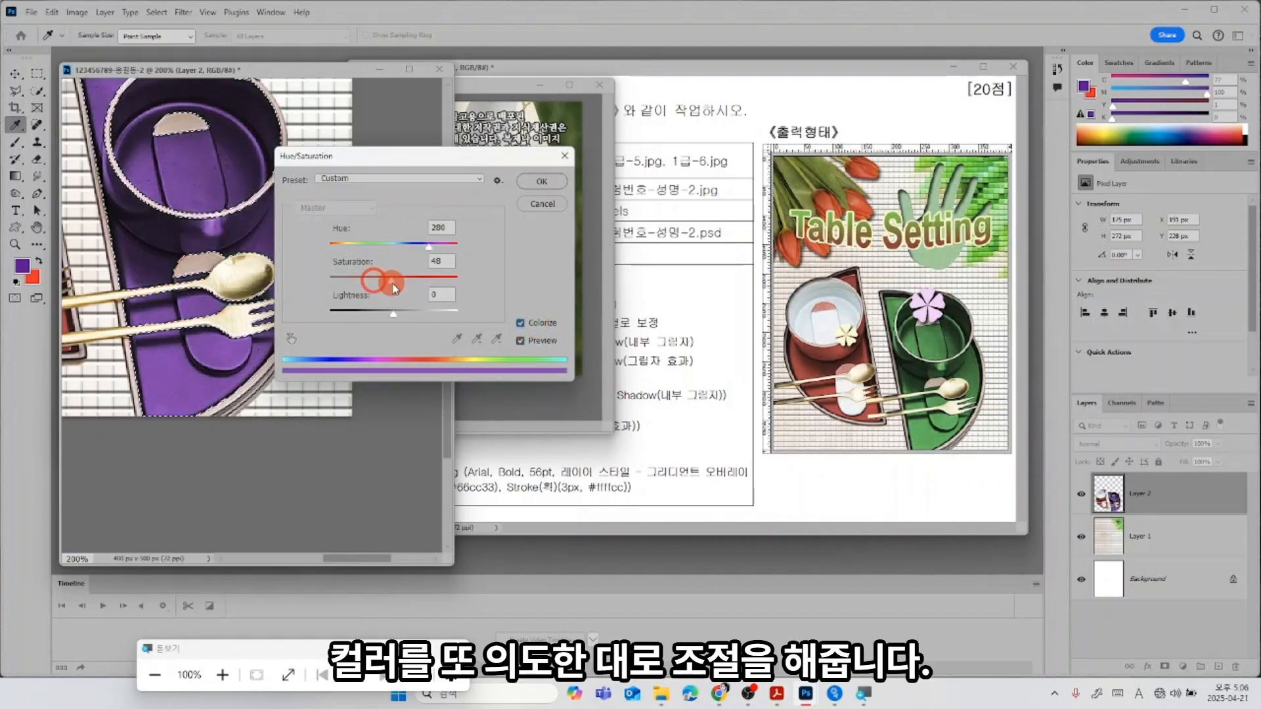
{"action": "left_click_drag", "start_coordinate": [340, 244], "coordinate": [379, 253]}
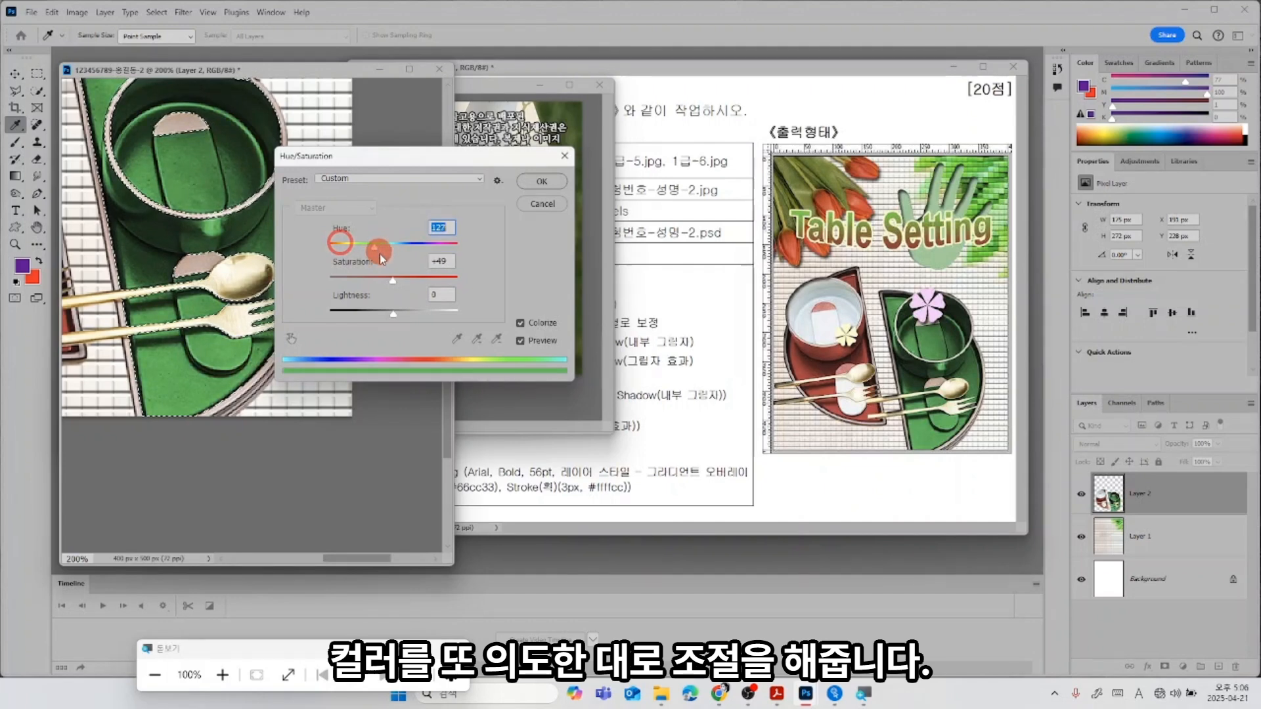
{"action": "left_click", "coordinate": [386, 281]}
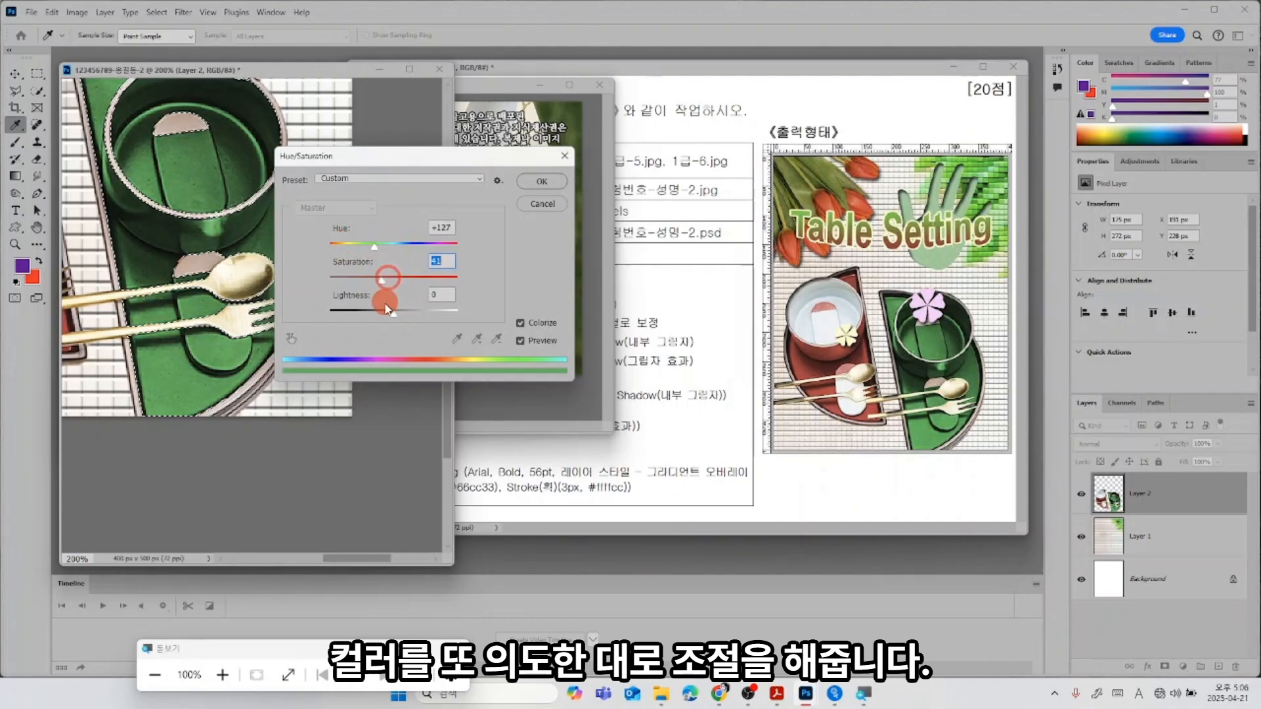
{"action": "left_click_drag", "start_coordinate": [393, 312], "coordinate": [388, 315]}
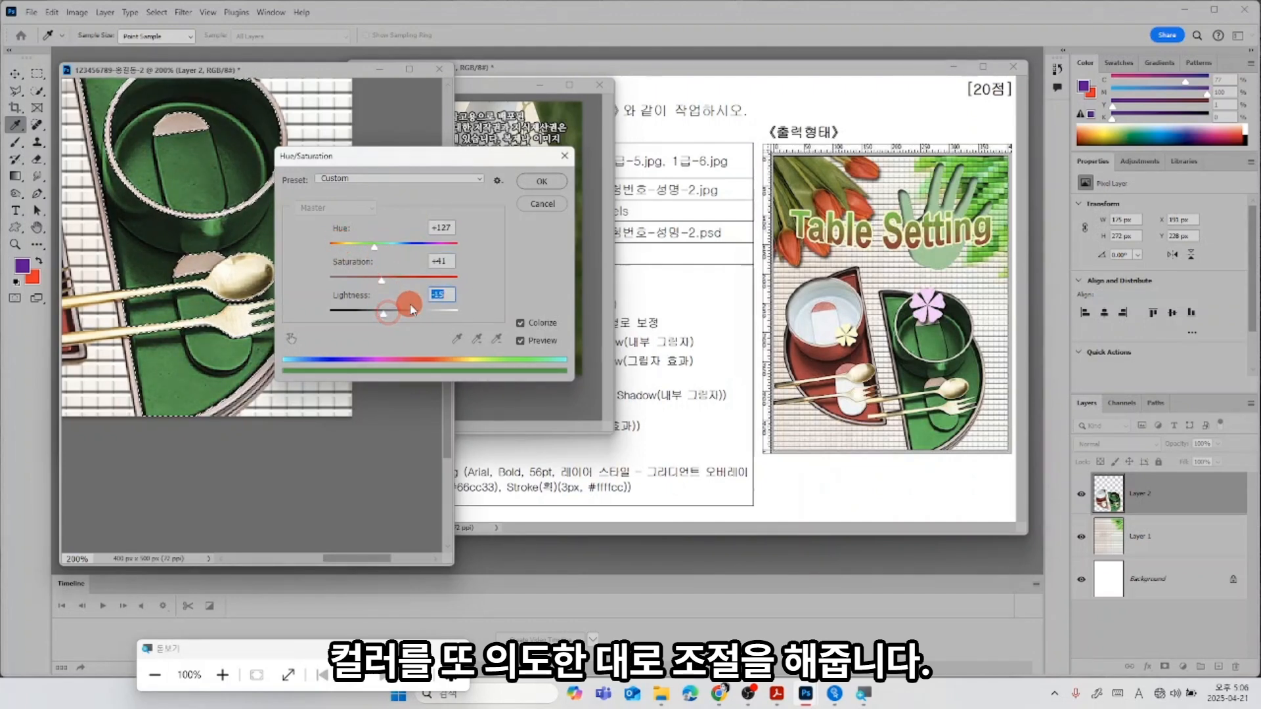
{"action": "key", "text": "Return"}
{"action": "key", "text": "w"}
{"action": "key", "text": "ctrl+minus"}
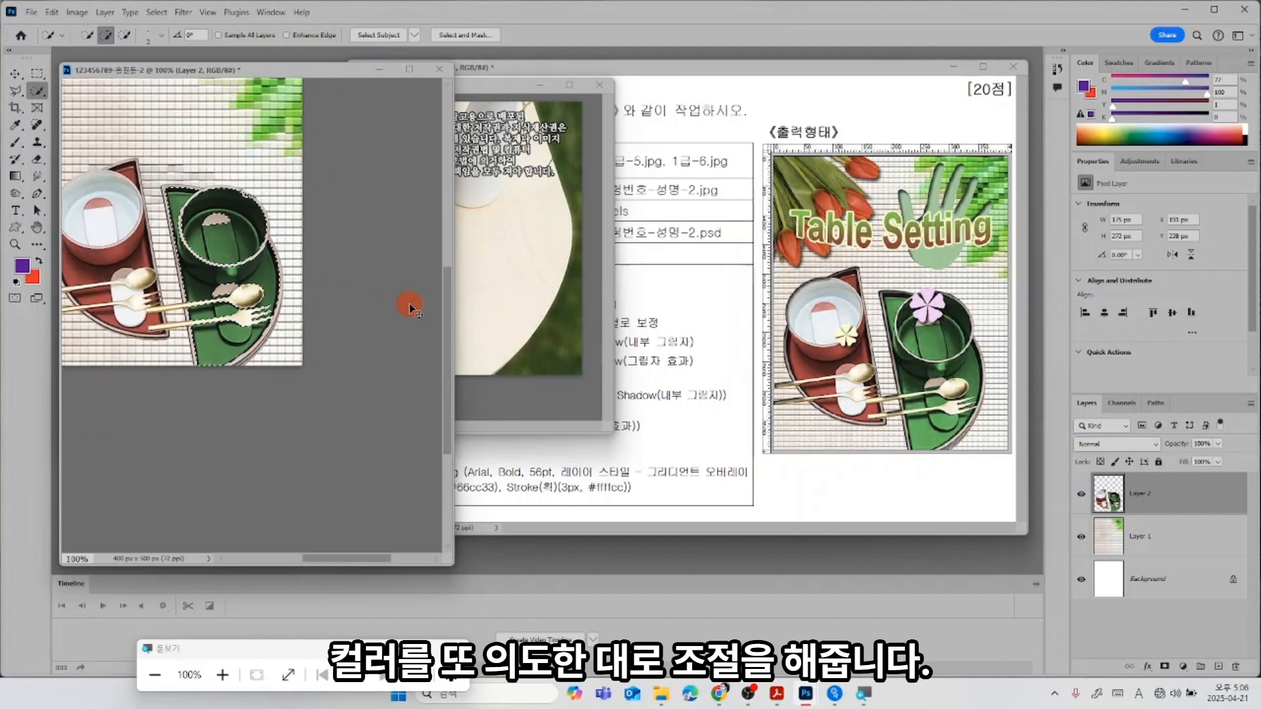
{"action": "key", "text": "ctrl+d"}
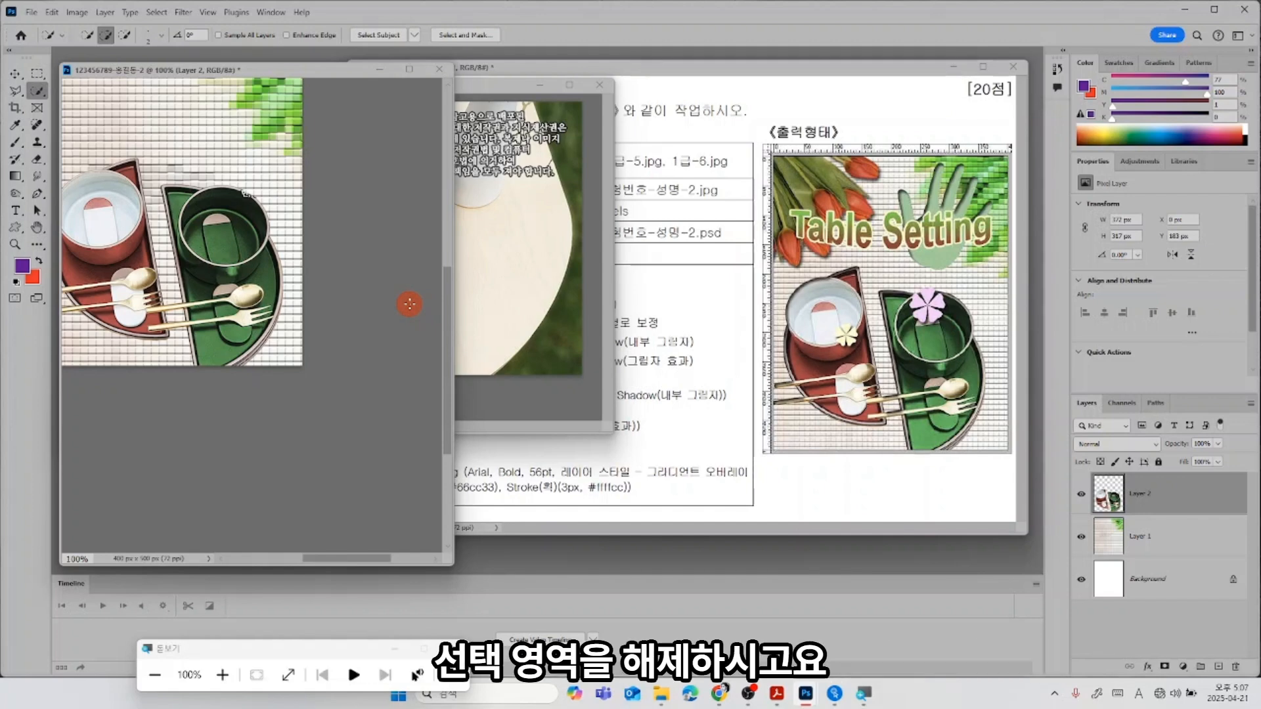
Close the tableware source image and check the layer style the instructions require for 1급-5.jpg.
{"action": "left_click", "coordinate": [600, 85]}
{"action": "left_click", "coordinate": [598, 78]}
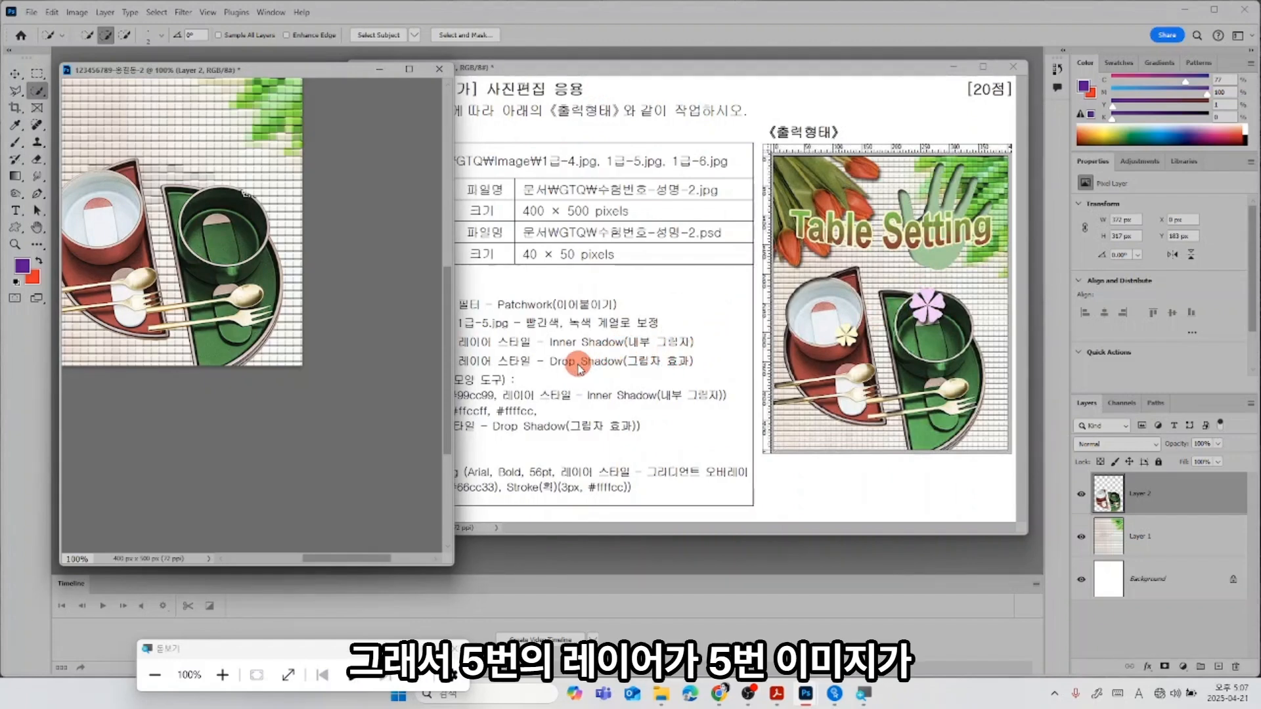
{"action": "left_click", "coordinate": [600, 359]}
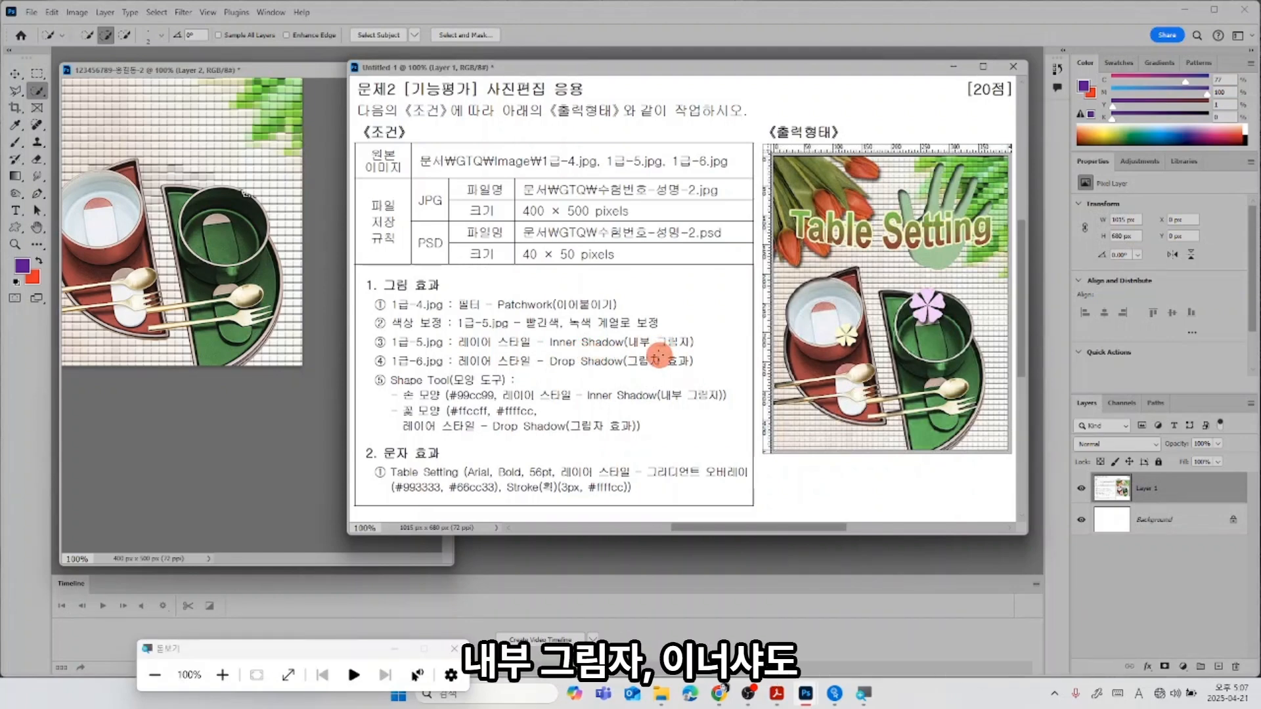
{"action": "left_click", "coordinate": [218, 69]}
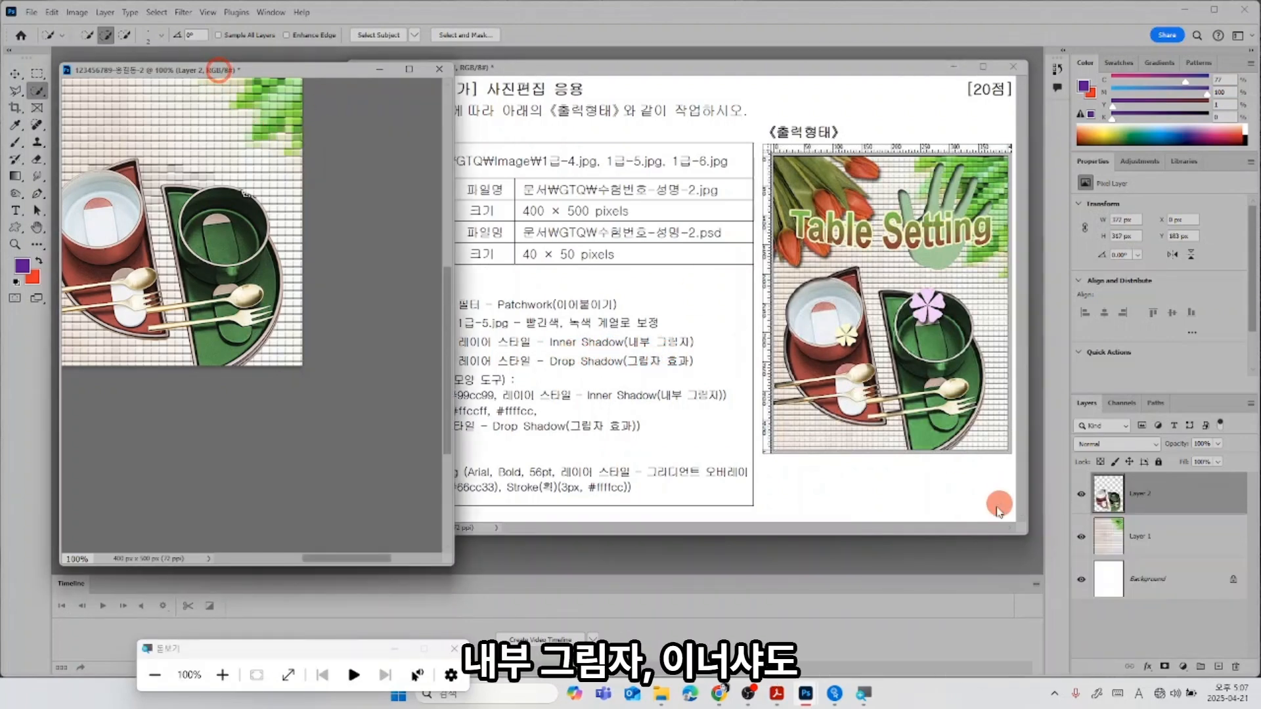
Apply an Inner Shadow layer style with a 7 px distance and 8 px size to the tableware layer.
{"action": "double_click", "coordinate": [1110, 499]}
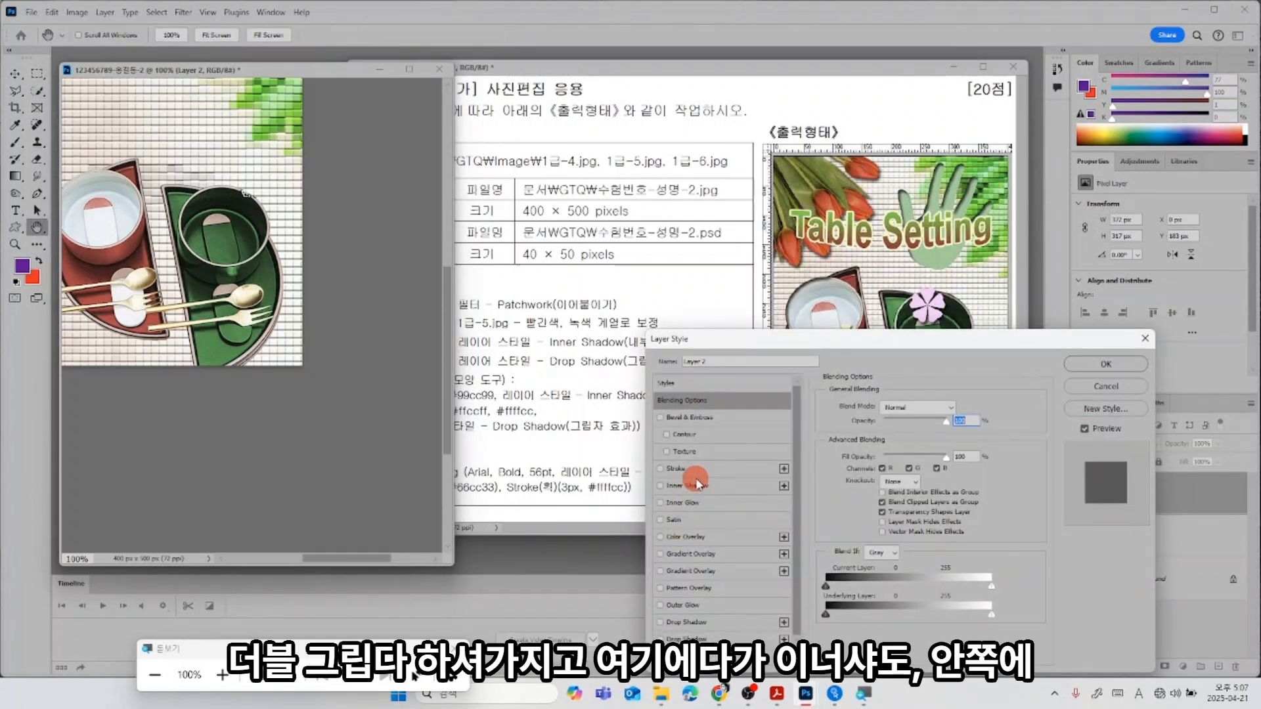
{"action": "left_click", "coordinate": [698, 486]}
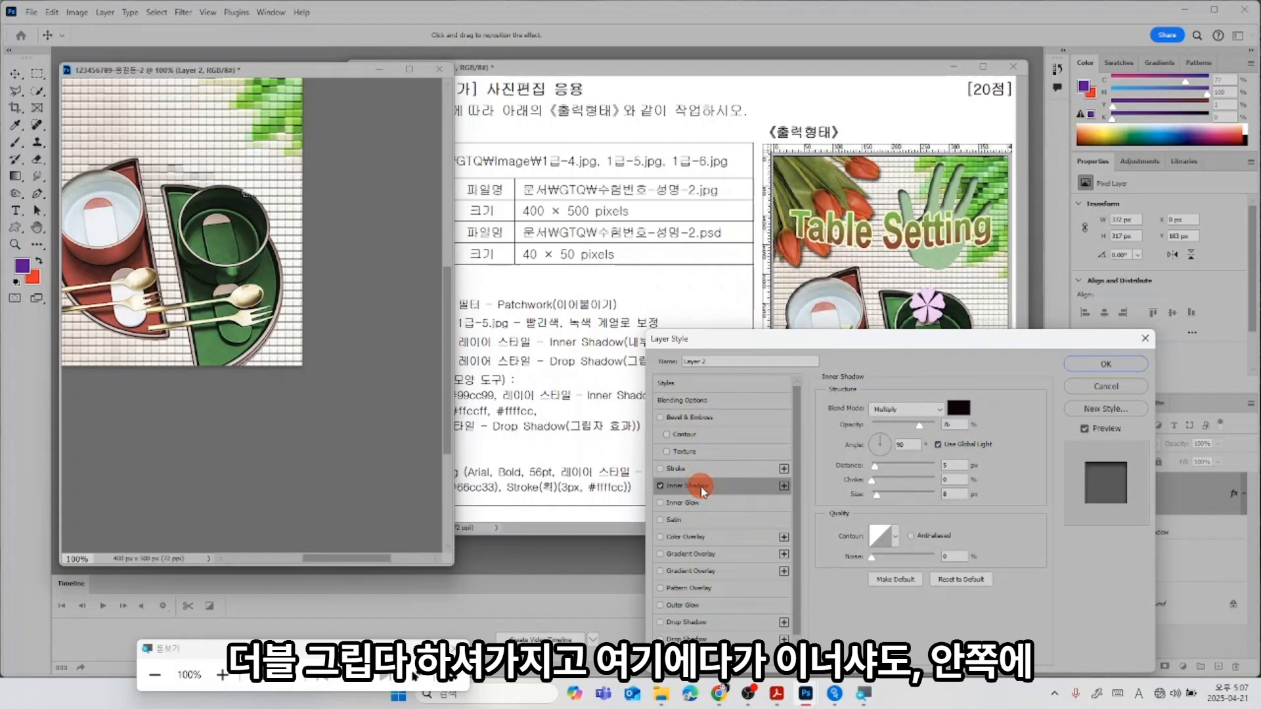
{"action": "left_click_drag", "start_coordinate": [927, 340], "coordinate": [946, 366]}
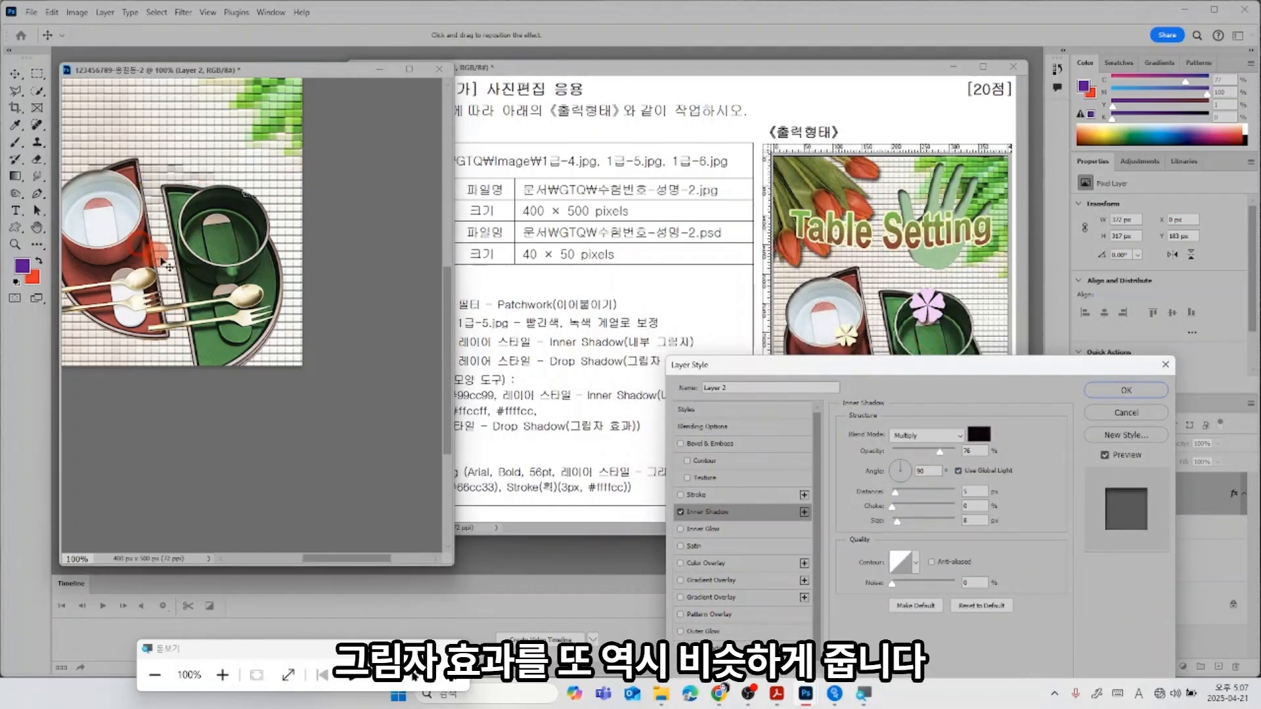
{"action": "left_click_drag", "start_coordinate": [163, 261], "coordinate": [187, 282]}
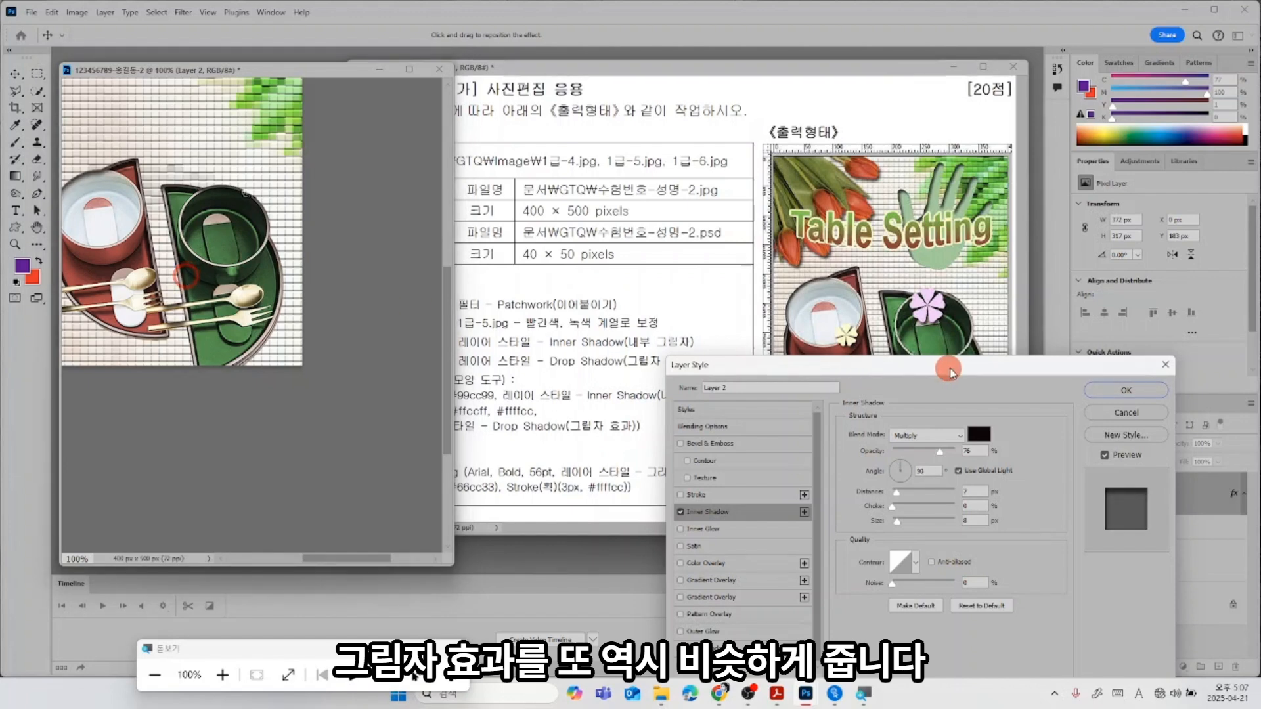
{"action": "left_click", "coordinate": [1098, 393]}
{"action": "left_click", "coordinate": [1088, 409]}
{"action": "key", "text": "ctrl+0"}
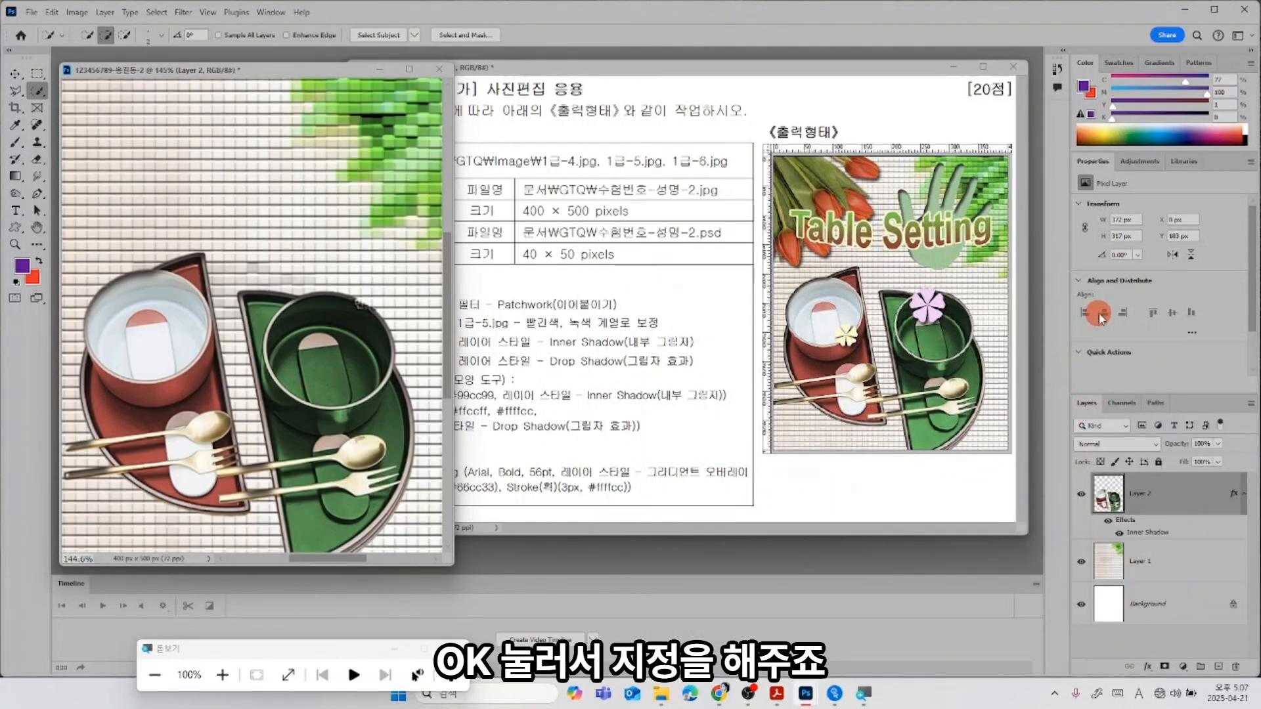
Open the tulip image 1급-6.jpg named in the instructions and place it in its own floating window.
{"action": "left_click", "coordinate": [637, 352]}
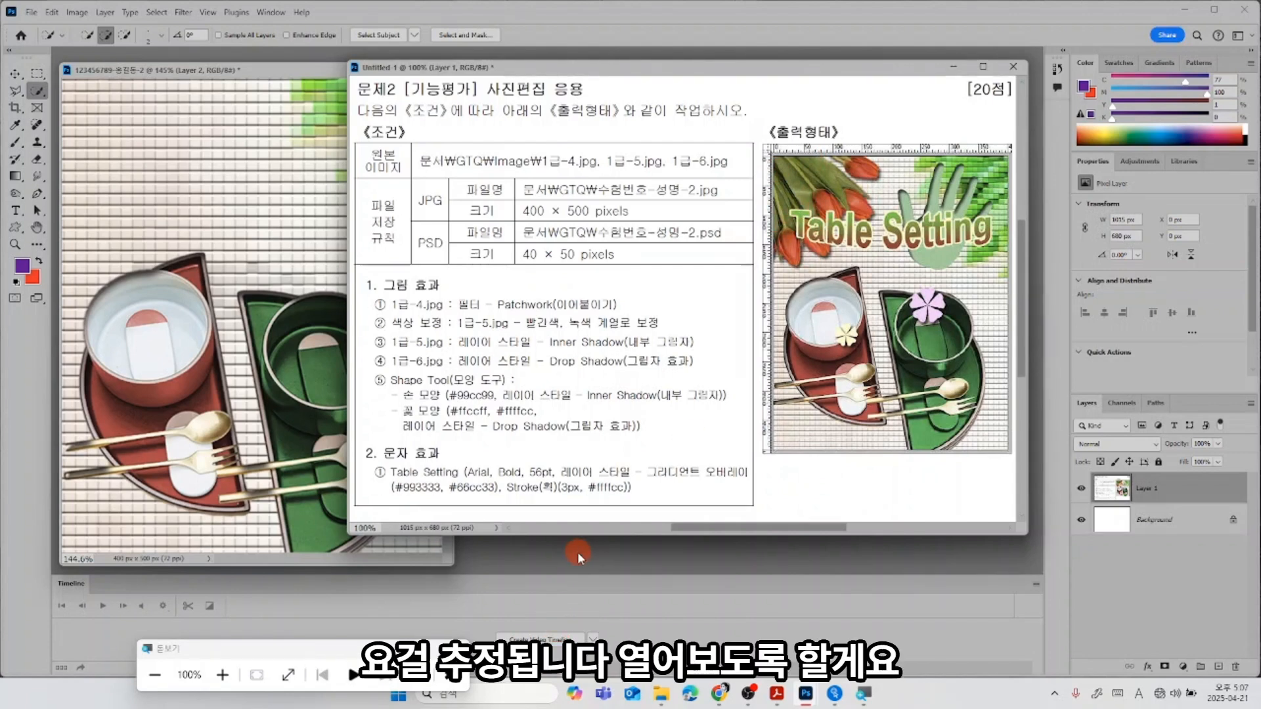
{"action": "key", "text": "ctrl+o"}
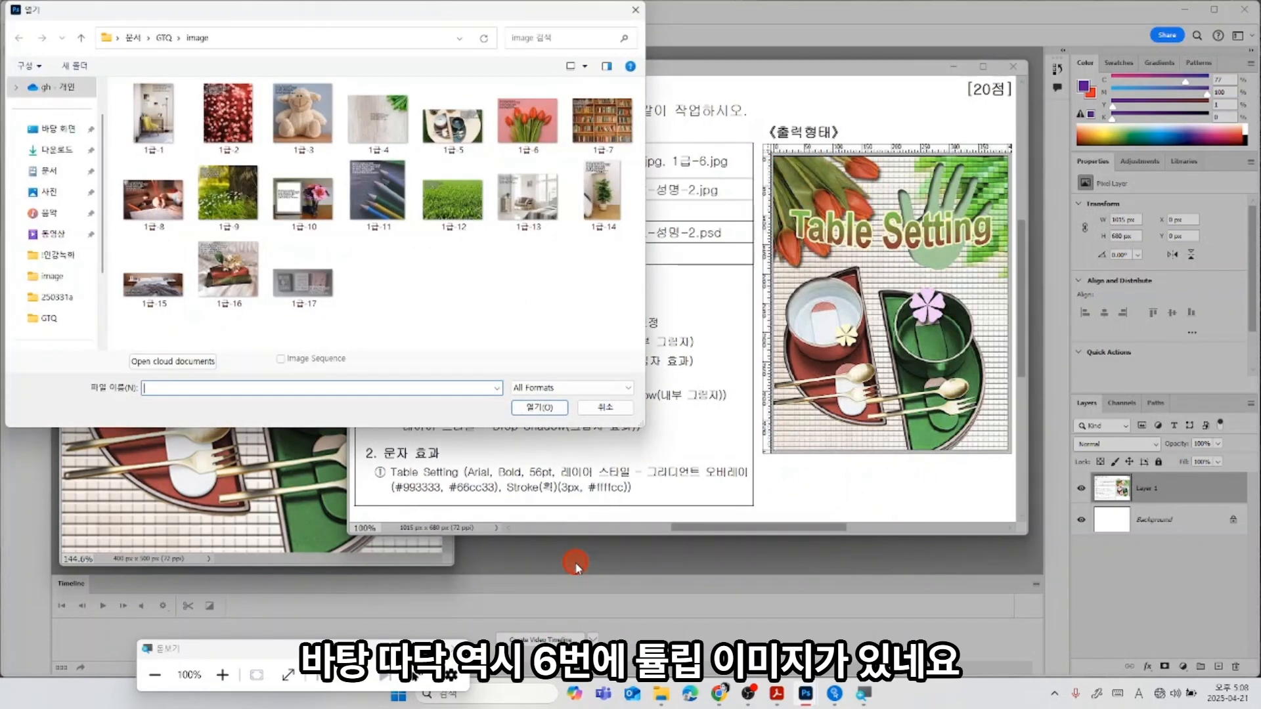
{"action": "double_click", "coordinate": [527, 119]}
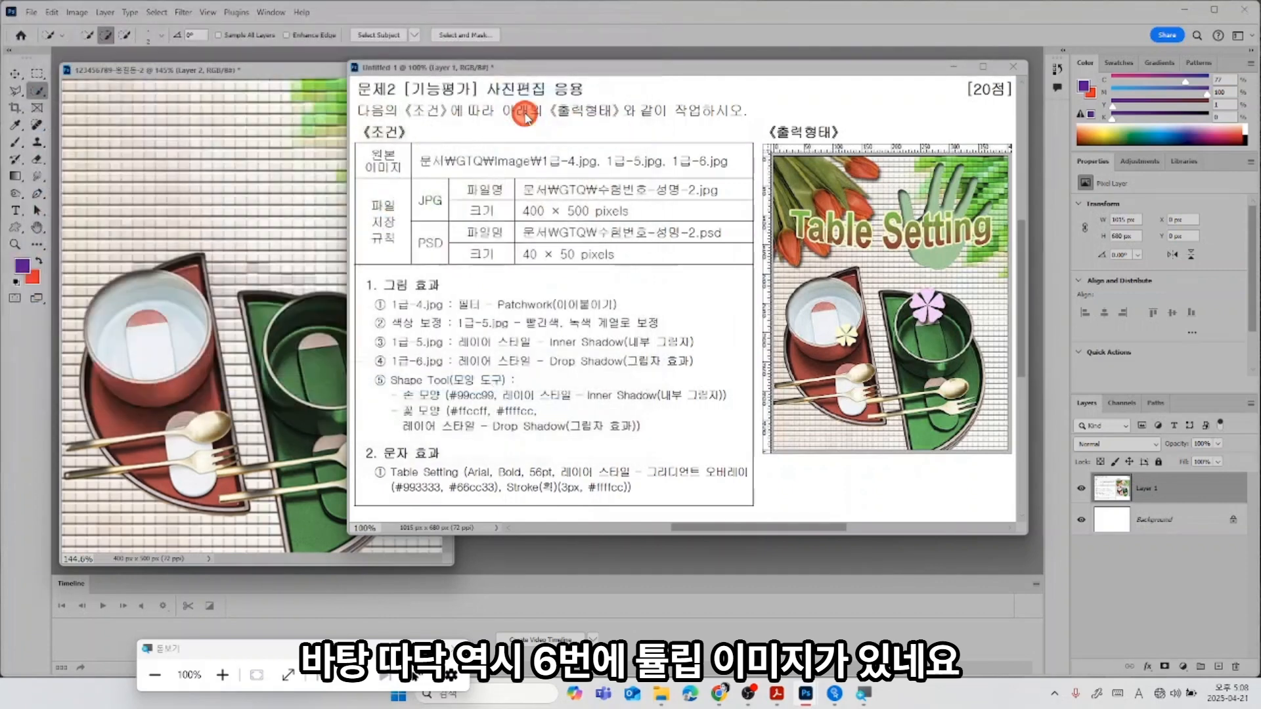
{"action": "left_click", "coordinate": [15, 73]}
{"action": "left_click_drag", "start_coordinate": [161, 86], "coordinate": [535, 271]}
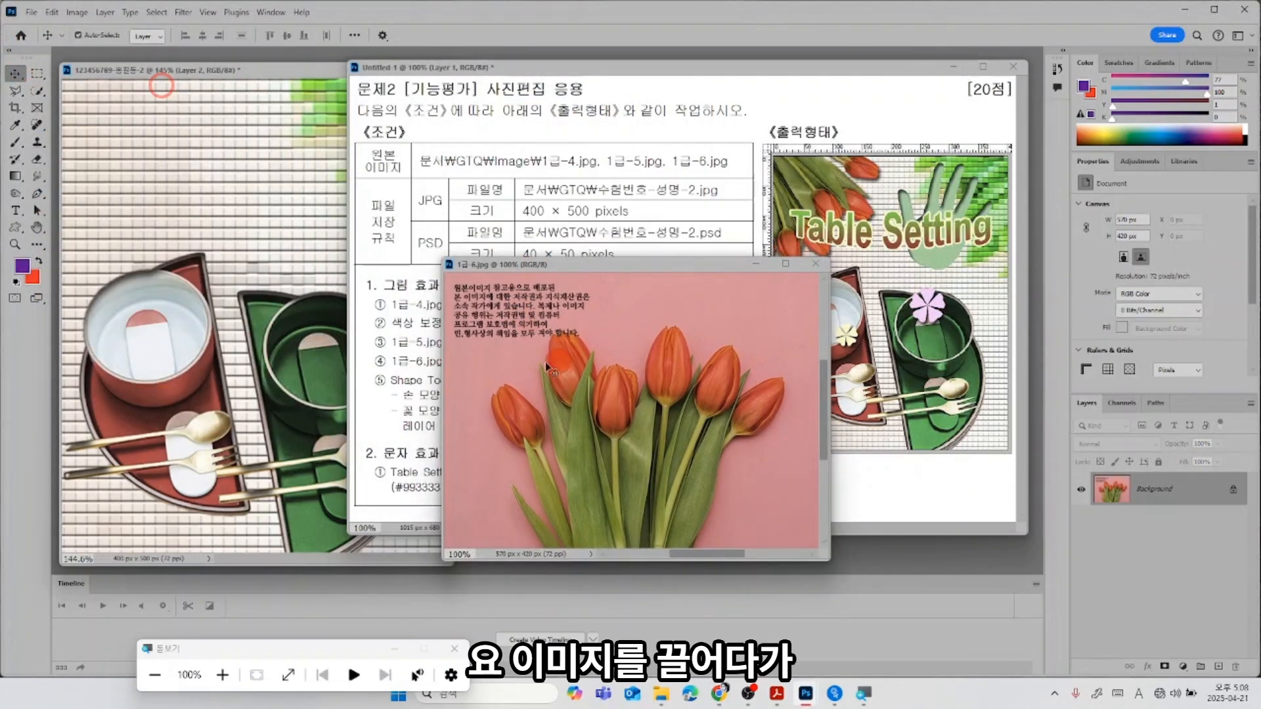
Try copying the whole tulip image into the composition, and delete the copied layer.
{"action": "left_click_drag", "start_coordinate": [677, 393], "coordinate": [242, 159]}
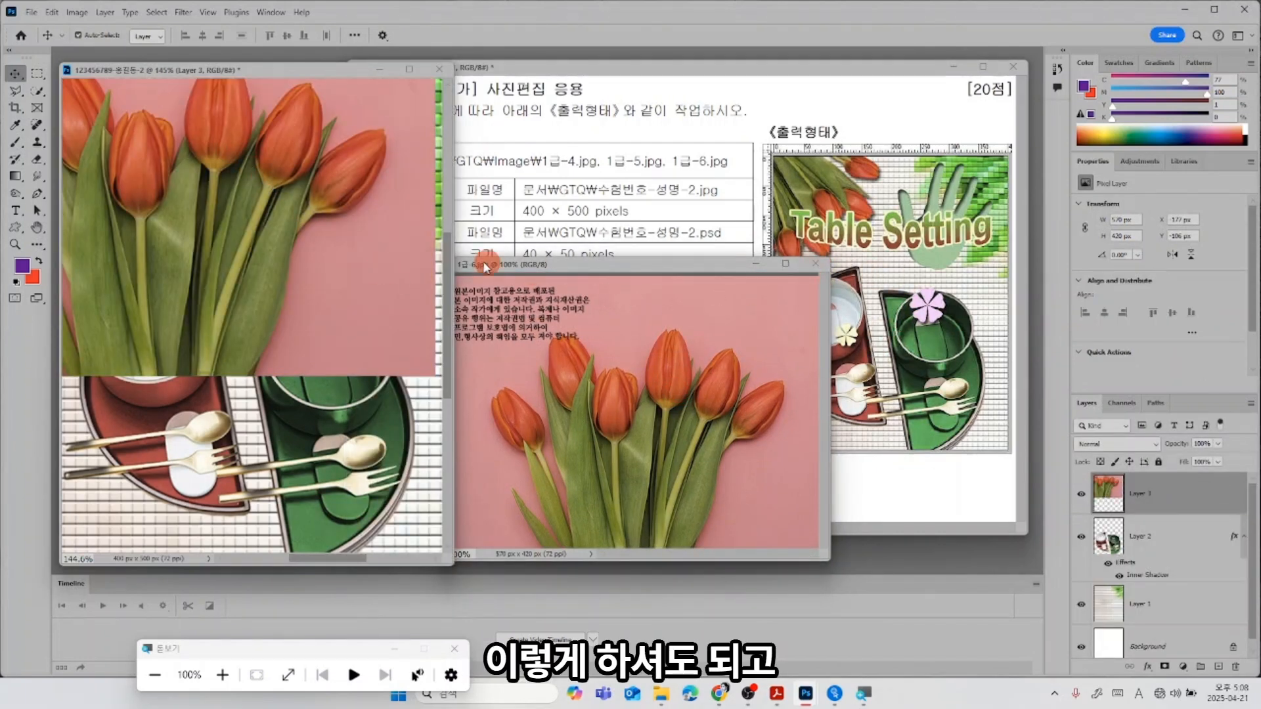
{"action": "left_click", "coordinate": [440, 238]}
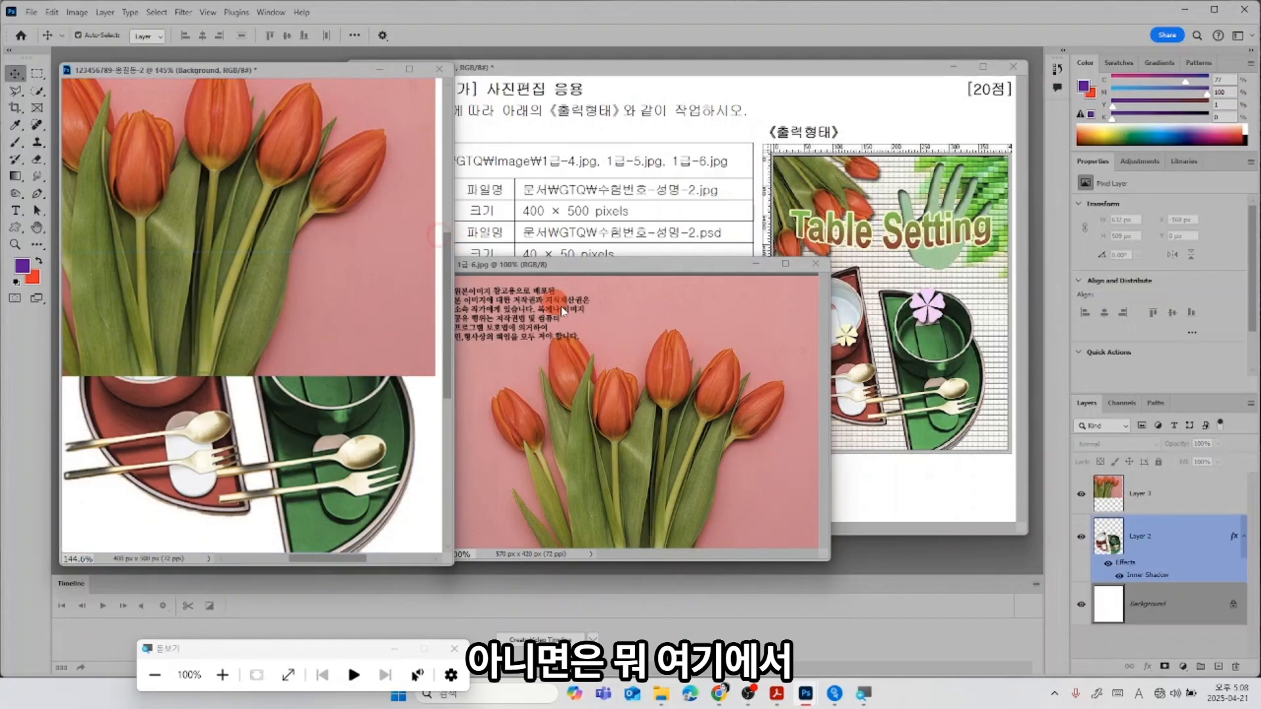
{"action": "left_click", "coordinate": [398, 326]}
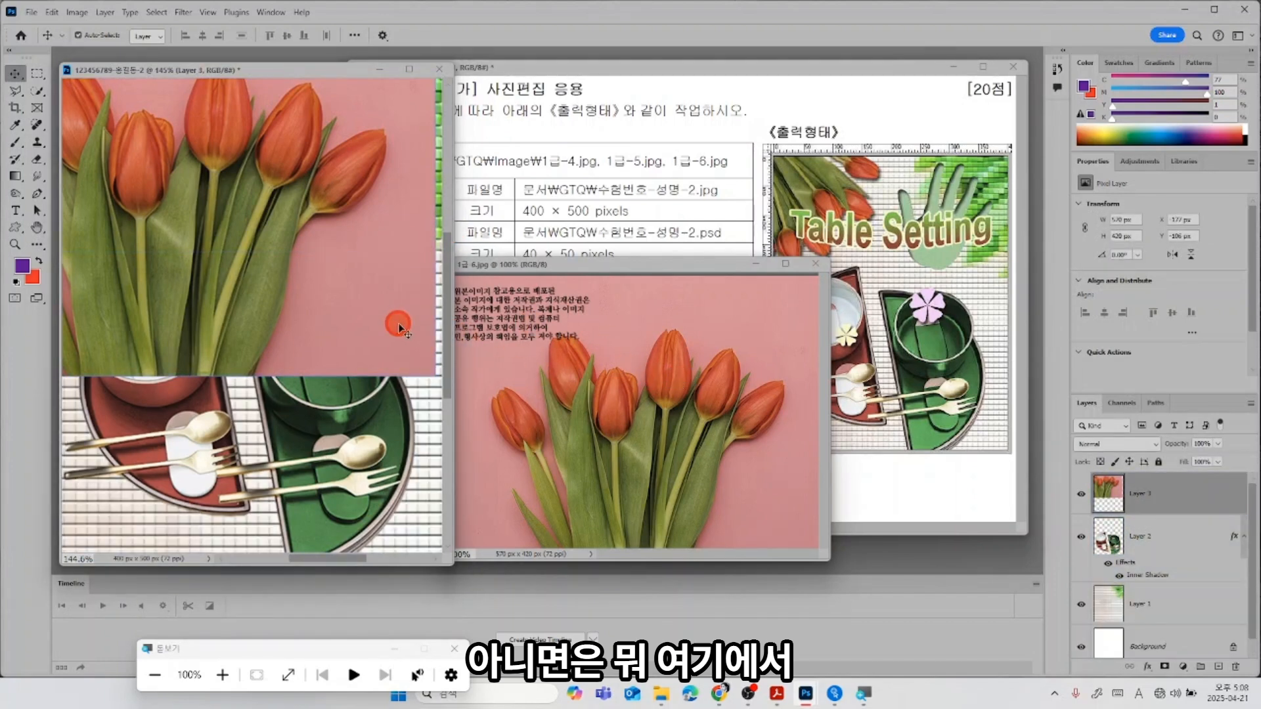
{"action": "key", "text": "Delete"}
{"action": "left_click_drag", "start_coordinate": [657, 364], "coordinate": [265, 249]}
Select the tulip bouquet in the 1급-6.jpg image with the Object Selection tool.
{"action": "left_click", "coordinate": [29, 91]}
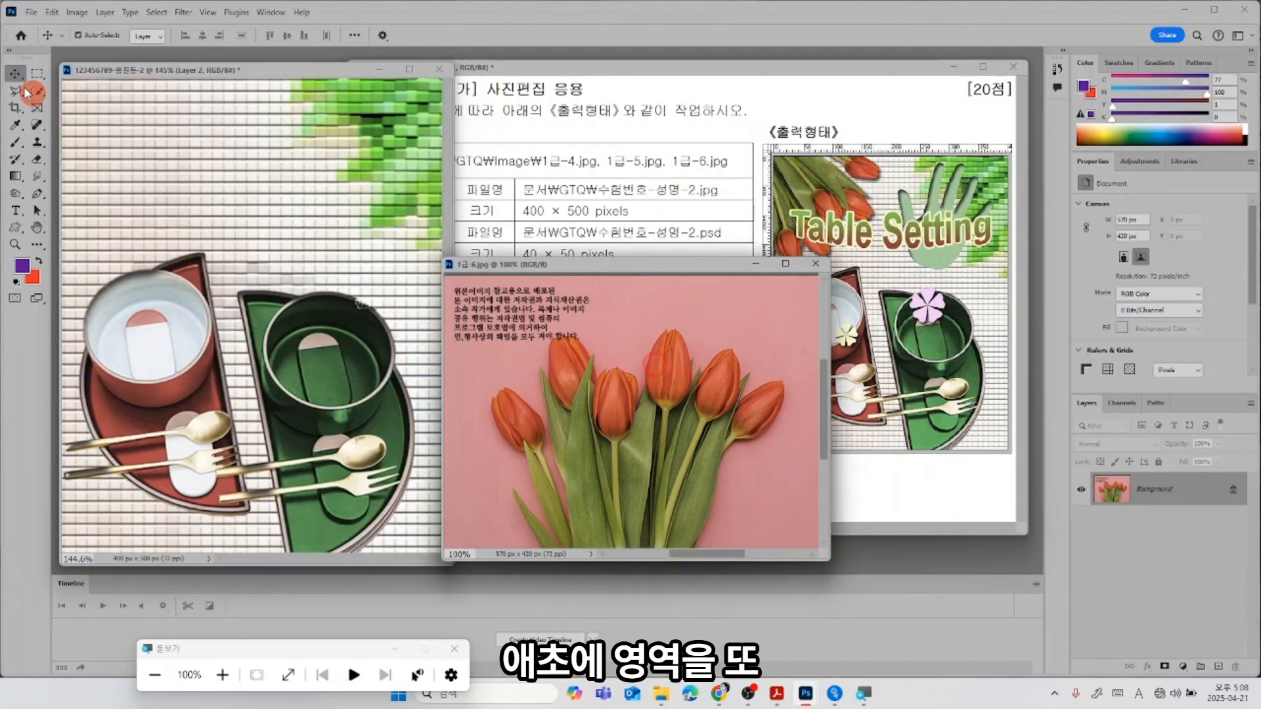
{"action": "left_click", "coordinate": [41, 92]}
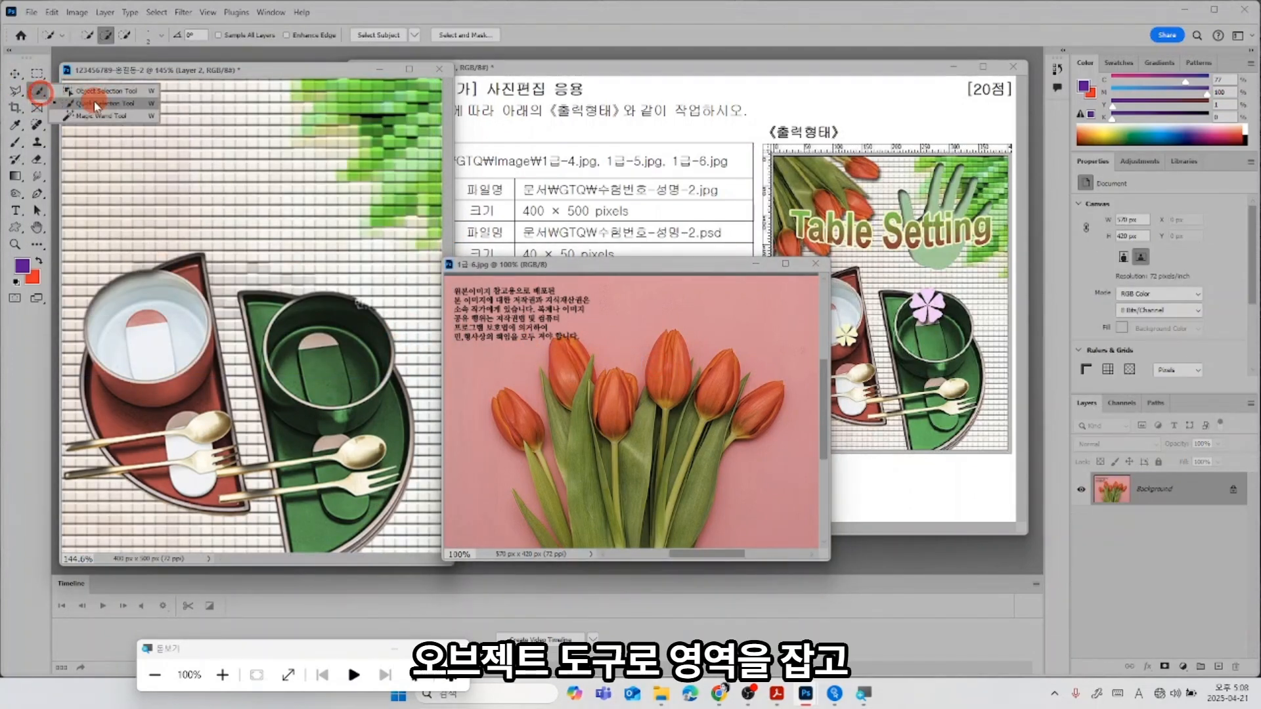
{"action": "left_click", "coordinate": [103, 93]}
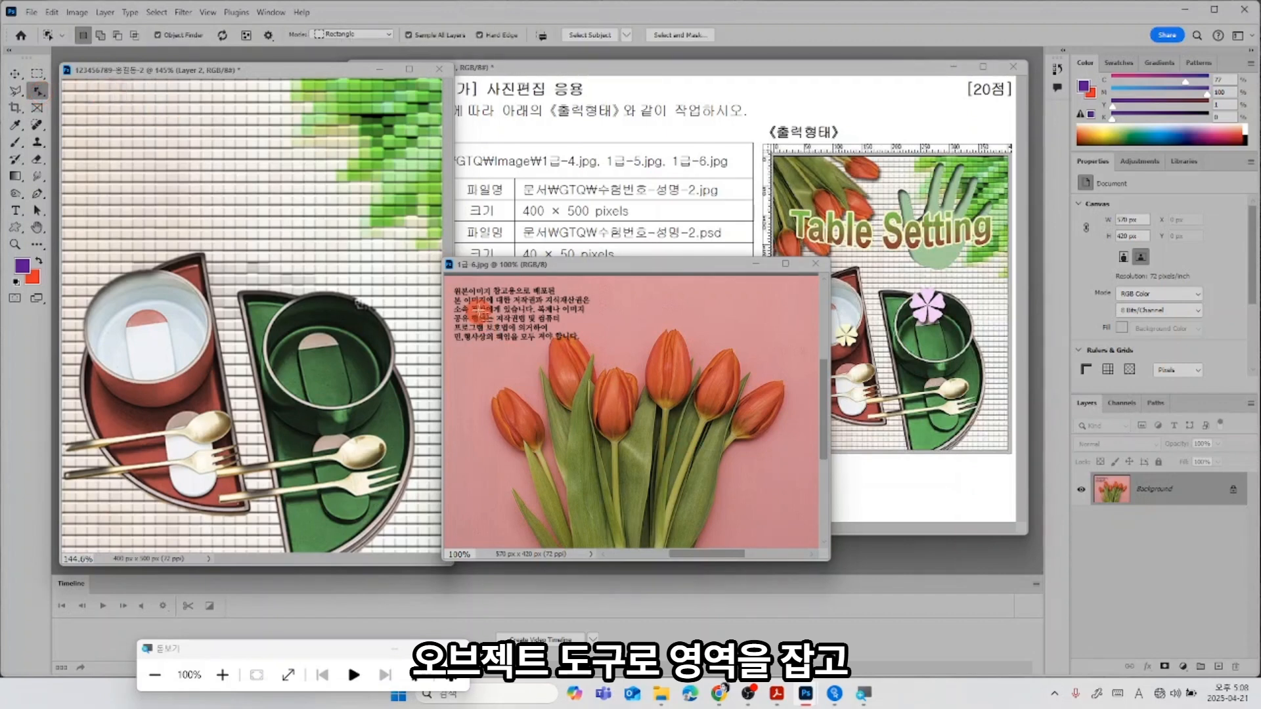
{"action": "left_click_drag", "start_coordinate": [479, 307], "coordinate": [795, 549]}
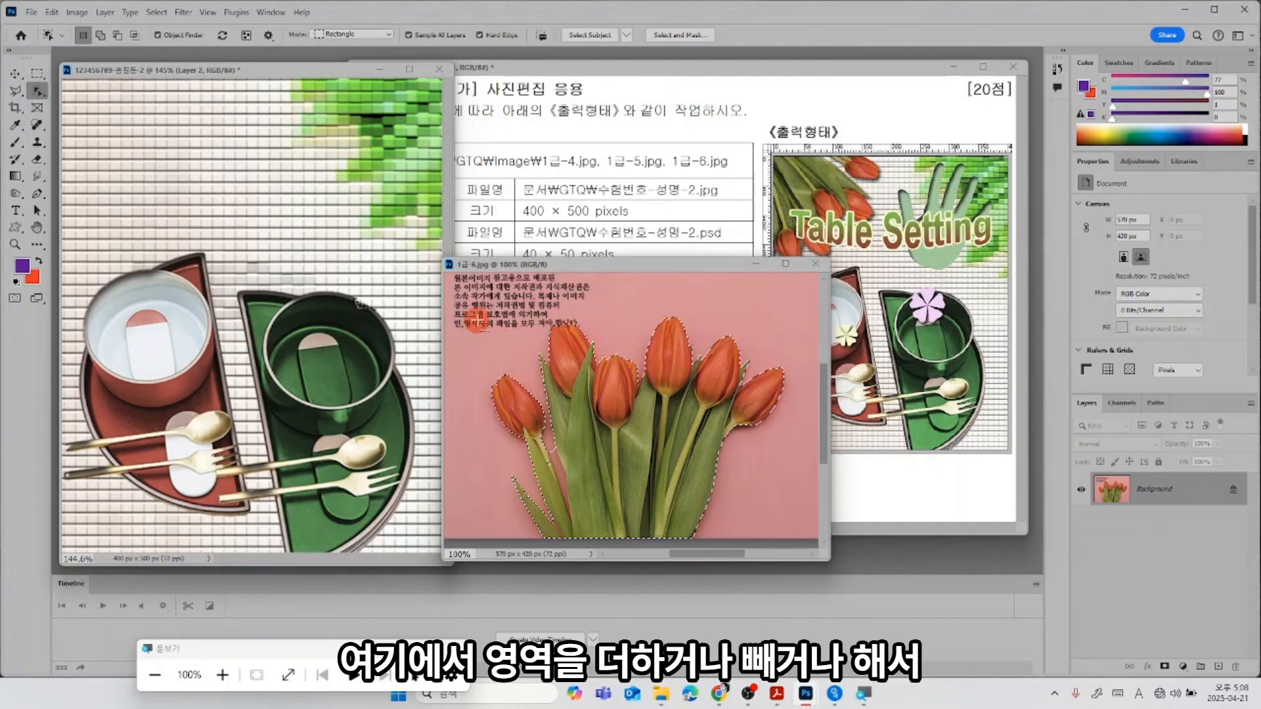
{"action": "left_click", "coordinate": [477, 305]}
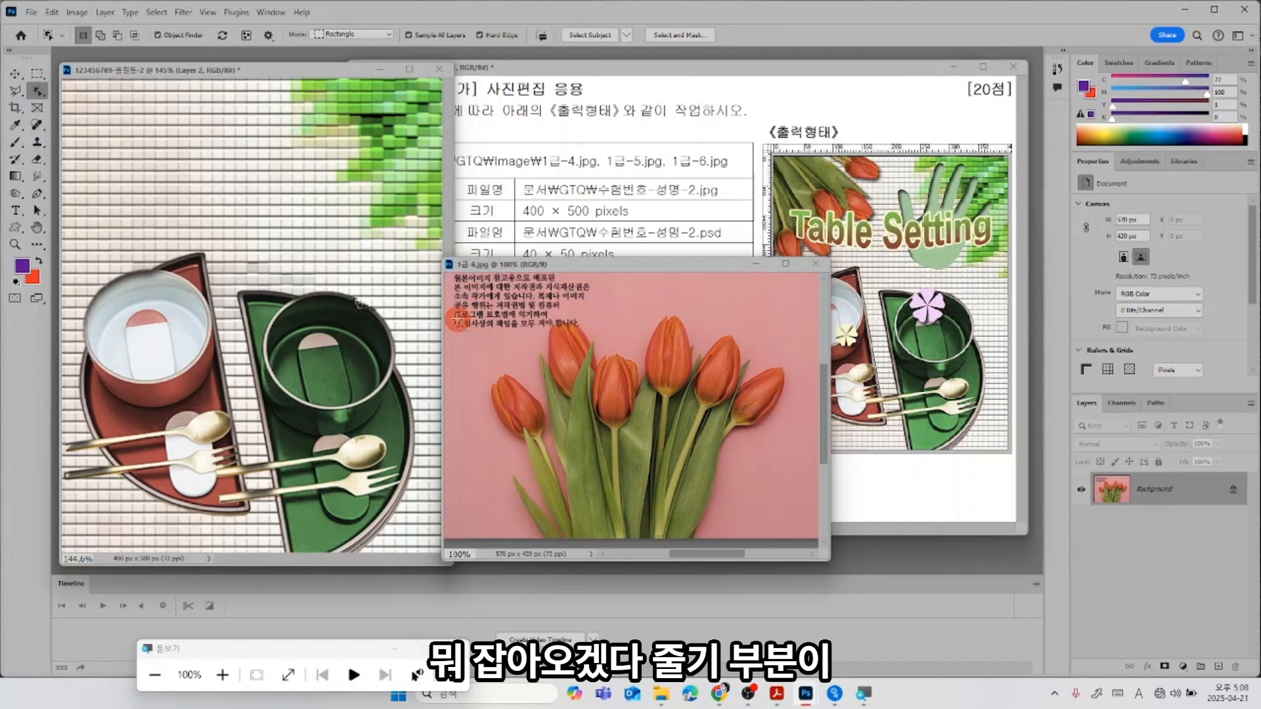
{"action": "left_click_drag", "start_coordinate": [458, 321], "coordinate": [814, 547]}
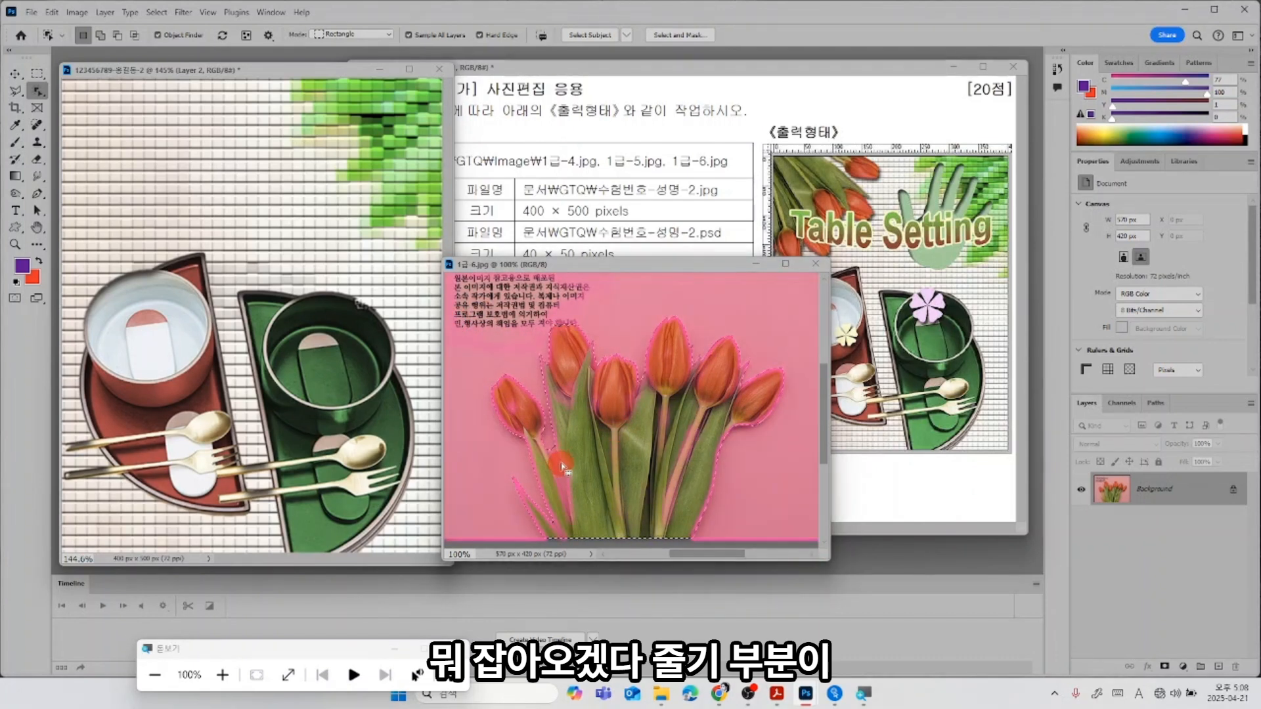
Subtract the pink gap between the leftmost tulip's stem and the rest of the bouquet from the selection with the Polygonal Lasso.
{"action": "left_click", "coordinate": [16, 91]}
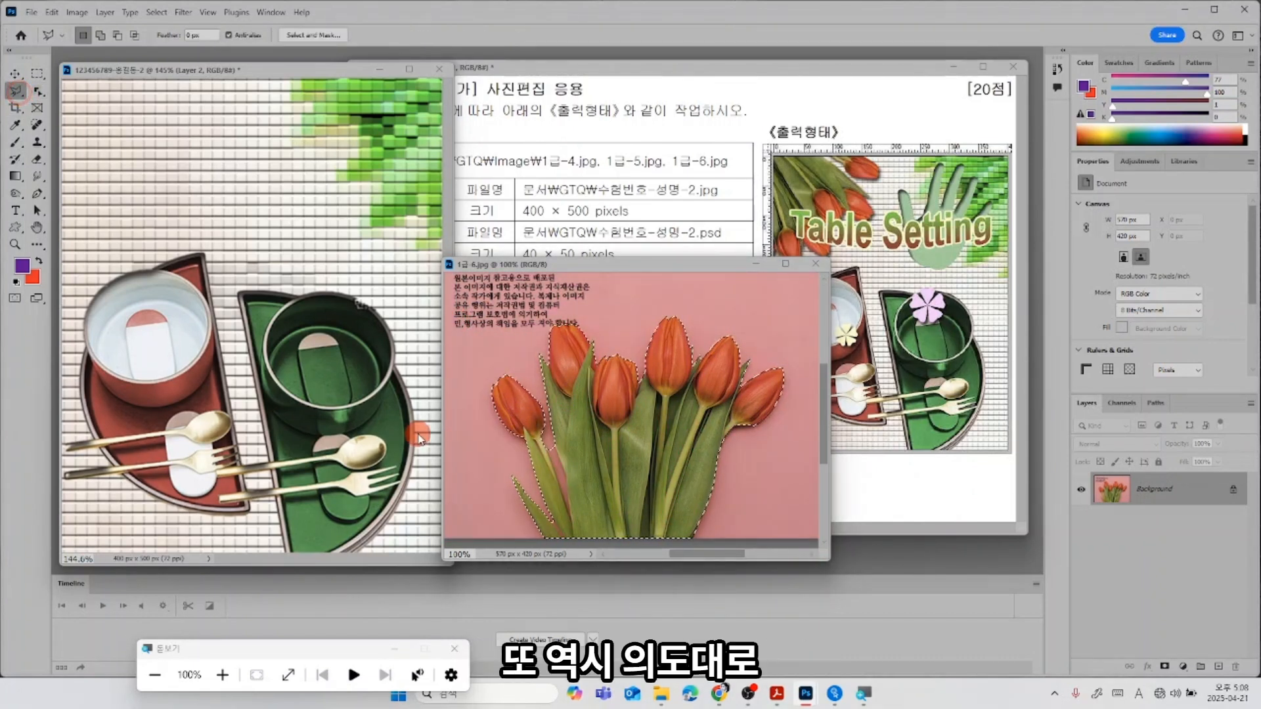
{"action": "key", "text": "ctrl+plus"}
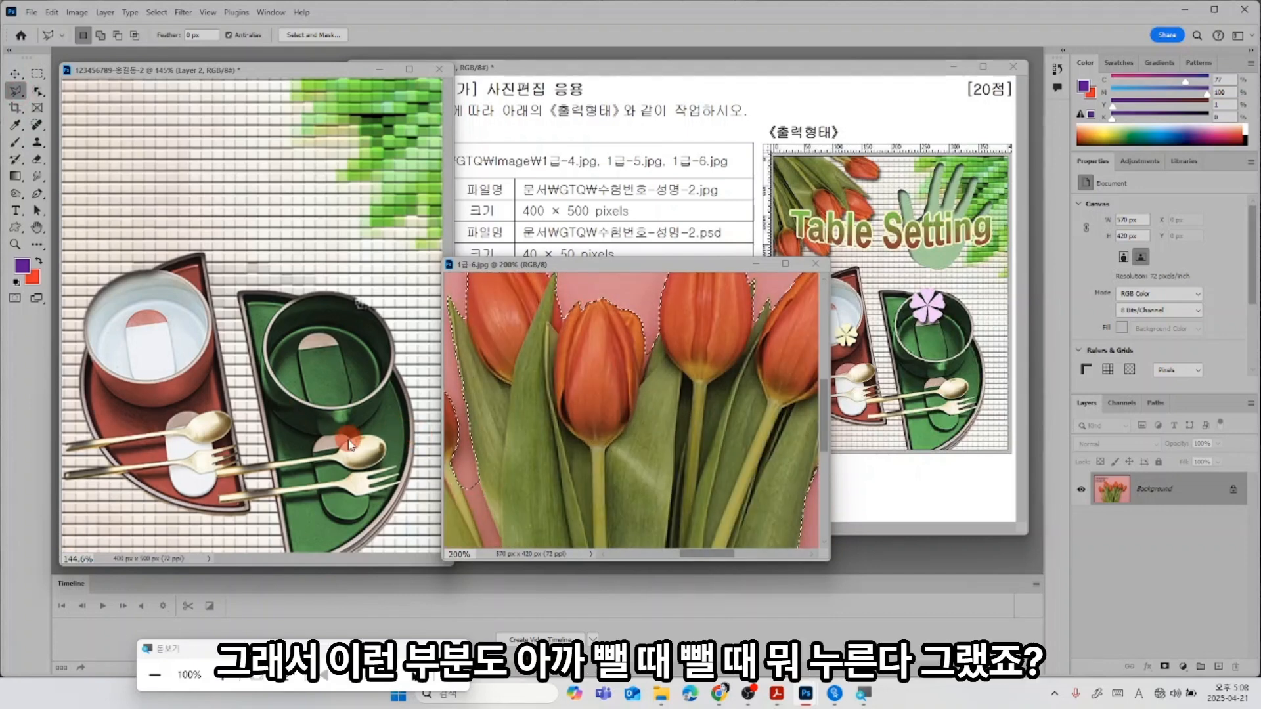
{"action": "left_click_drag", "start_coordinate": [460, 424], "coordinate": [526, 367]}
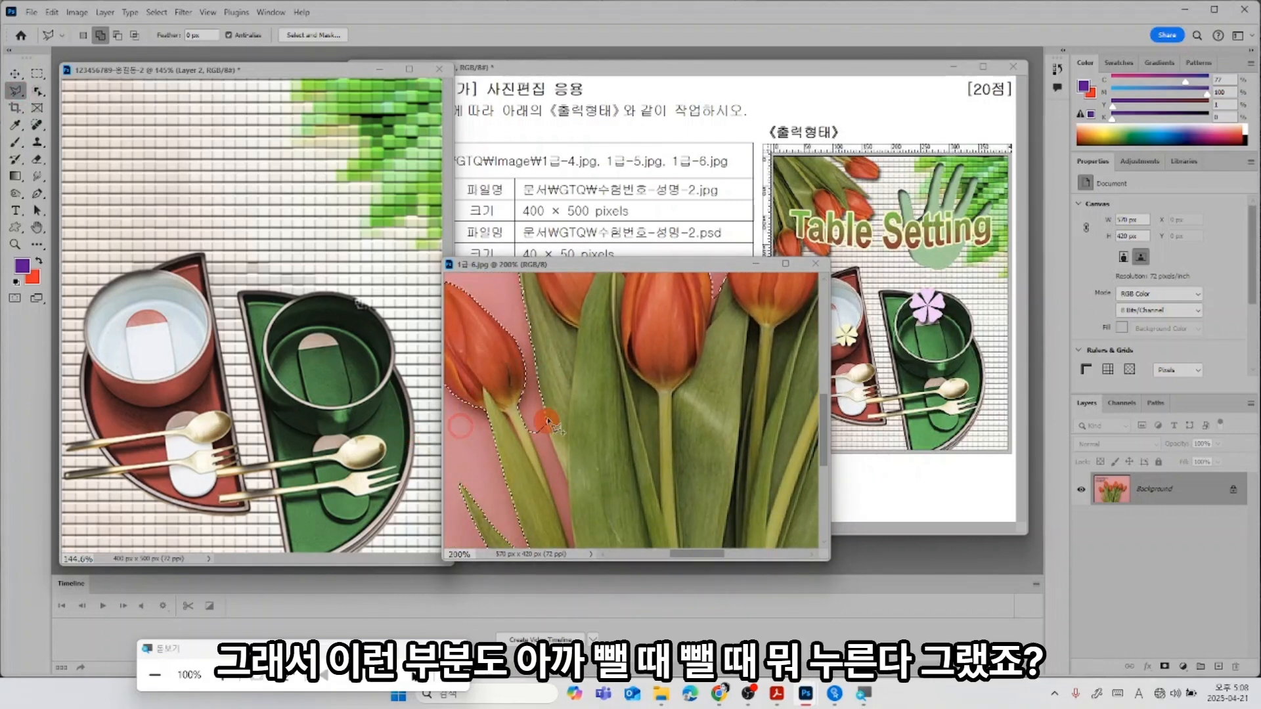
{"action": "key", "text": "alt"}
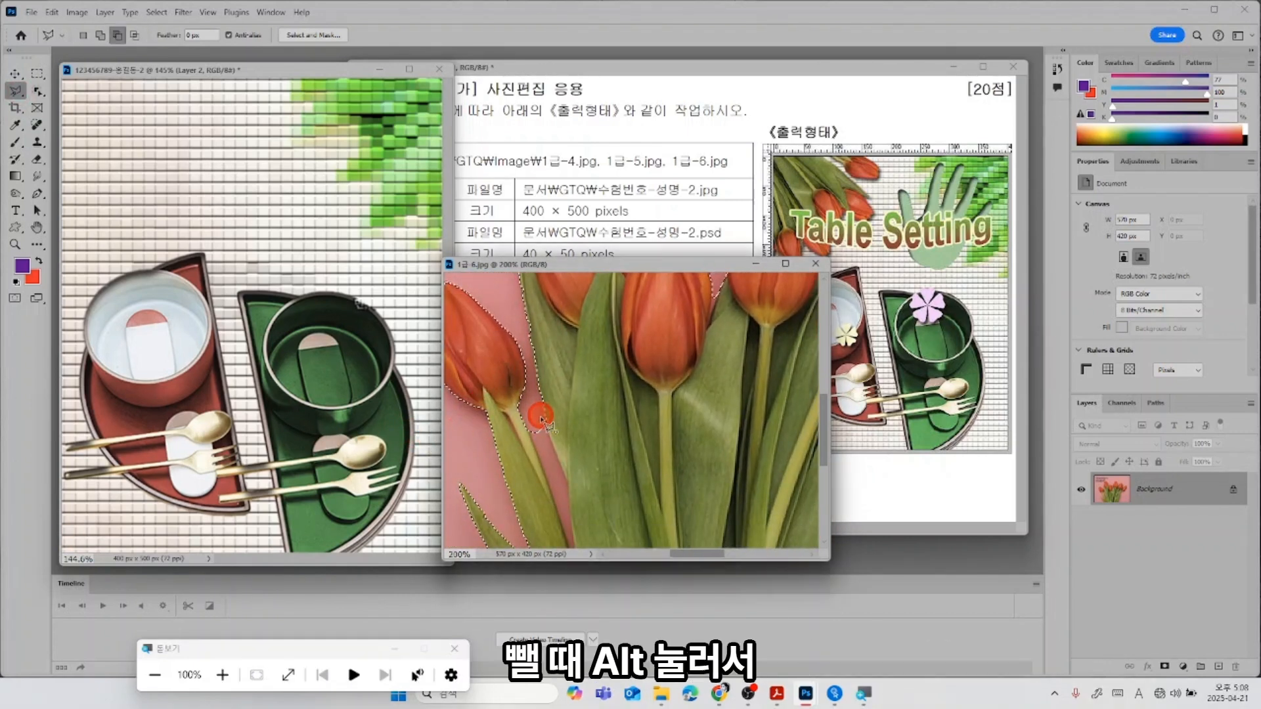
{"action": "left_click_drag", "start_coordinate": [540, 415], "coordinate": [543, 467]}
{"action": "mouse_move", "coordinate": [557, 518]}
{"action": "left_mouse_down"}
{"action": "mouse_move", "coordinate": [579, 560]}
{"action": "mouse_move", "coordinate": [581, 499]}
{"action": "left_mouse_up"}
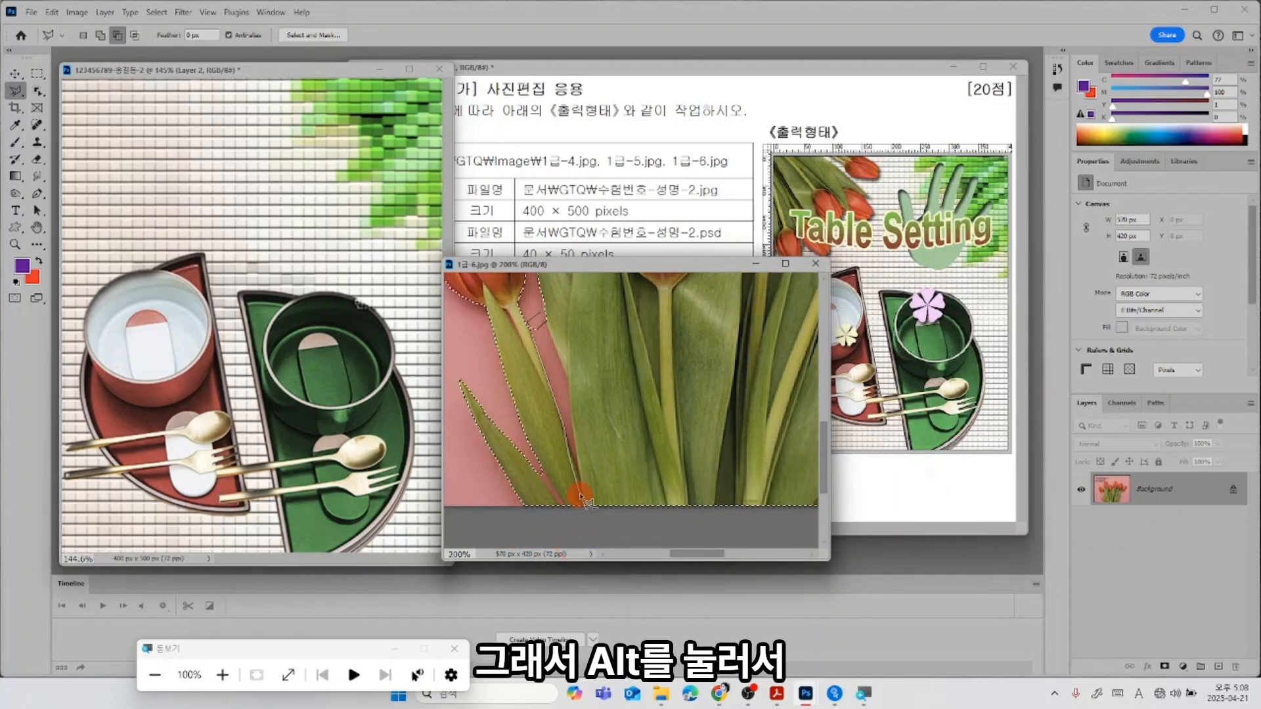
{"action": "left_click", "coordinate": [574, 426]}
{"action": "left_click", "coordinate": [571, 384]}
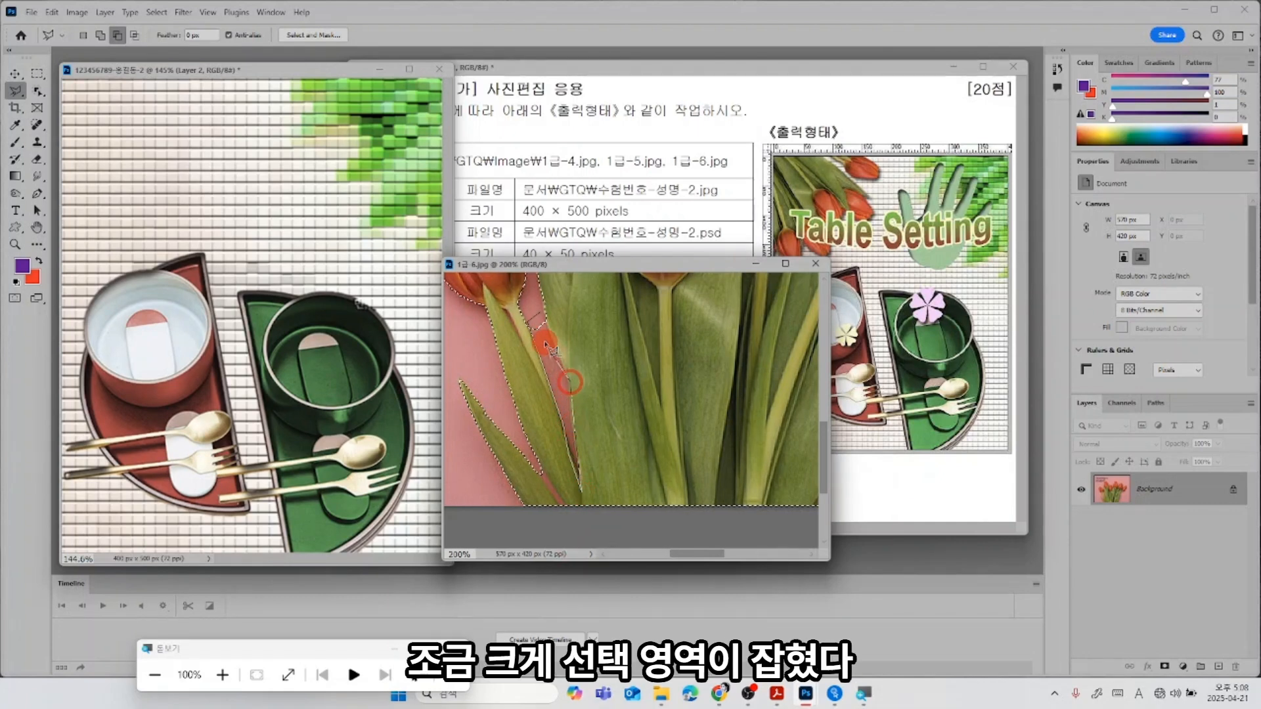
{"action": "left_click", "coordinate": [544, 314]}
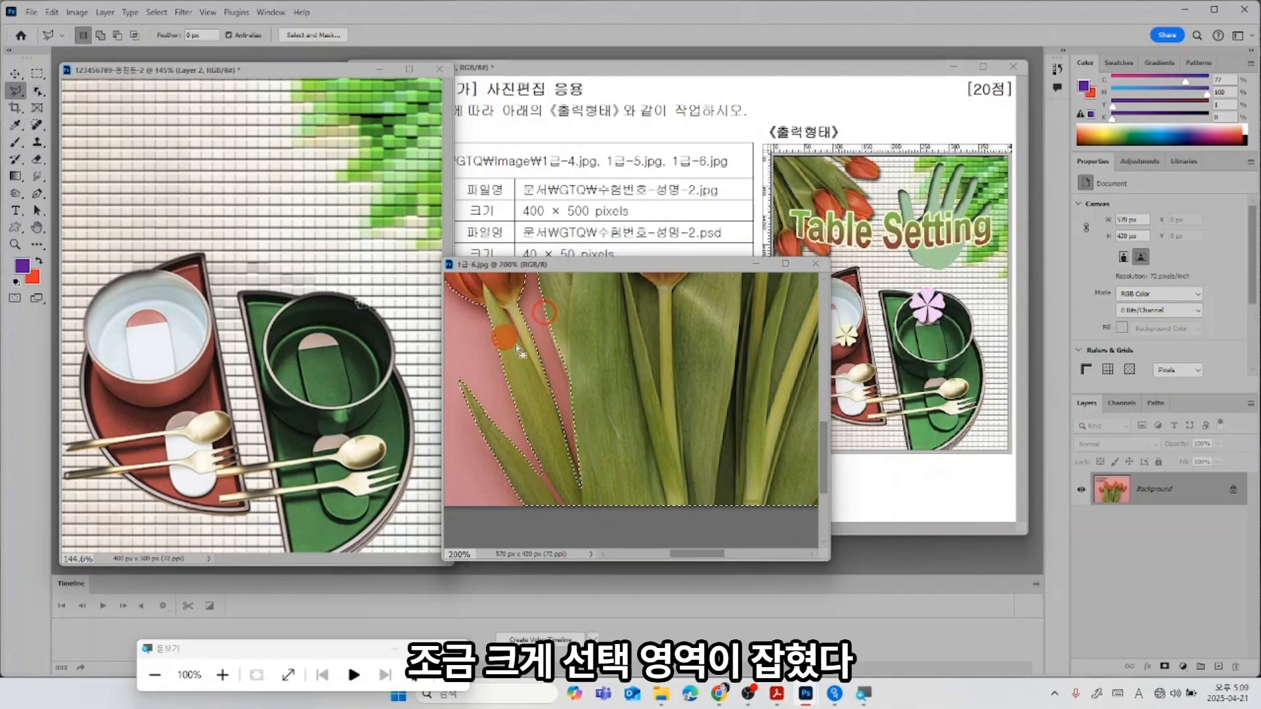
Check the selection edge along the leftmost stem and trim the excess background beside the middle tulip.
{"action": "left_click_drag", "start_coordinate": [505, 350], "coordinate": [545, 458]}
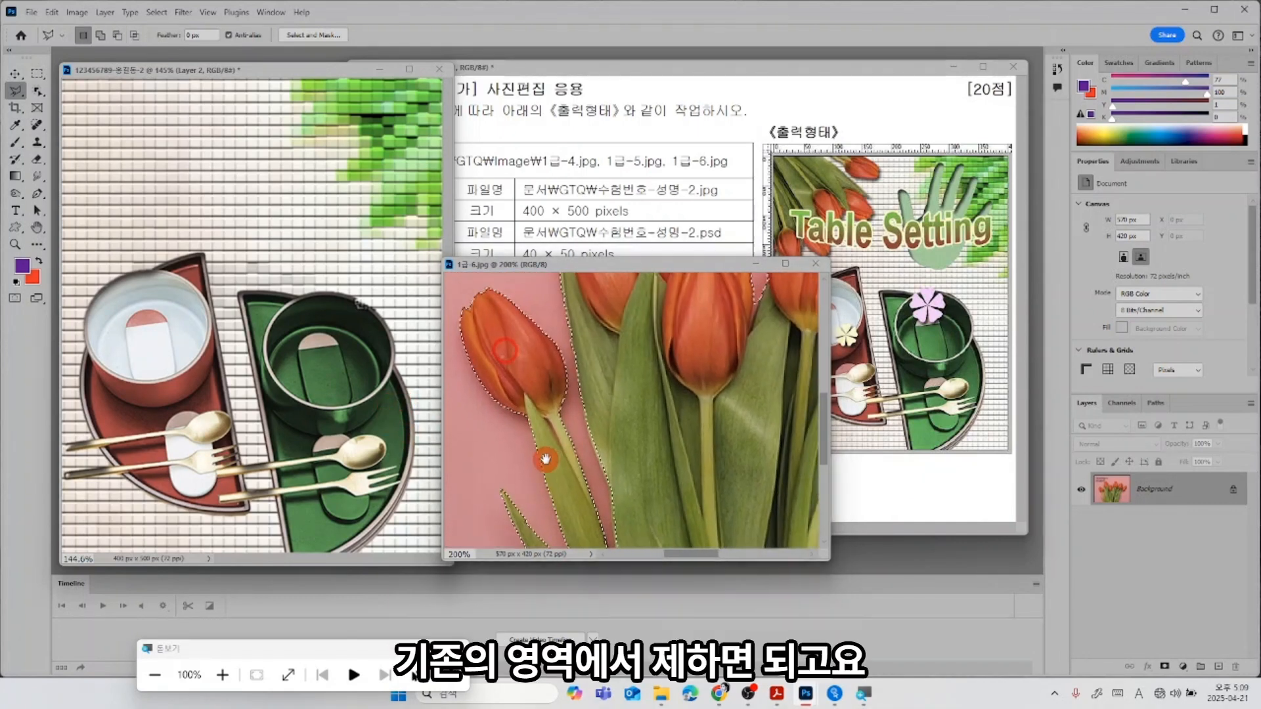
{"action": "left_click", "coordinate": [544, 421]}
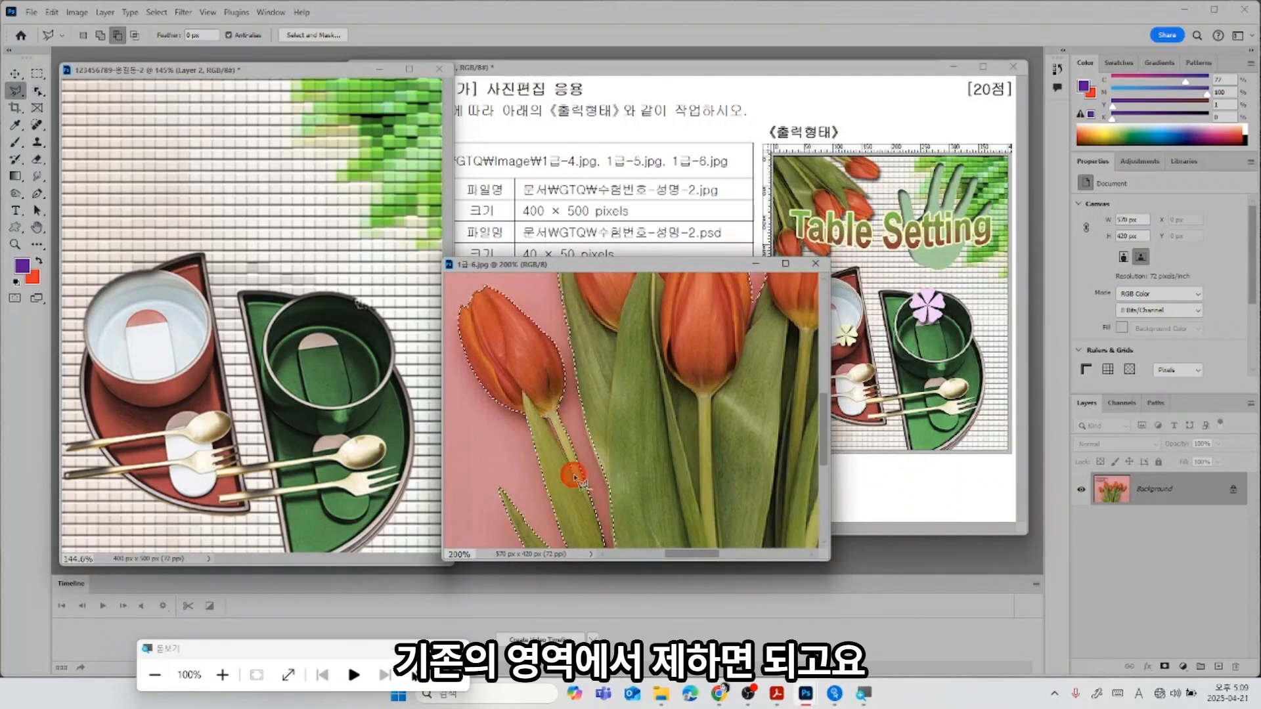
{"action": "left_click", "coordinate": [545, 422]}
{"action": "left_click_drag", "start_coordinate": [651, 345], "coordinate": [521, 361]}
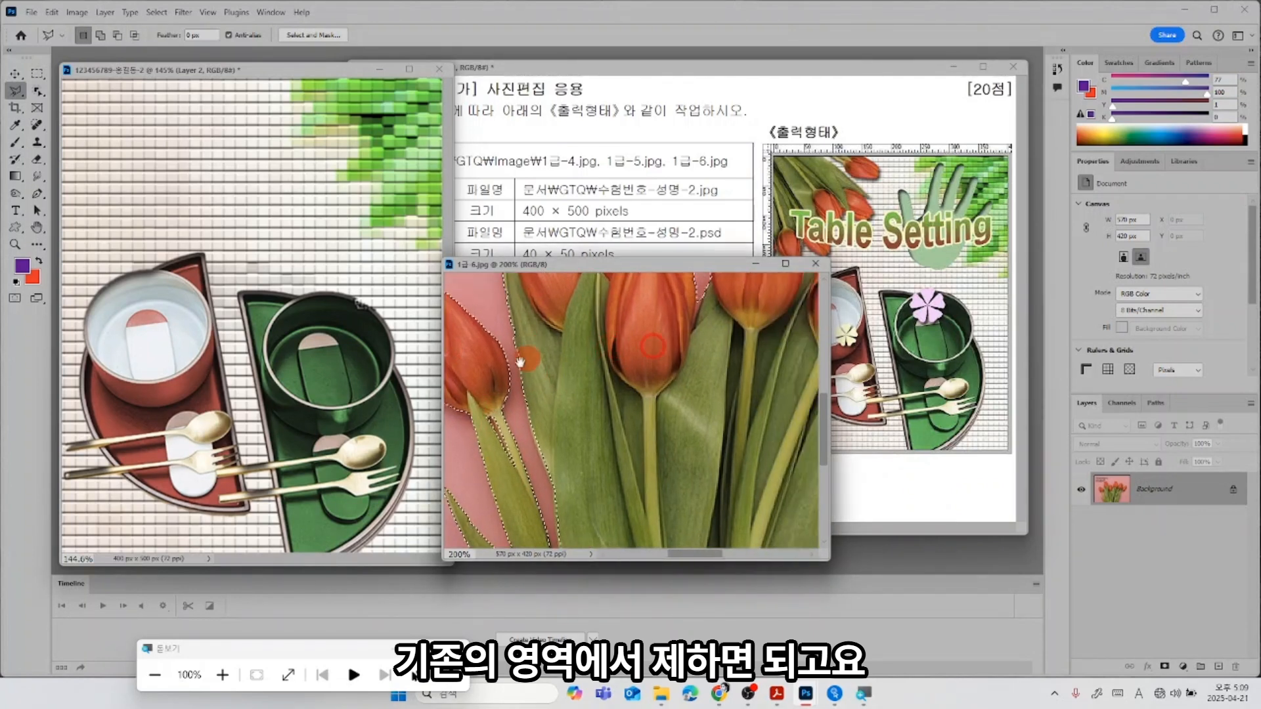
{"action": "mouse_move", "coordinate": [651, 378]}
{"action": "left_mouse_down"}
{"action": "mouse_move", "coordinate": [546, 391]}
{"action": "mouse_move", "coordinate": [513, 306]}
{"action": "left_mouse_up"}
{"action": "mouse_move", "coordinate": [600, 411]}
{"action": "left_mouse_down"}
{"action": "mouse_move", "coordinate": [605, 374]}
{"action": "mouse_move", "coordinate": [642, 453]}
{"action": "mouse_move", "coordinate": [631, 442]}
{"action": "mouse_move", "coordinate": [687, 494]}
{"action": "mouse_move", "coordinate": [654, 477]}
{"action": "left_mouse_up"}
{"action": "key", "text": "shift"}
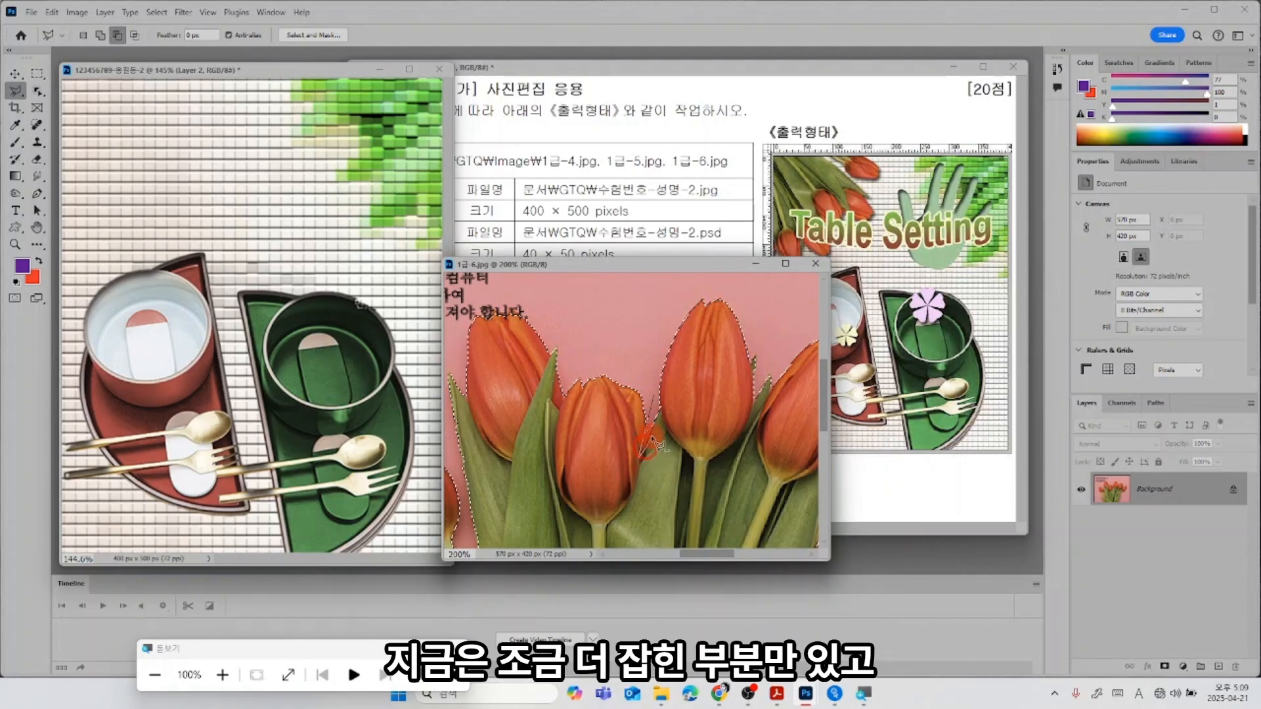
{"action": "double_click", "coordinate": [656, 420]}
Subtract the narrow pink gap between the outer leaf and the leftmost stem at the bouquet's base from the selection.
{"action": "mouse_move", "coordinate": [733, 413]}
{"action": "left_mouse_down"}
{"action": "mouse_move", "coordinate": [525, 428]}
{"action": "mouse_move", "coordinate": [890, 425]}
{"action": "left_mouse_up"}
{"action": "left_click_drag", "start_coordinate": [551, 432], "coordinate": [567, 370]}
{"action": "left_click_drag", "start_coordinate": [625, 444], "coordinate": [580, 373]}
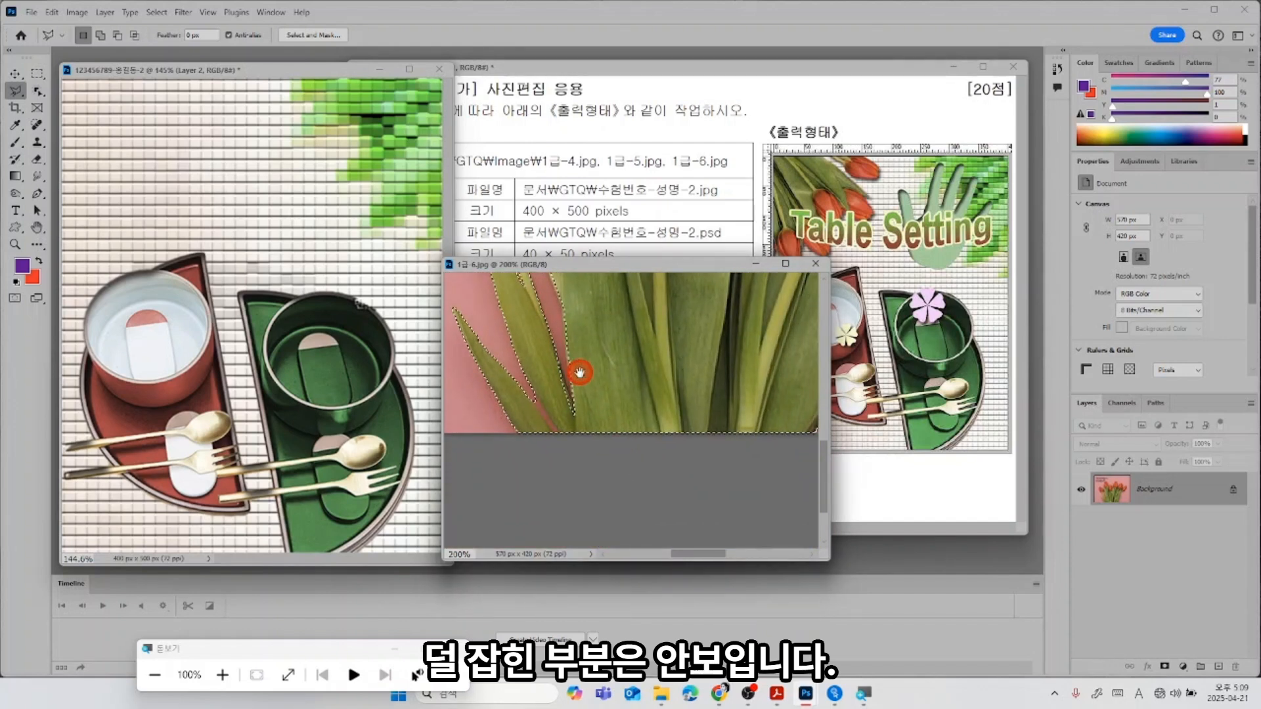
{"action": "key", "text": "alt"}
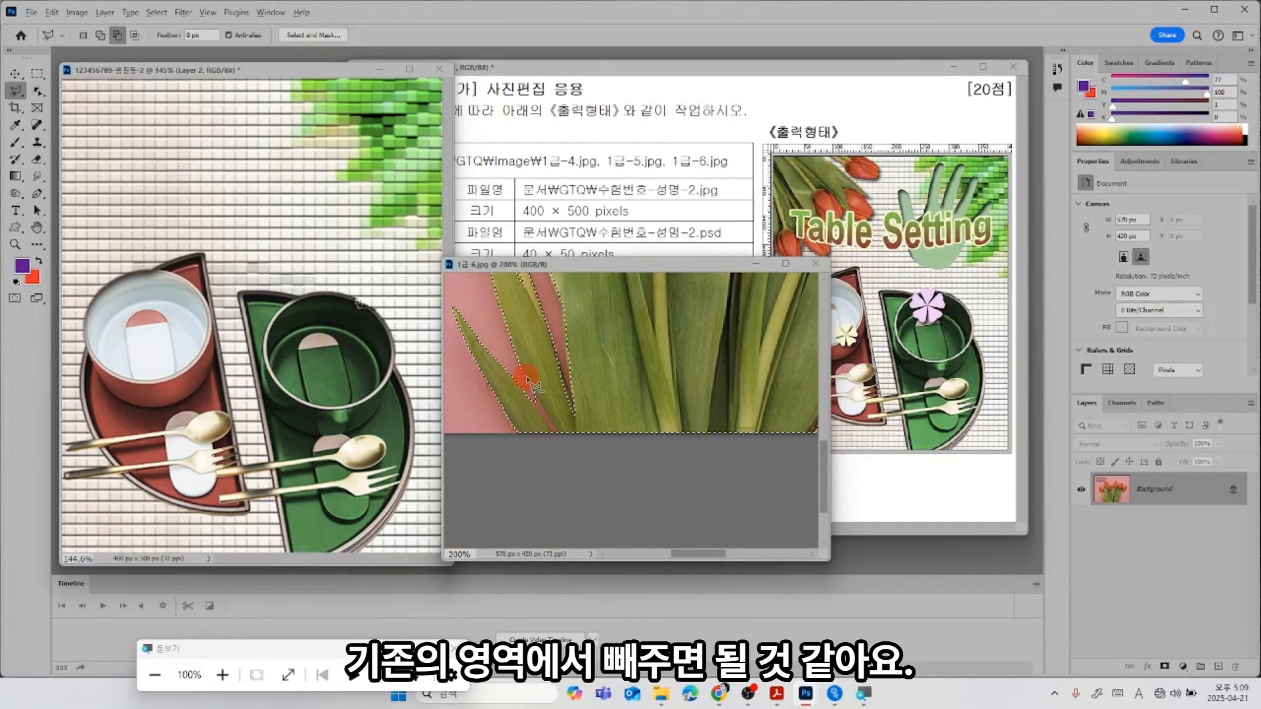
{"action": "left_click", "coordinate": [557, 445]}
{"action": "left_click", "coordinate": [564, 441]}
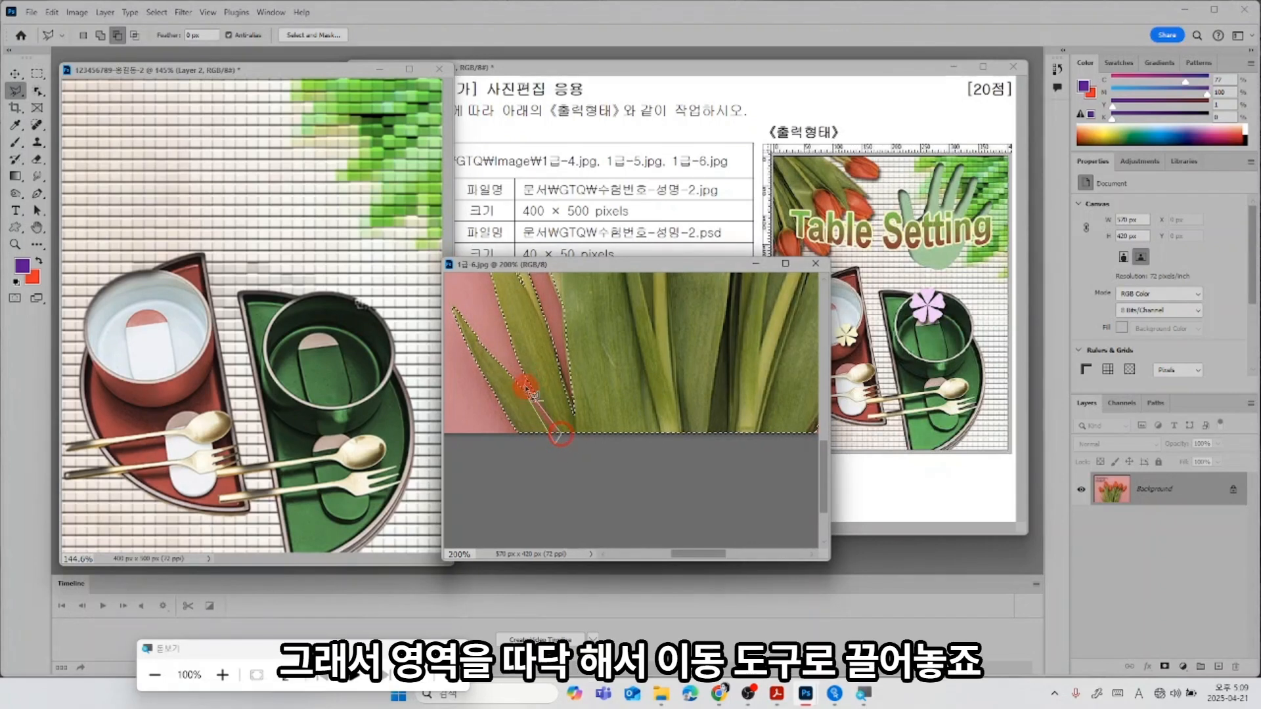
{"action": "left_click", "coordinate": [527, 382]}
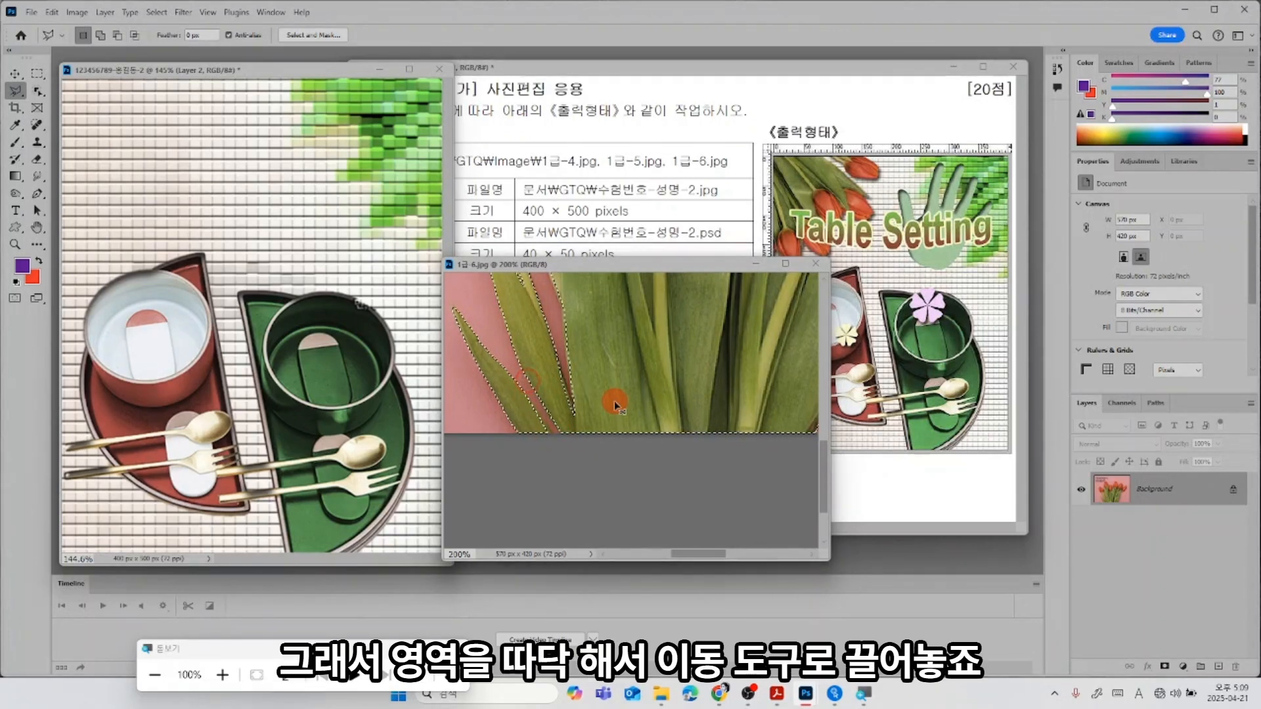
Copy the selected tulips into the 400 x 500 composition with the Move tool and close 1급-6.jpg.
{"action": "key", "text": "ctrl+0"}
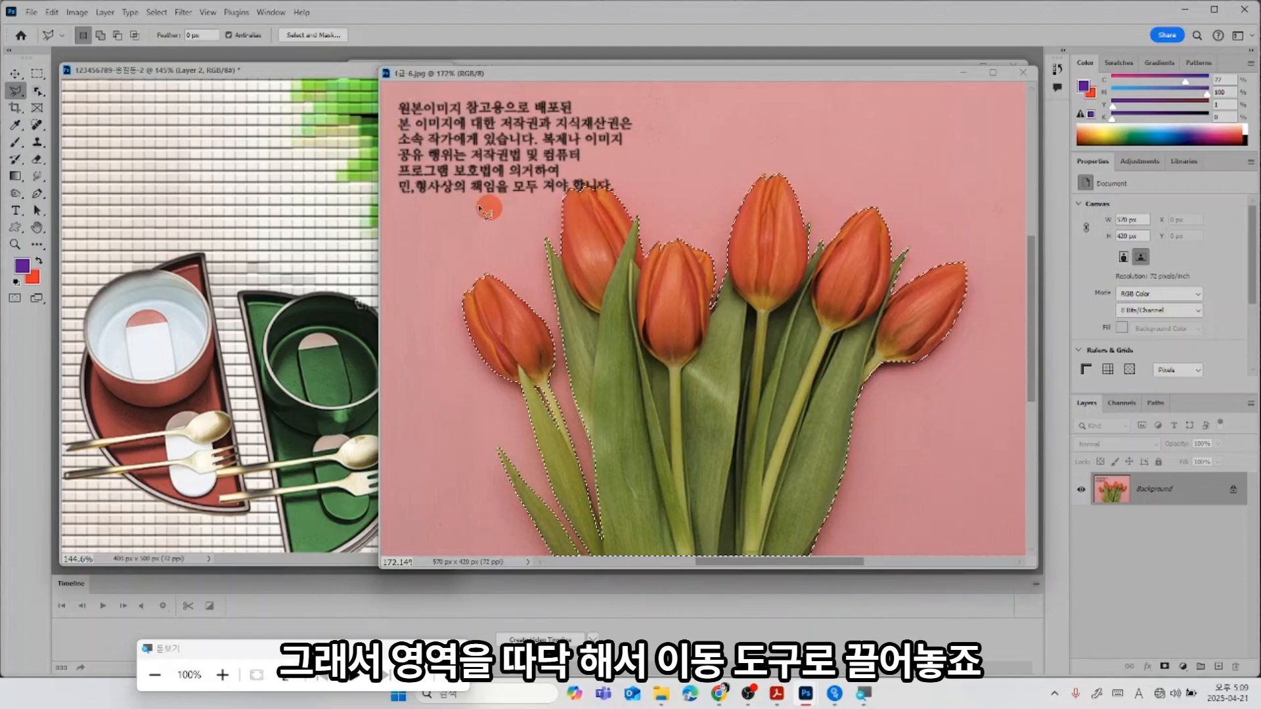
{"action": "key", "text": "v"}
{"action": "left_click_drag", "start_coordinate": [708, 379], "coordinate": [316, 197]}
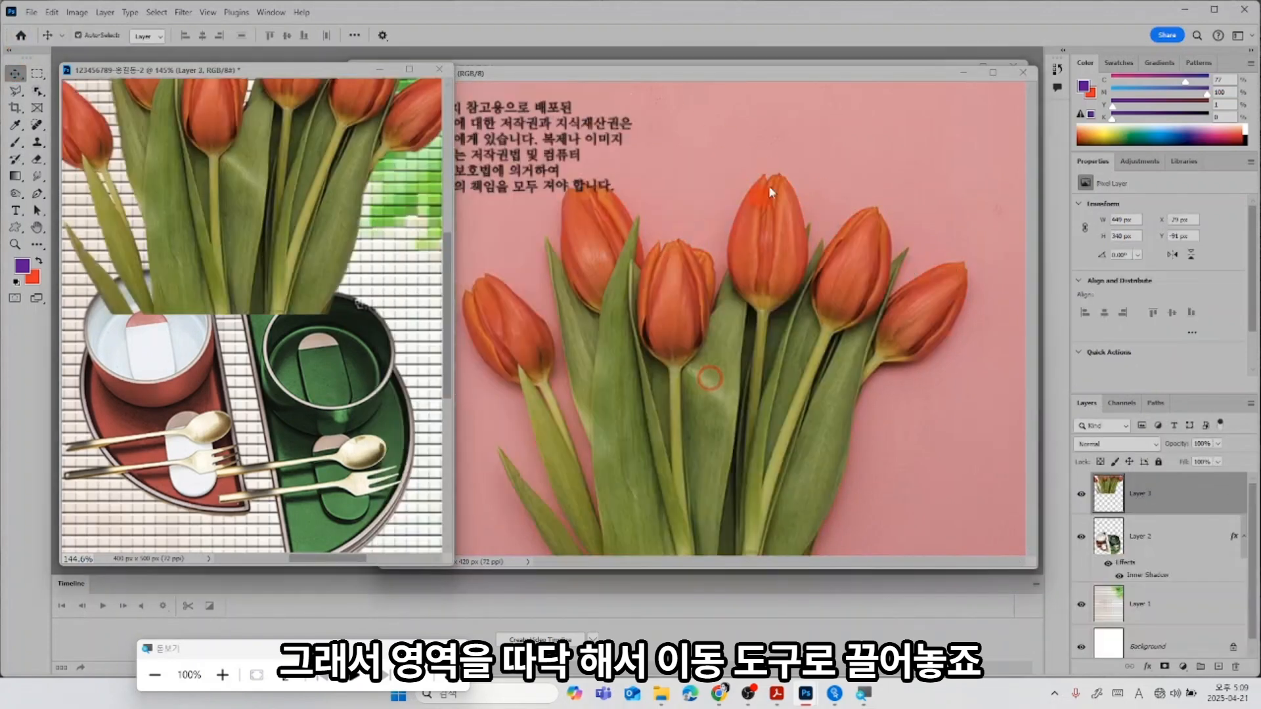
{"action": "left_click", "coordinate": [1022, 74]}
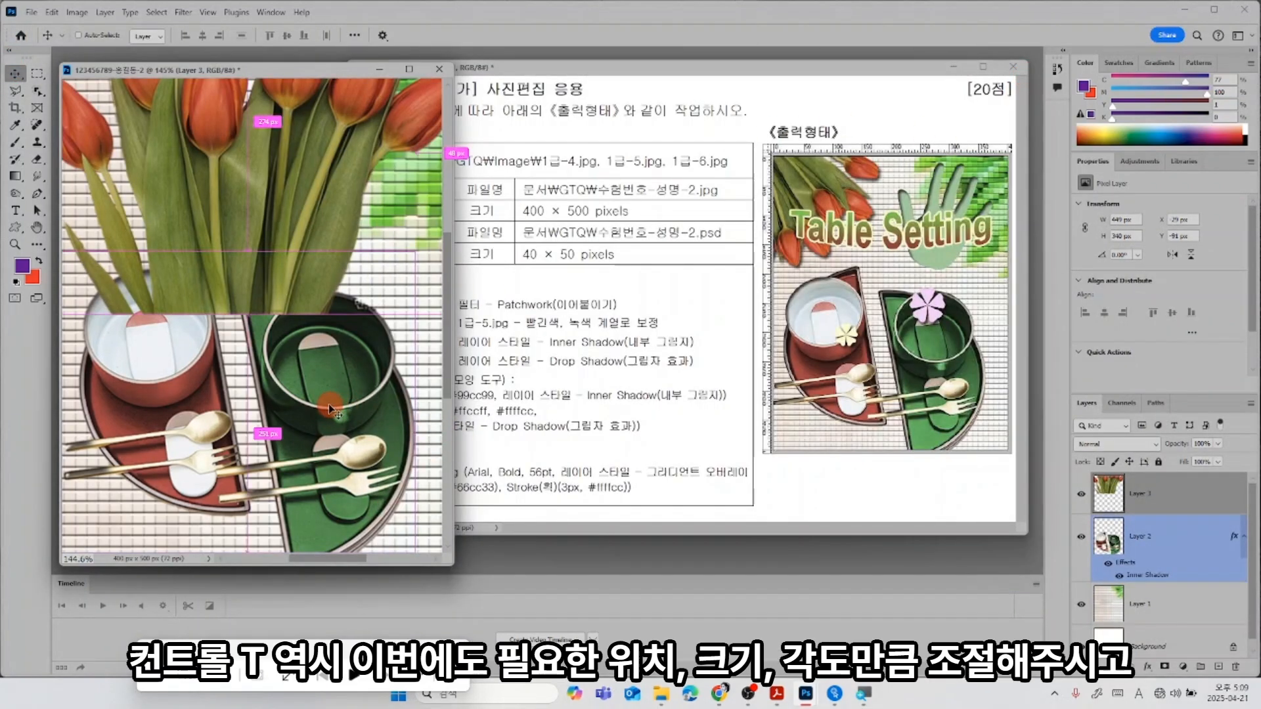
Rotate the tulip layer about 165°, scale it to about 63%, and place it hanging from the canvas's upper-left corner.
{"action": "key", "text": "ctrl+t"}
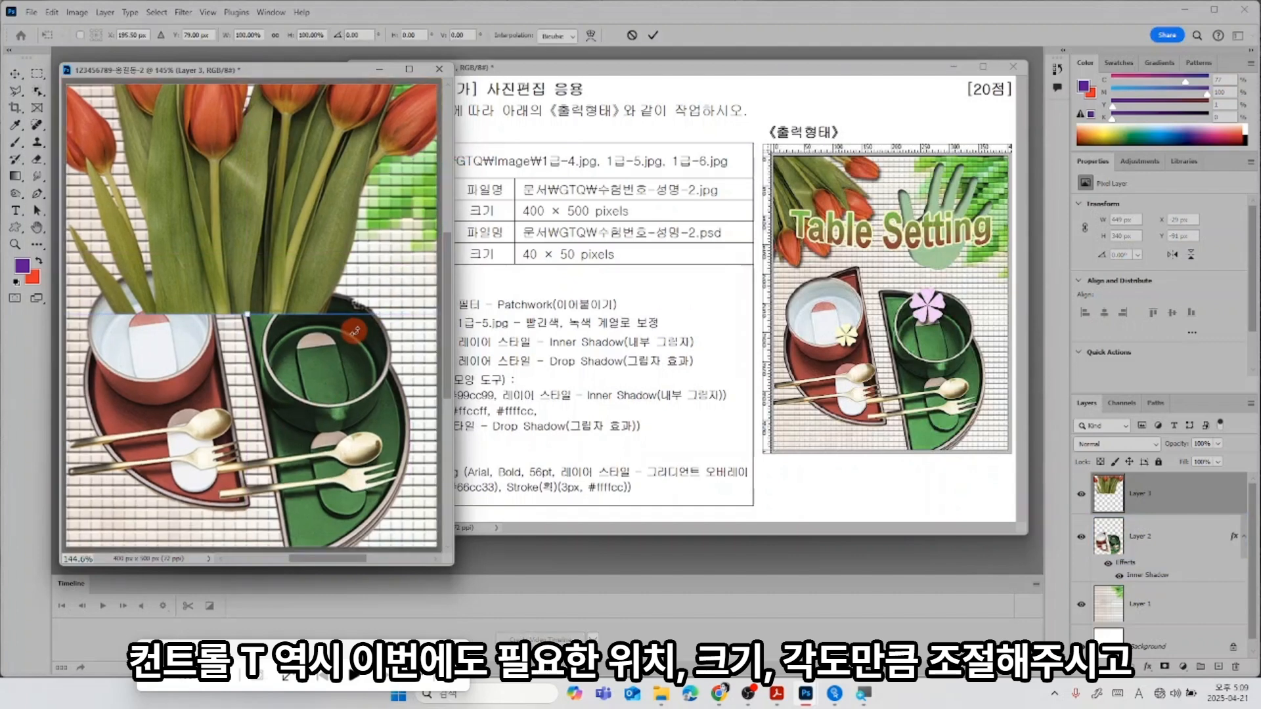
{"action": "key", "text": "ctrl+minus"}
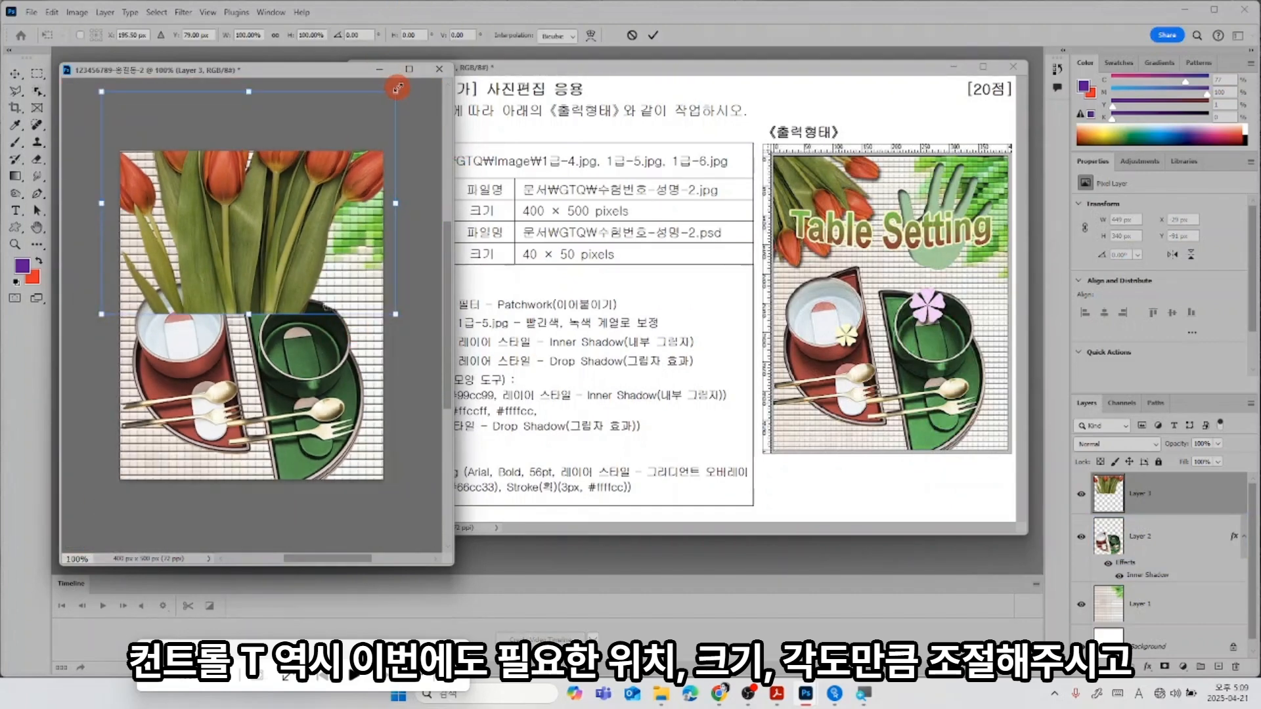
{"action": "left_click_drag", "start_coordinate": [409, 86], "coordinate": [127, 322]}
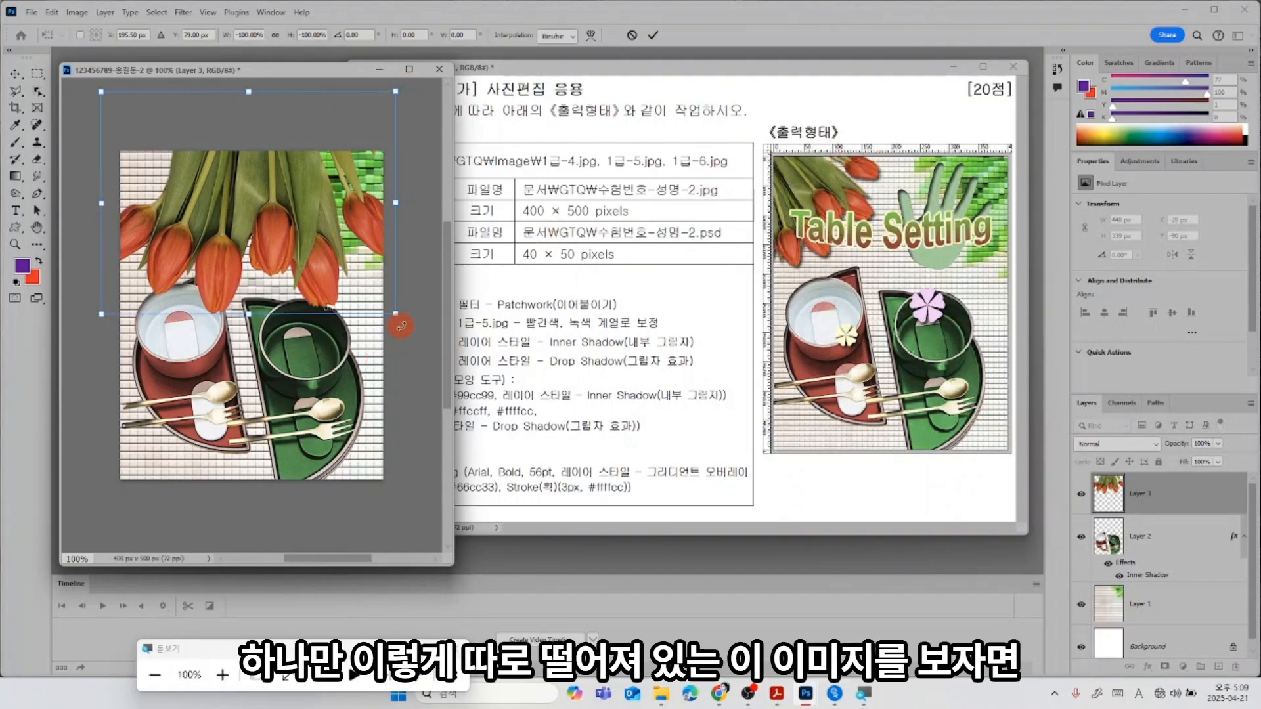
{"action": "left_click_drag", "start_coordinate": [402, 326], "coordinate": [279, 223]}
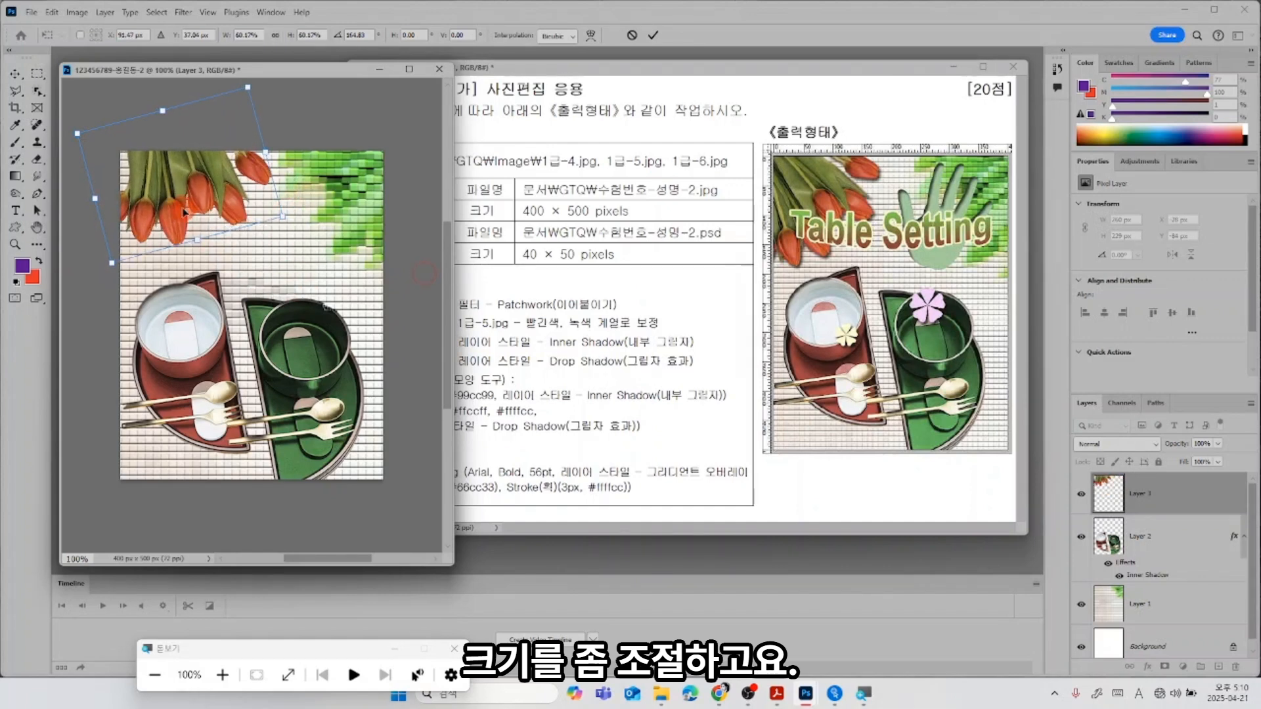
{"action": "left_click_drag", "start_coordinate": [176, 192], "coordinate": [159, 199]}
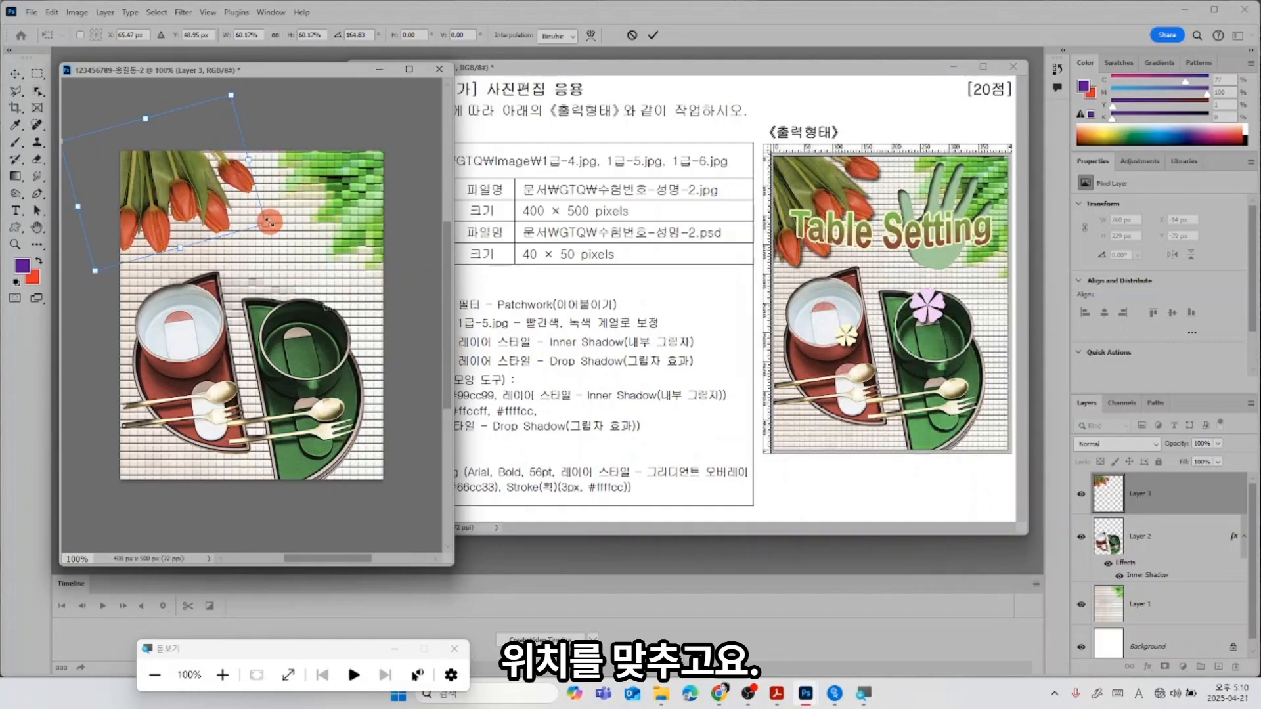
{"action": "left_click_drag", "start_coordinate": [270, 224], "coordinate": [275, 228]}
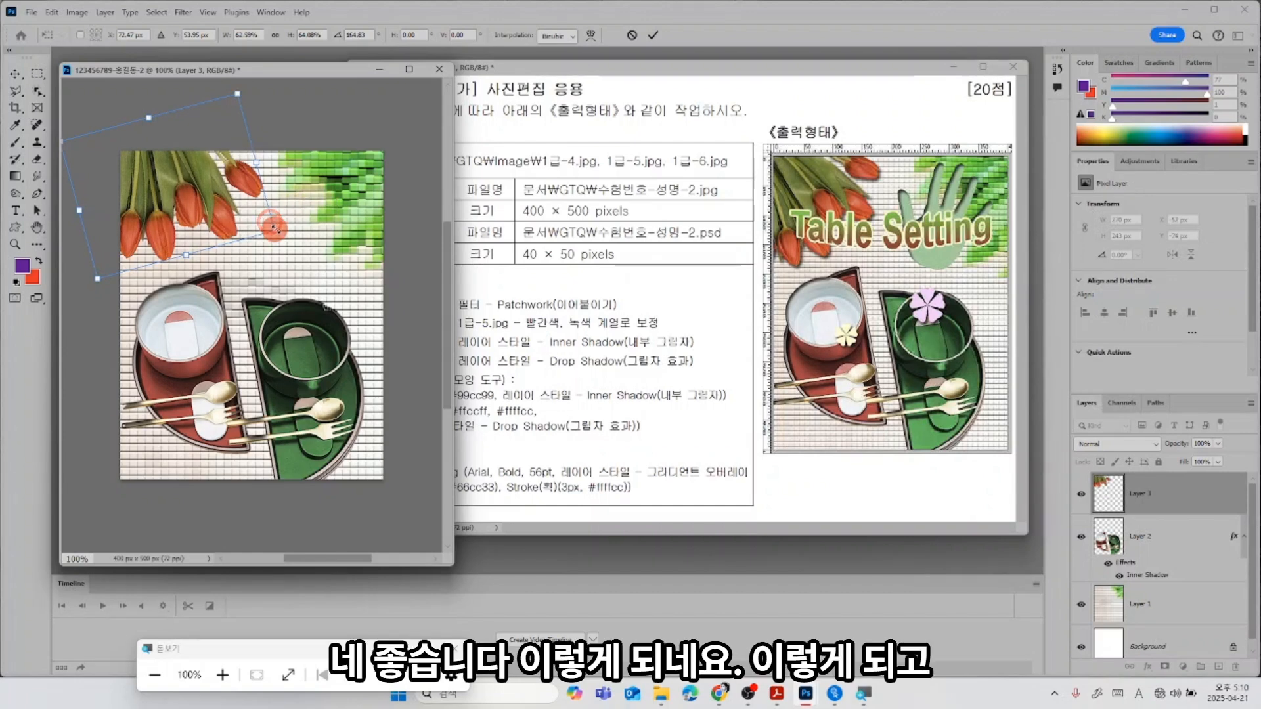
{"action": "key", "text": "Return"}
{"action": "left_click", "coordinate": [278, 235]}
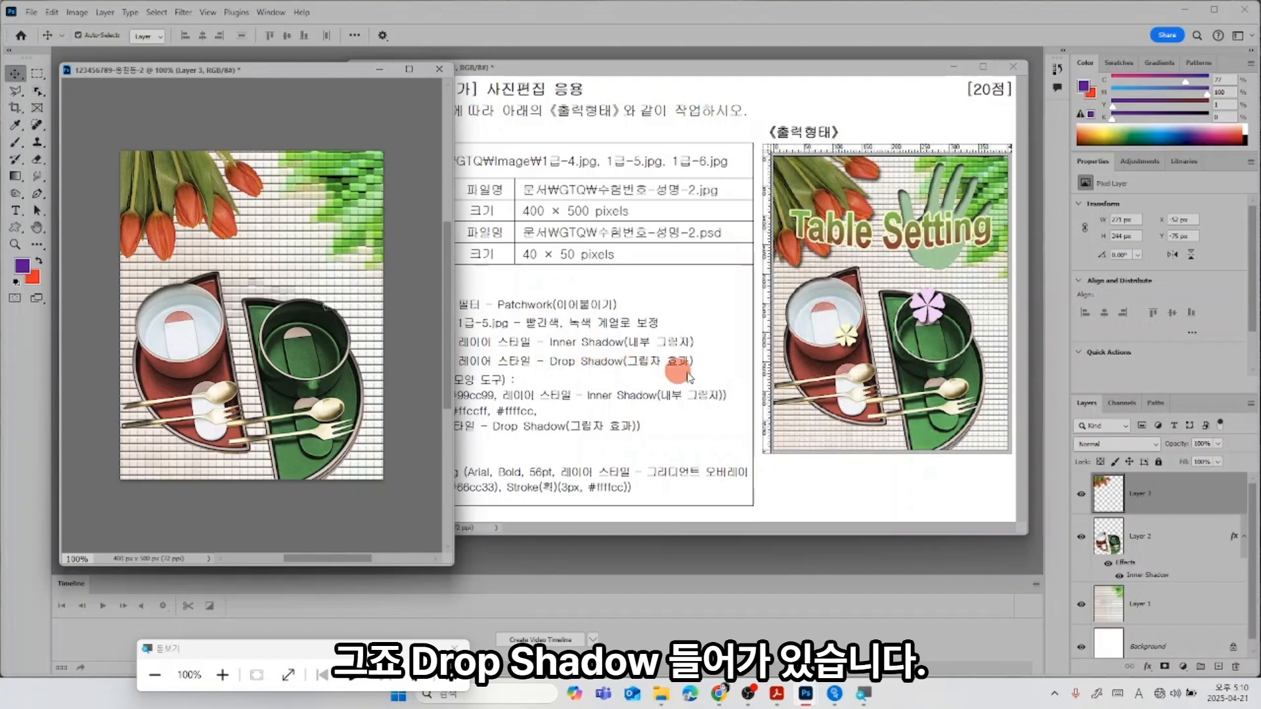
Apply a Drop Shadow layer style to the tulip layer.
{"action": "double_click", "coordinate": [1112, 496]}
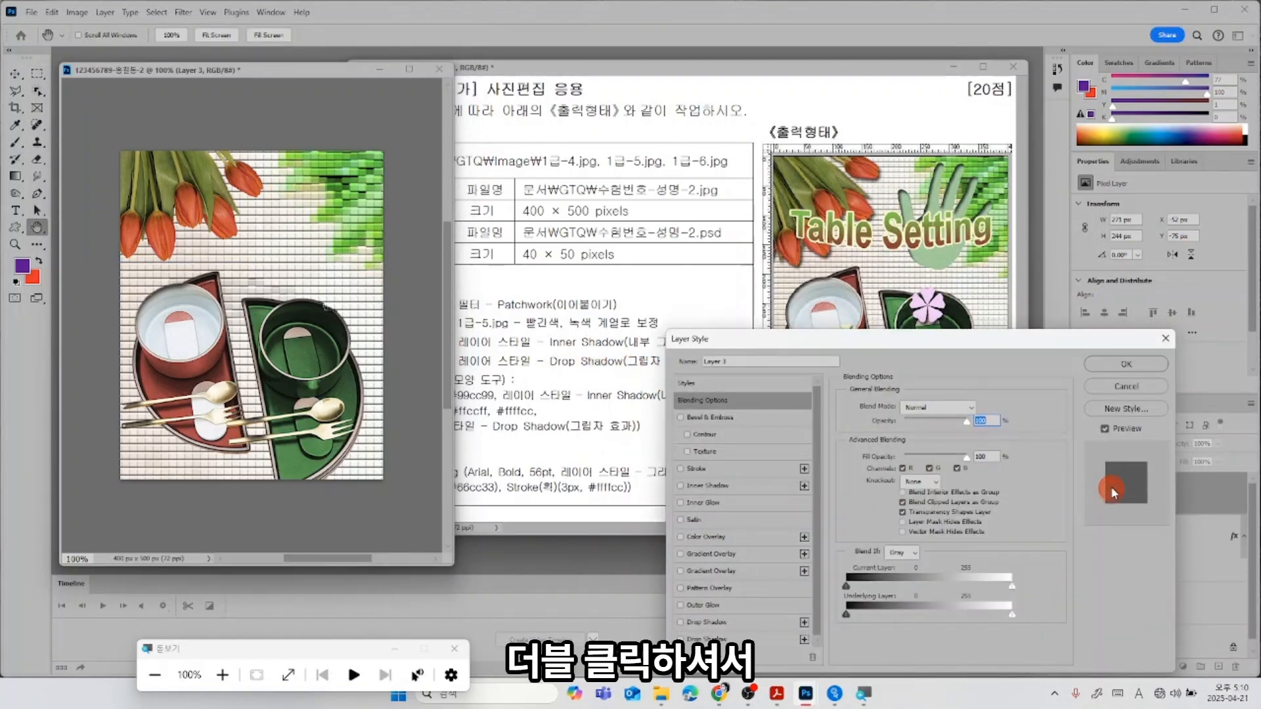
{"action": "left_click", "coordinate": [737, 624]}
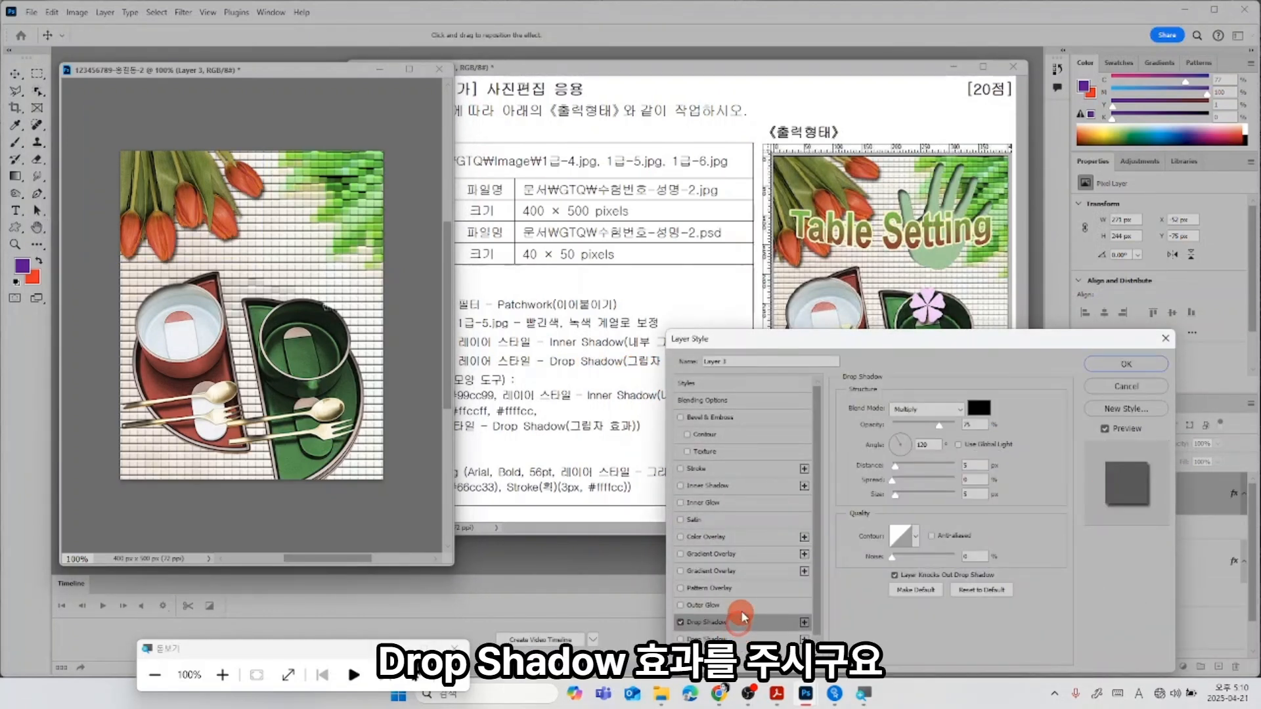
{"action": "left_click_drag", "start_coordinate": [263, 203], "coordinate": [264, 201]}
{"action": "left_click", "coordinate": [1127, 368]}
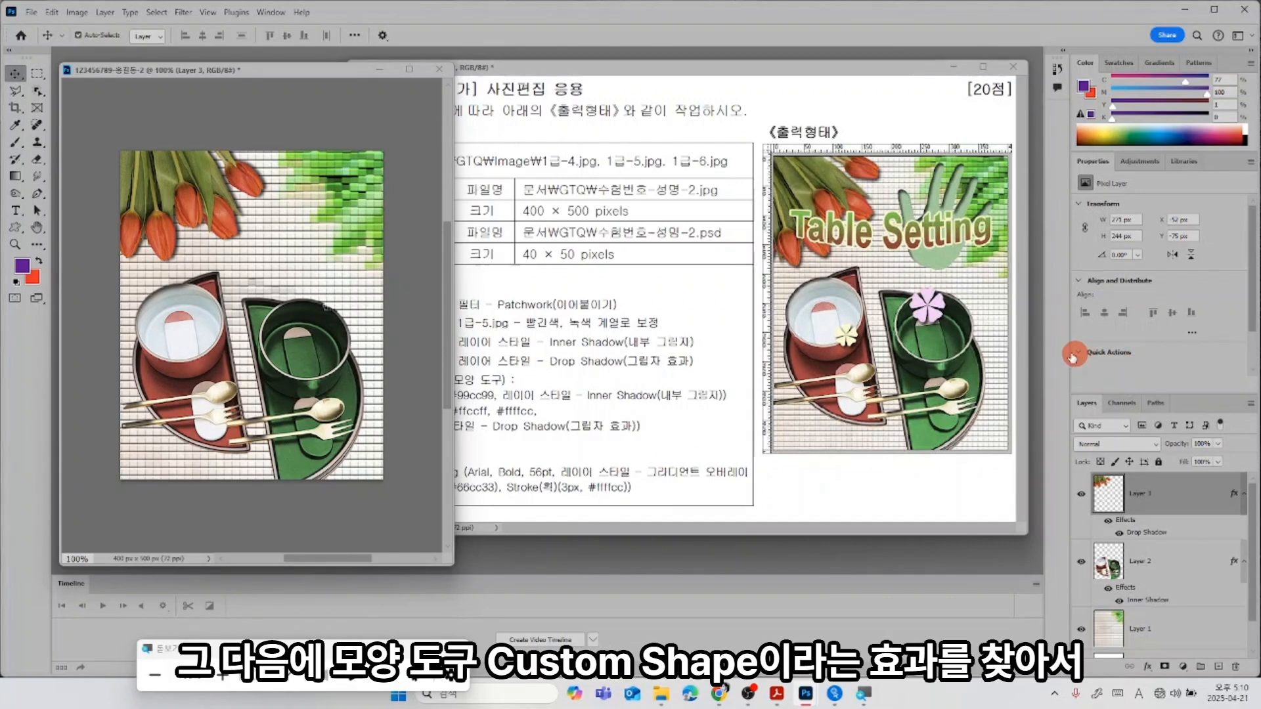
Set the foreground color to the hand shape's #99cc99 from the instruction document.
{"action": "left_click", "coordinate": [616, 361]}
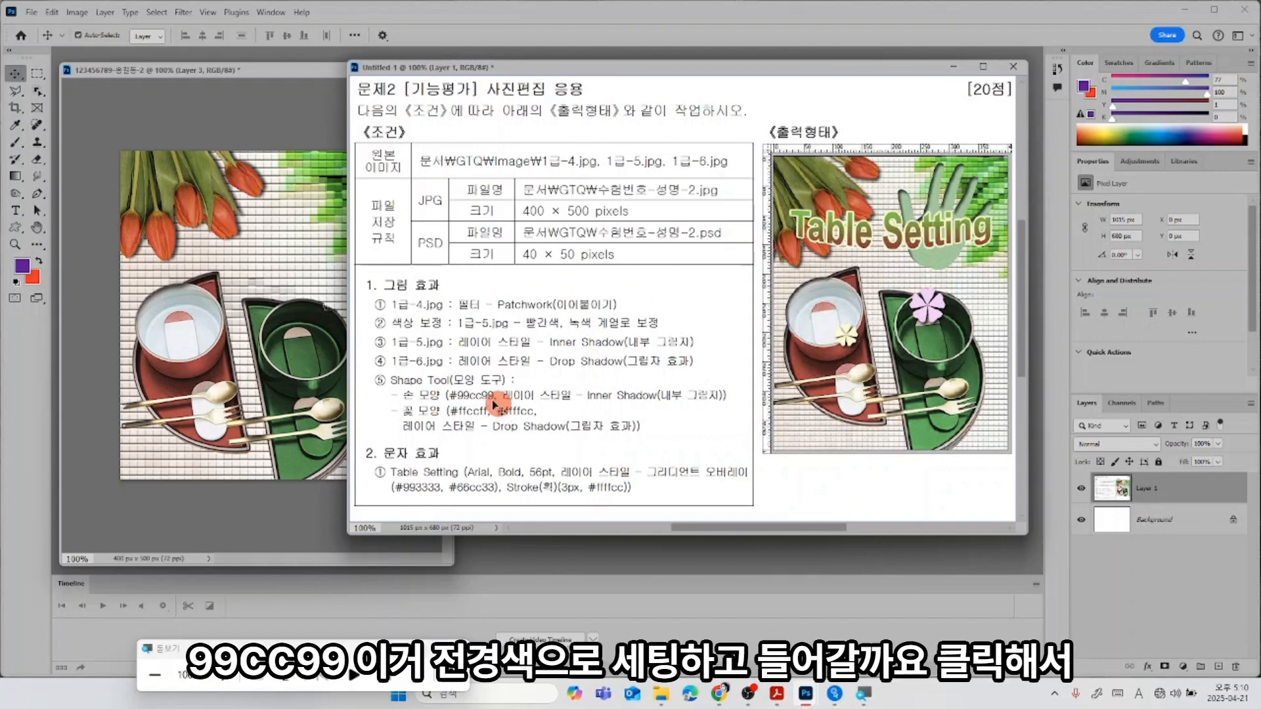
{"action": "left_click", "coordinate": [23, 267]}
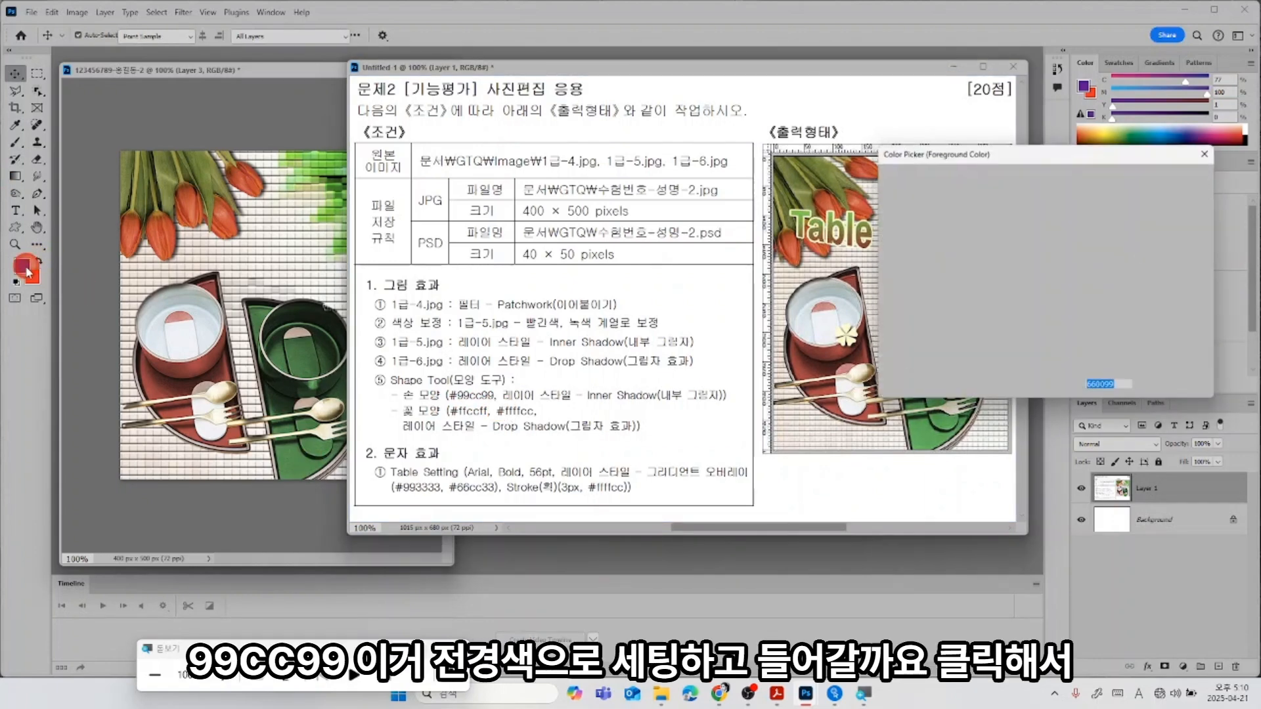
{"action": "type", "text": "99cc9"}
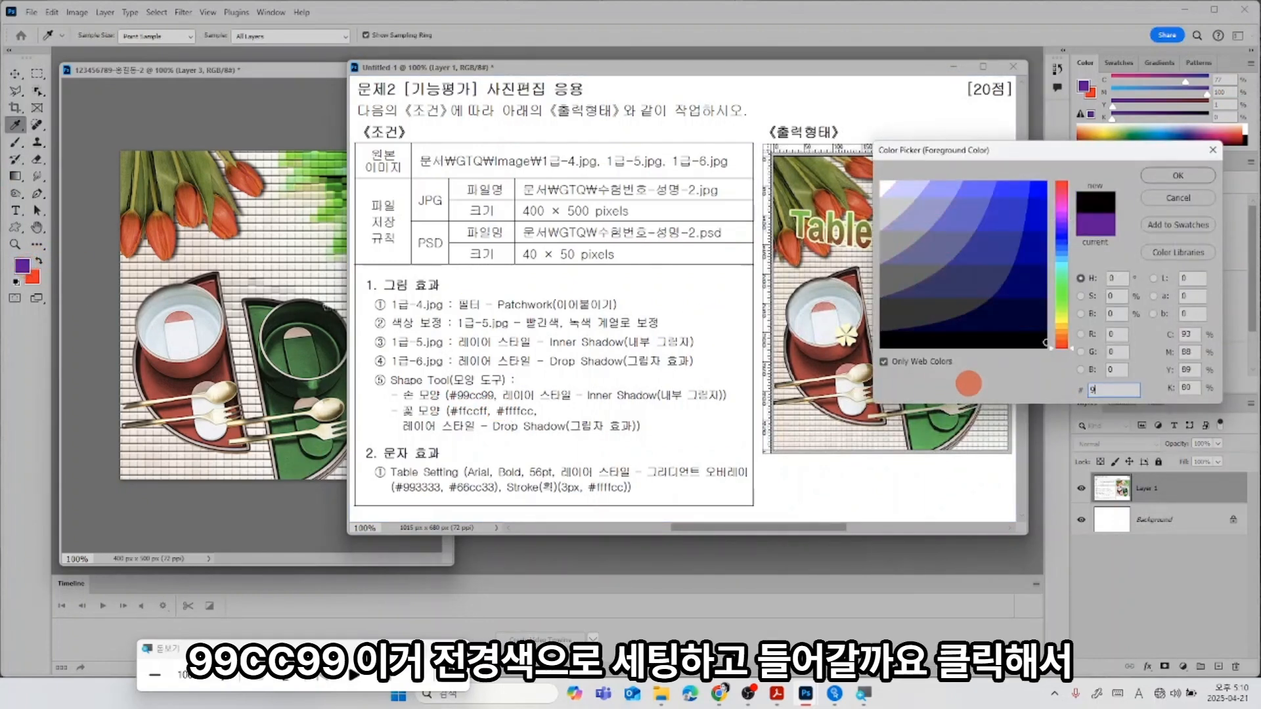
{"action": "type", "text": "9"}
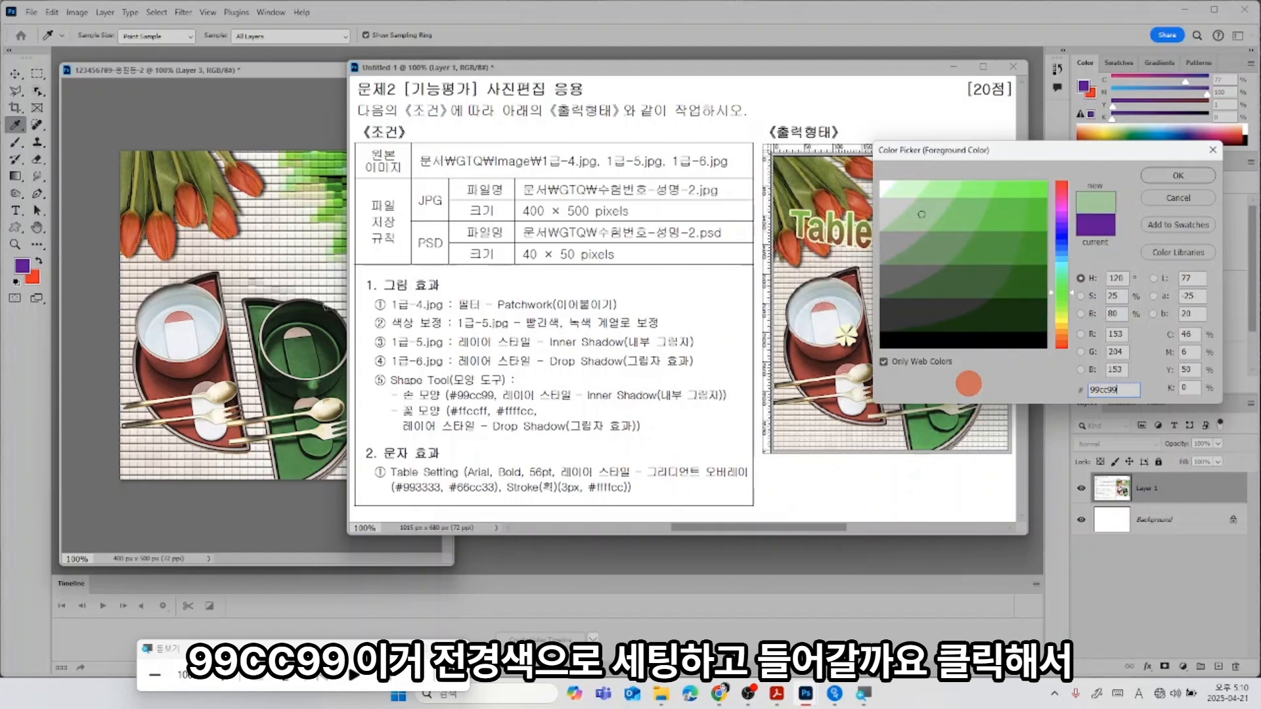
{"action": "key", "text": "Return"}
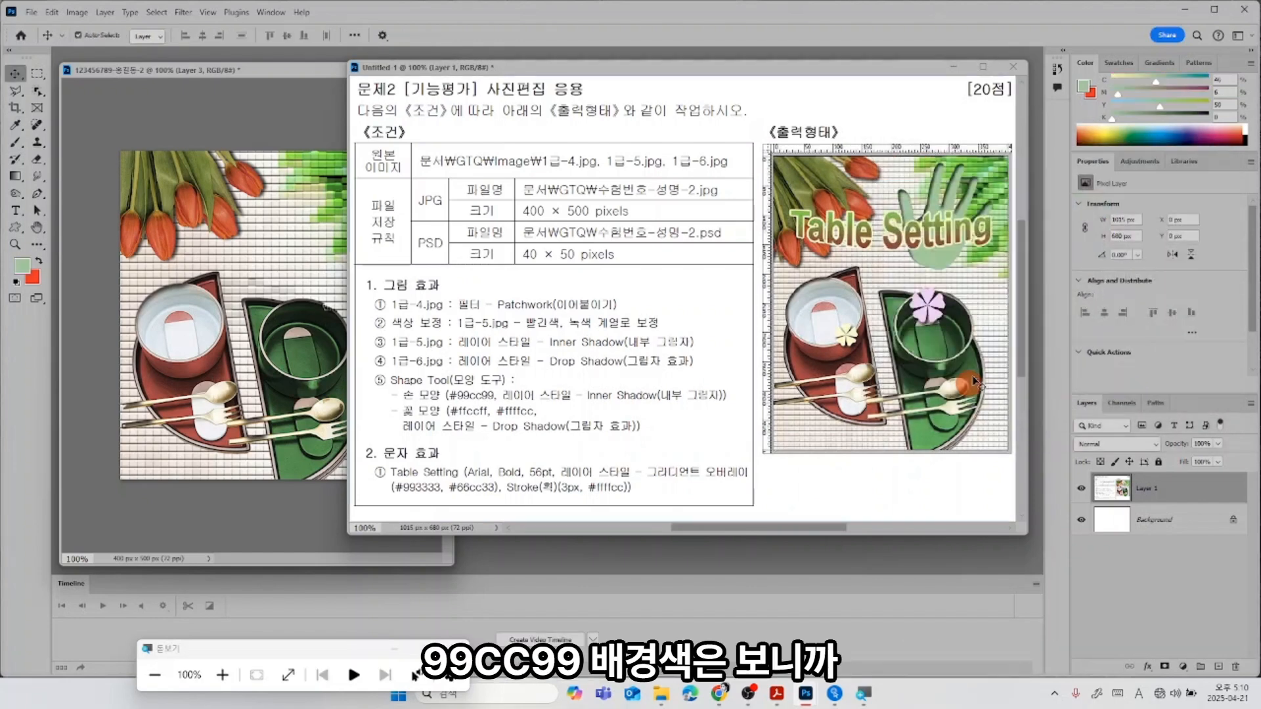
Set the background color to the first flower color, #ffccff, from the instruction document.
{"action": "left_click", "coordinate": [36, 281]}
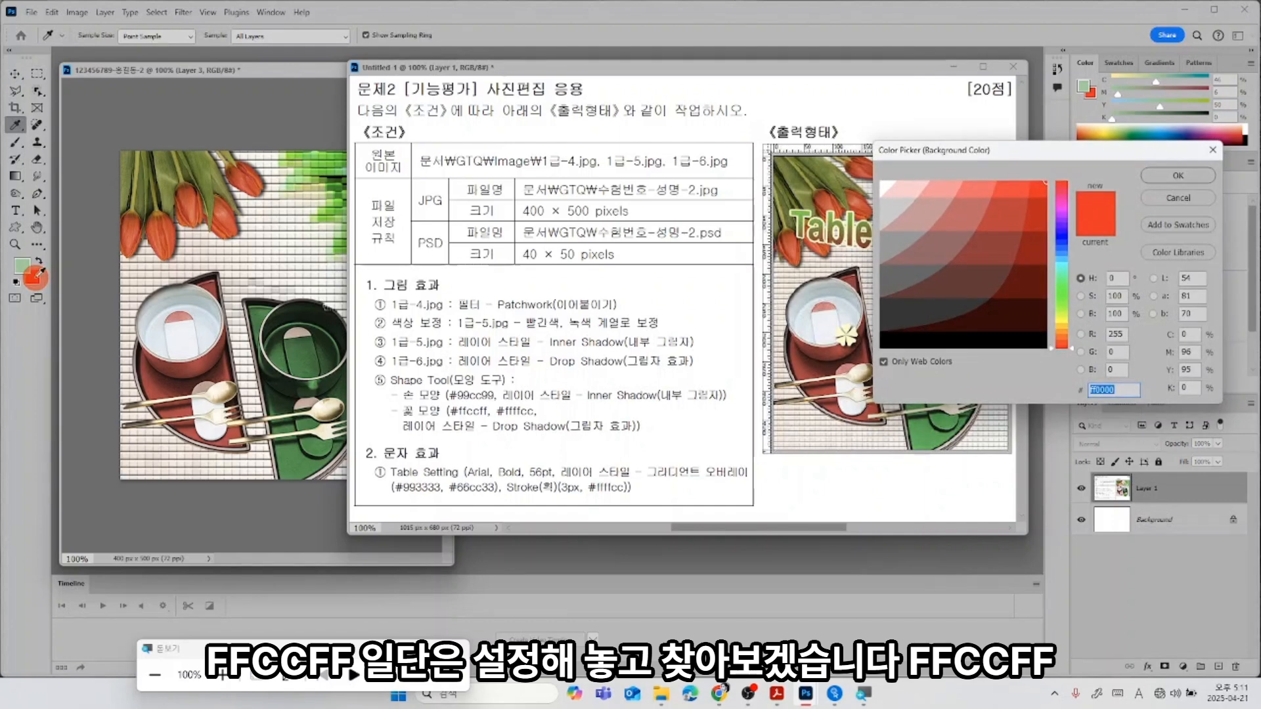
{"action": "type", "text": "ff"}
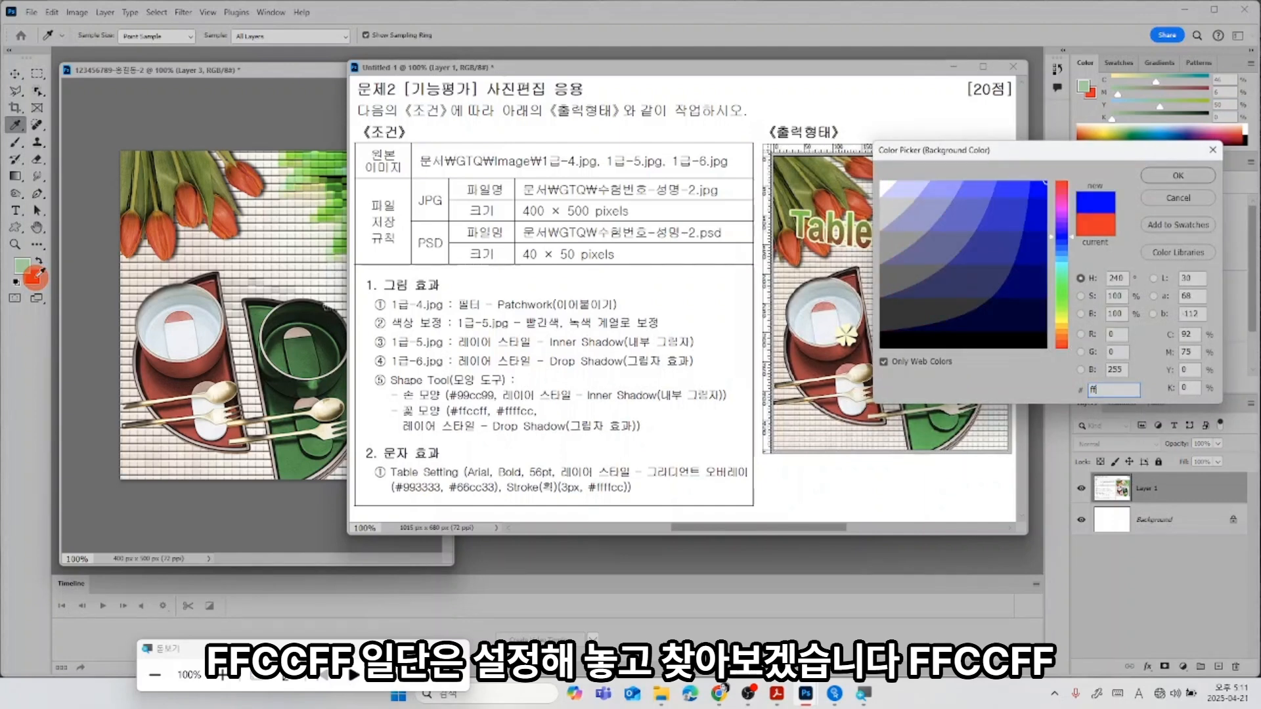
{"action": "type", "text": "ccff"}
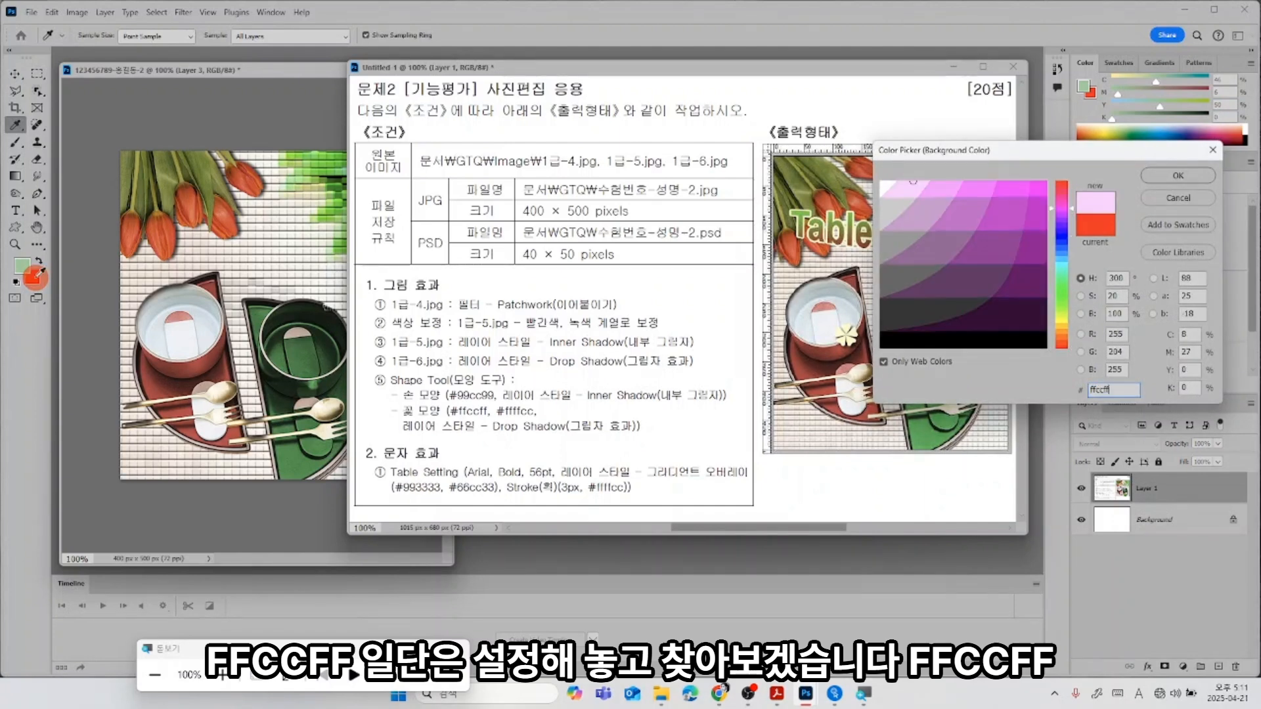
{"action": "key", "text": "Return"}
{"action": "key", "text": "v"}
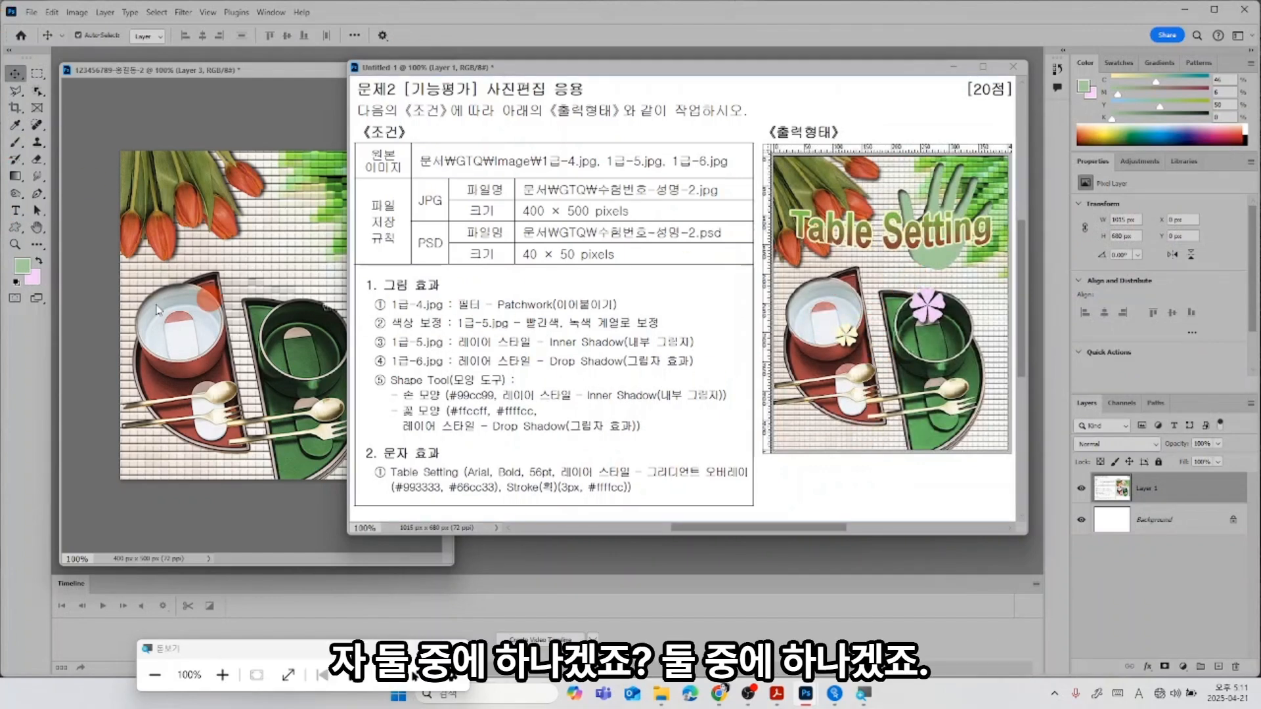
Draw a right-hand custom shape about 170 x 173 px over the green area in the composition's upper-right corner.
{"action": "left_click", "coordinate": [245, 112]}
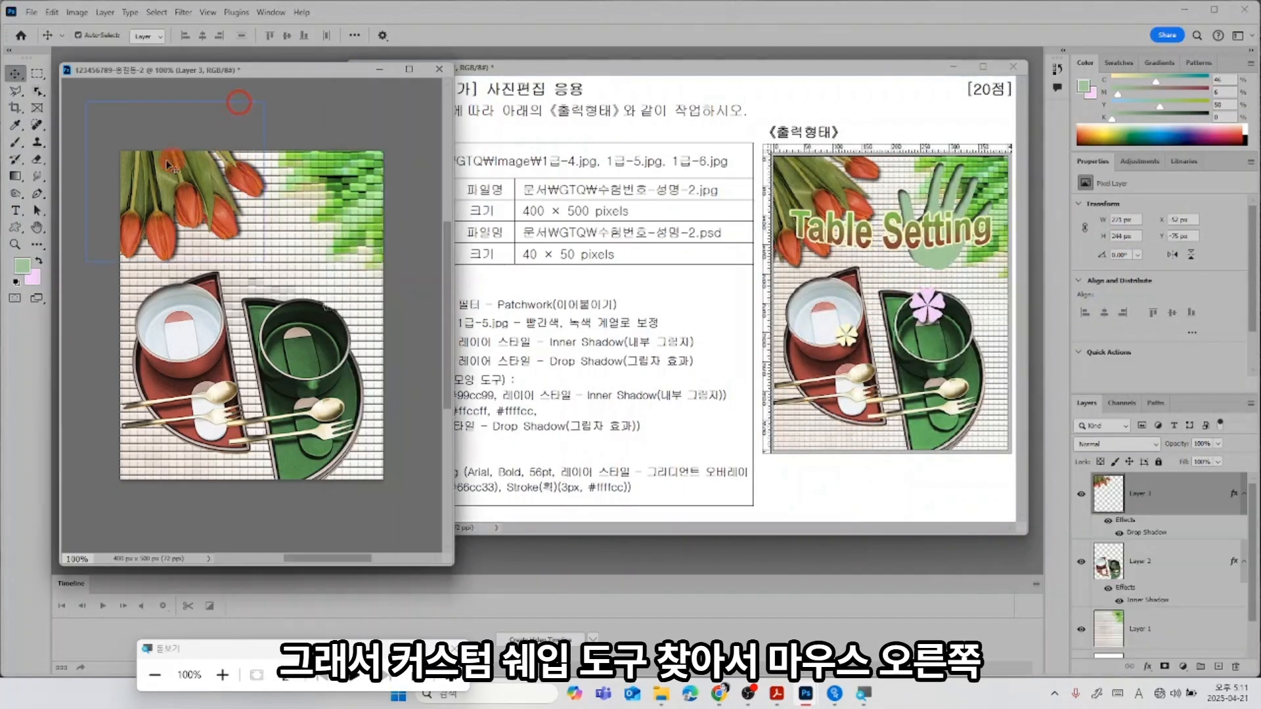
{"action": "right_click", "coordinate": [15, 231]}
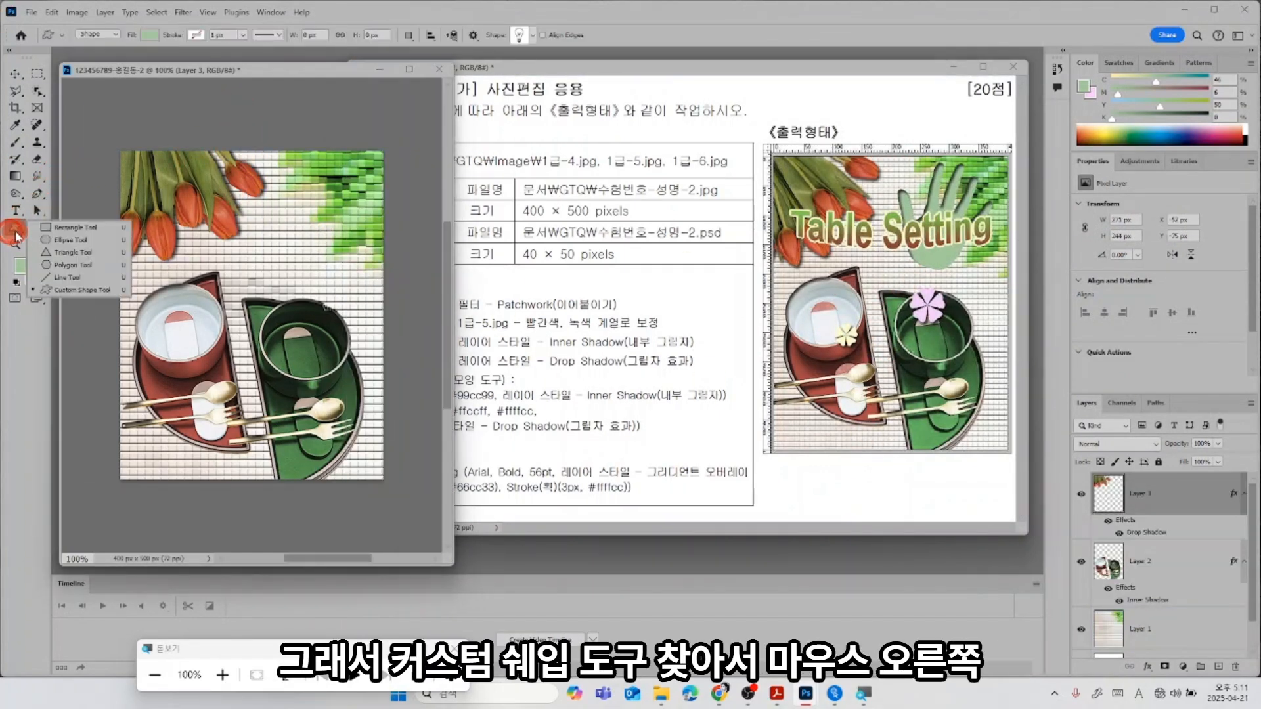
{"action": "left_click", "coordinate": [64, 299]}
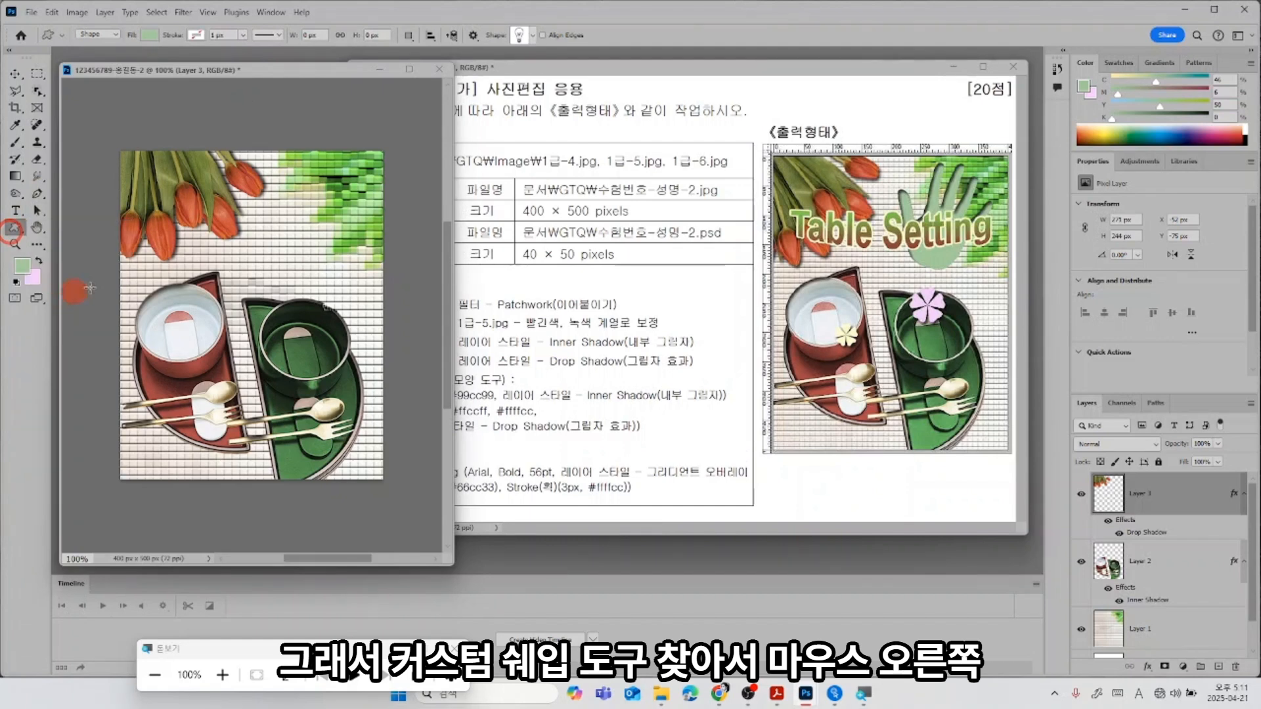
{"action": "right_click", "coordinate": [134, 153]}
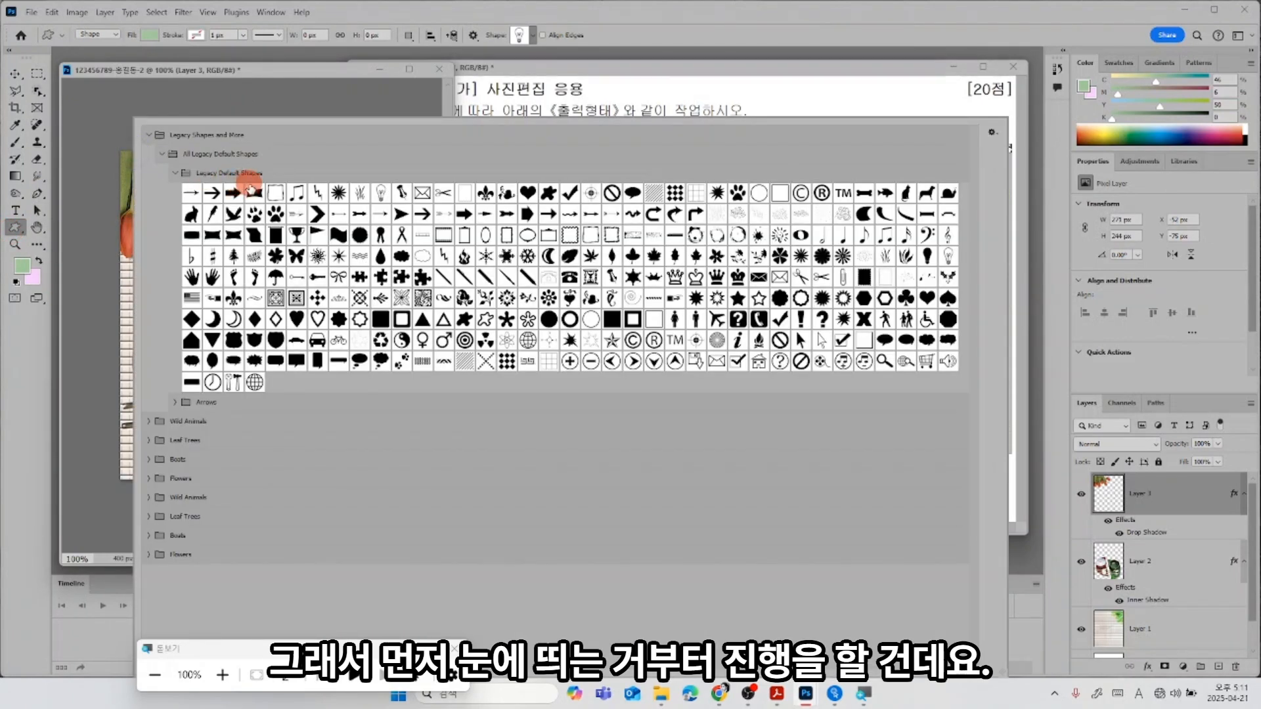
{"action": "left_click", "coordinate": [636, 63]}
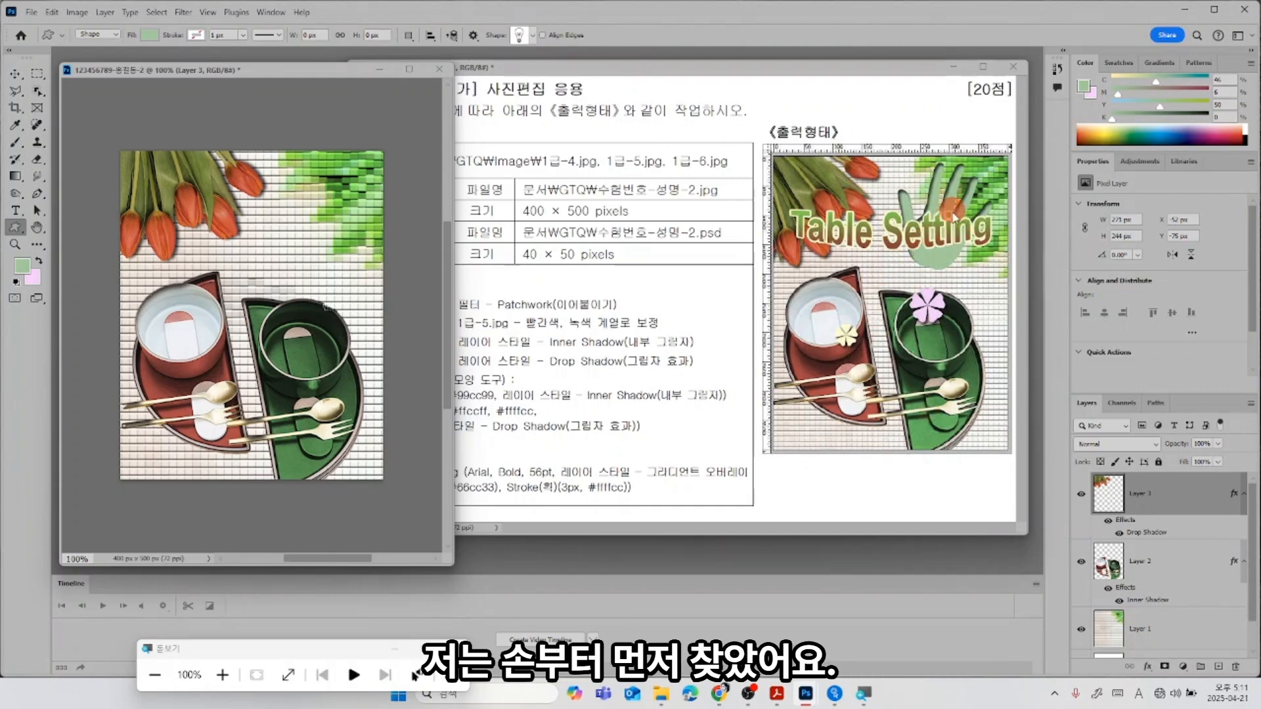
{"action": "right_click", "coordinate": [138, 152]}
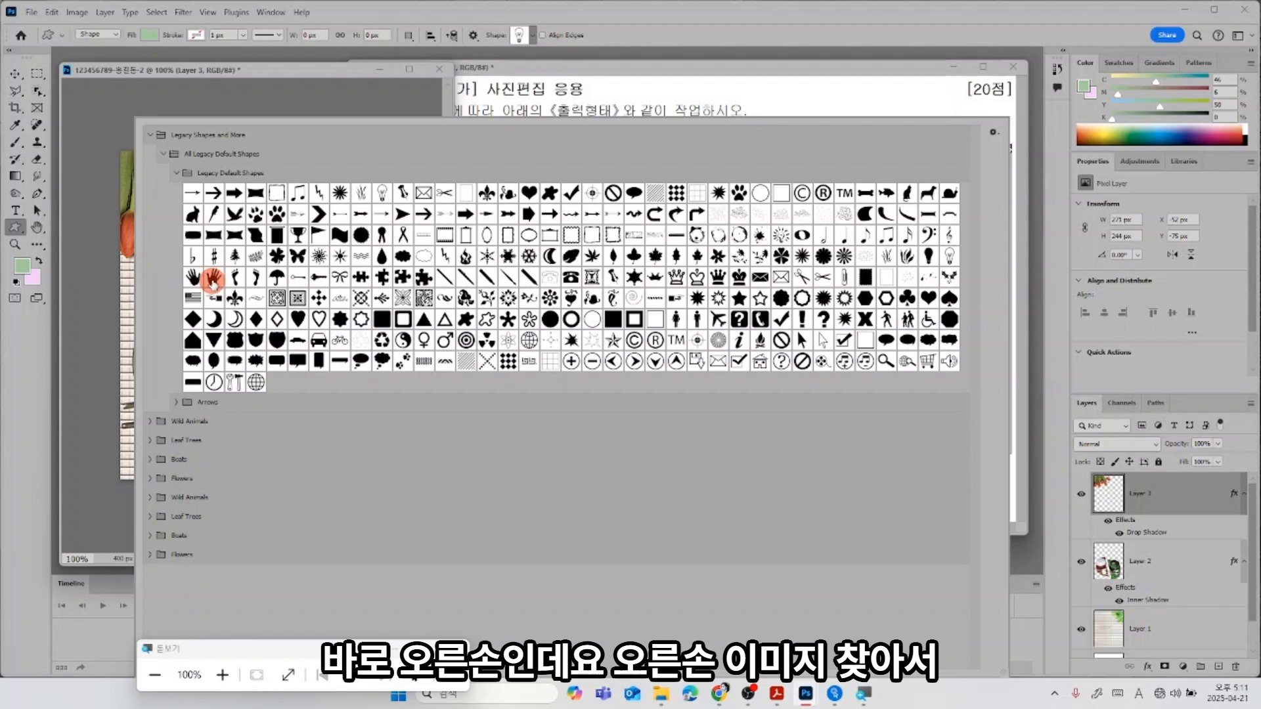
{"action": "left_click", "coordinate": [316, 65]}
{"action": "left_click_drag", "start_coordinate": [263, 168], "coordinate": [368, 281]}
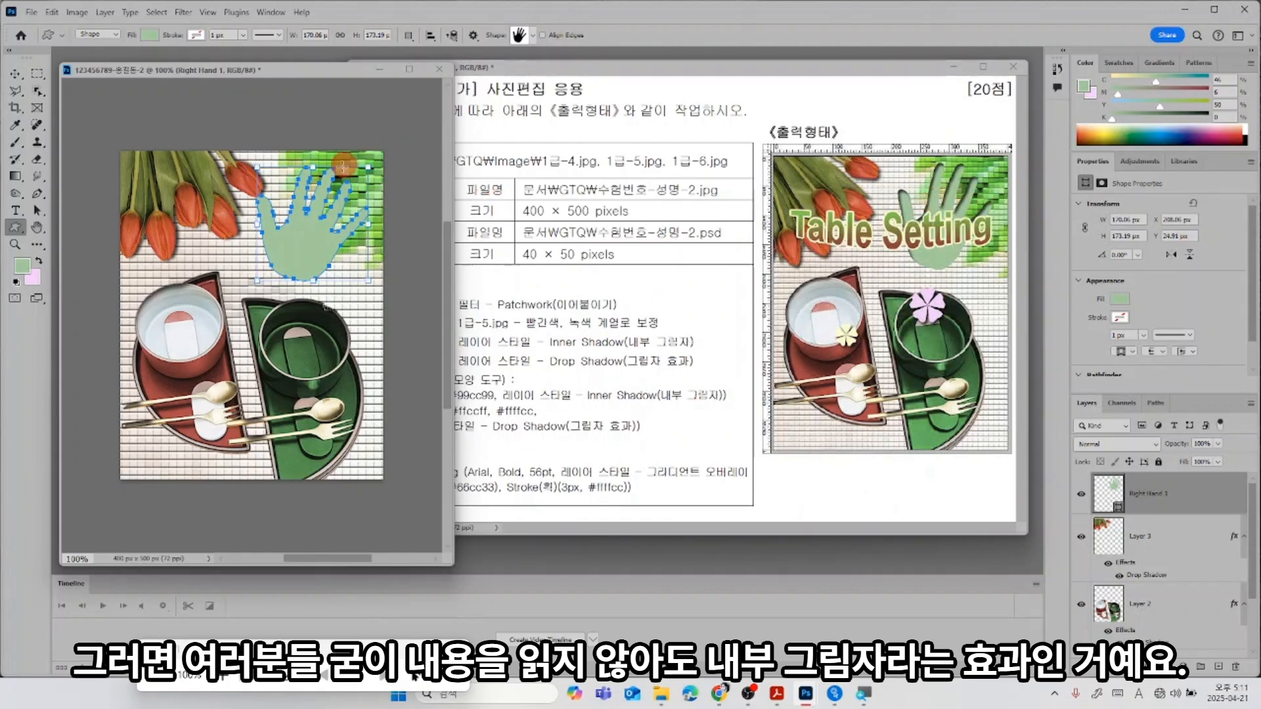
Apply an Inner Shadow layer style to the hand shape layer.
{"action": "double_click", "coordinate": [1204, 500]}
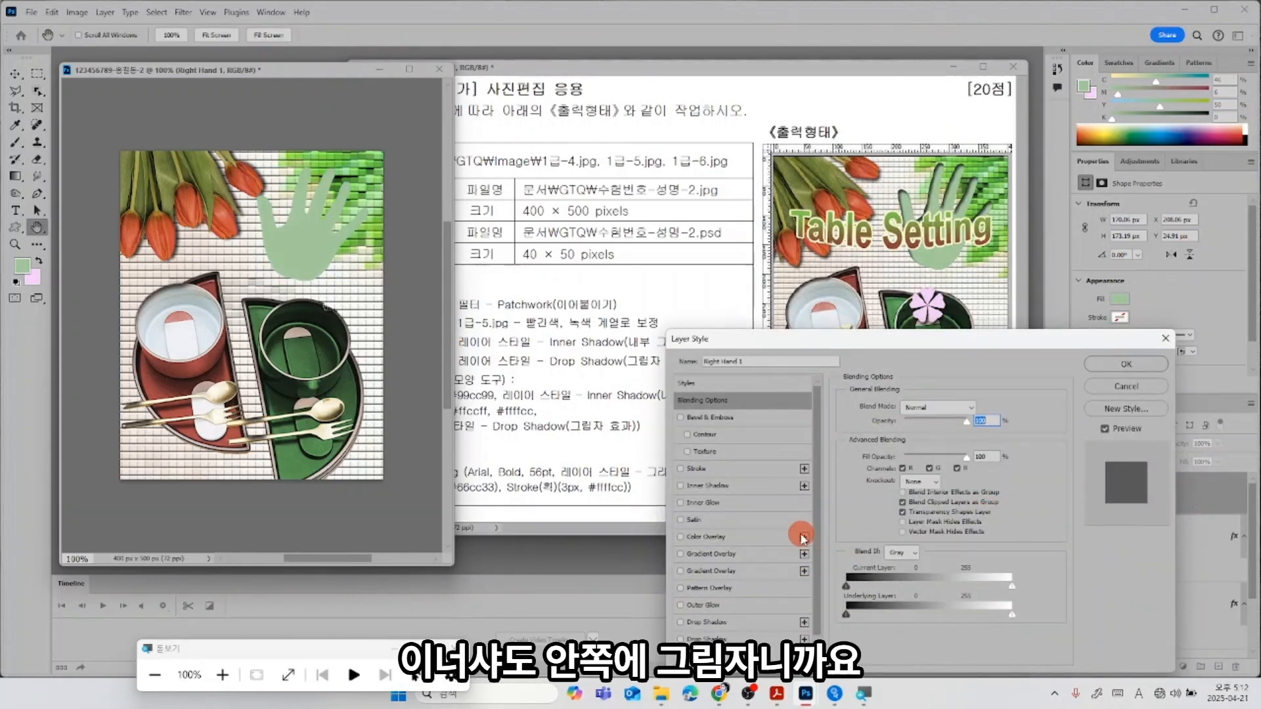
{"action": "left_click", "coordinate": [730, 487]}
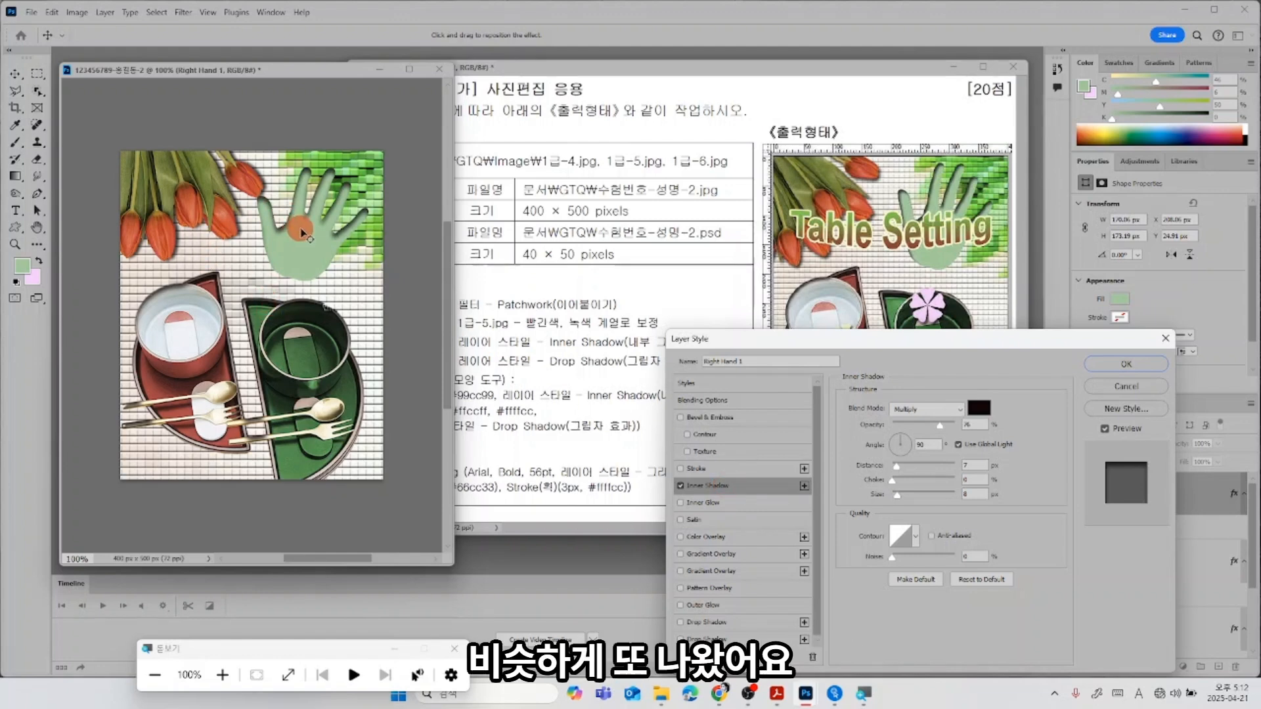
{"action": "left_click", "coordinate": [1123, 365]}
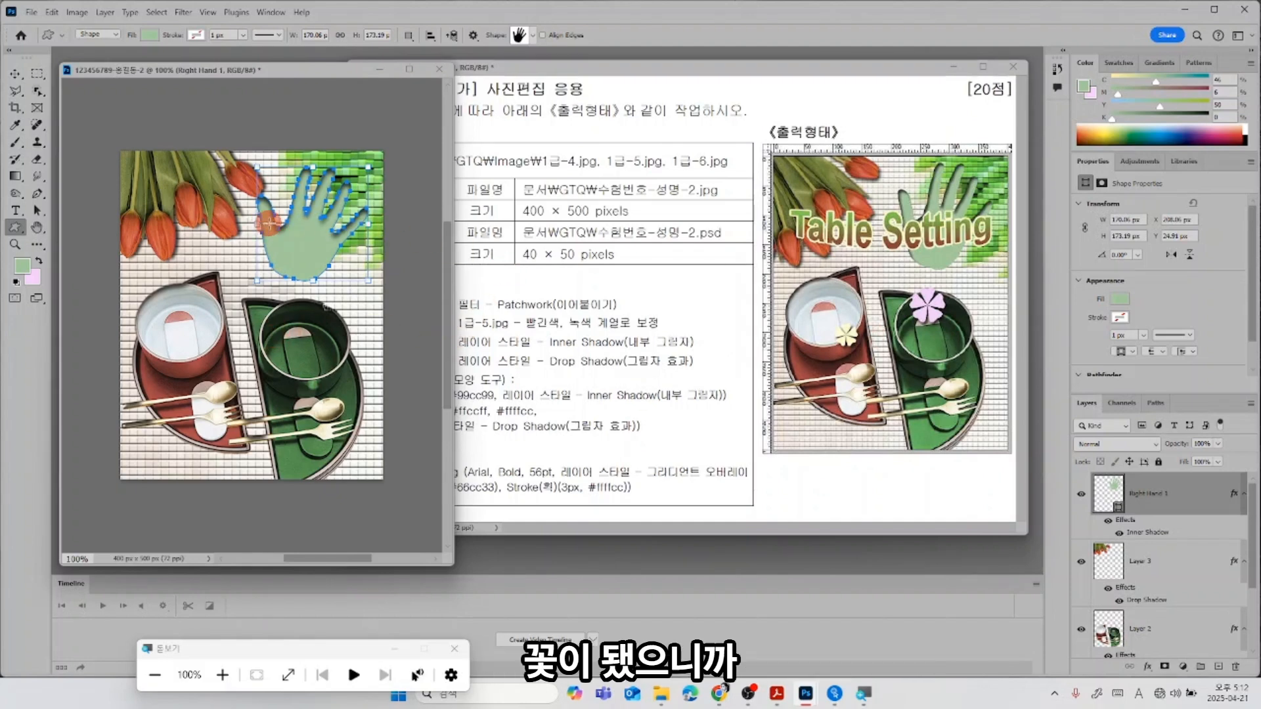
Set the foreground color to the second flower color, #ffffcc, from the instruction document.
{"action": "left_click", "coordinate": [551, 418]}
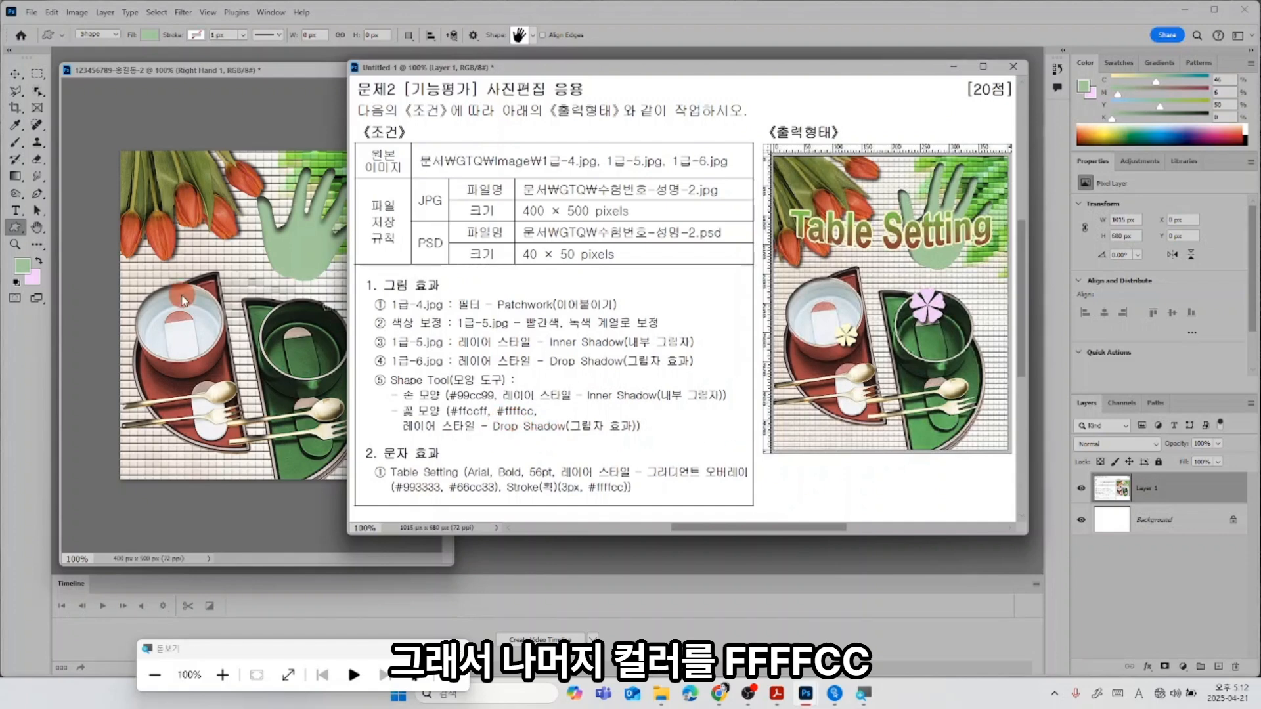
{"action": "left_click", "coordinate": [19, 266]}
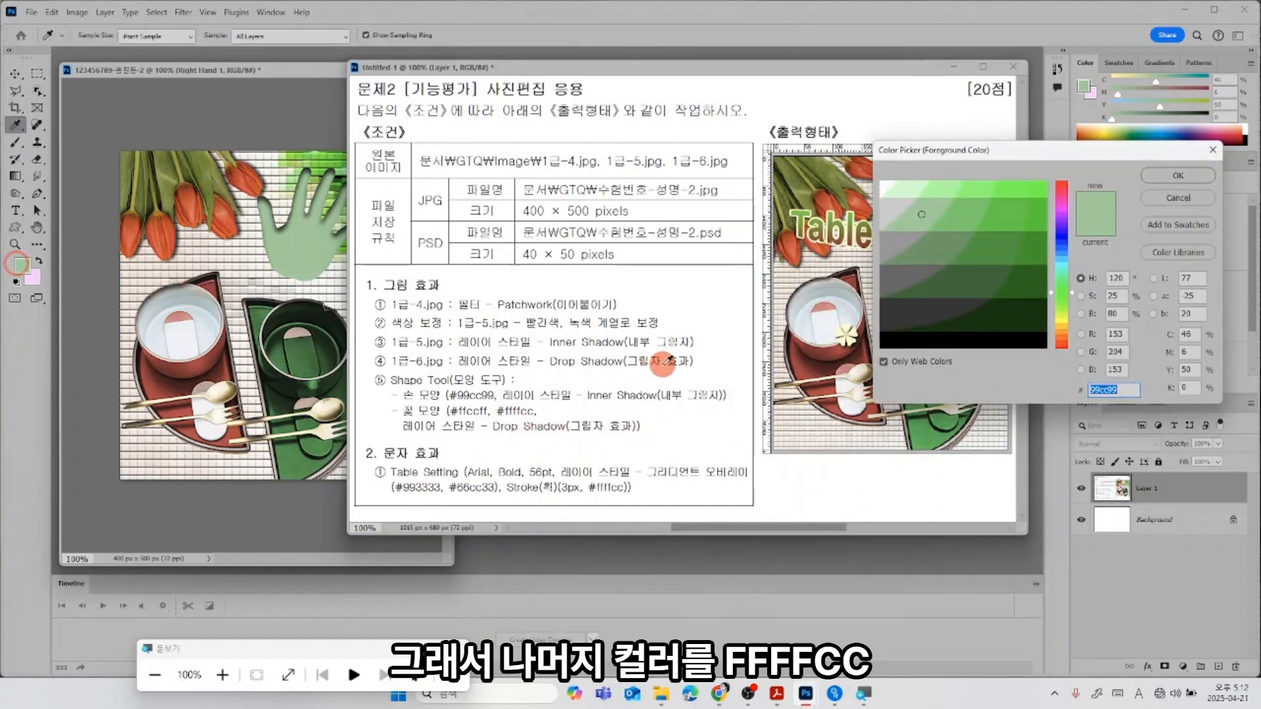
{"action": "type", "text": "ff"}
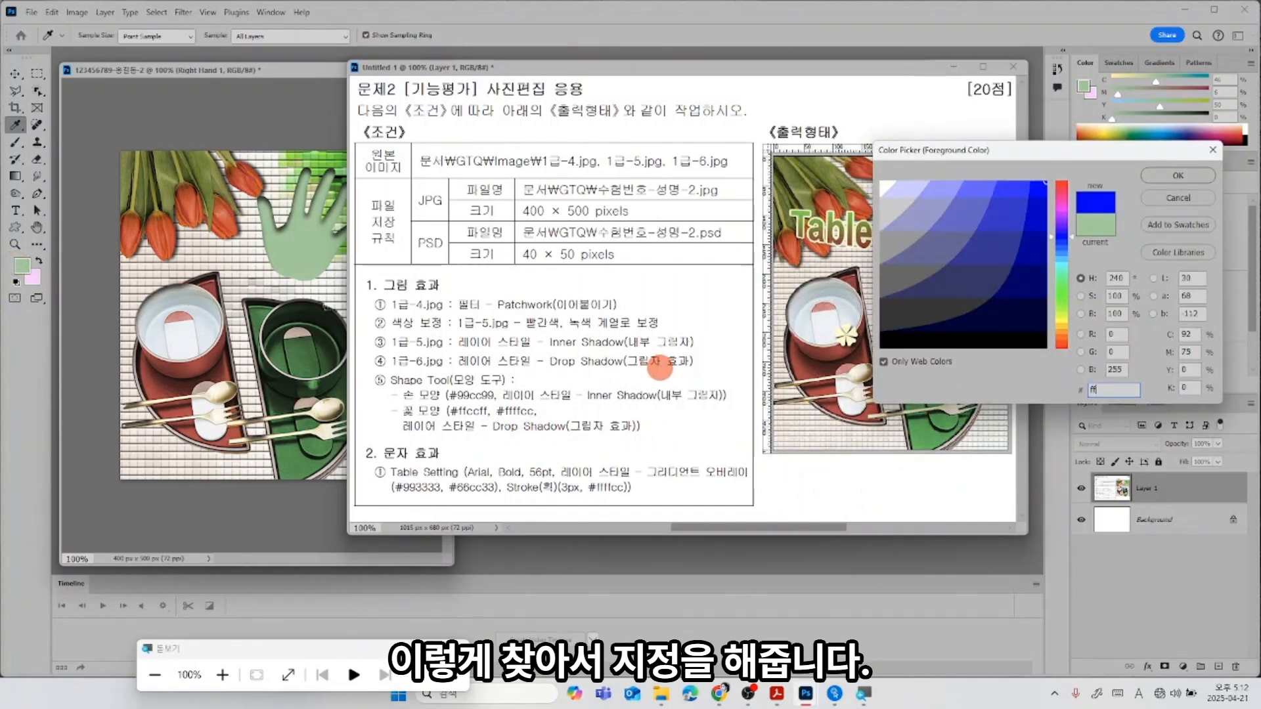
{"action": "type", "text": "ff"}
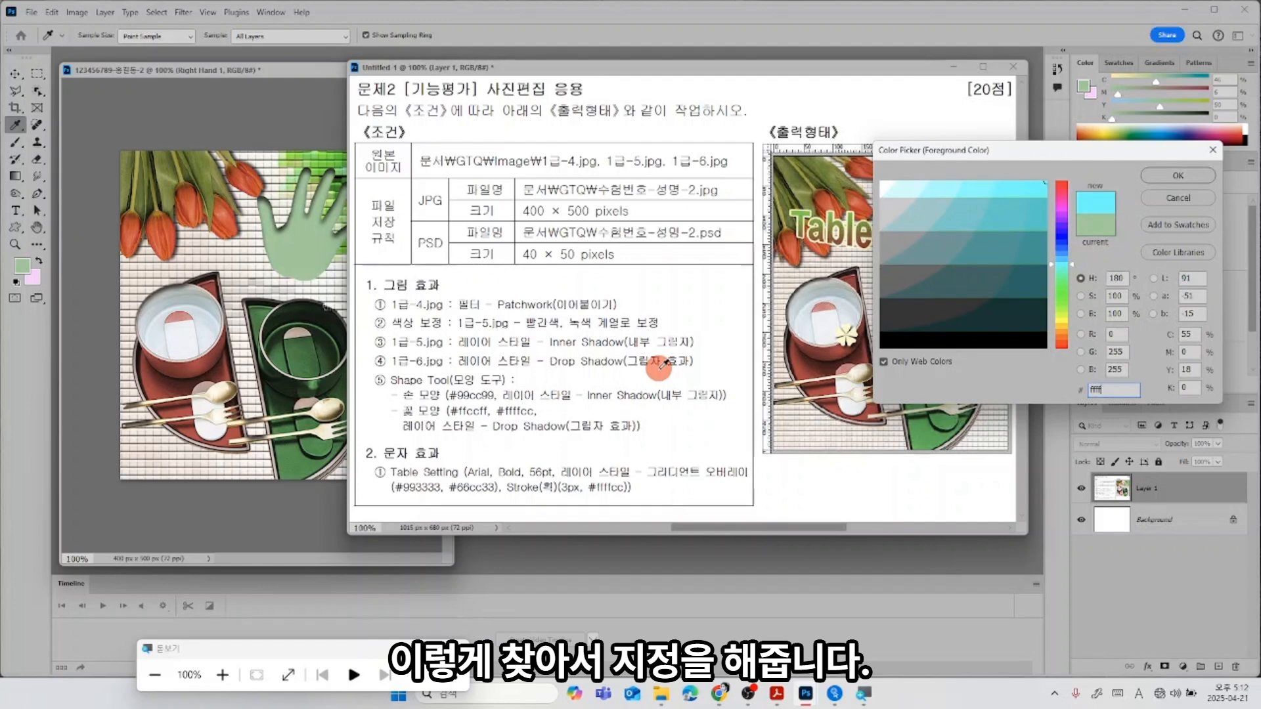
{"action": "type", "text": "cc"}
{"action": "left_click", "coordinate": [1171, 175]}
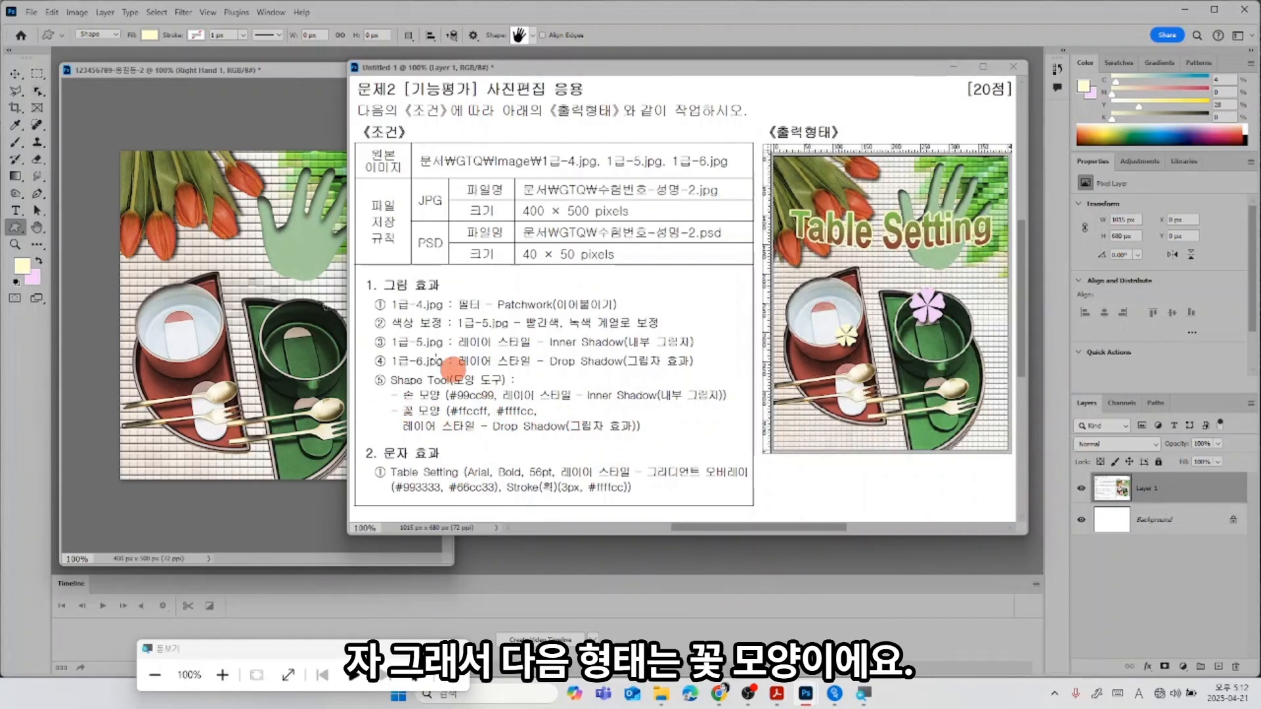
Draw two Flower 4 custom shapes, about 58 x 56 px on the white bowl and about 79 x 76 px on the green bowl.
{"action": "right_click", "coordinate": [134, 172]}
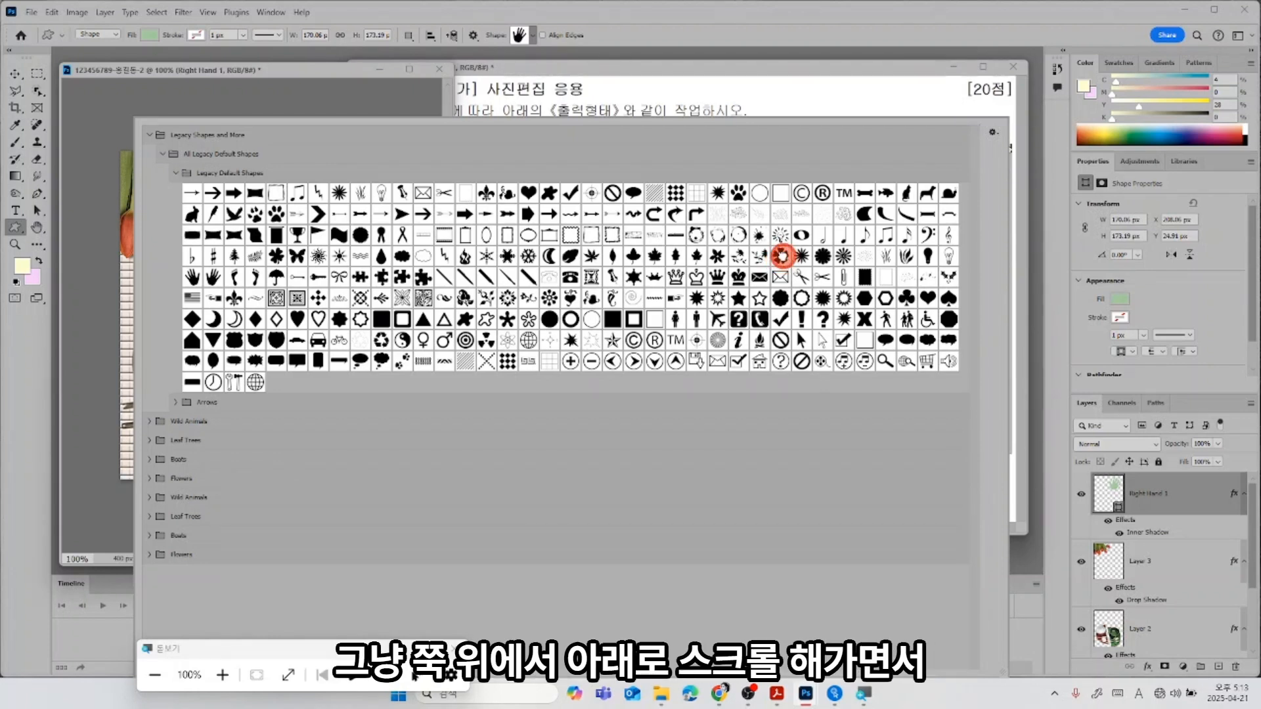
{"action": "left_click", "coordinate": [782, 257]}
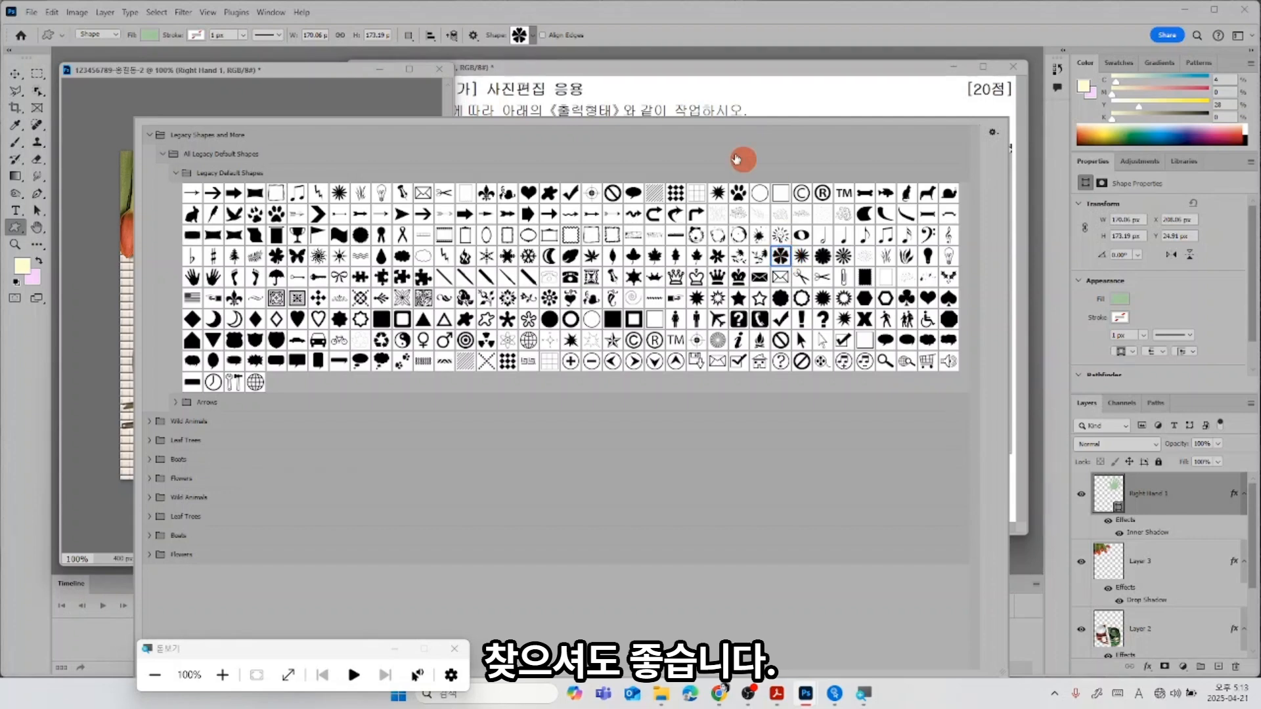
{"action": "left_click", "coordinate": [327, 70]}
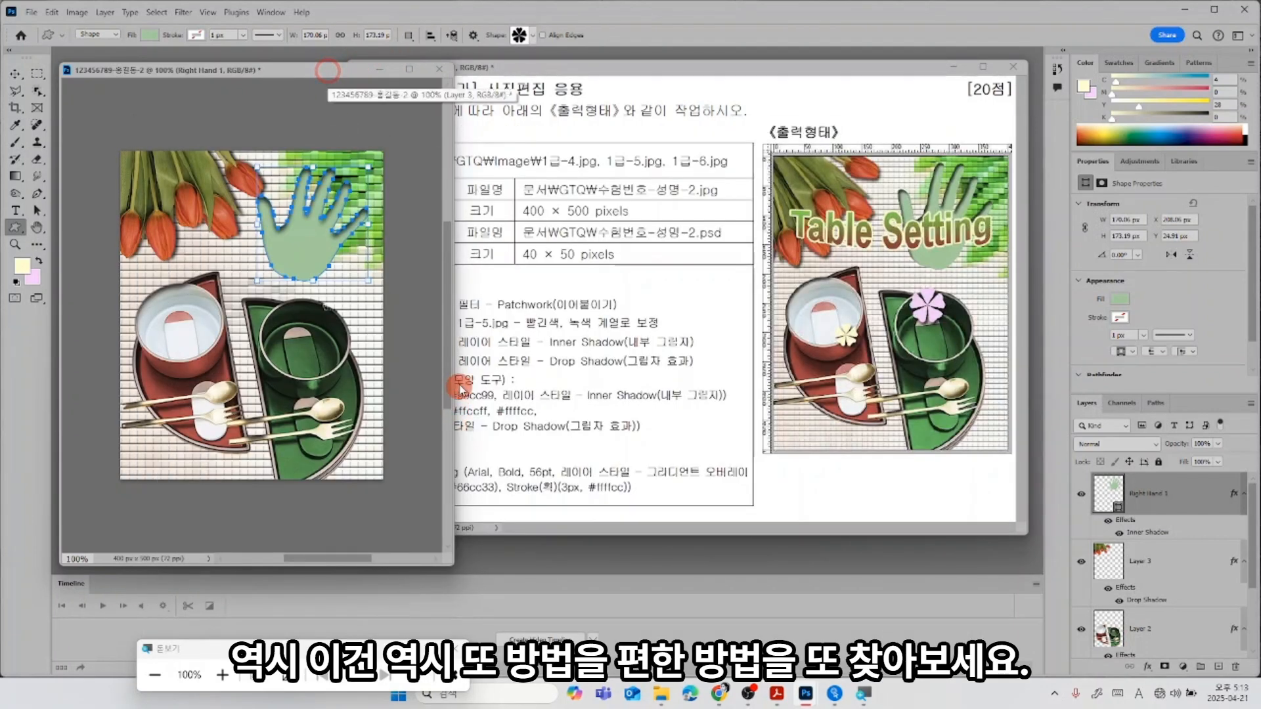
{"action": "left_click_drag", "start_coordinate": [170, 335], "coordinate": [210, 371]}
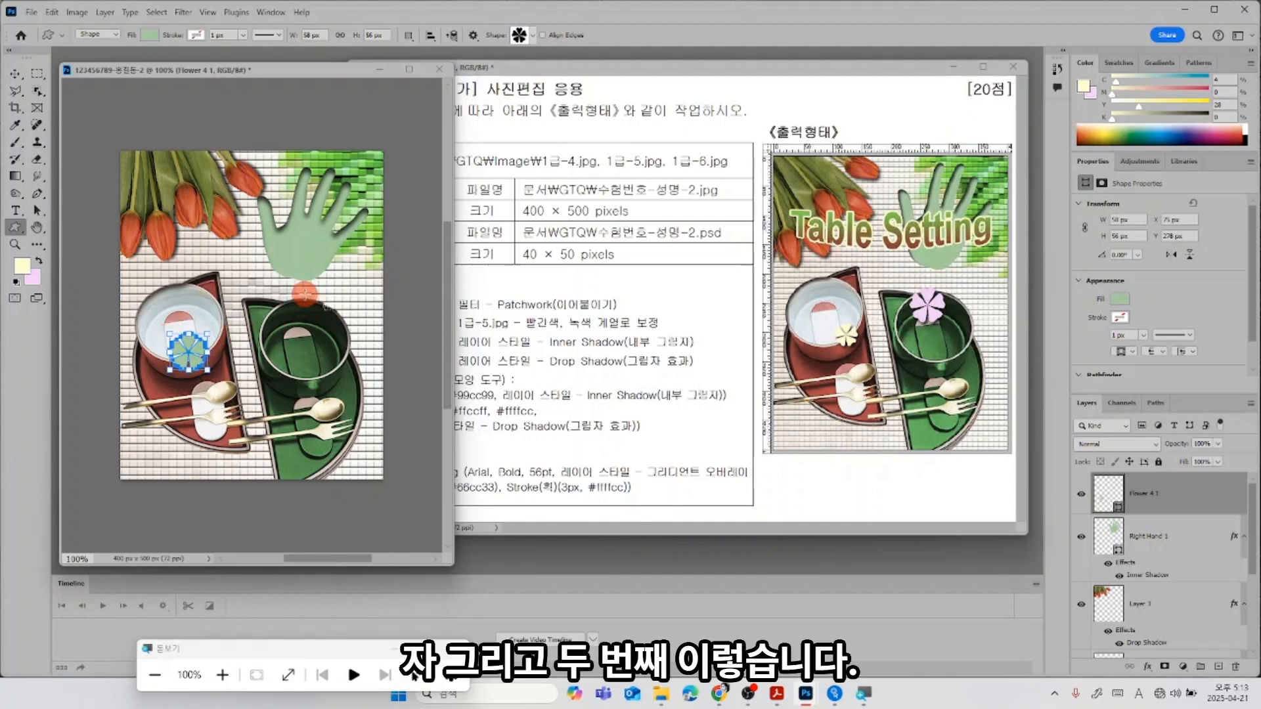
{"action": "left_click_drag", "start_coordinate": [288, 296], "coordinate": [348, 357]}
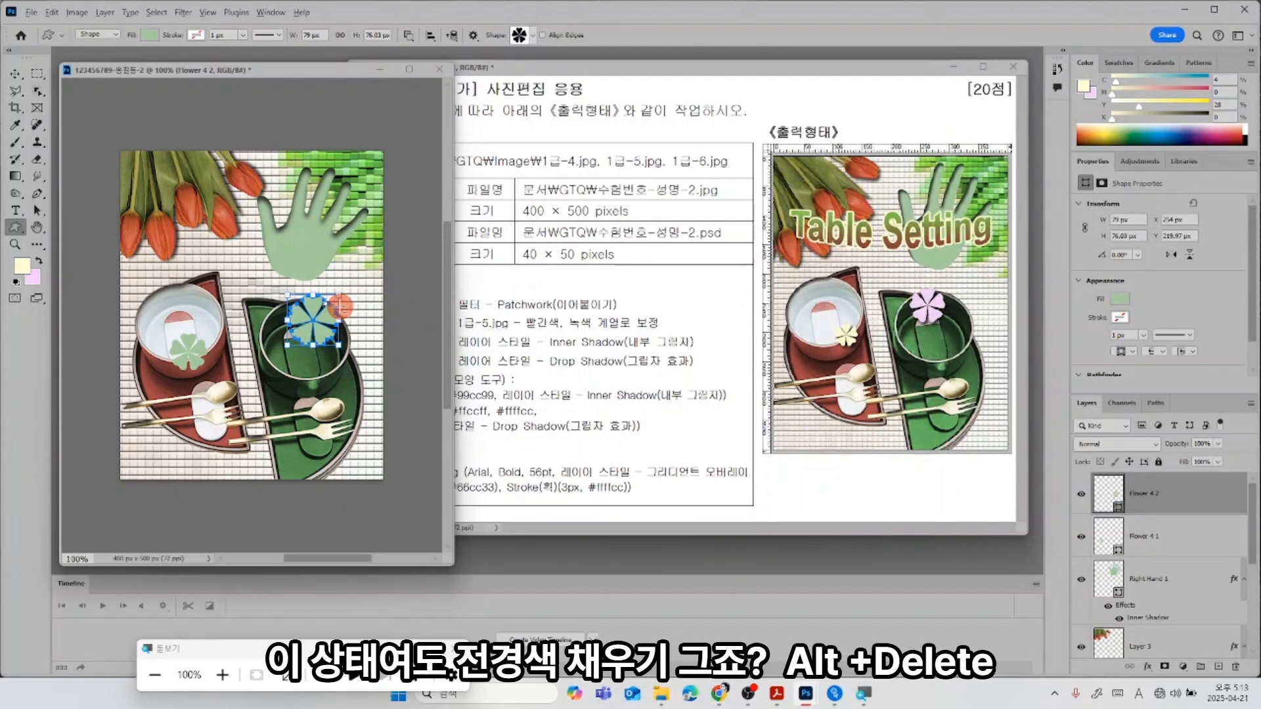
Fill the green bowl's flower with the #ffccff background color and the white bowl's flower with the #ffffcc foreground color.
{"action": "key", "text": "alt+Delete"}
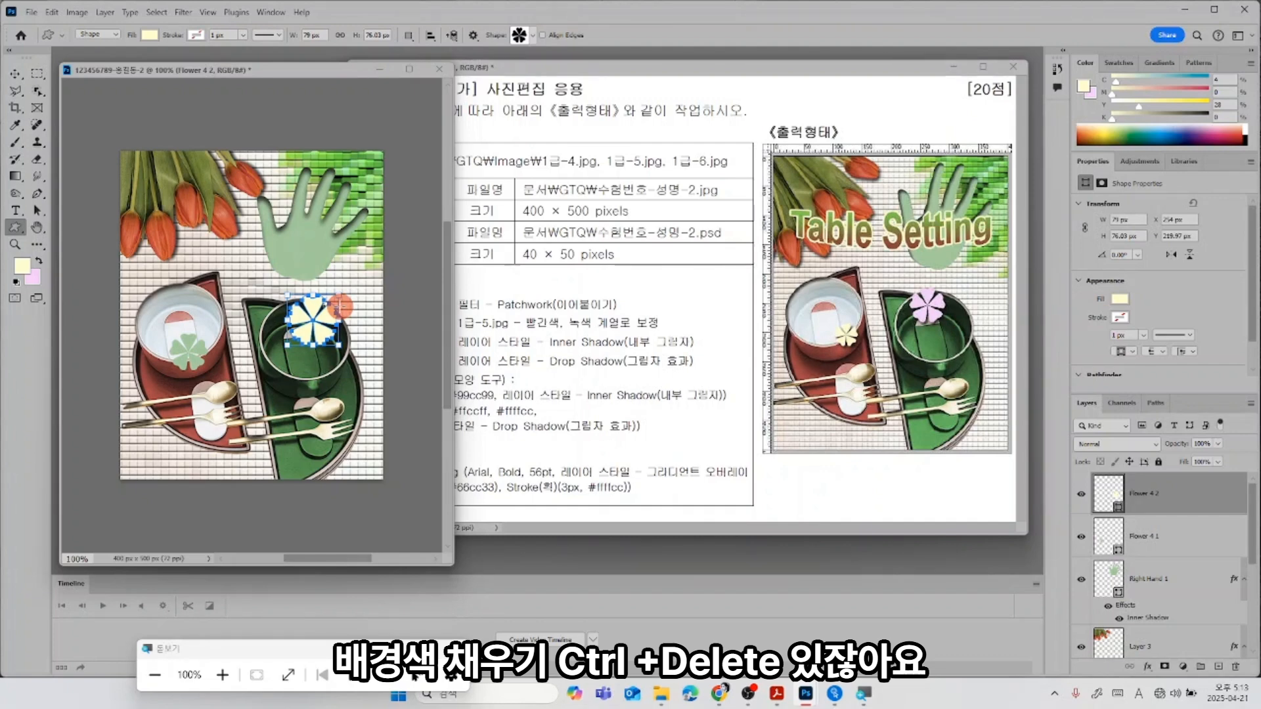
{"action": "key", "text": "ctrl+Delete"}
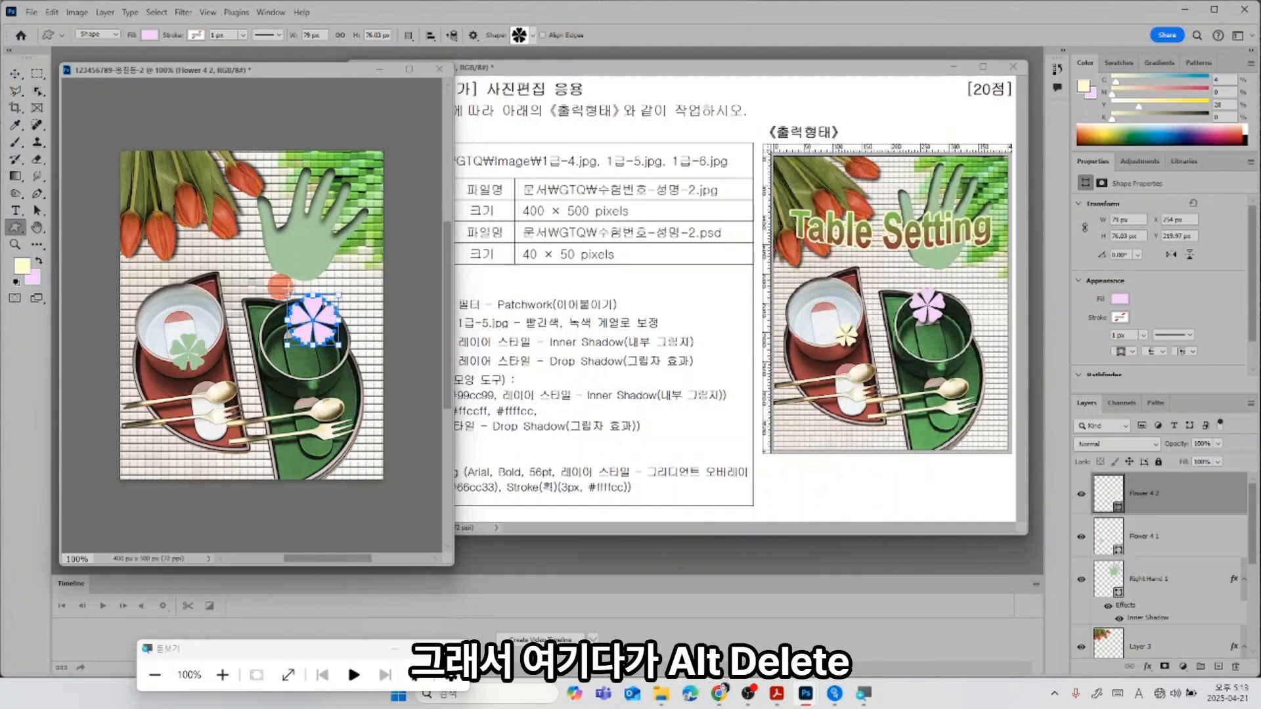
{"action": "left_click", "coordinate": [1166, 550]}
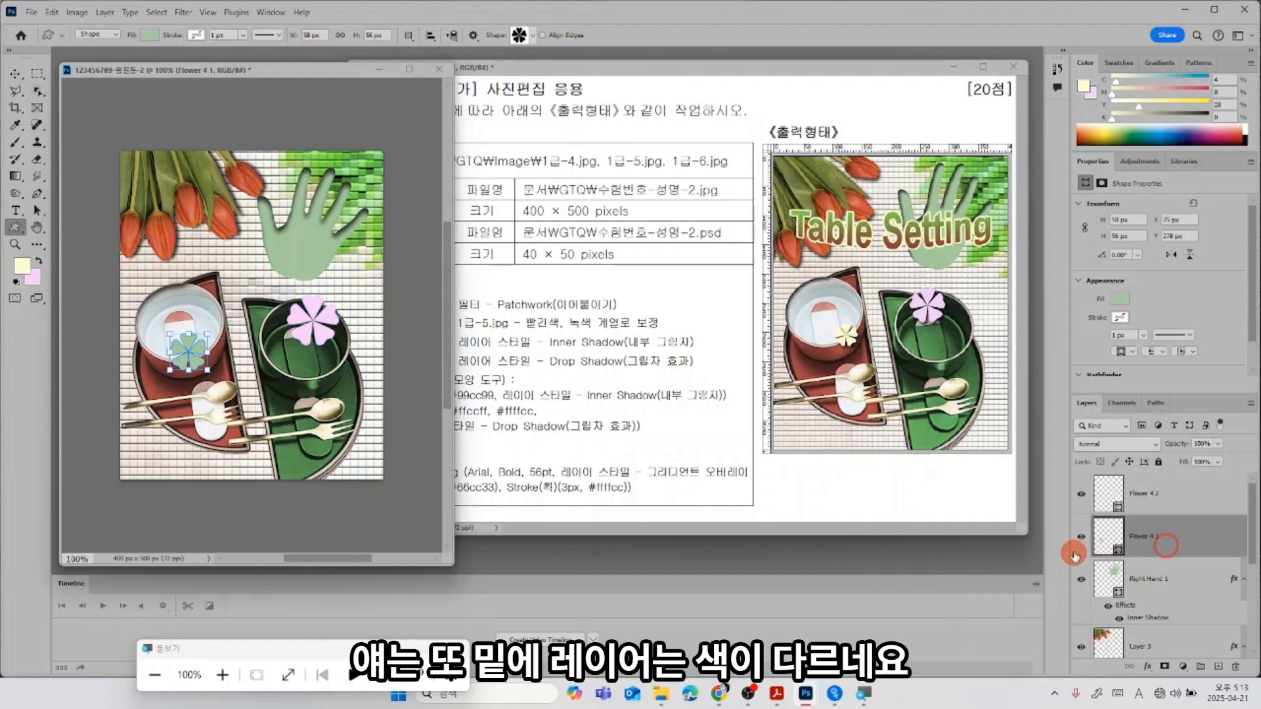
{"action": "key", "text": "ctrl+Delete"}
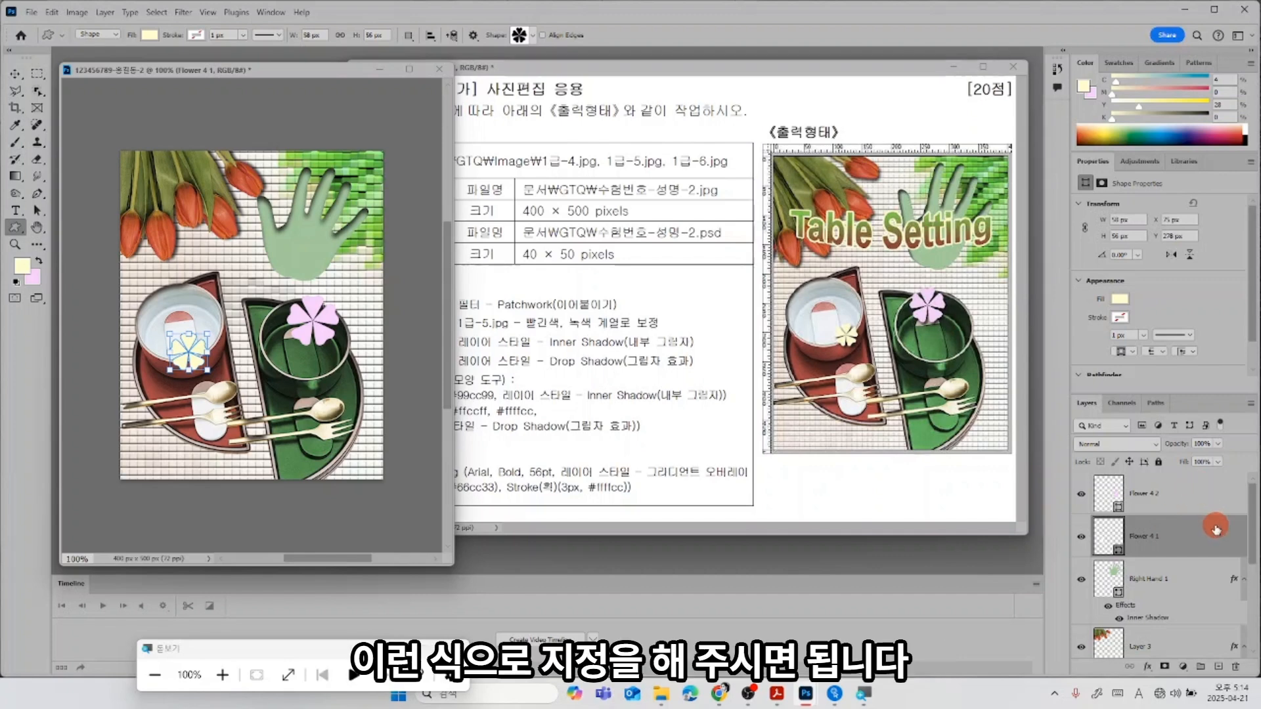
Apply a Drop Shadow layer style to the pink flower layer.
{"action": "double_click", "coordinate": [1201, 503]}
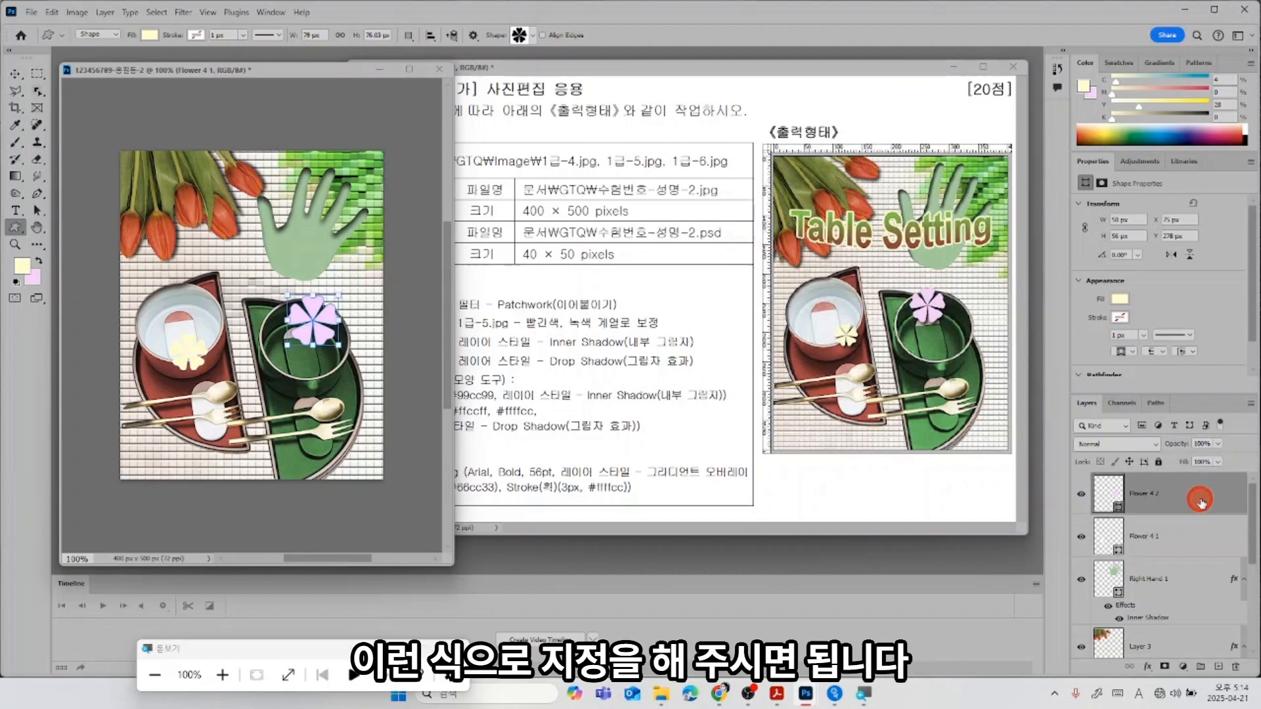
{"action": "left_click_drag", "start_coordinate": [1017, 340], "coordinate": [1026, 407]}
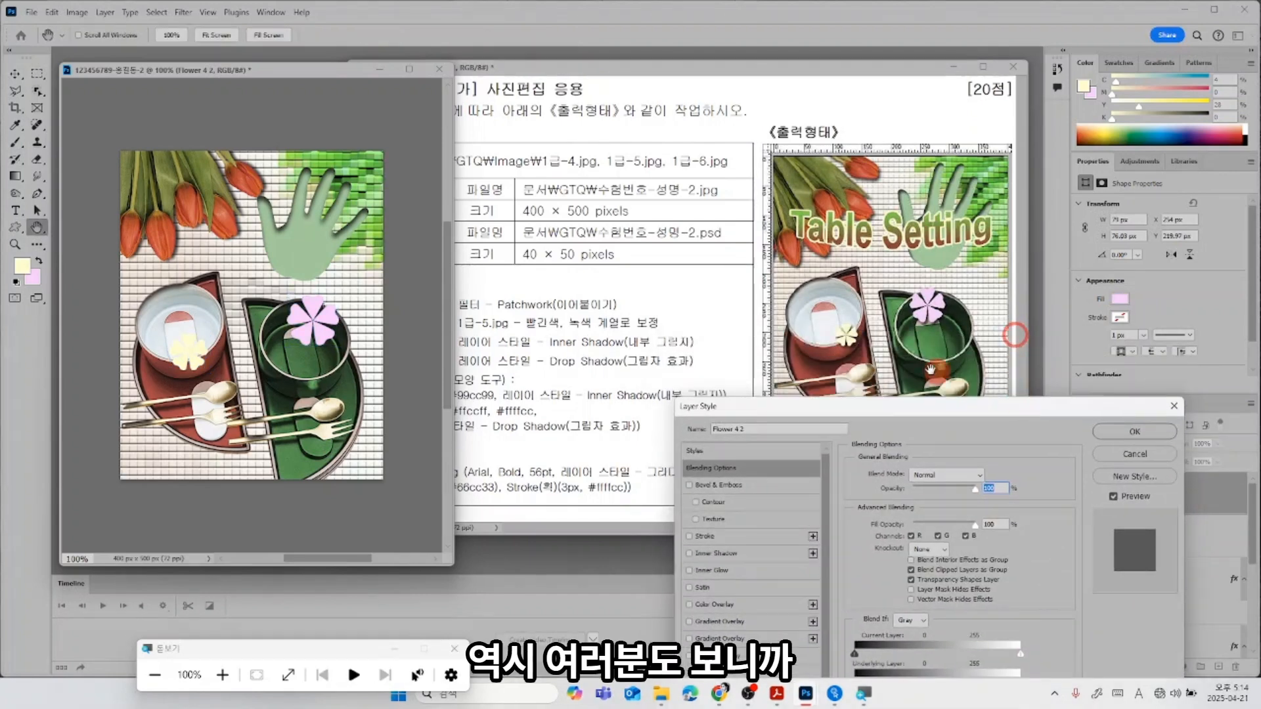
{"action": "left_click", "coordinate": [1170, 433]}
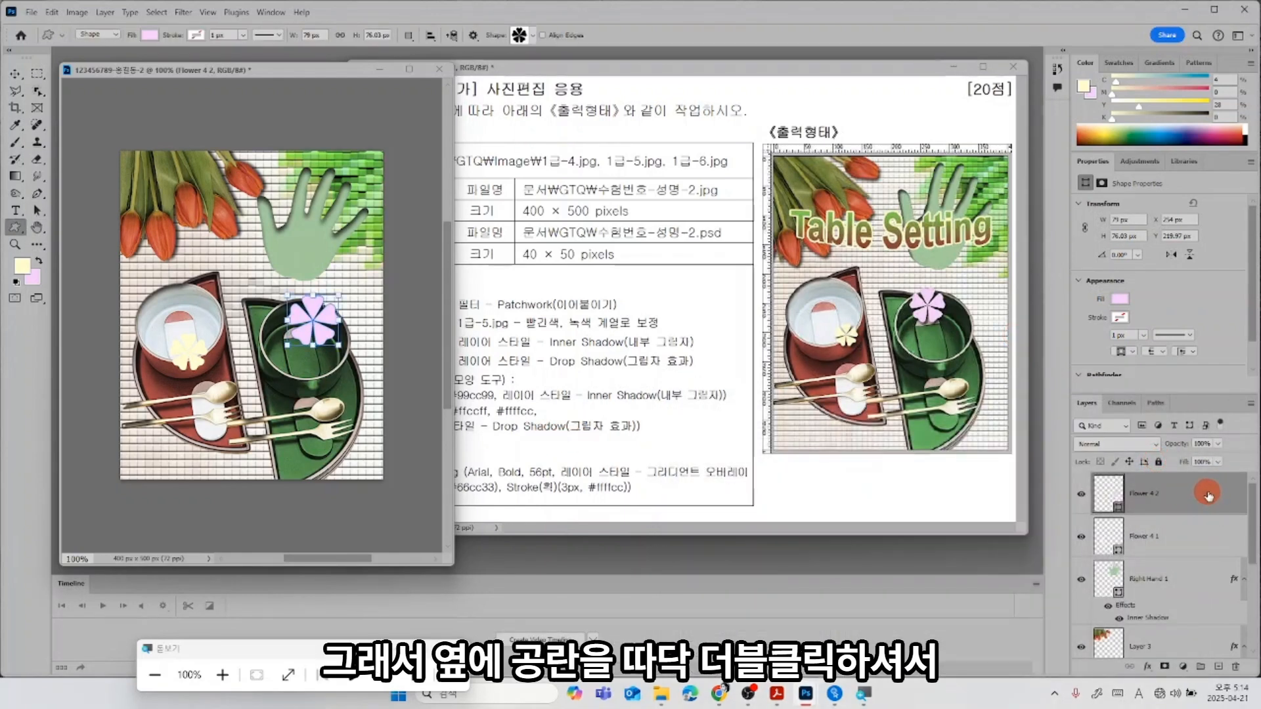
{"action": "double_click", "coordinate": [1208, 497]}
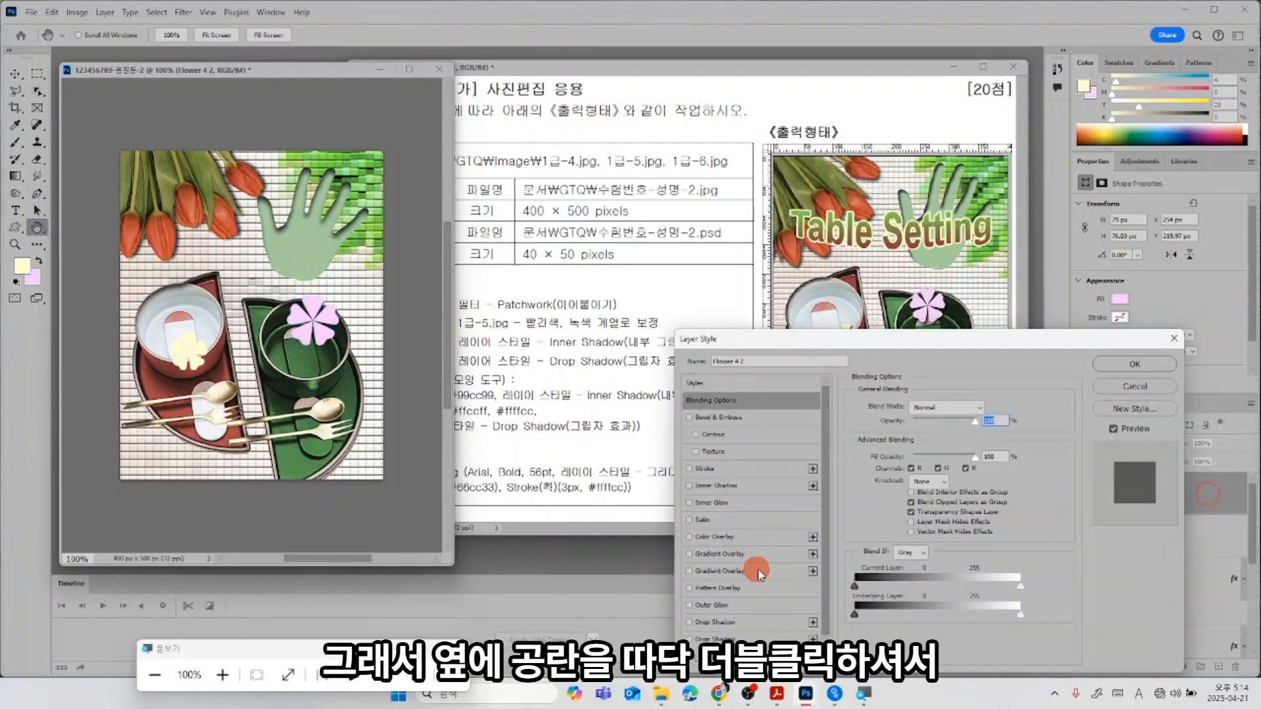
{"action": "left_click", "coordinate": [752, 623]}
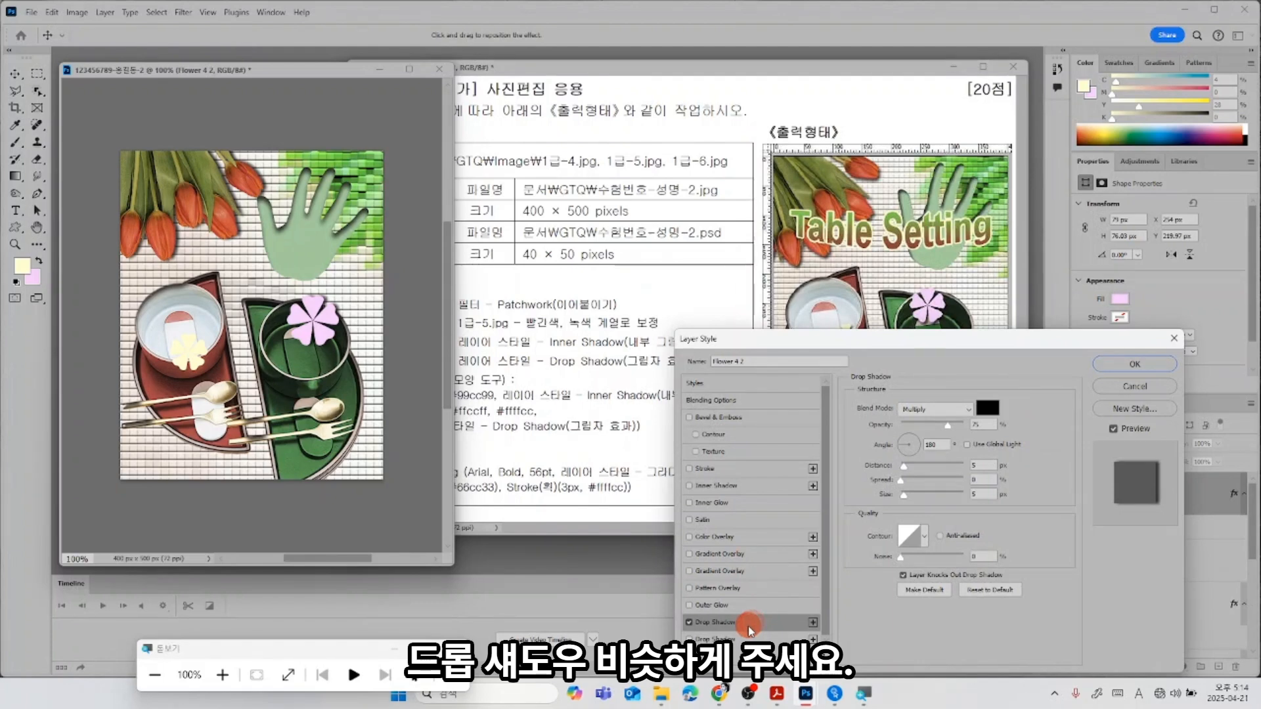
{"action": "left_click", "coordinate": [1156, 372]}
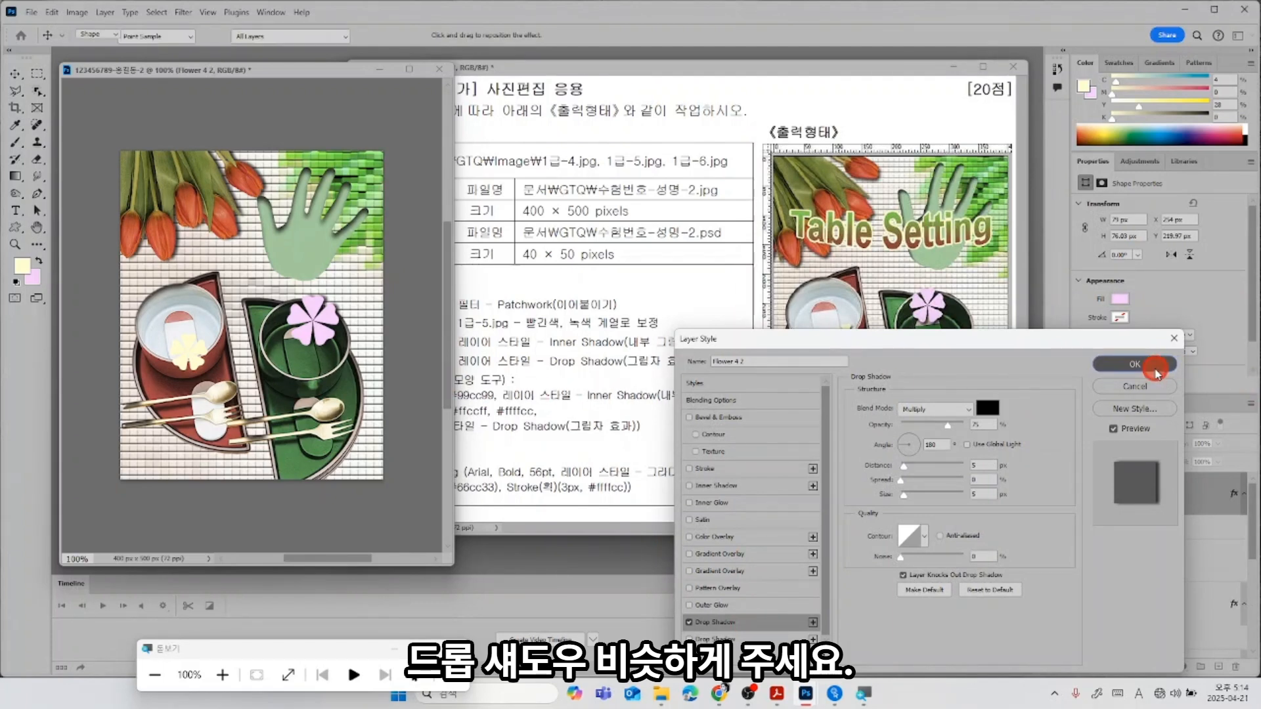
Scale the pink flower down to about 65 x 63 px and move it onto the green bowl's upper-left rim.
{"action": "key", "text": "ctrl+t"}
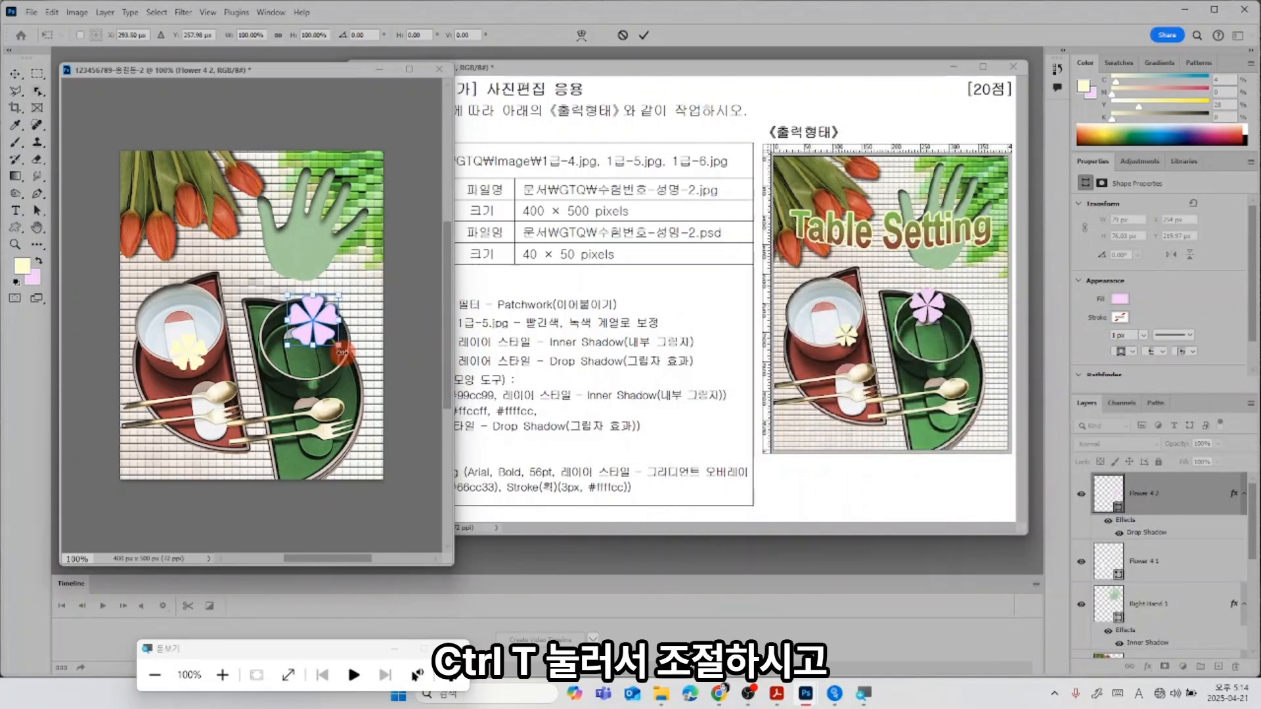
{"action": "left_click_drag", "start_coordinate": [338, 345], "coordinate": [304, 315]}
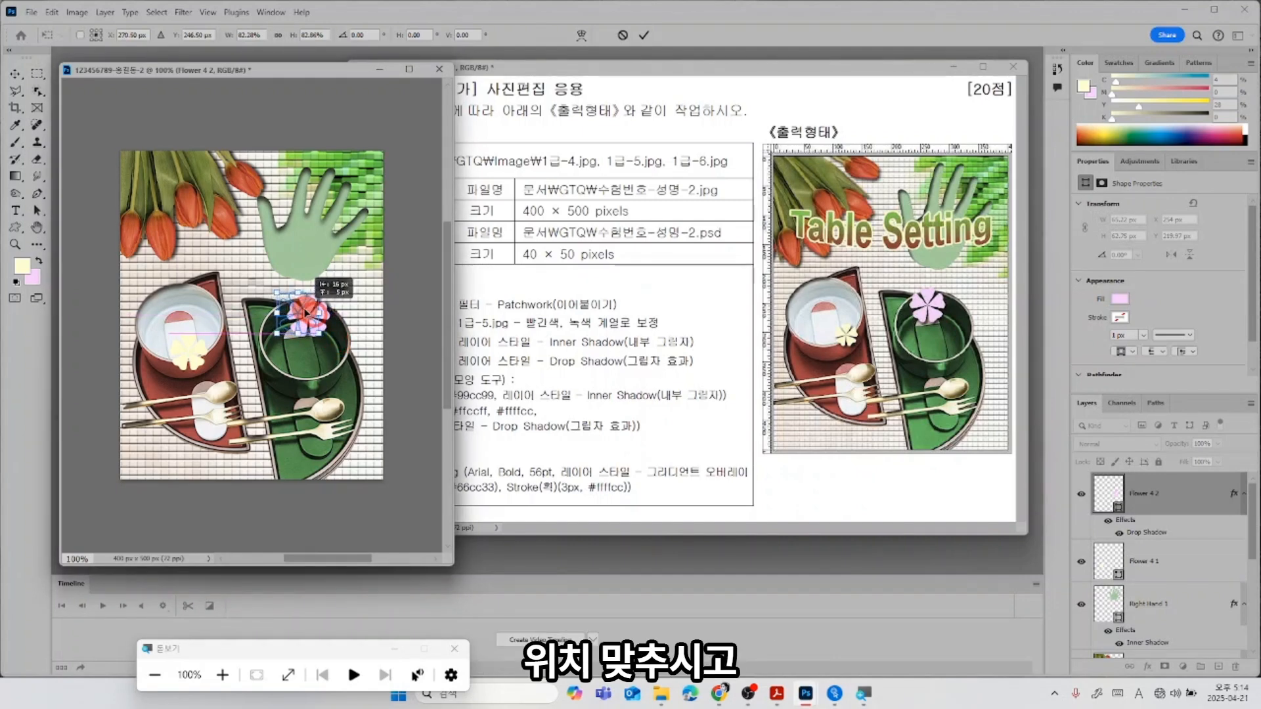
{"action": "left_click", "coordinate": [437, 331]}
Apply a Drop Shadow layer style to the yellow flower layer.
{"action": "double_click", "coordinate": [1204, 564]}
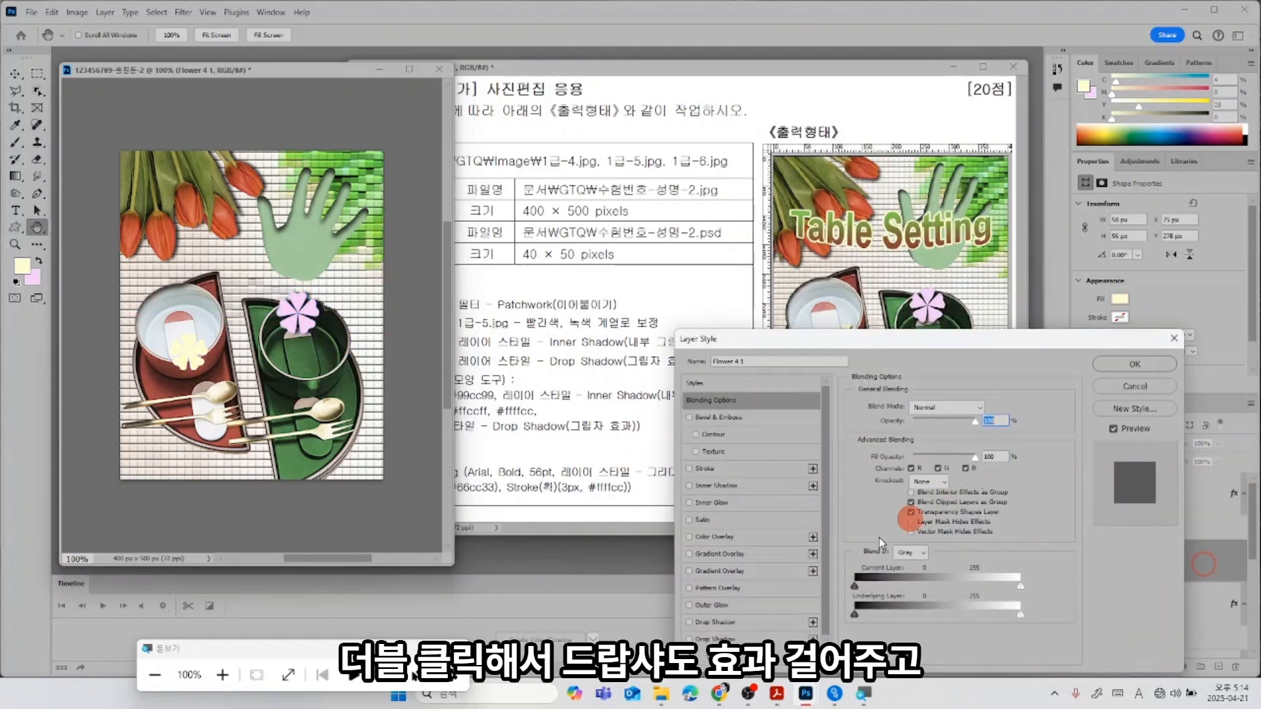
{"action": "left_click", "coordinate": [733, 622]}
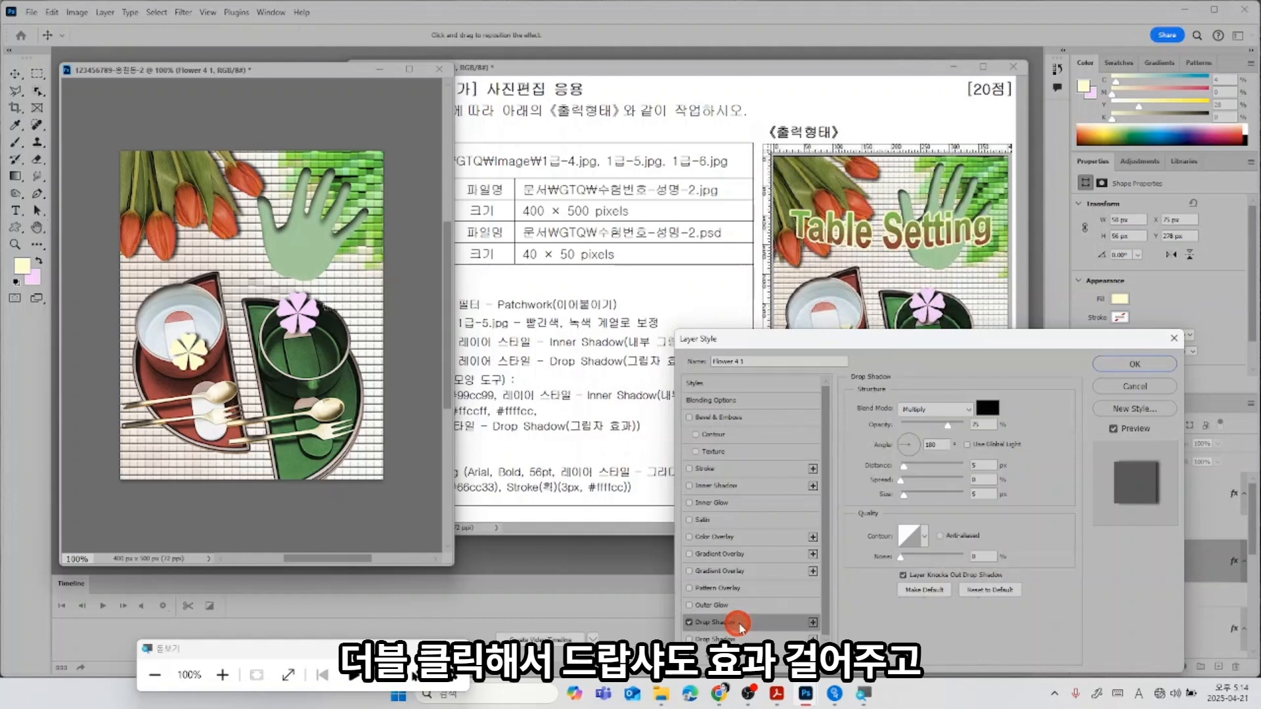
{"action": "left_click", "coordinate": [1137, 365]}
Shrink the yellow flower to about 43 x 40 px at the white bowl's lower-right edge, and select the pink flower layer.
{"action": "key", "text": "ctrl+t"}
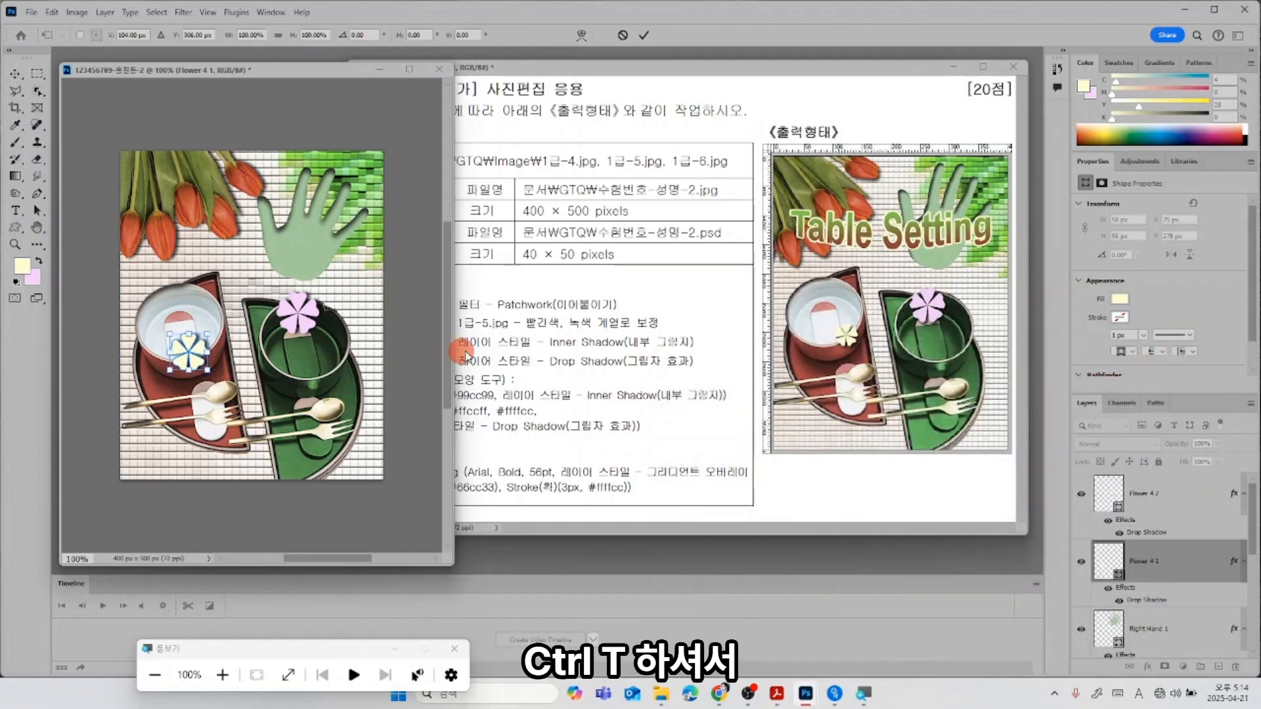
{"action": "left_click_drag", "start_coordinate": [209, 334], "coordinate": [207, 346]}
{"action": "key", "text": "Return"}
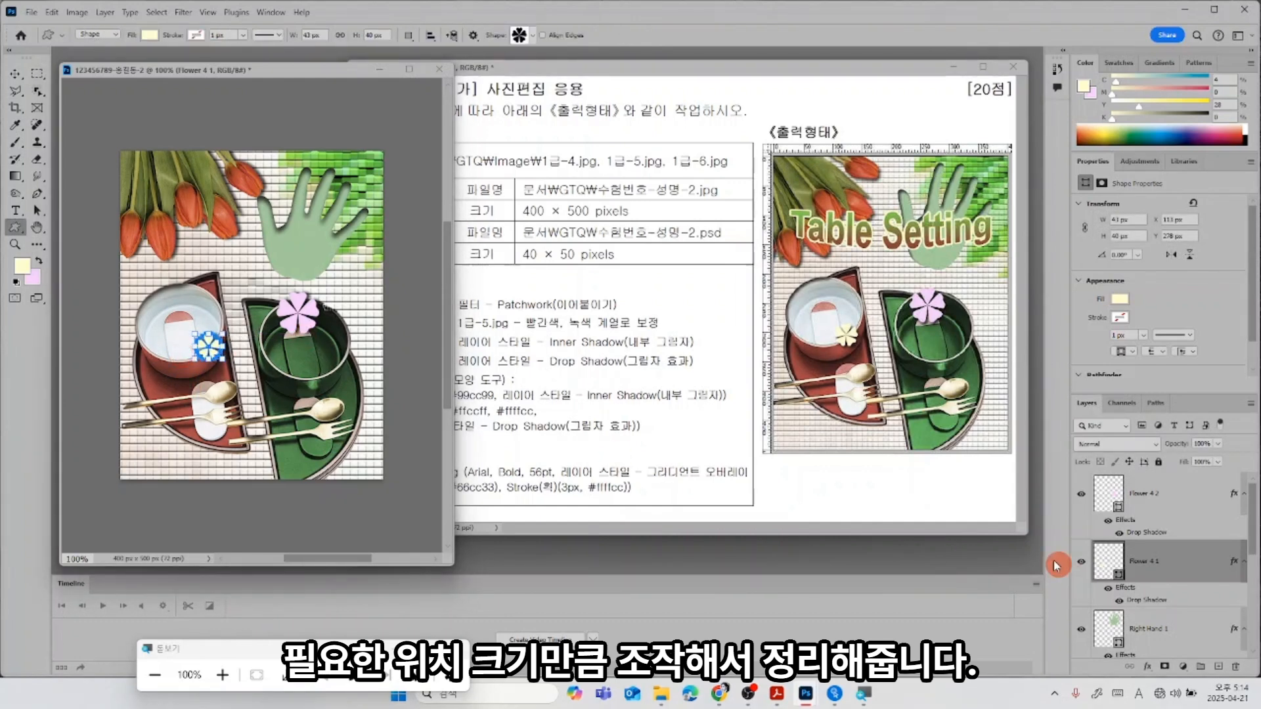
{"action": "left_click", "coordinate": [1161, 502]}
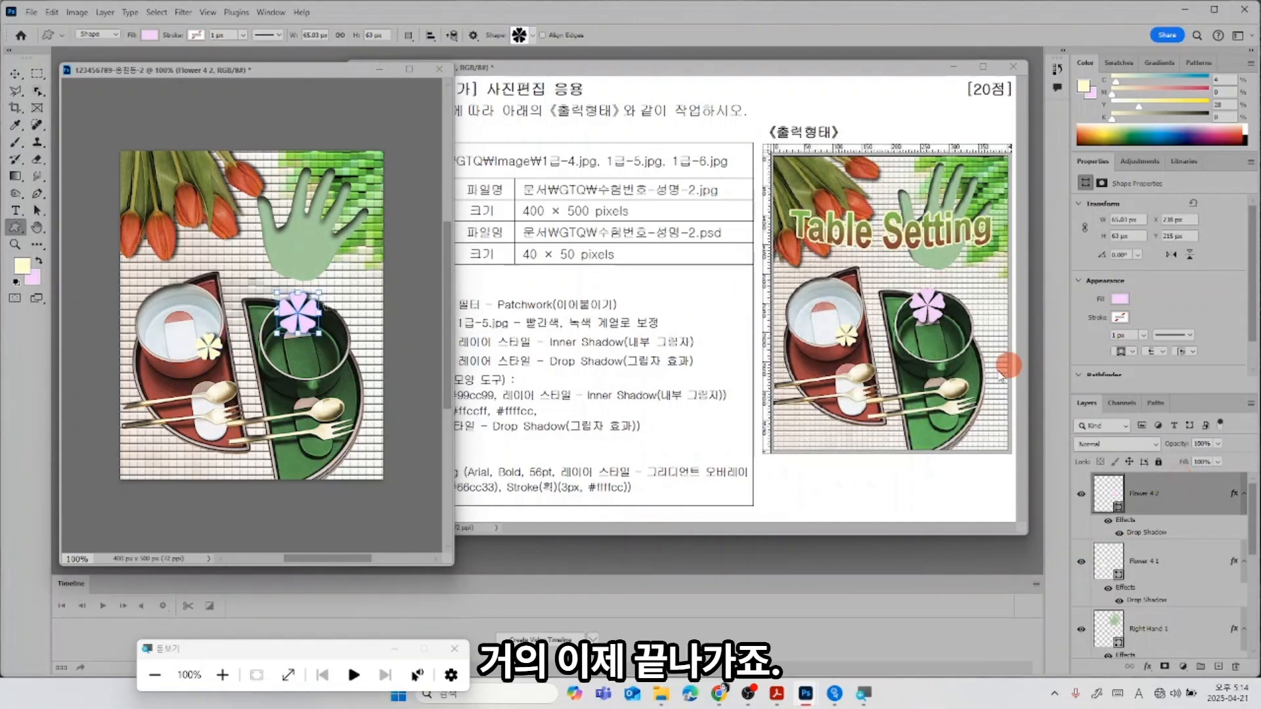
Set the foreground color to the first gradient color, #993333, from the instruction document.
{"action": "left_click", "coordinate": [661, 446]}
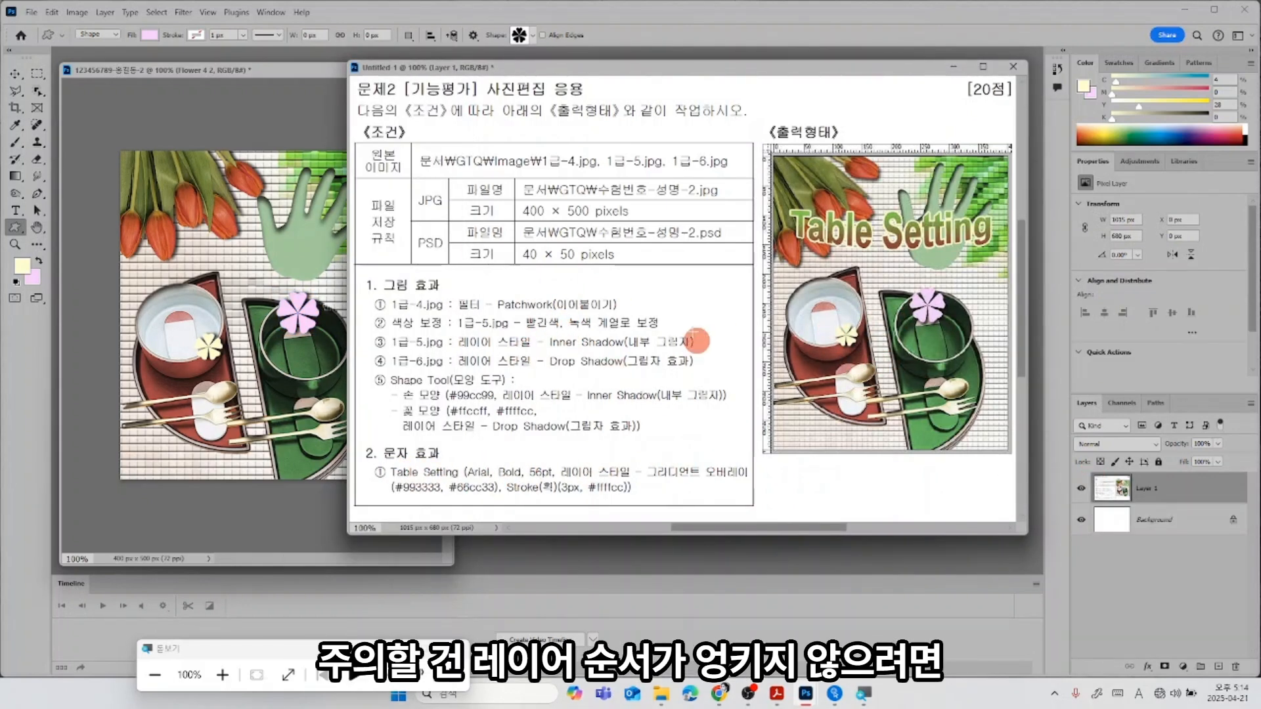
{"action": "left_click", "coordinate": [270, 288]}
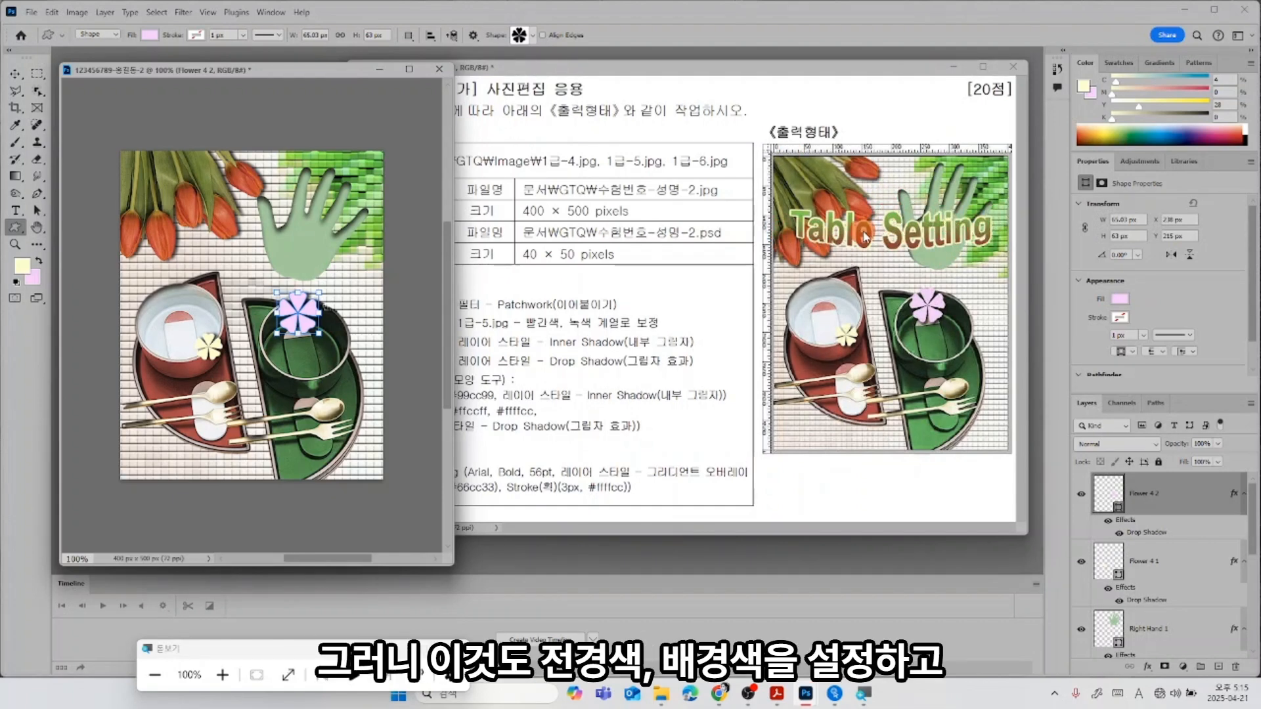
{"action": "left_click", "coordinate": [675, 449]}
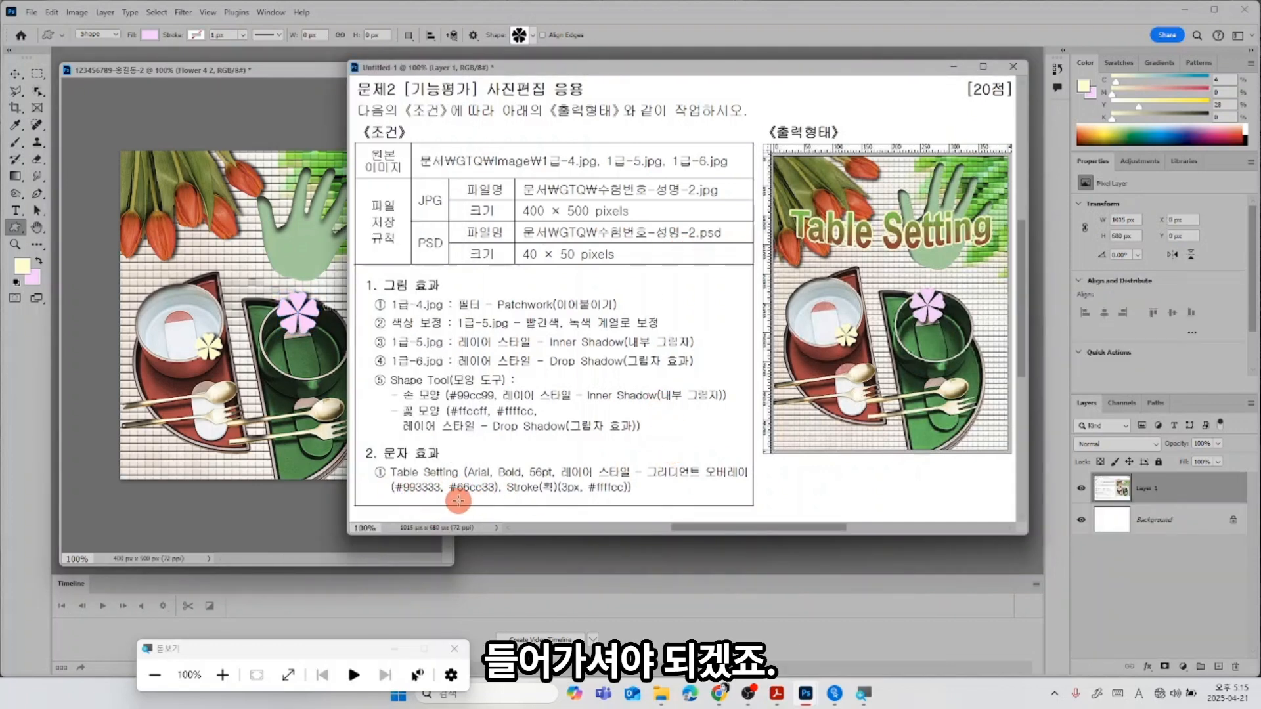
{"action": "left_click", "coordinate": [22, 267]}
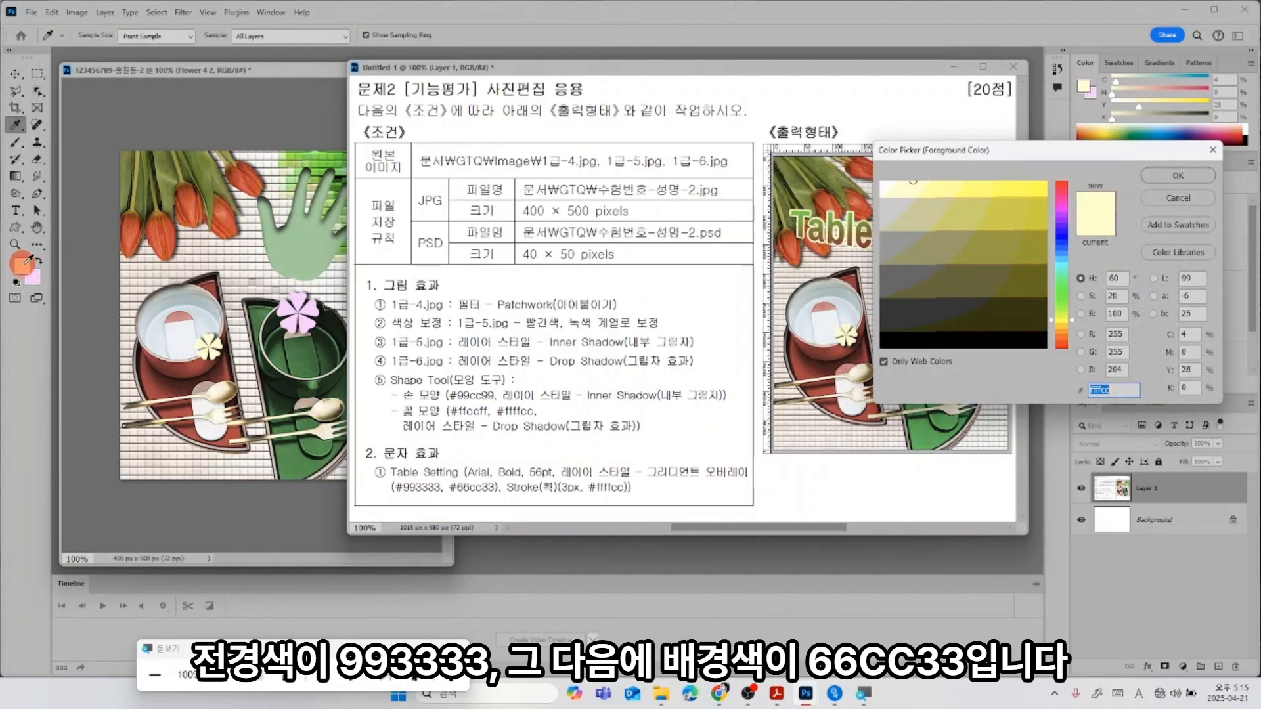
{"action": "type", "text": "99"}
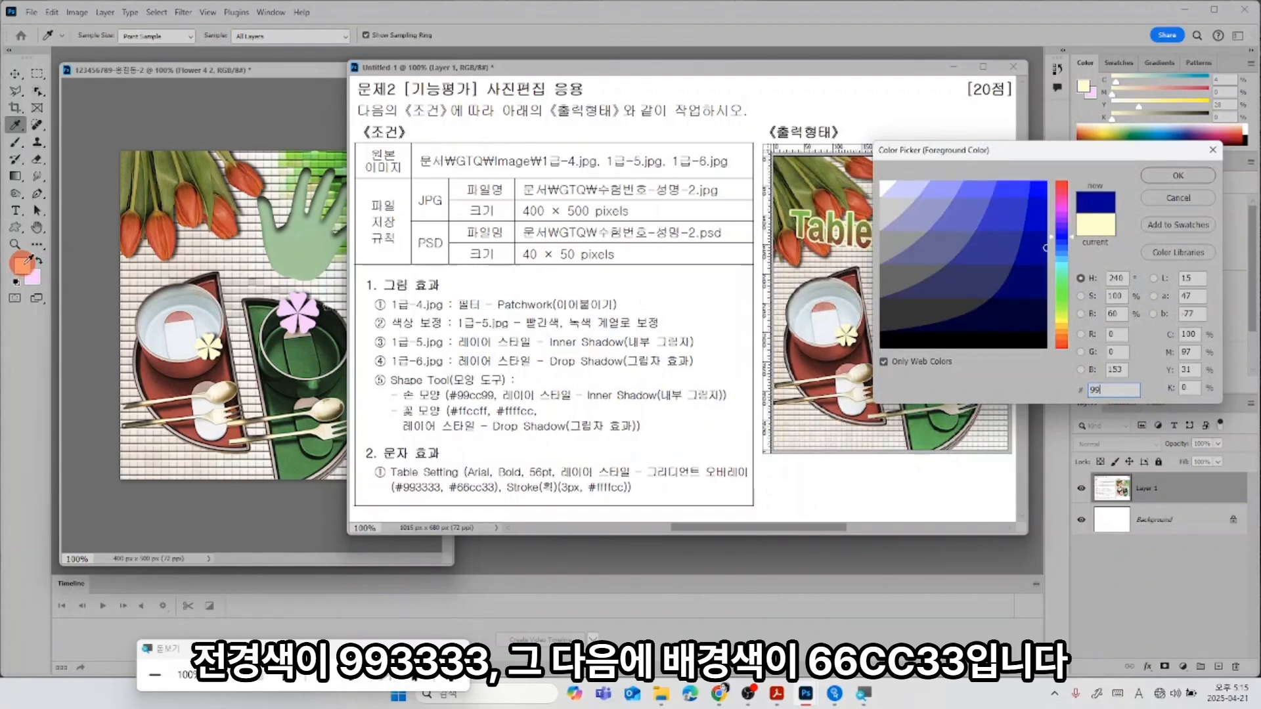
{"action": "type", "text": "3333"}
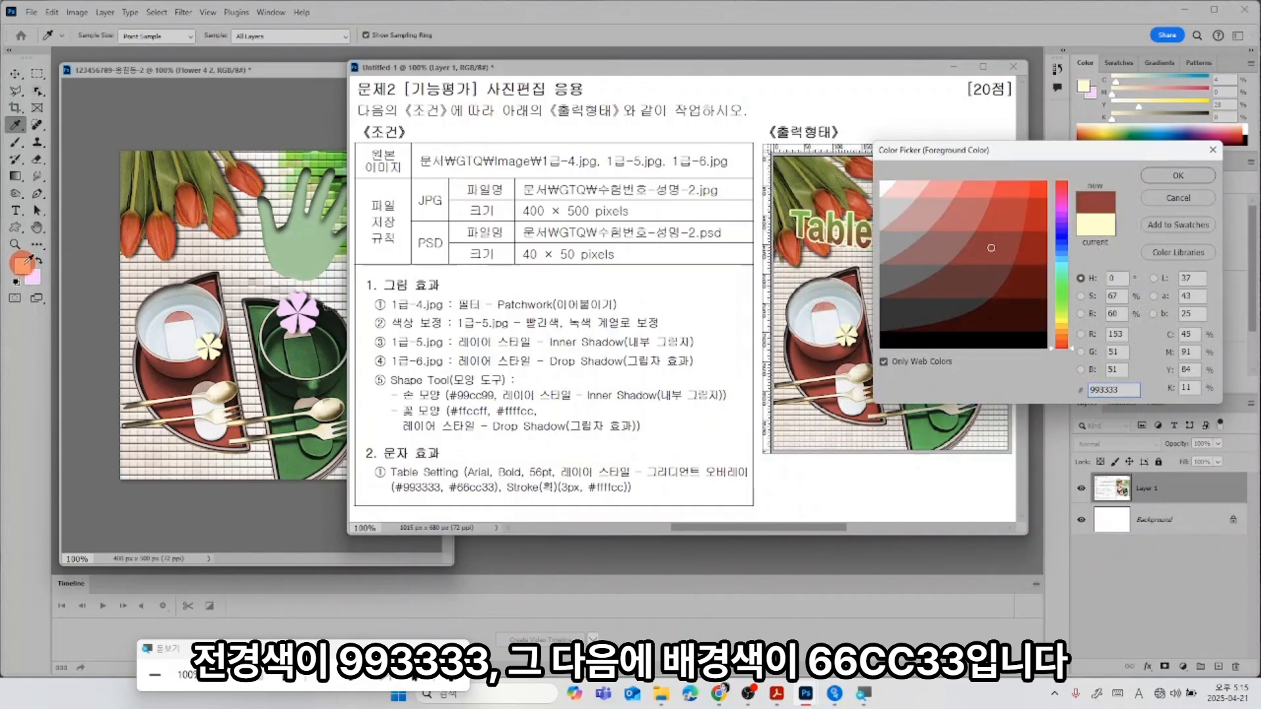
{"action": "key", "text": "Return"}
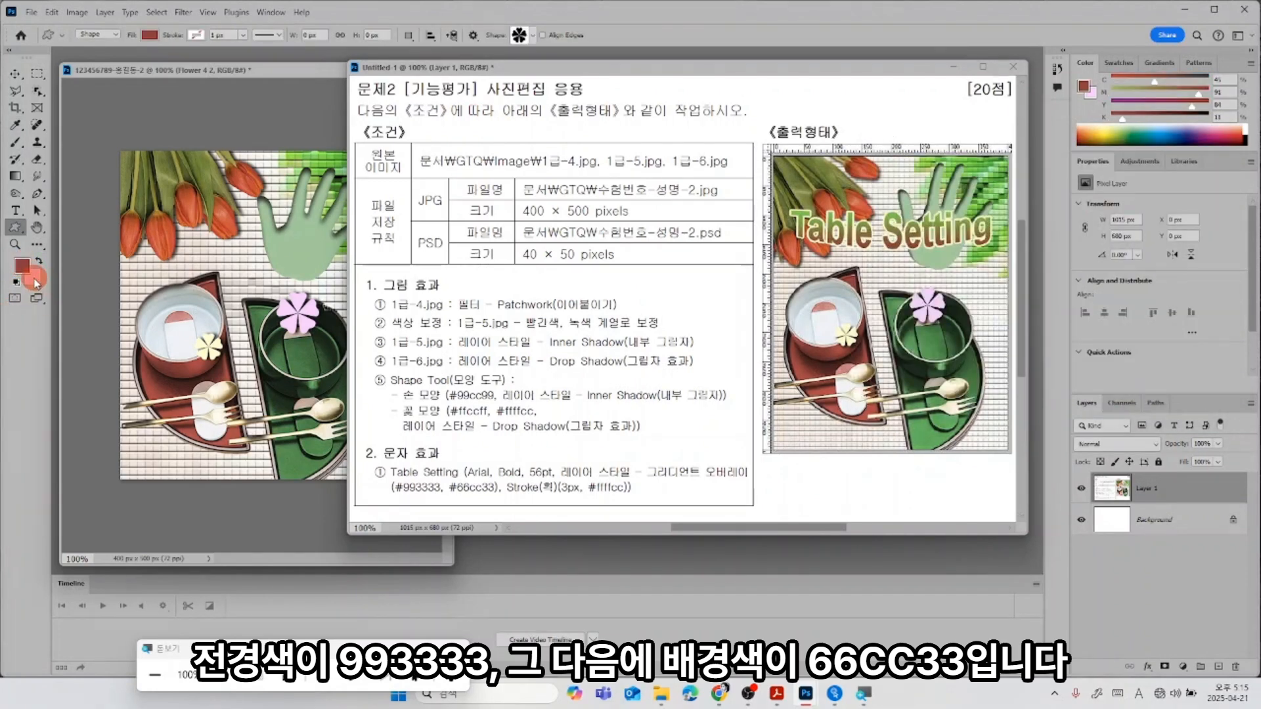
Set the background color to the second gradient color, #66cc33.
{"action": "left_click", "coordinate": [35, 280]}
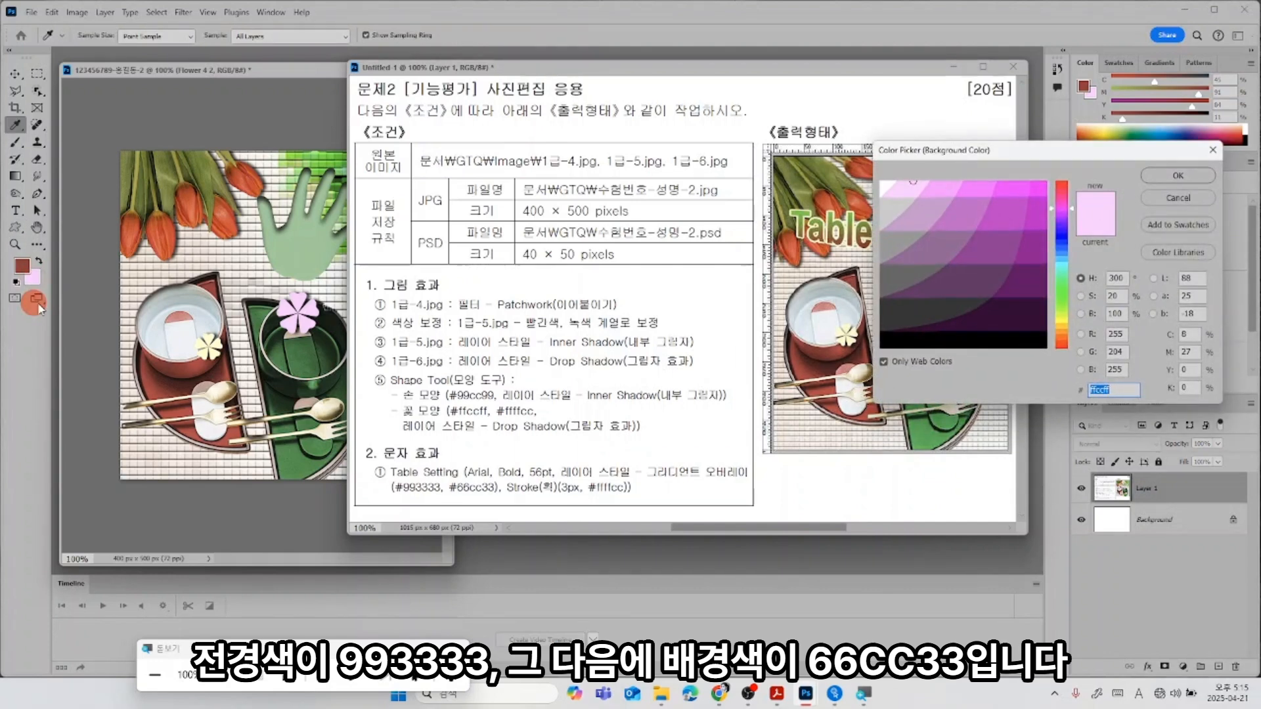
{"action": "type", "text": "66c"}
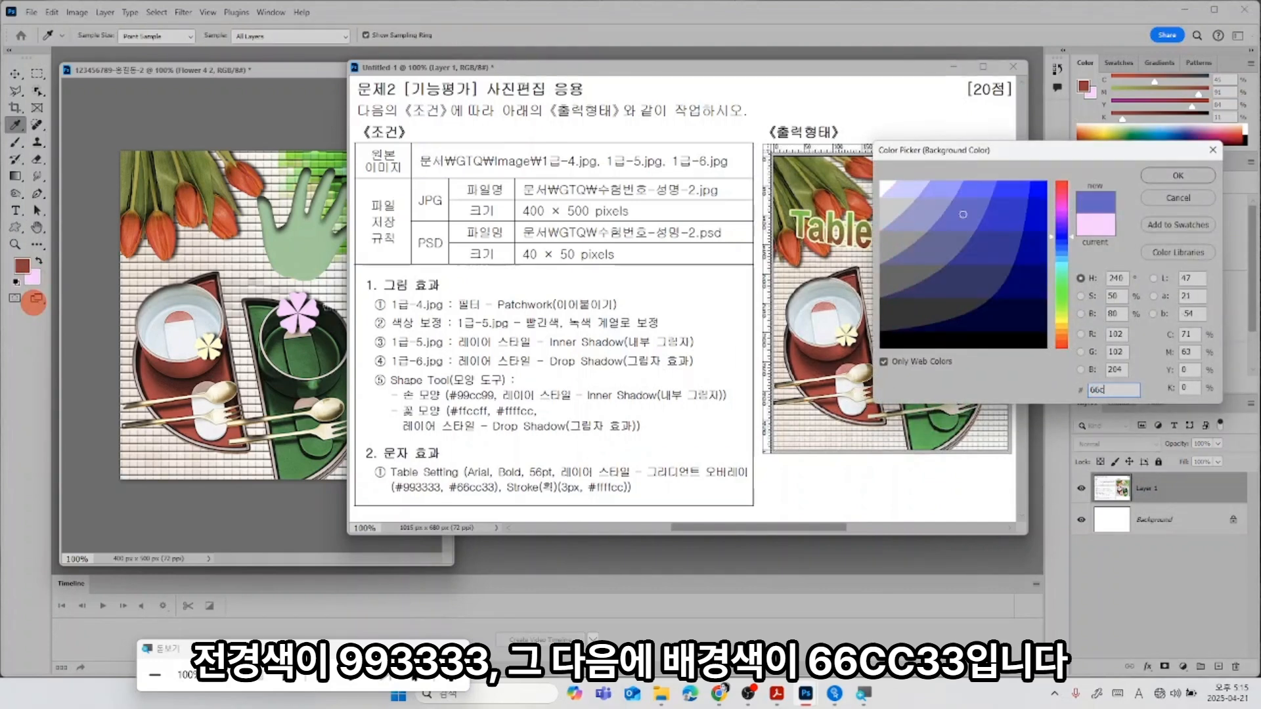
{"action": "type", "text": "c33"}
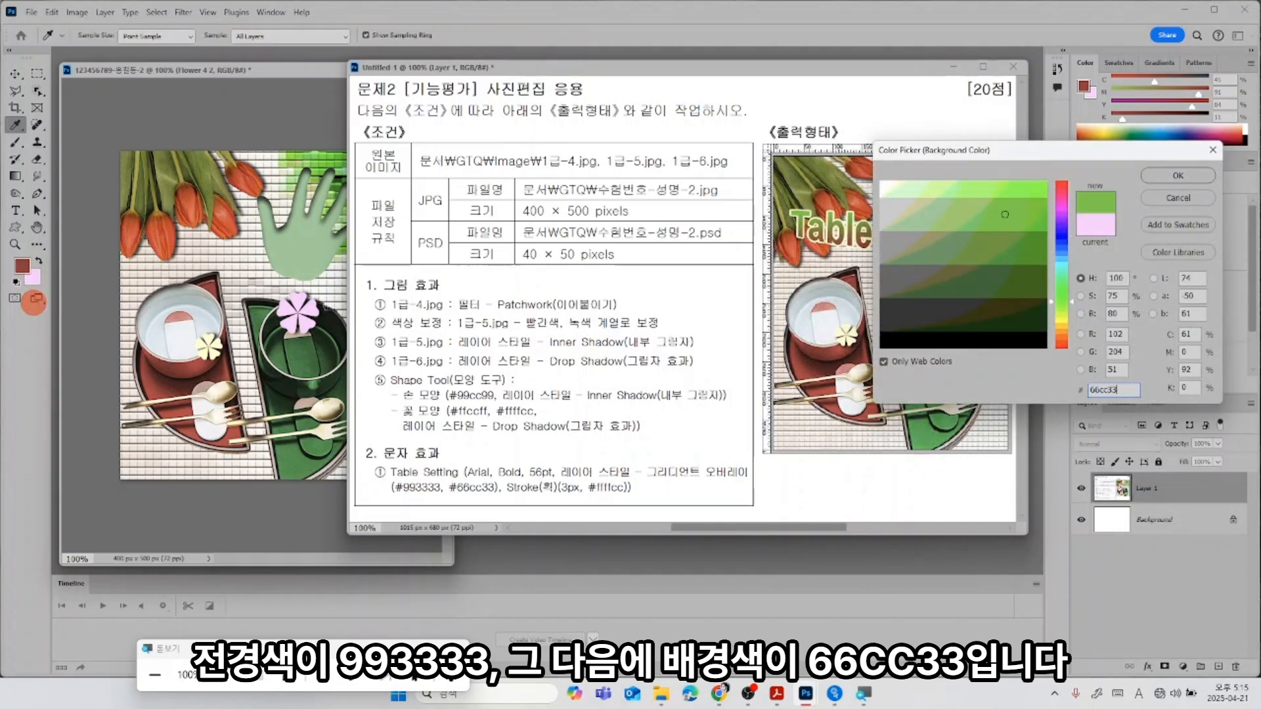
{"action": "key", "text": "Return"}
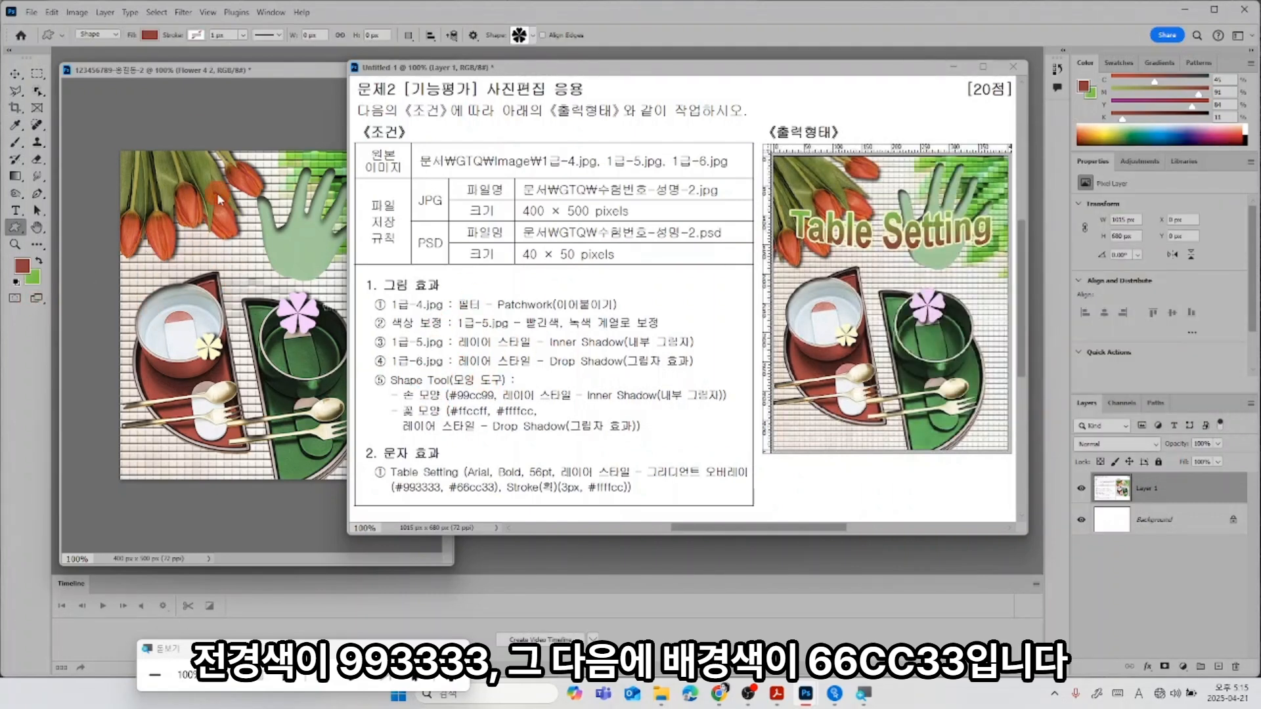
Add the horizontal text "Table Setting" across the tulips and the hand in the 400 x 500 px composition.
{"action": "left_click", "coordinate": [226, 73]}
{"action": "left_click", "coordinate": [17, 211]}
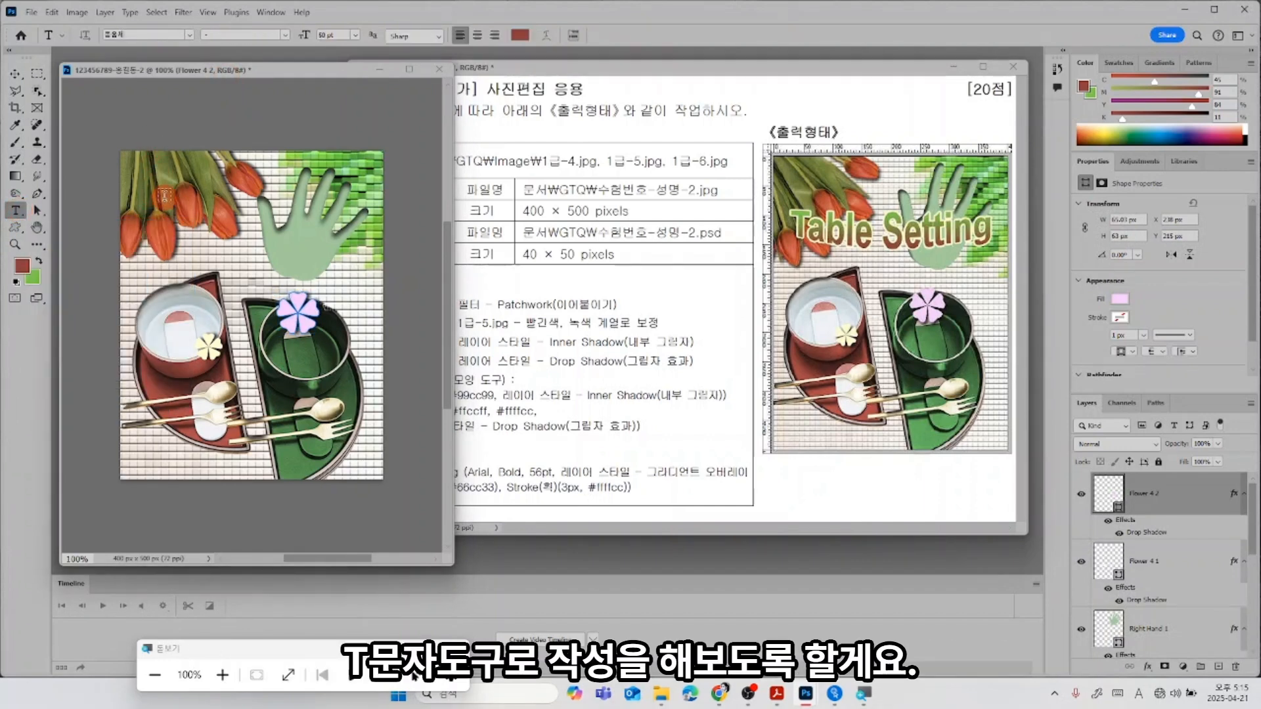
{"action": "left_click", "coordinate": [160, 245]}
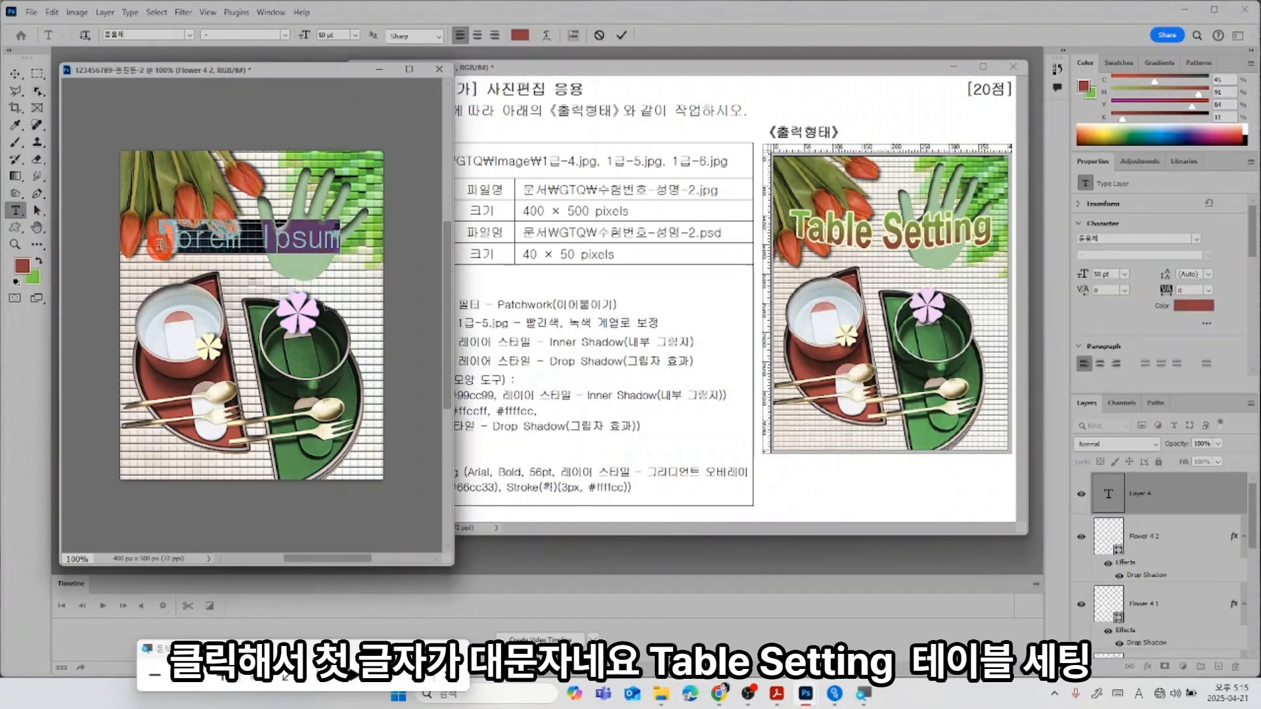
{"action": "key", "text": "BackSpace"}
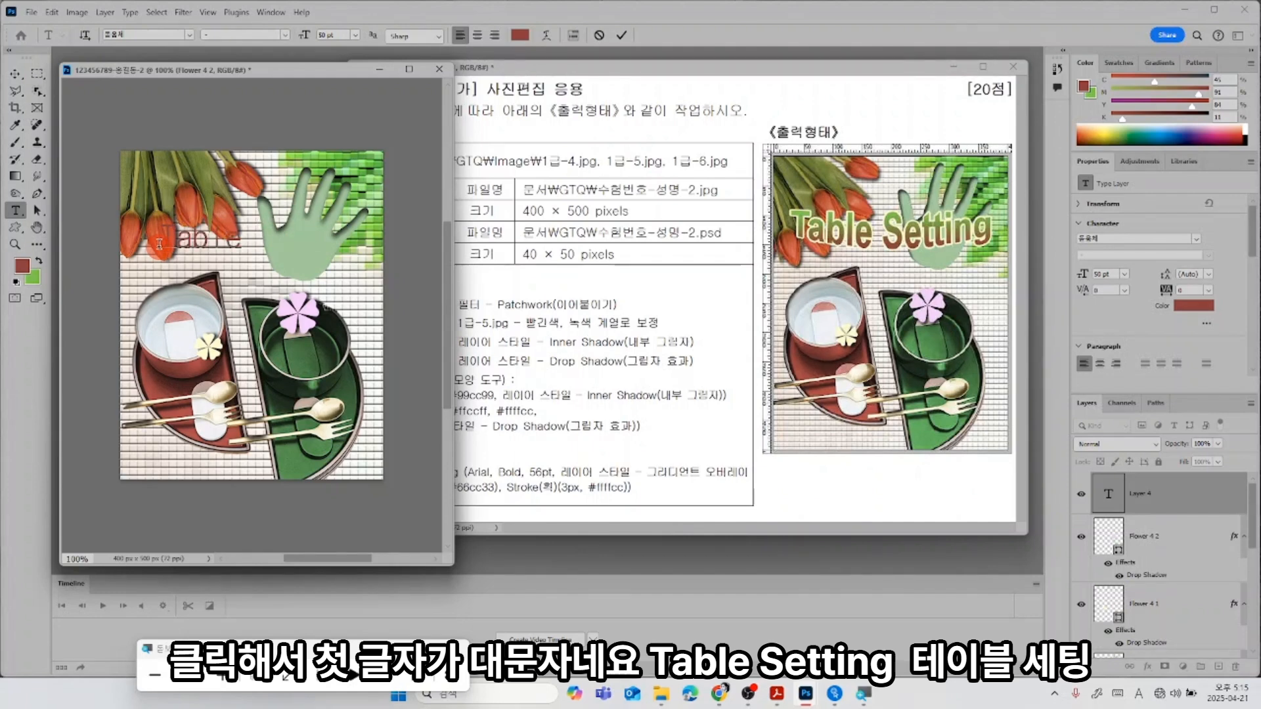
{"action": "type", "text": "Table Setting"}
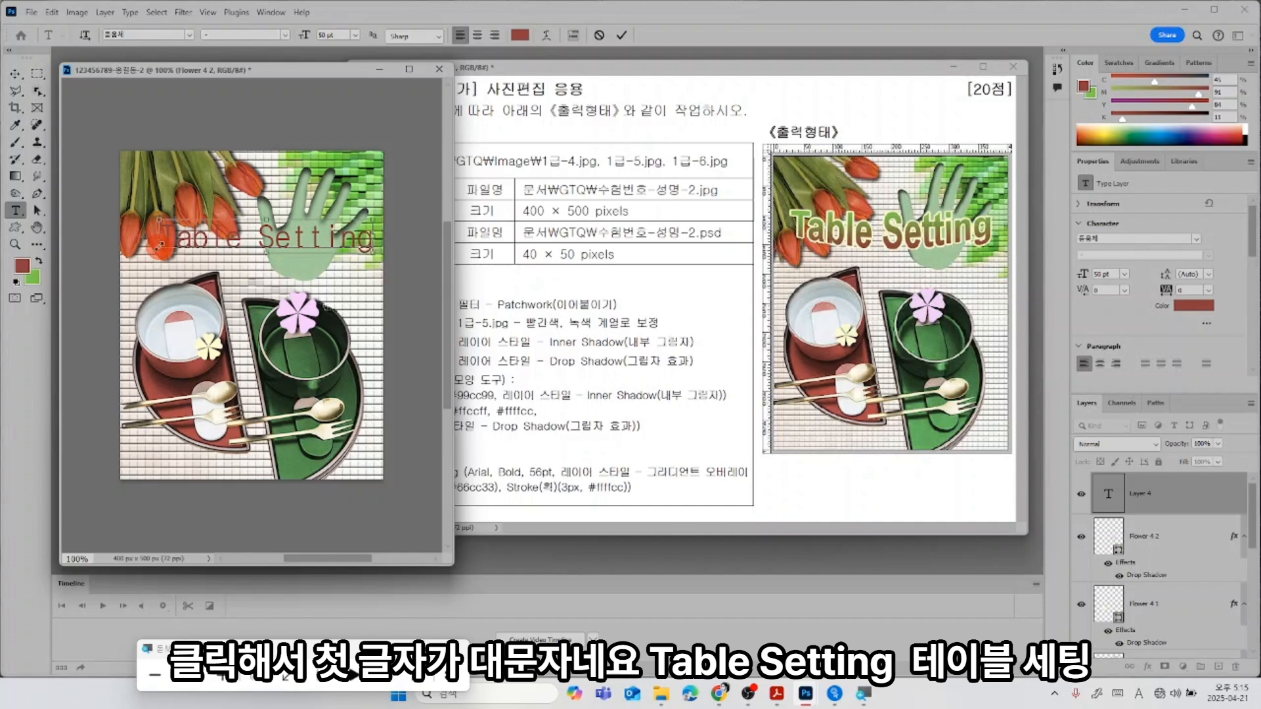
Set the whole "Table Setting" text to Arial Bold at 56 pt.
{"action": "key", "text": "ctrl+a"}
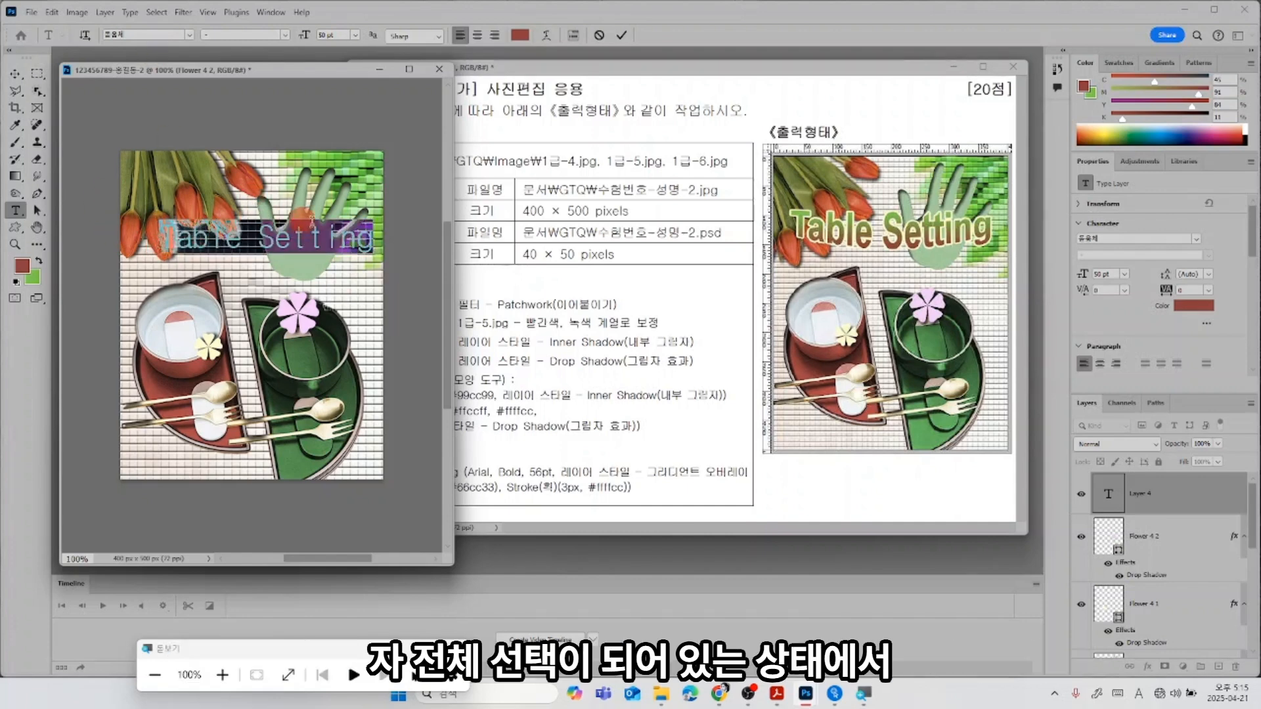
{"action": "left_click", "coordinate": [139, 34]}
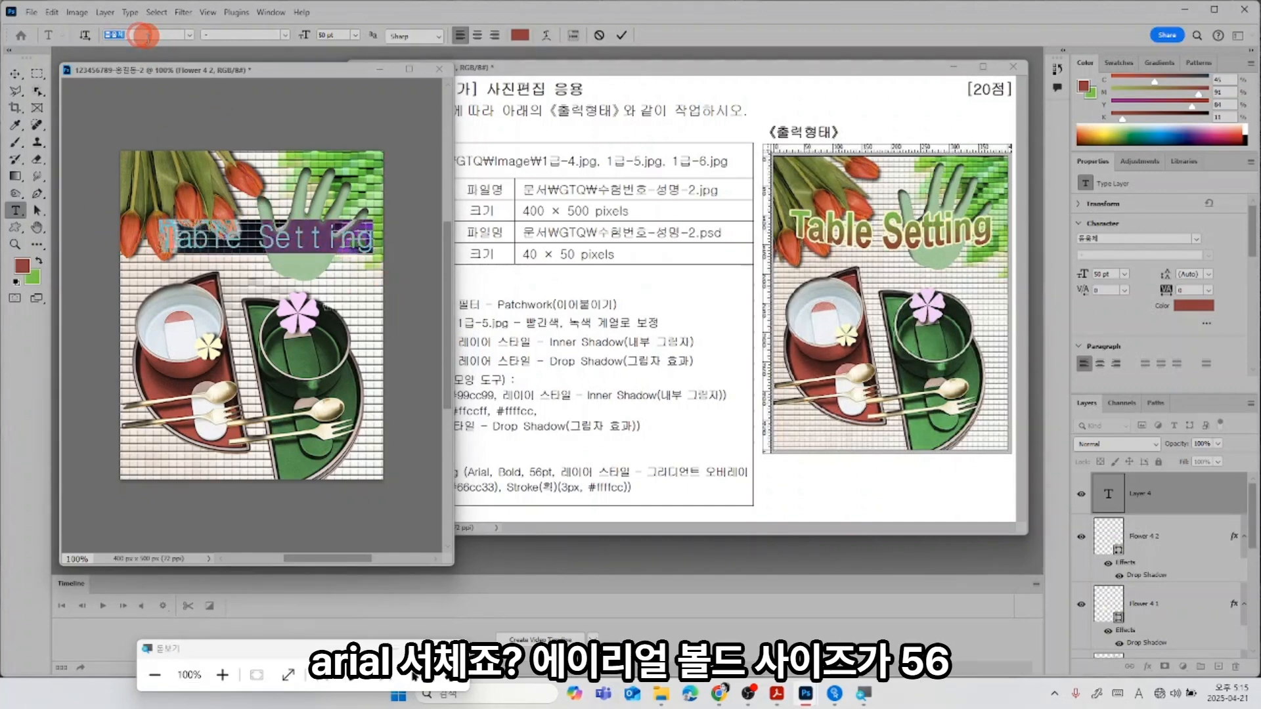
{"action": "type", "text": "ar"}
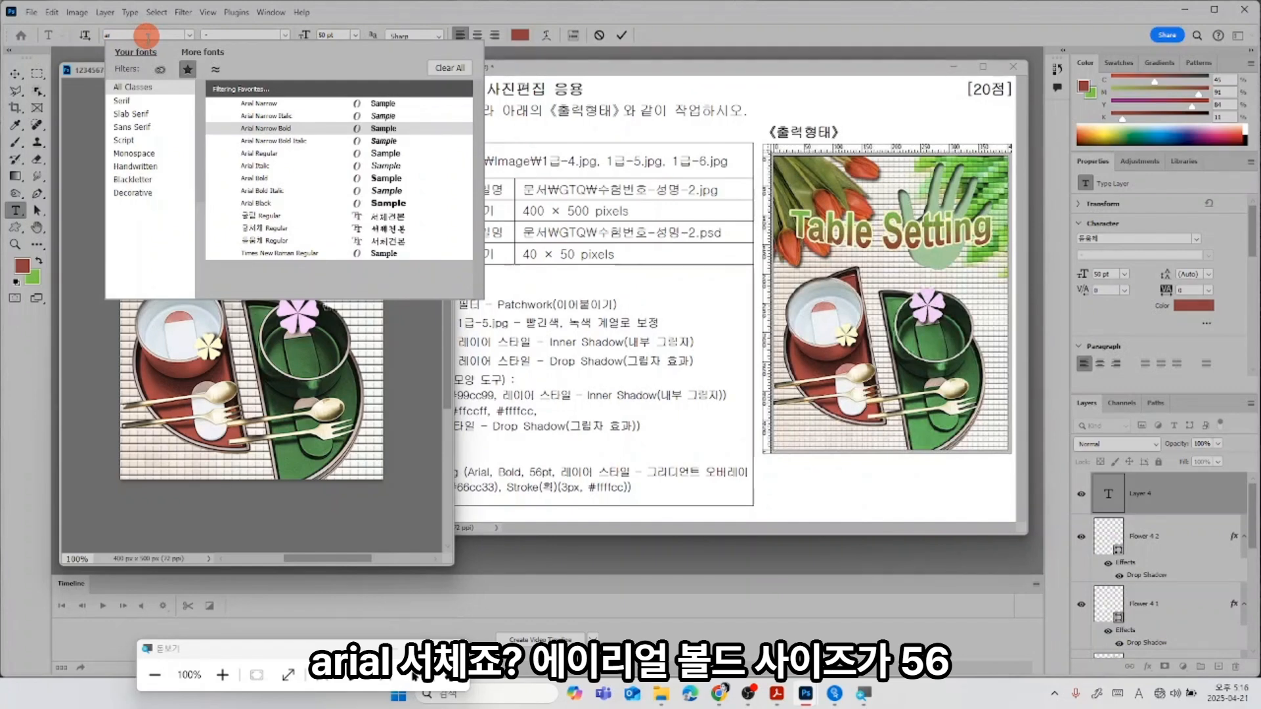
{"action": "type", "text": "ial"}
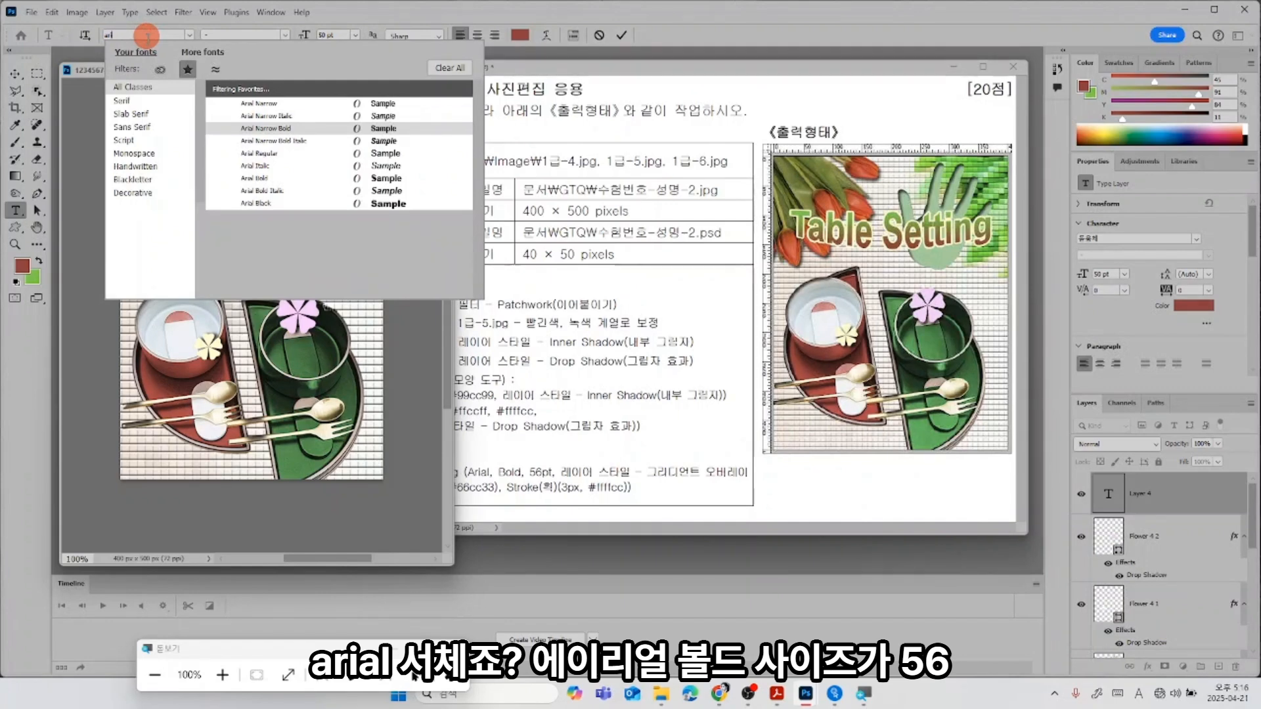
{"action": "left_click", "coordinate": [262, 180]}
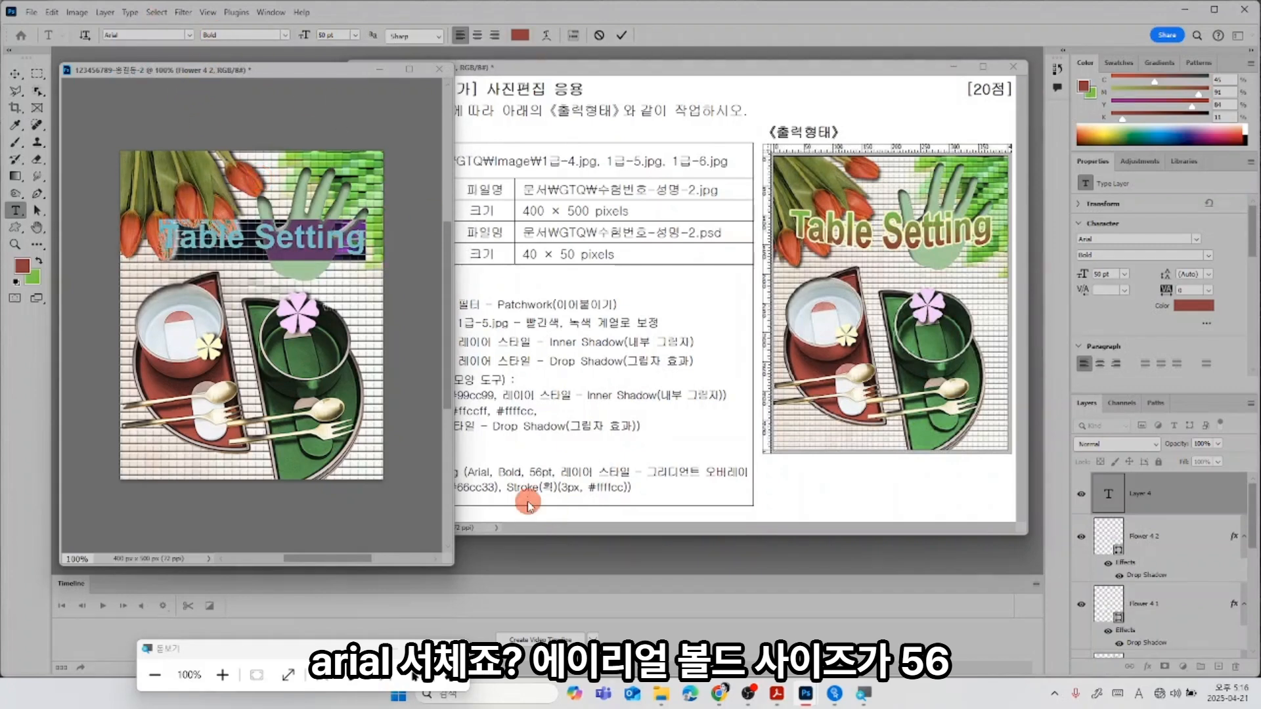
{"action": "left_click", "coordinate": [343, 36]}
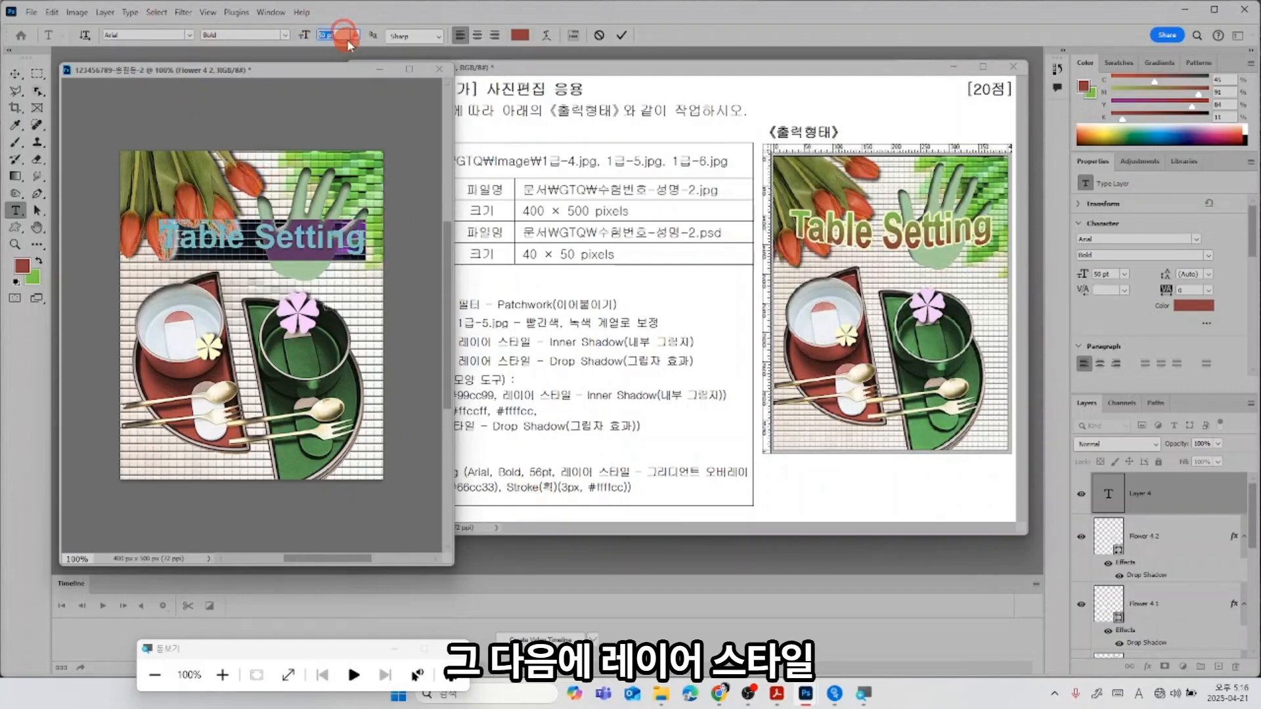
{"action": "key", "text": "Return"}
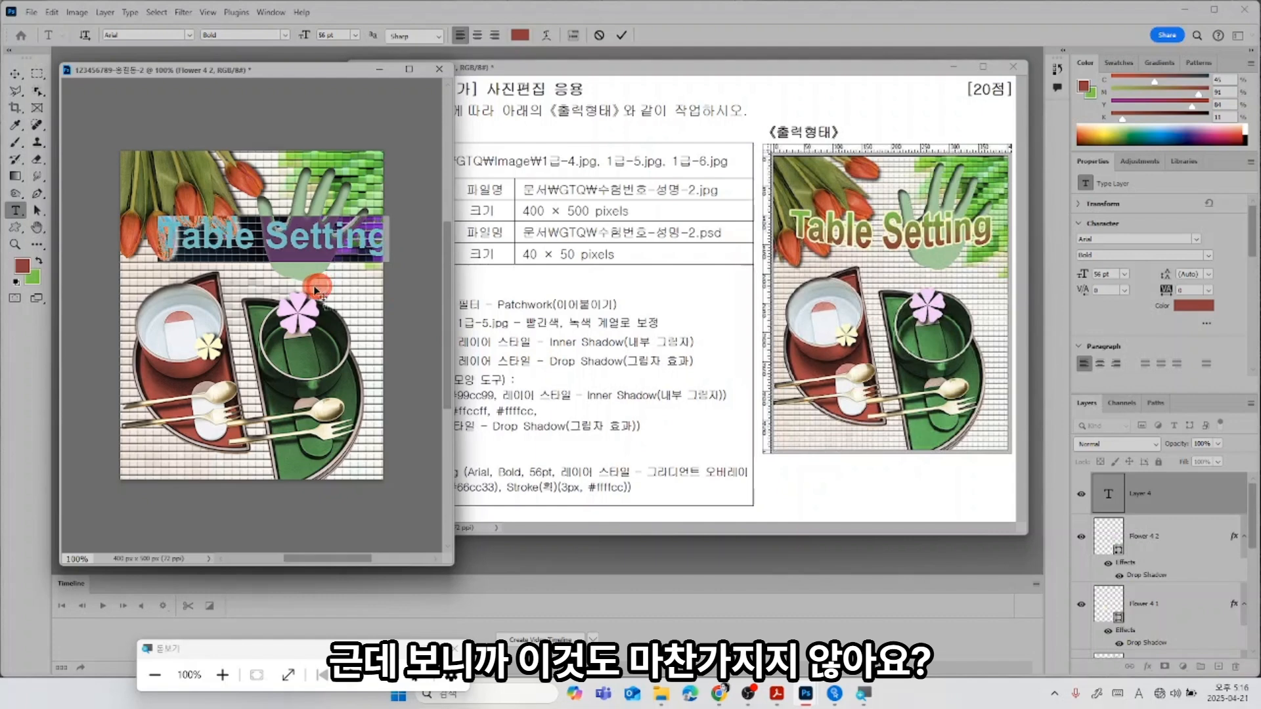
Hide both flower layers and the patchwork, tableware, tulip and hand layers, leaving only the text over the white background.
{"action": "scroll", "coordinate": [1135, 606], "scroll_direction": "down", "scroll_amount": 3}
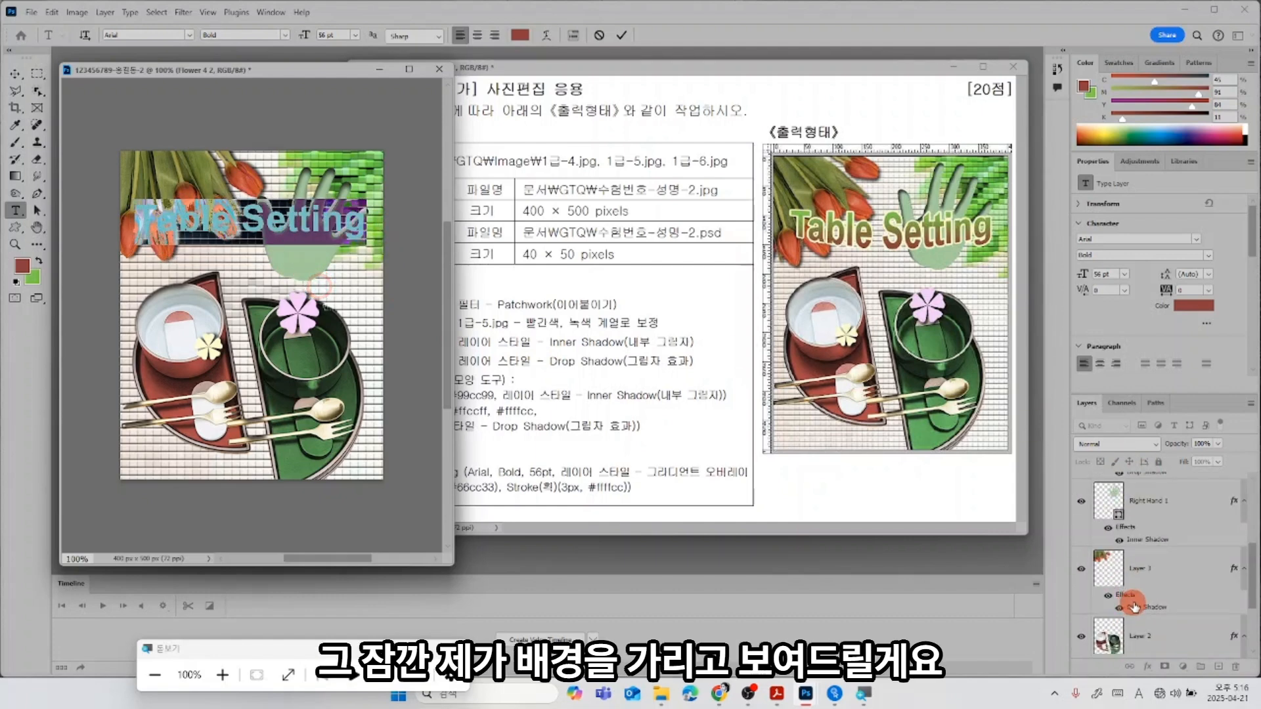
{"action": "scroll", "coordinate": [1134, 606], "scroll_direction": "up", "scroll_amount": 3}
{"action": "left_click", "coordinate": [1082, 526]}
{"action": "left_click", "coordinate": [1084, 609]}
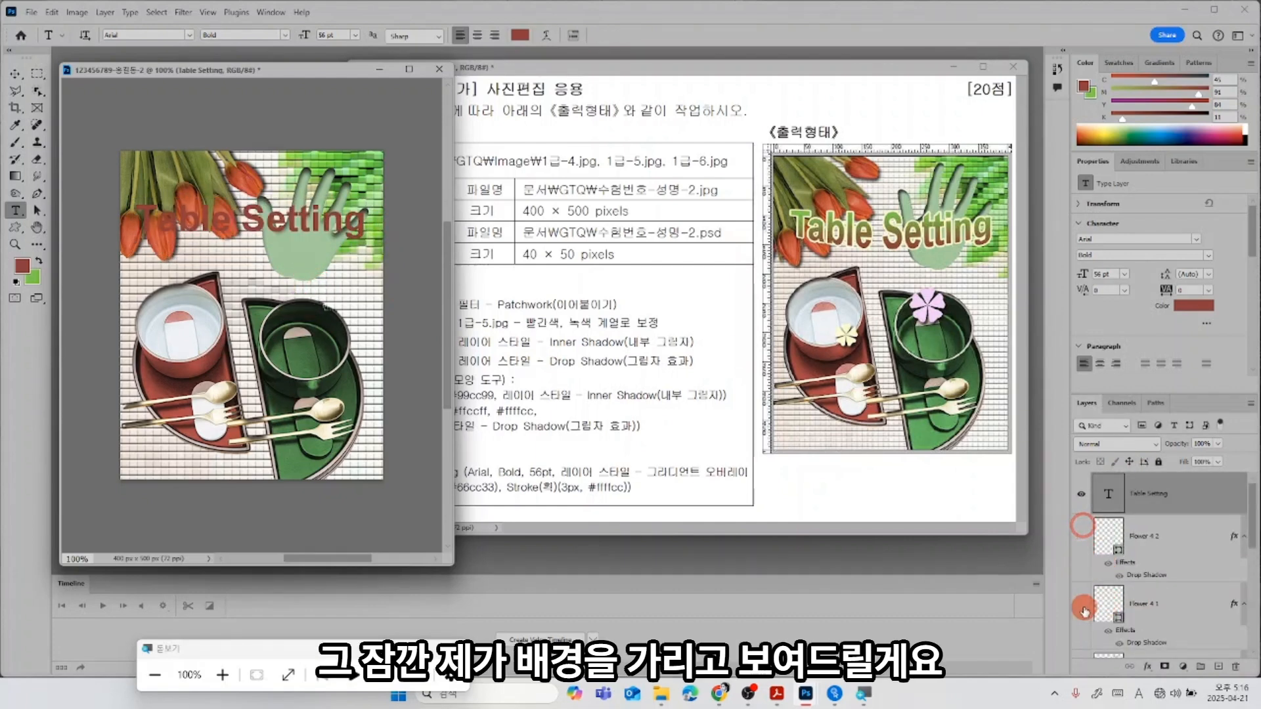
{"action": "scroll", "coordinate": [1084, 611], "scroll_direction": "down", "scroll_amount": 3}
{"action": "left_click", "coordinate": [1083, 598]}
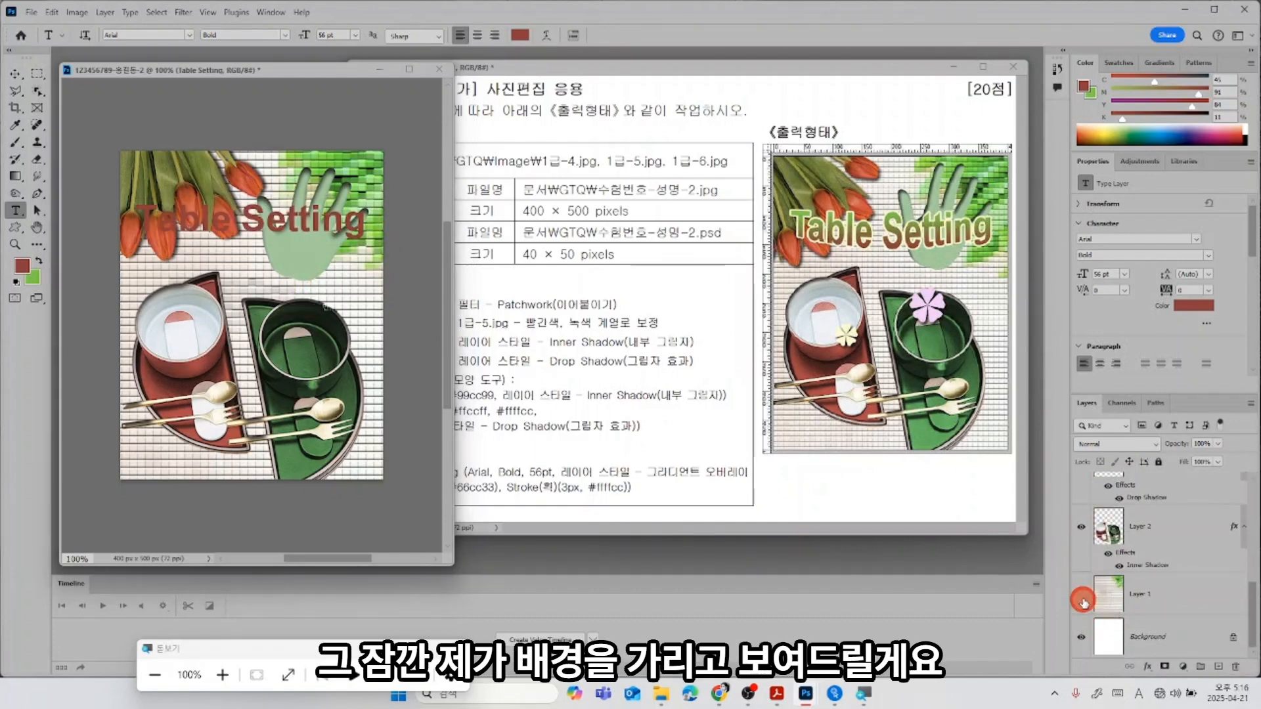
{"action": "left_click", "coordinate": [1080, 530]}
{"action": "scroll", "coordinate": [1077, 559], "scroll_direction": "up", "scroll_amount": 3}
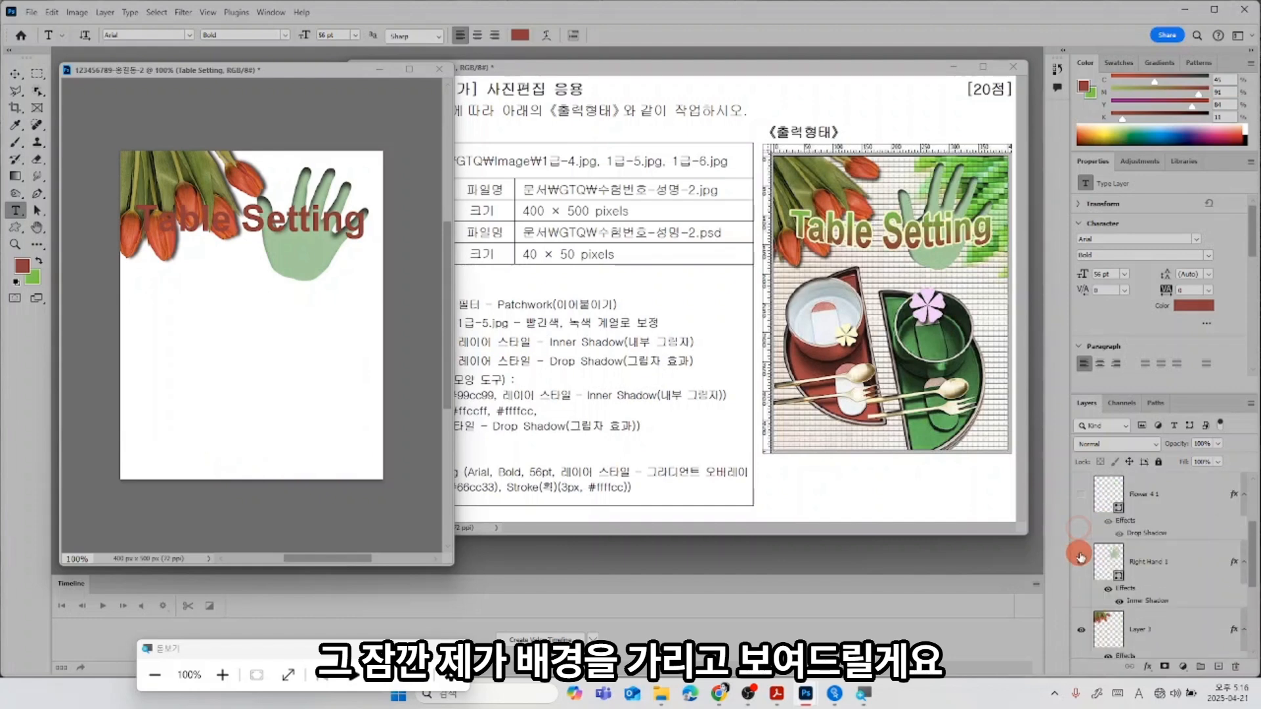
{"action": "left_click", "coordinate": [1080, 623]}
{"action": "left_click", "coordinate": [1081, 562]}
{"action": "scroll", "coordinate": [1092, 581], "scroll_direction": "up", "scroll_amount": 3}
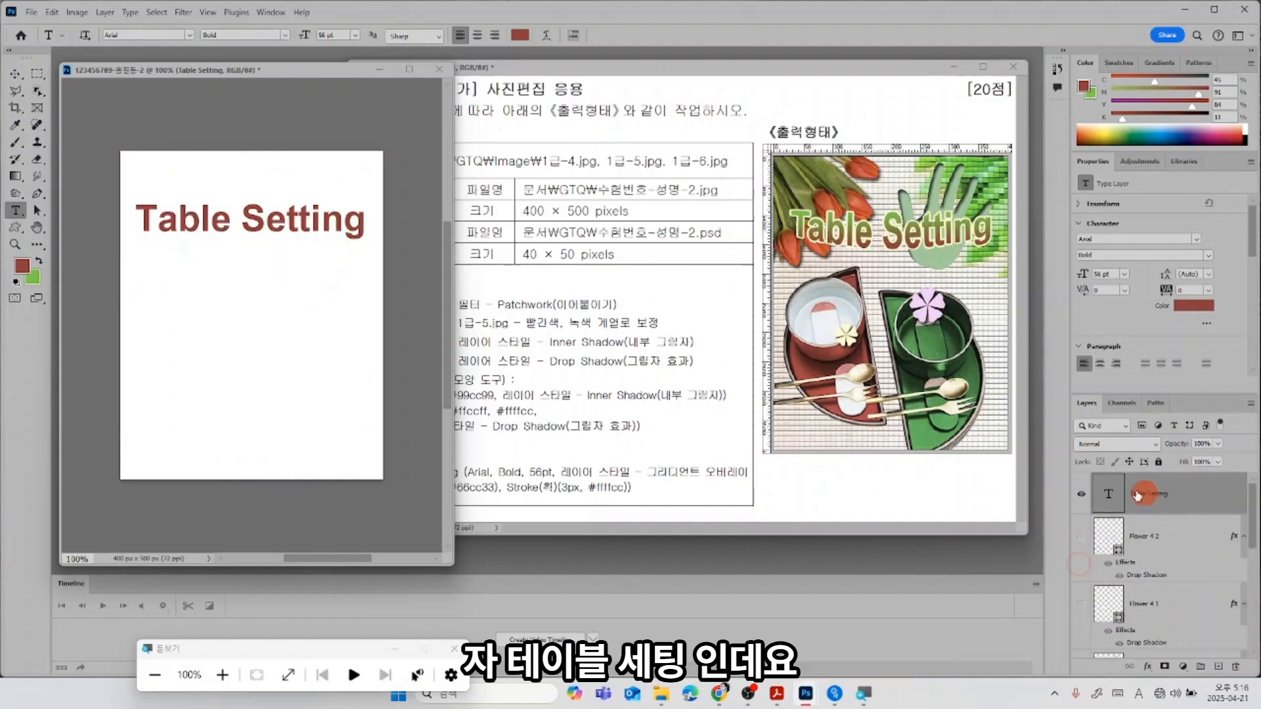
Warp the "Table Setting" text with the horizontal Arc Lower style at a +30% bend.
{"action": "left_click", "coordinate": [1110, 497]}
{"action": "double_click", "coordinate": [1110, 497]}
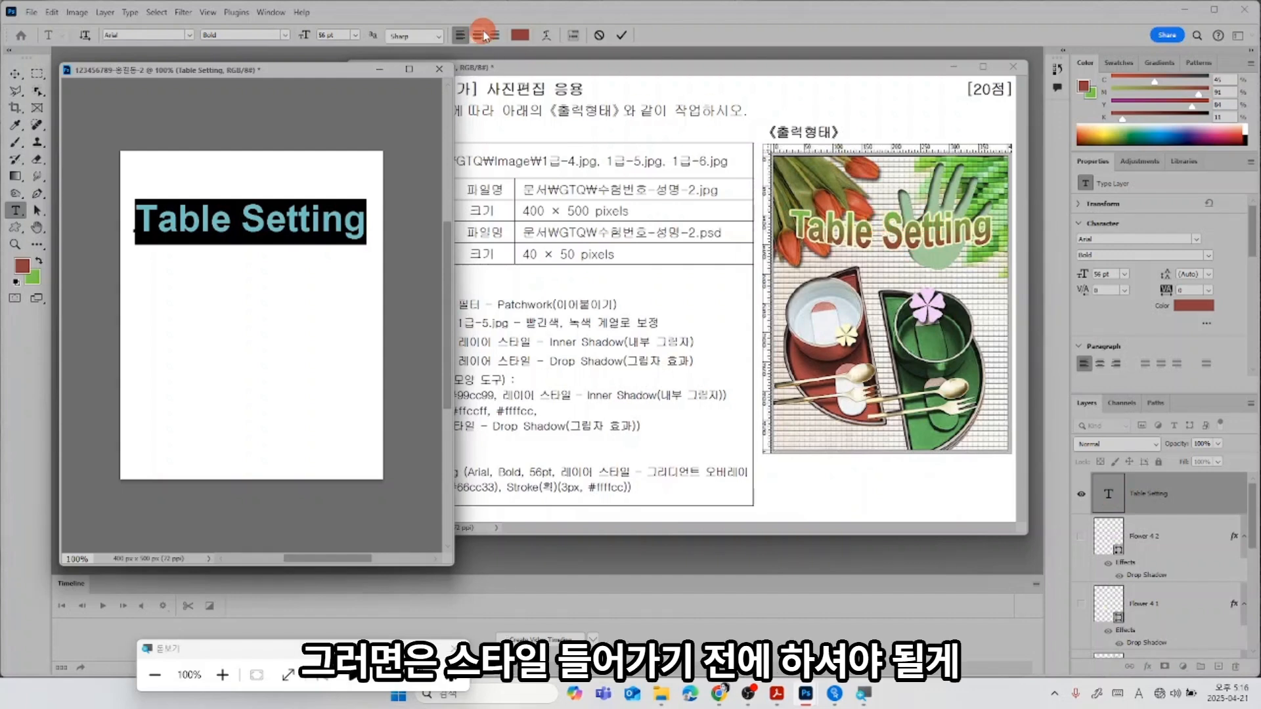
{"action": "left_click", "coordinate": [551, 37]}
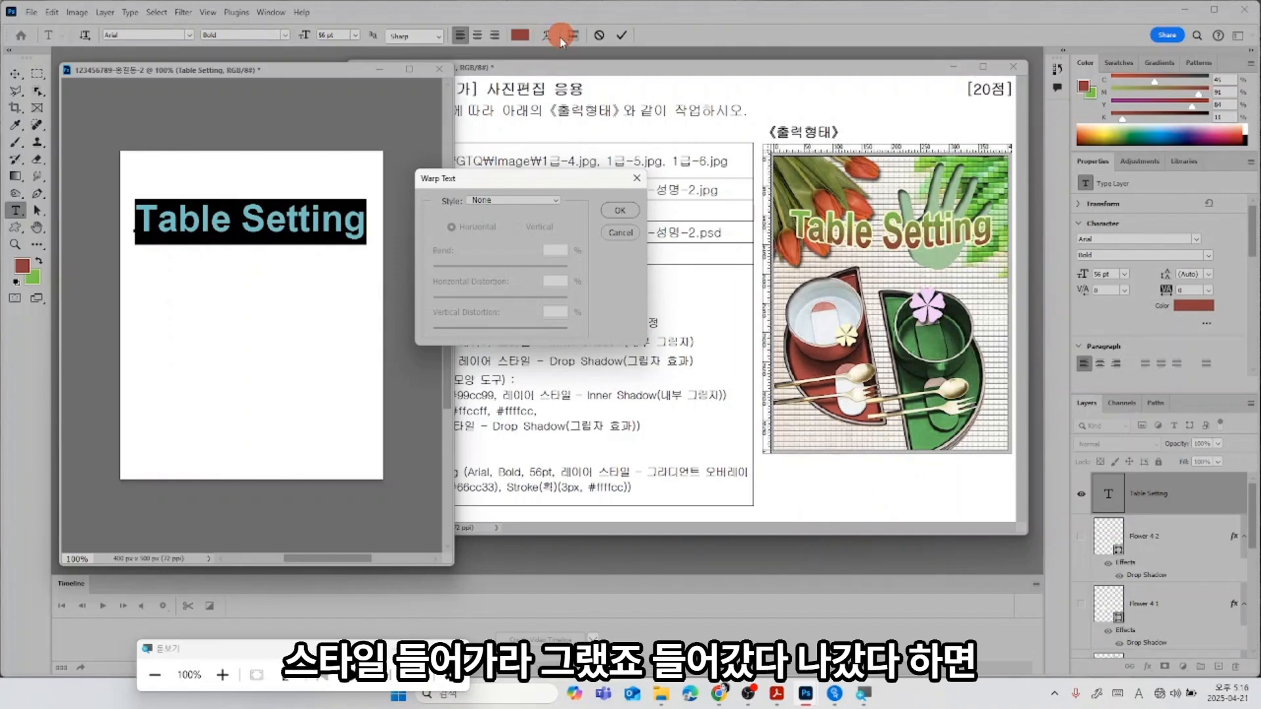
{"action": "left_click", "coordinate": [557, 202]}
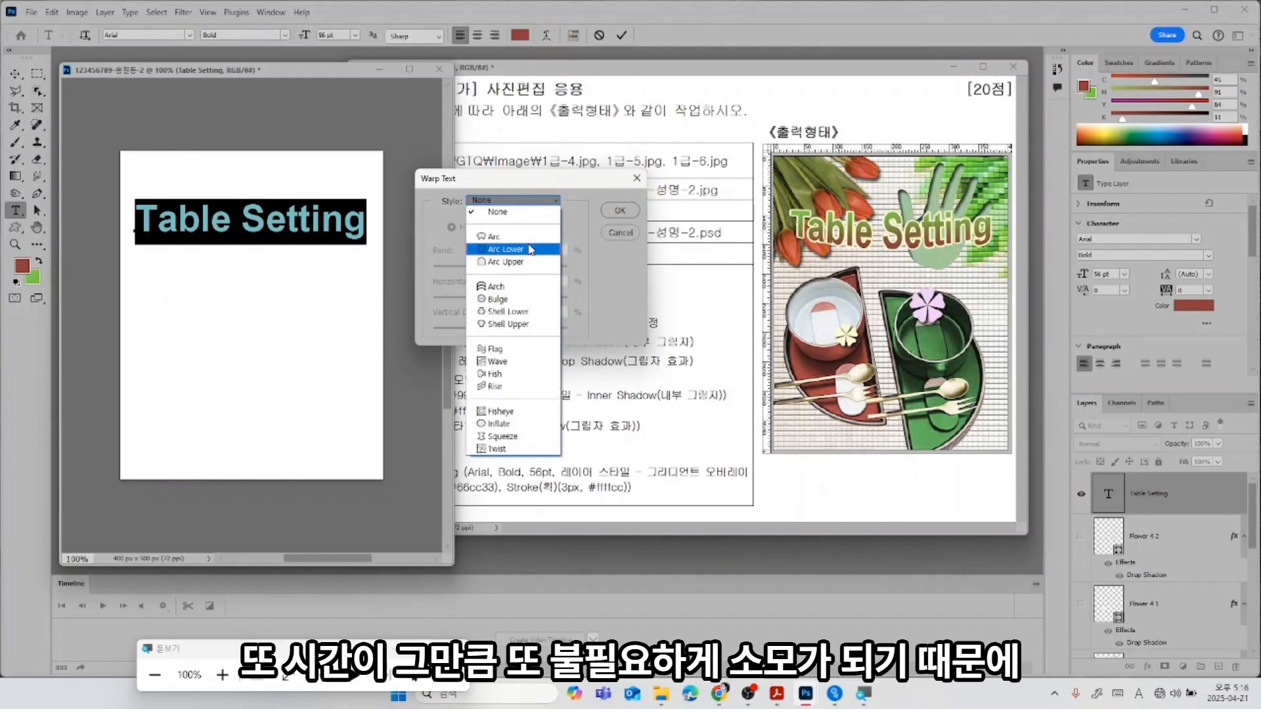
{"action": "left_click", "coordinate": [531, 250]}
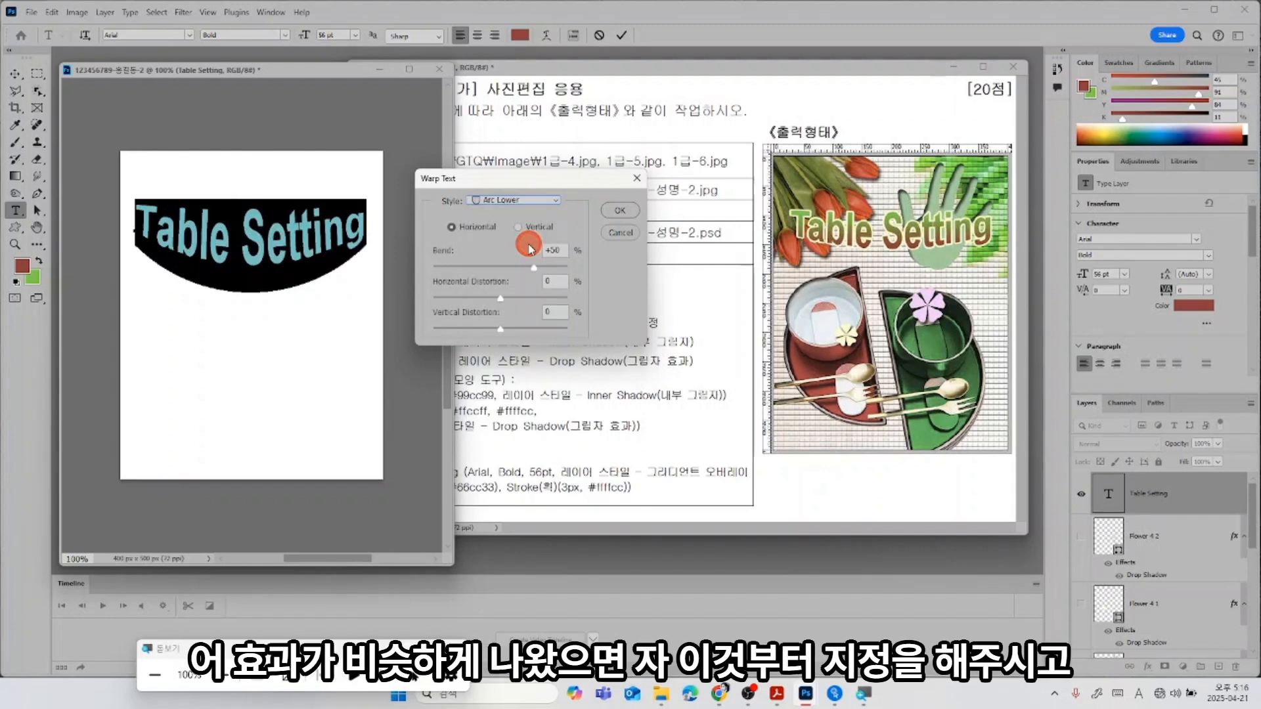
{"action": "left_click_drag", "start_coordinate": [534, 267], "coordinate": [522, 274]}
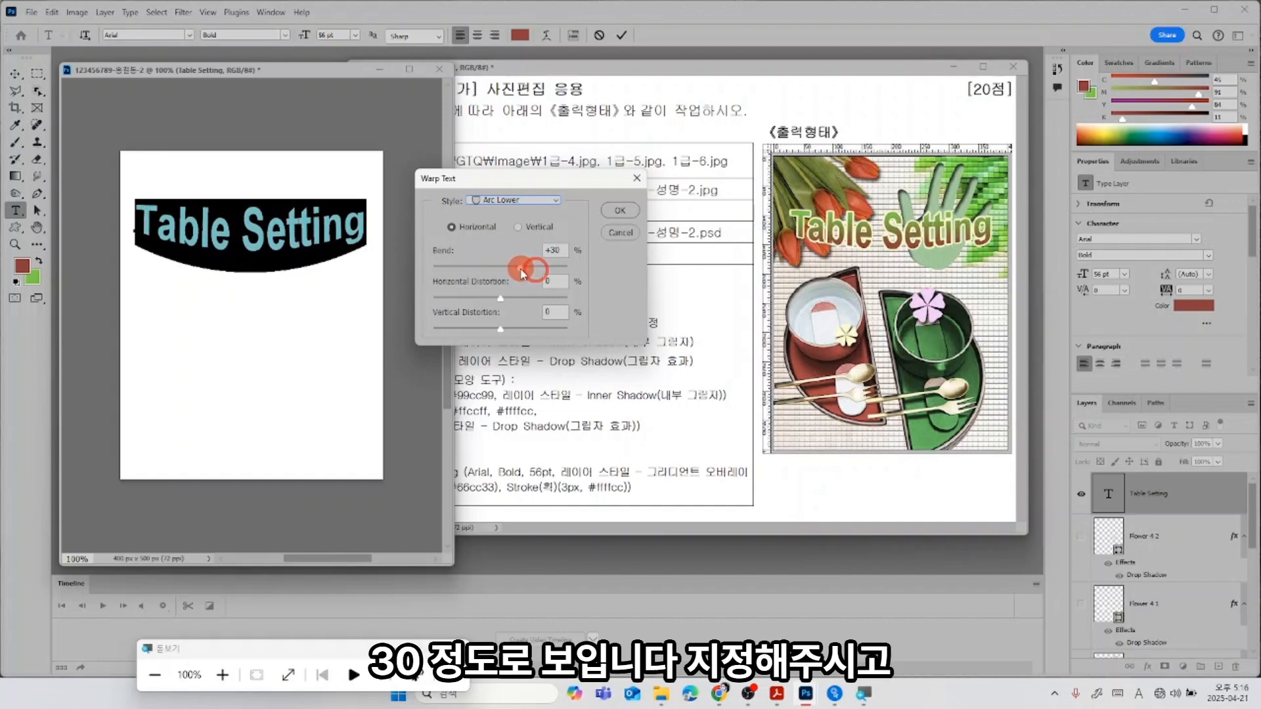
{"action": "left_click", "coordinate": [627, 211]}
{"action": "left_click", "coordinate": [623, 35]}
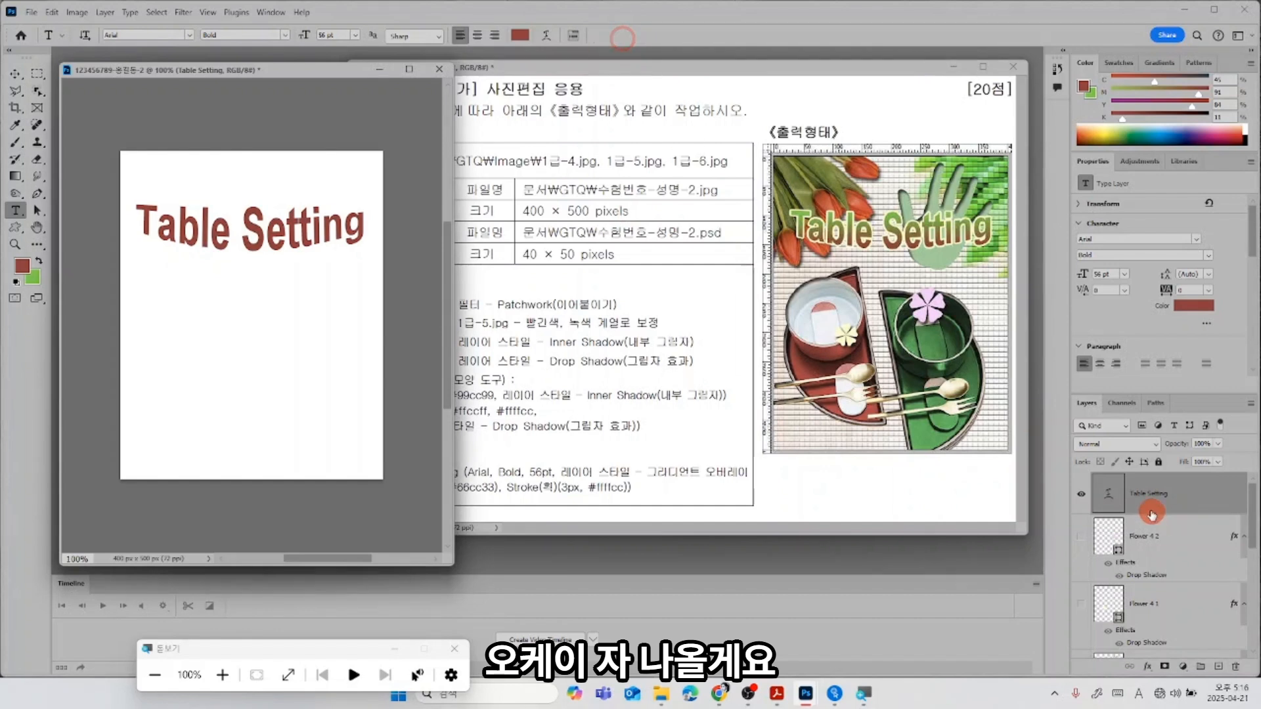
Give the "Table Setting" text a linear Gradient Overlay using the foreground-to-background gradient, with Reverse turned off.
{"action": "double_click", "coordinate": [1238, 502]}
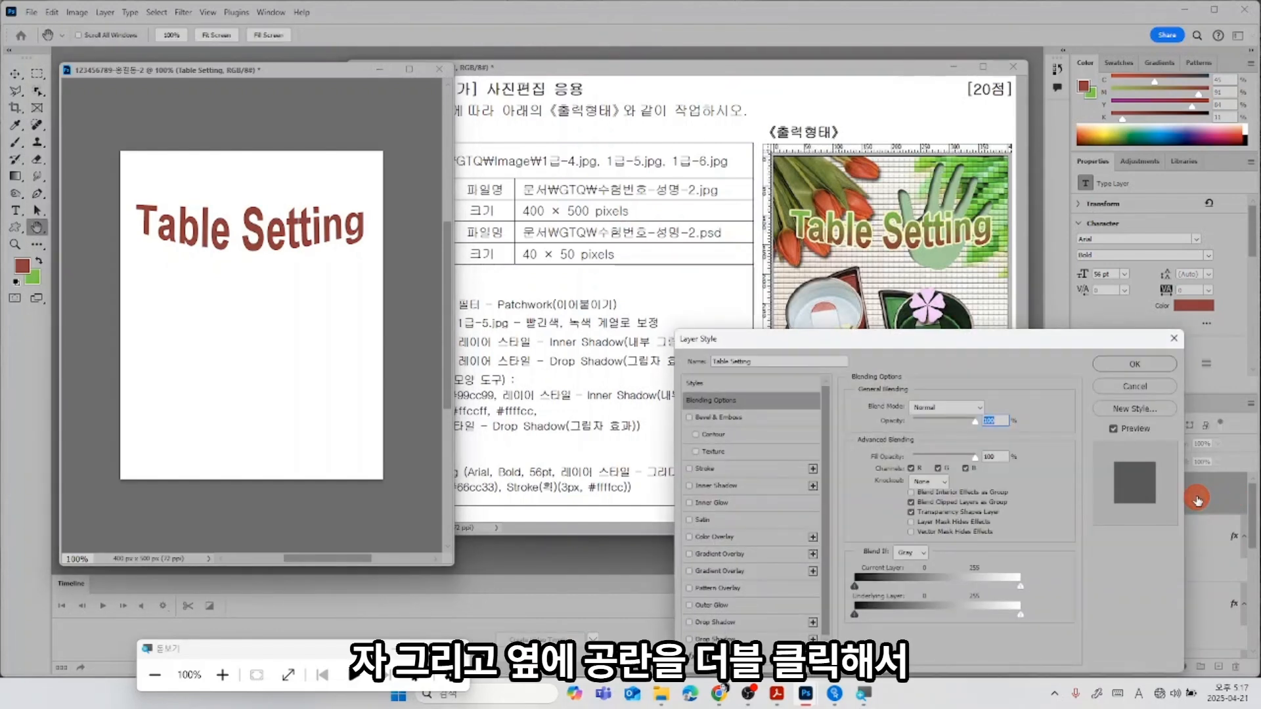
{"action": "left_click", "coordinate": [760, 558]}
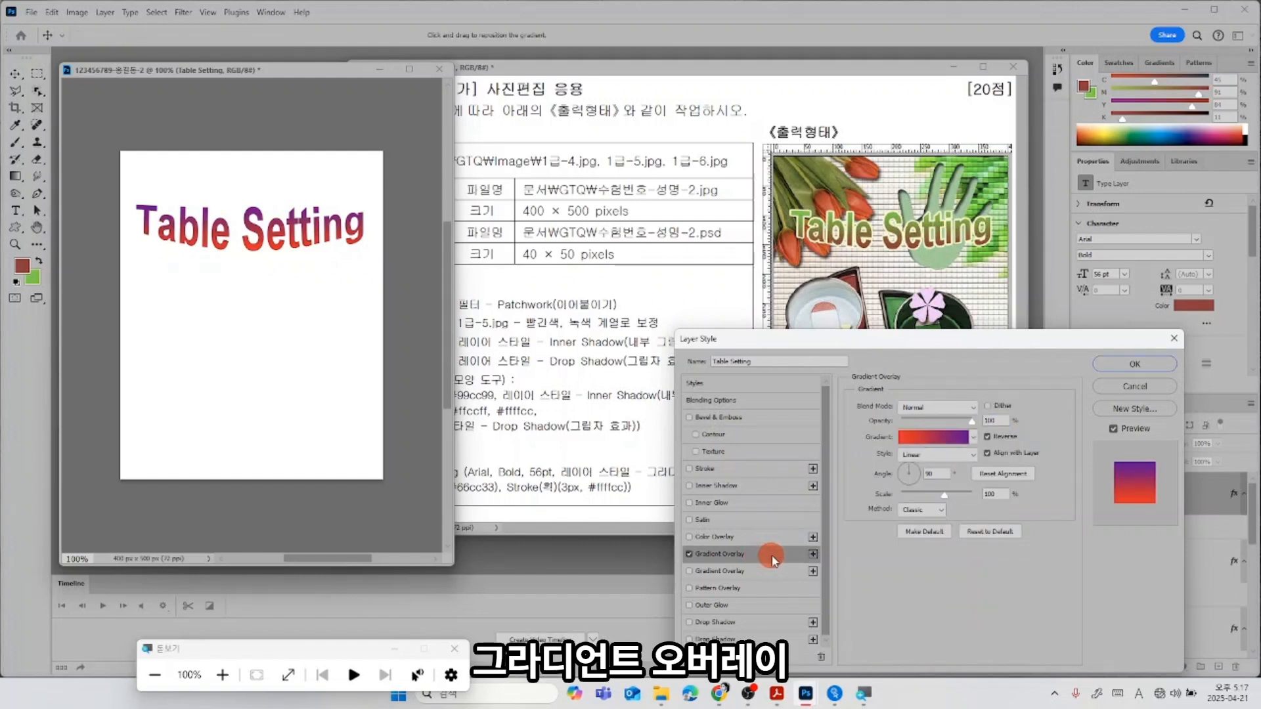
{"action": "left_click", "coordinate": [973, 437]}
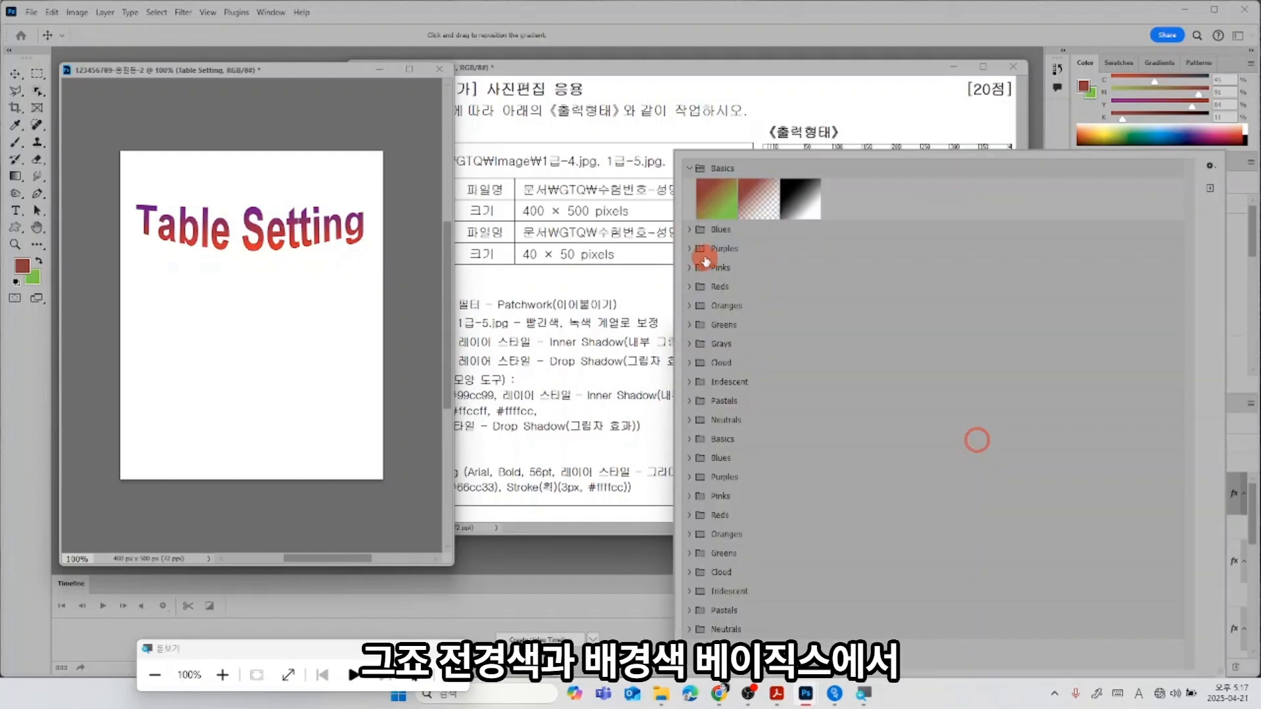
{"action": "left_click", "coordinate": [716, 209]}
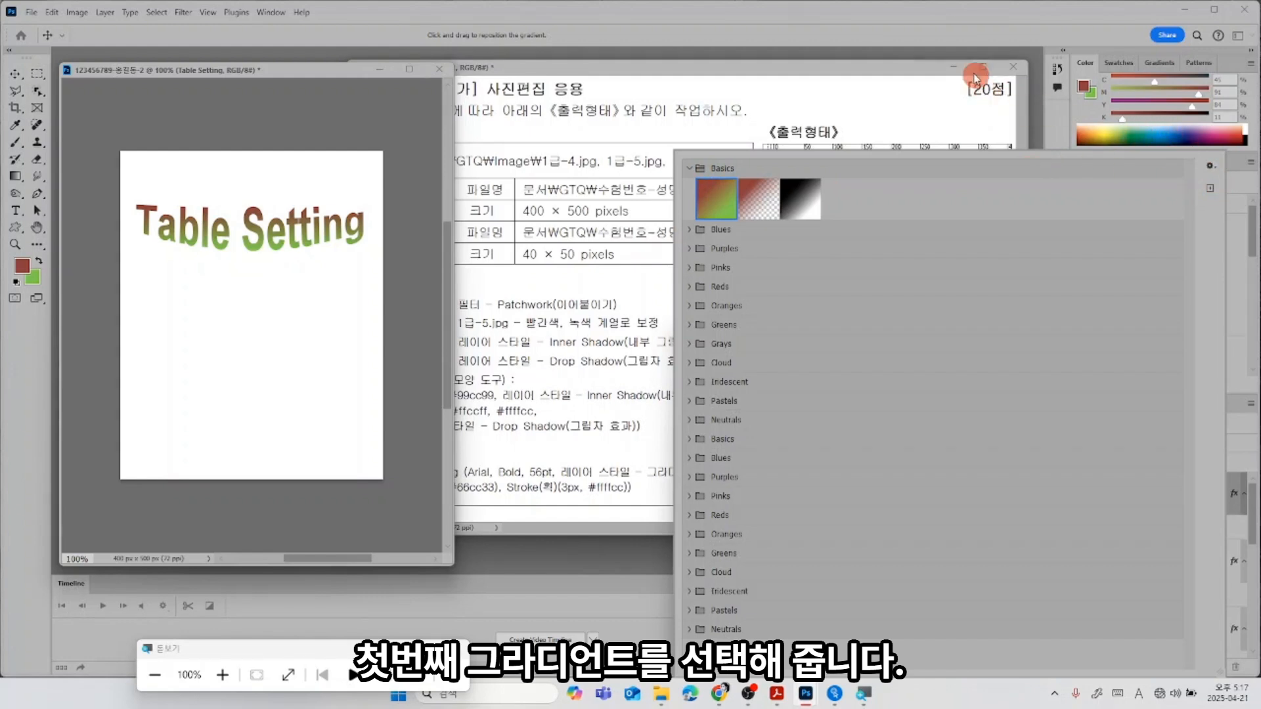
{"action": "left_click", "coordinate": [915, 68]}
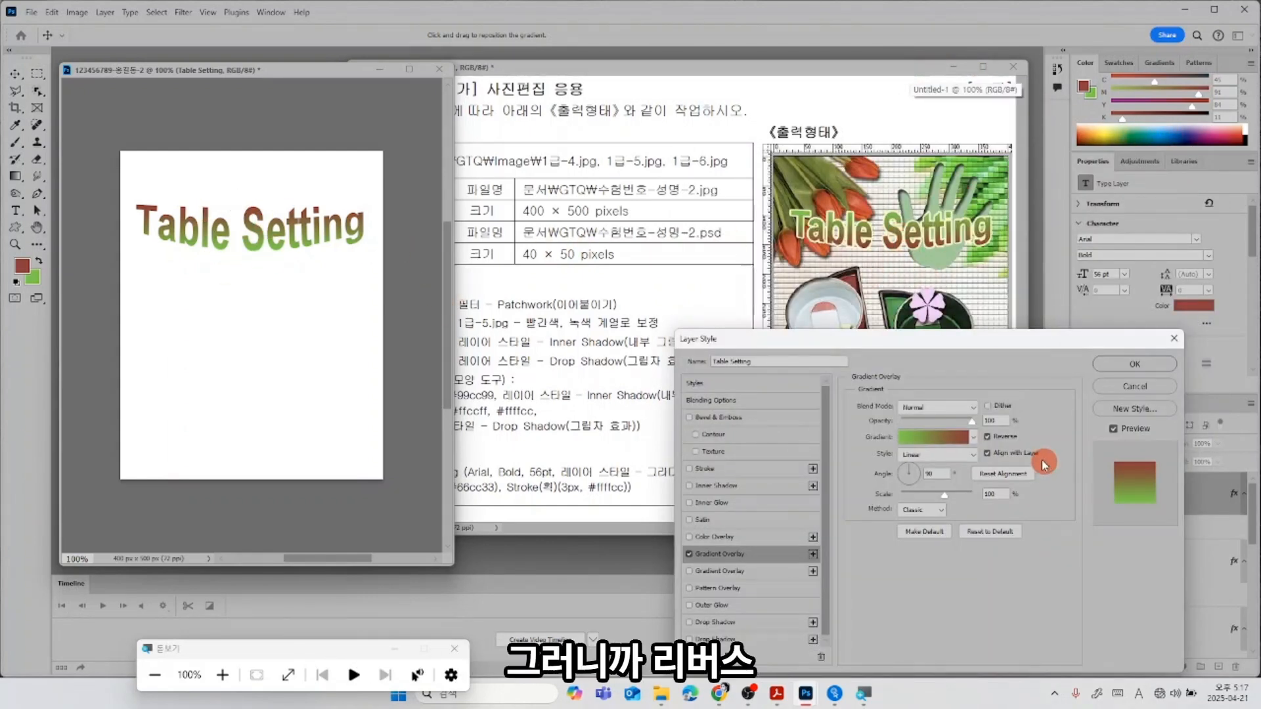
{"action": "left_click", "coordinate": [1018, 438]}
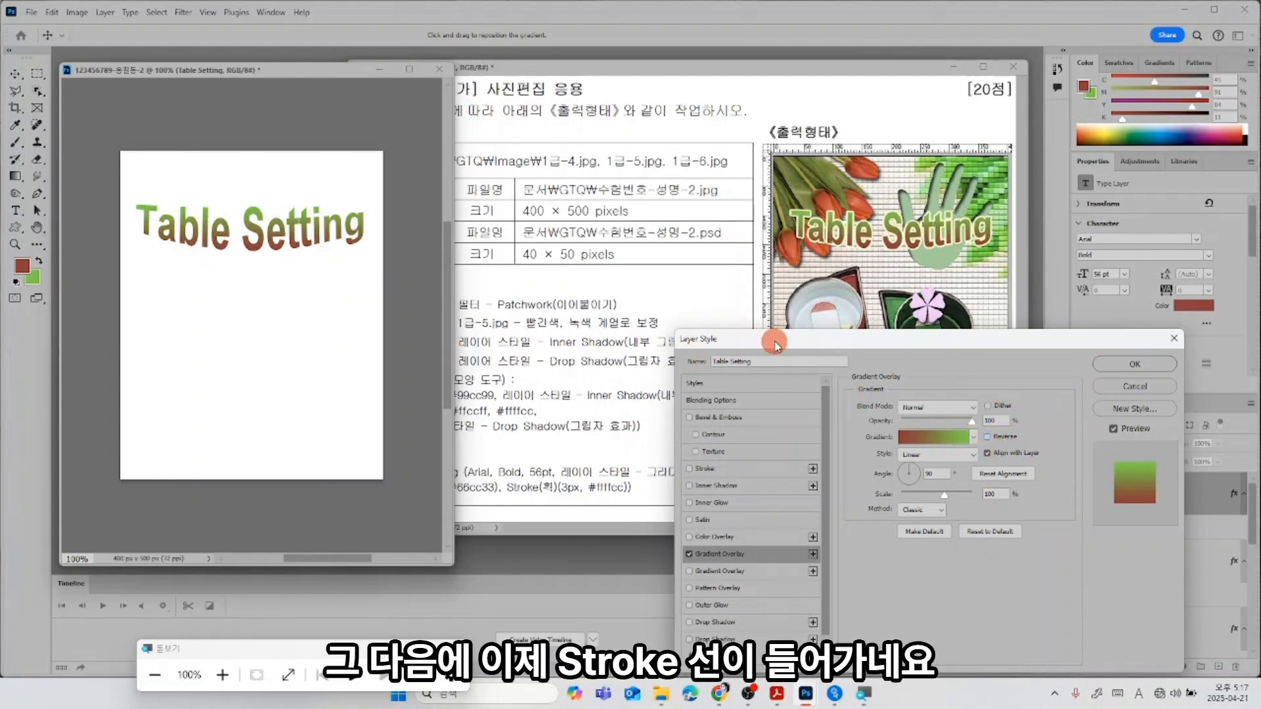
Add a 3 px outside Stroke in #ffffcc to the "Table Setting" text and apply the layer style.
{"action": "left_click_drag", "start_coordinate": [684, 341], "coordinate": [786, 359]}
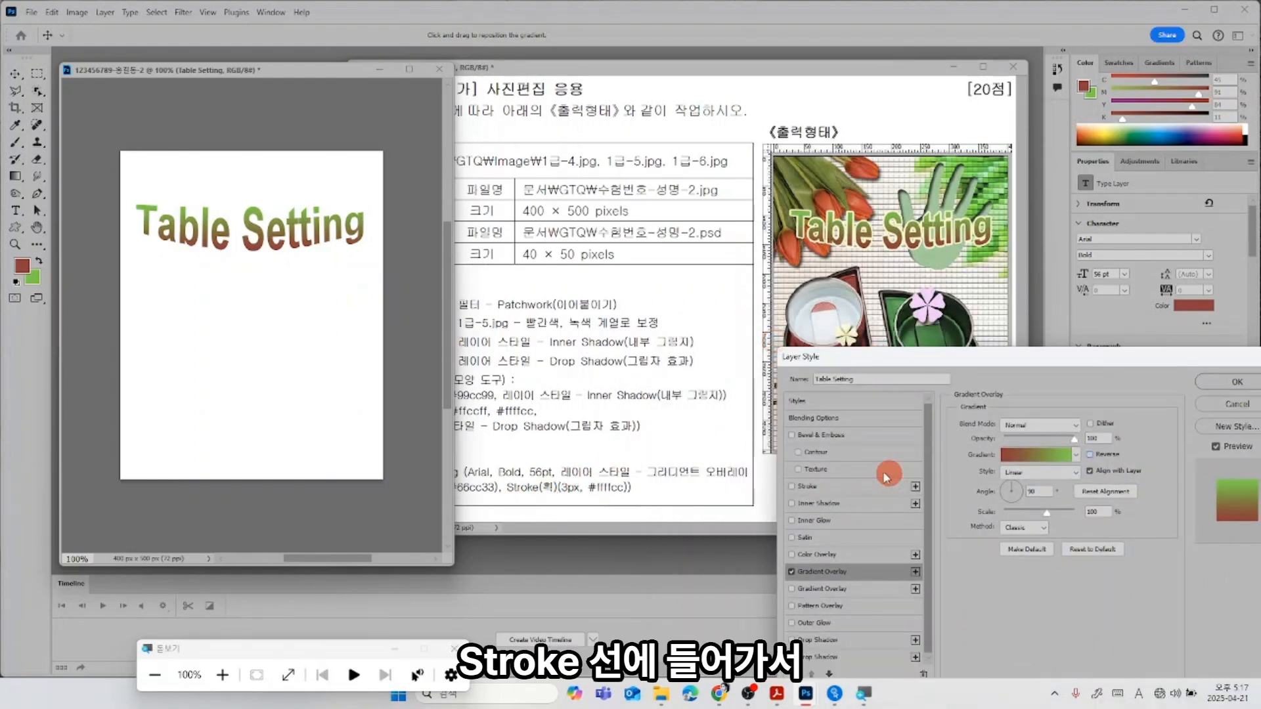
{"action": "left_click", "coordinate": [848, 486]}
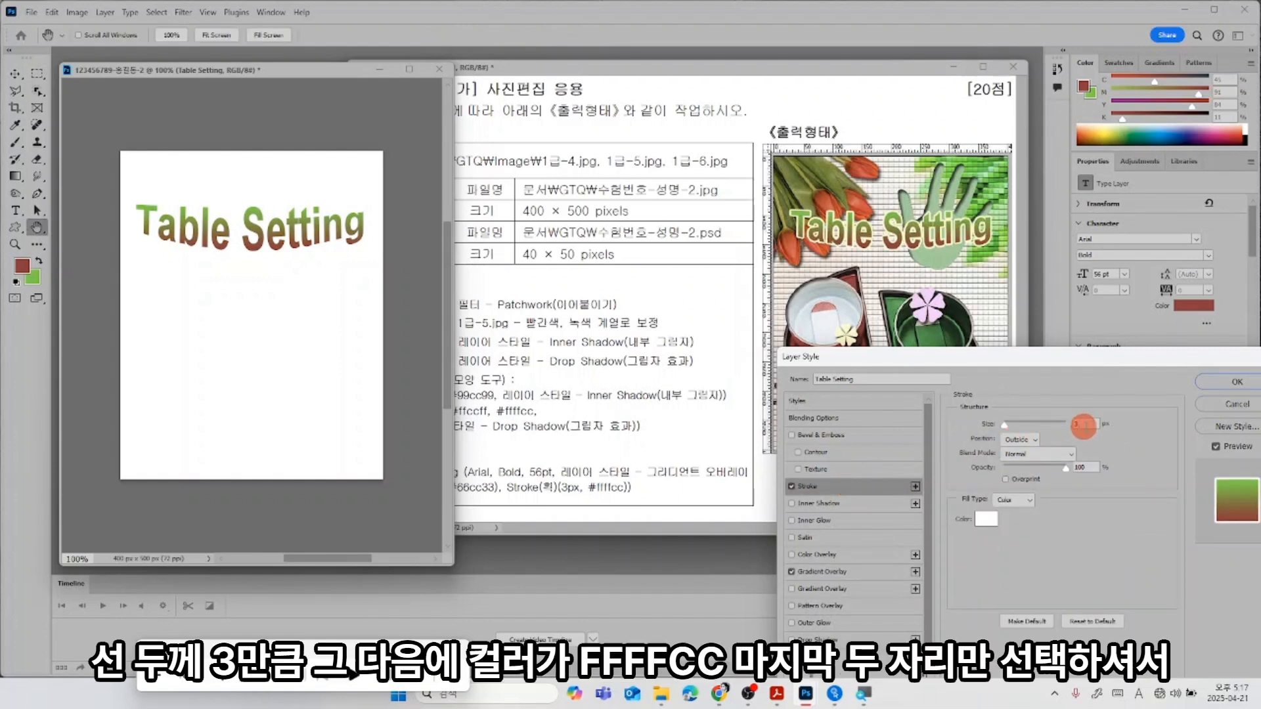
{"action": "double_click", "coordinate": [1083, 424]}
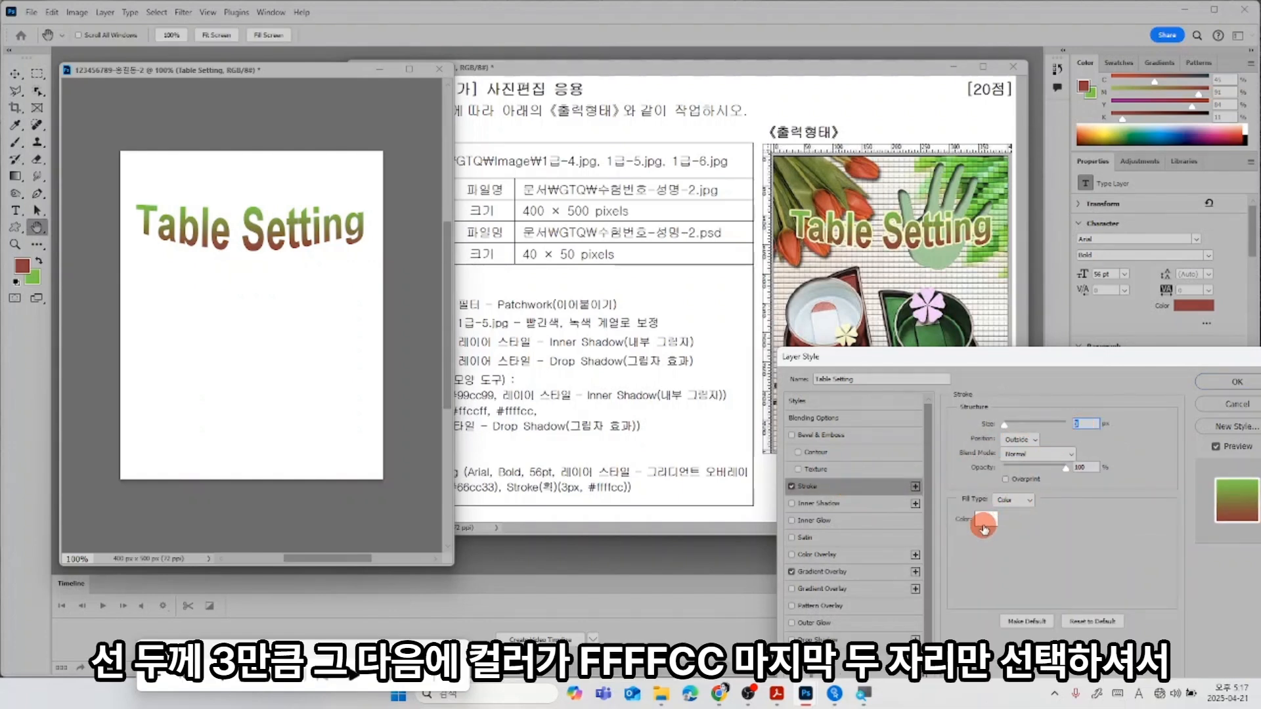
{"action": "left_click", "coordinate": [986, 523]}
{"action": "left_click_drag", "start_coordinate": [1141, 390], "coordinate": [1115, 392]}
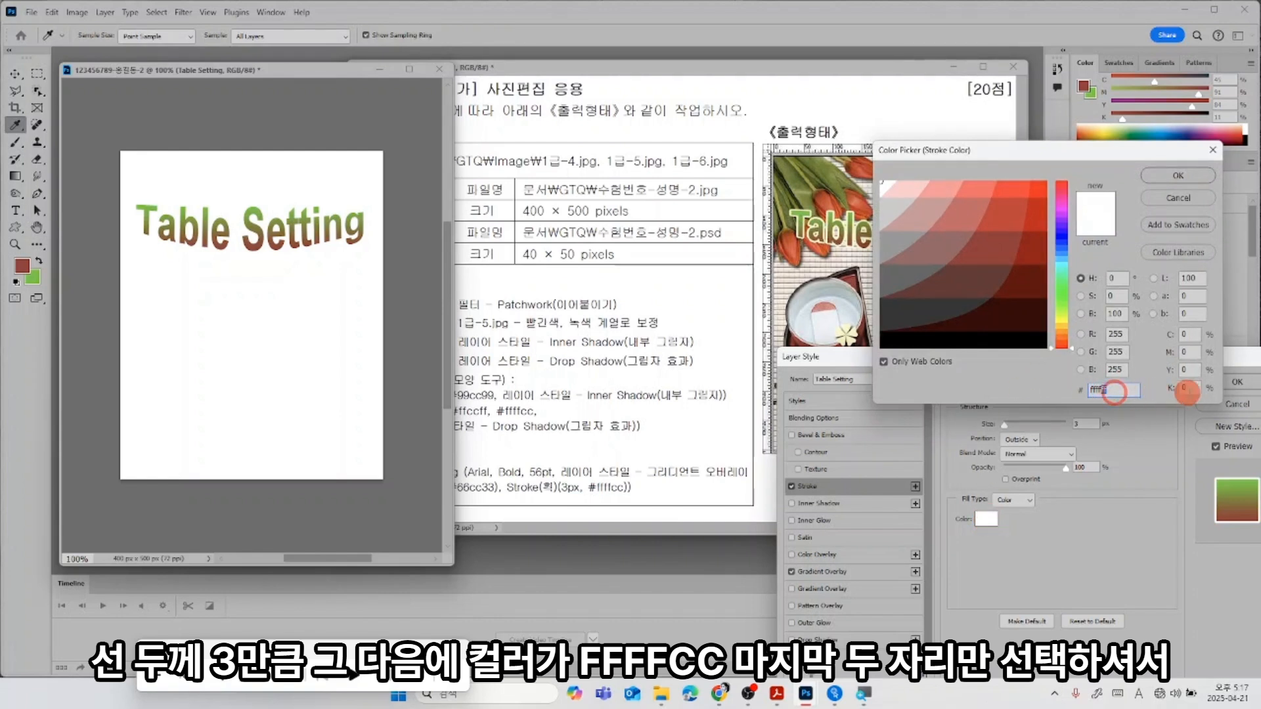
{"action": "type", "text": "cc"}
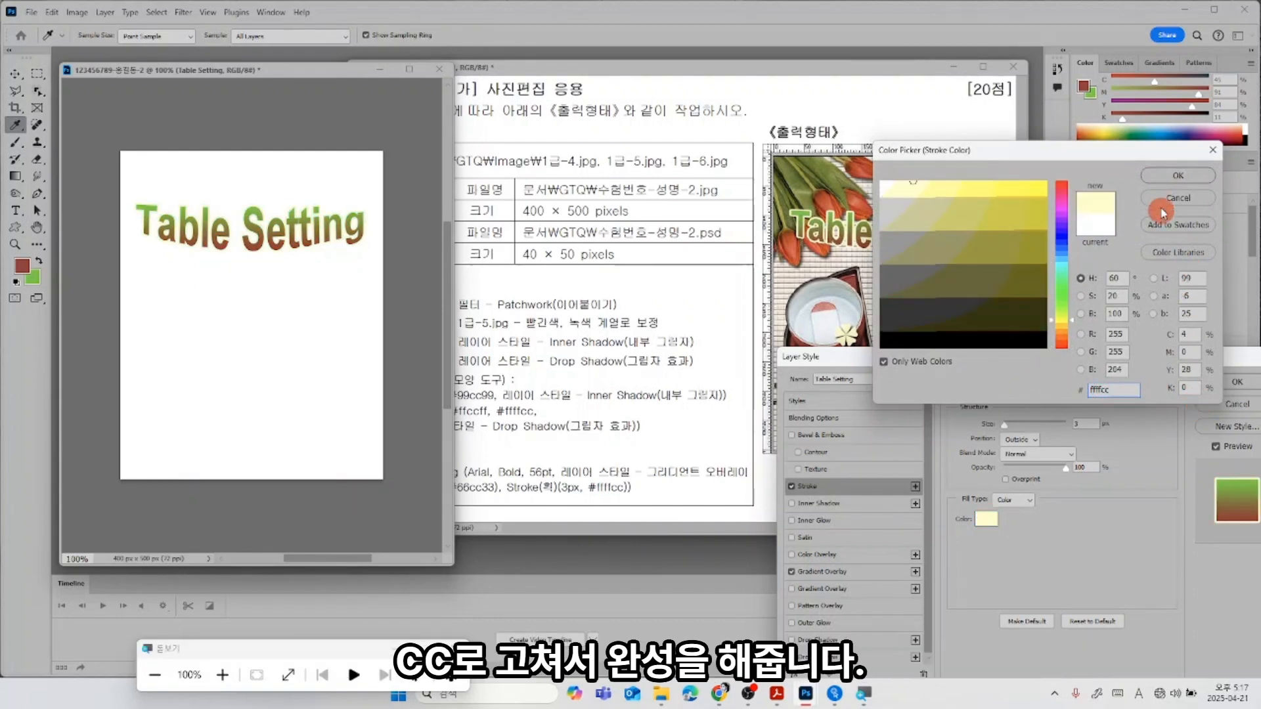
{"action": "left_click", "coordinate": [1183, 177]}
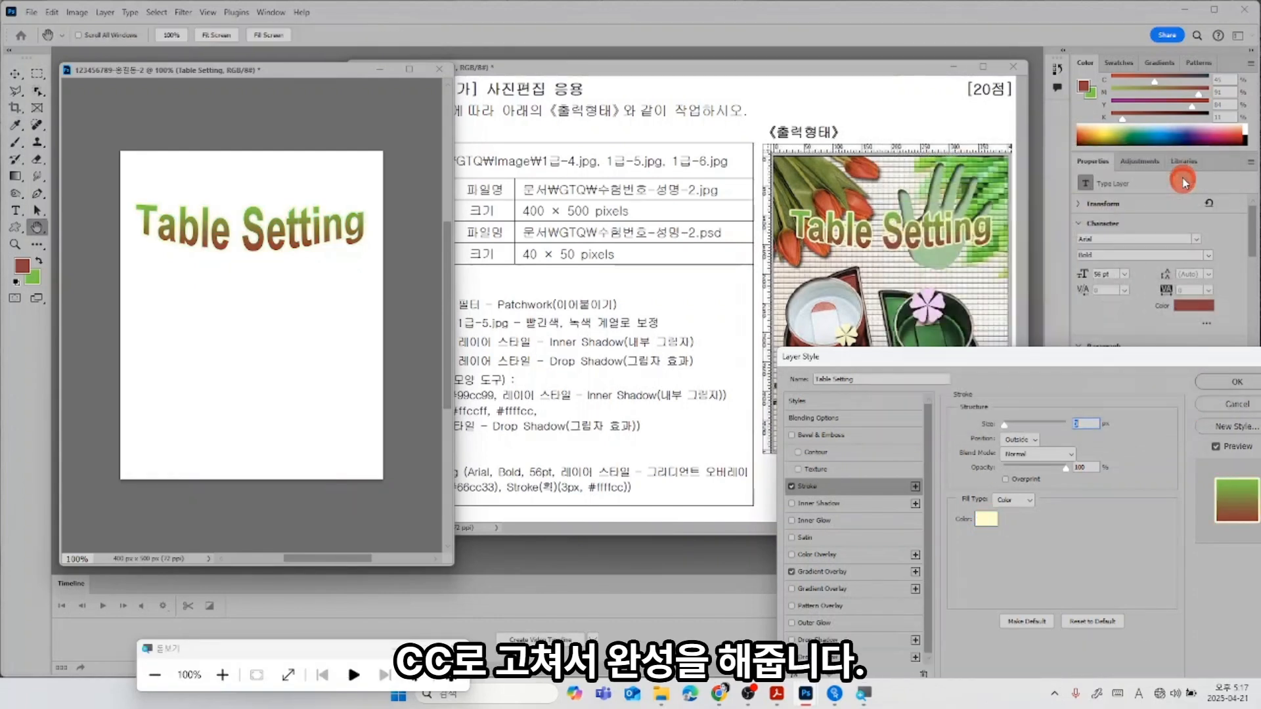
{"action": "left_click", "coordinate": [1239, 385]}
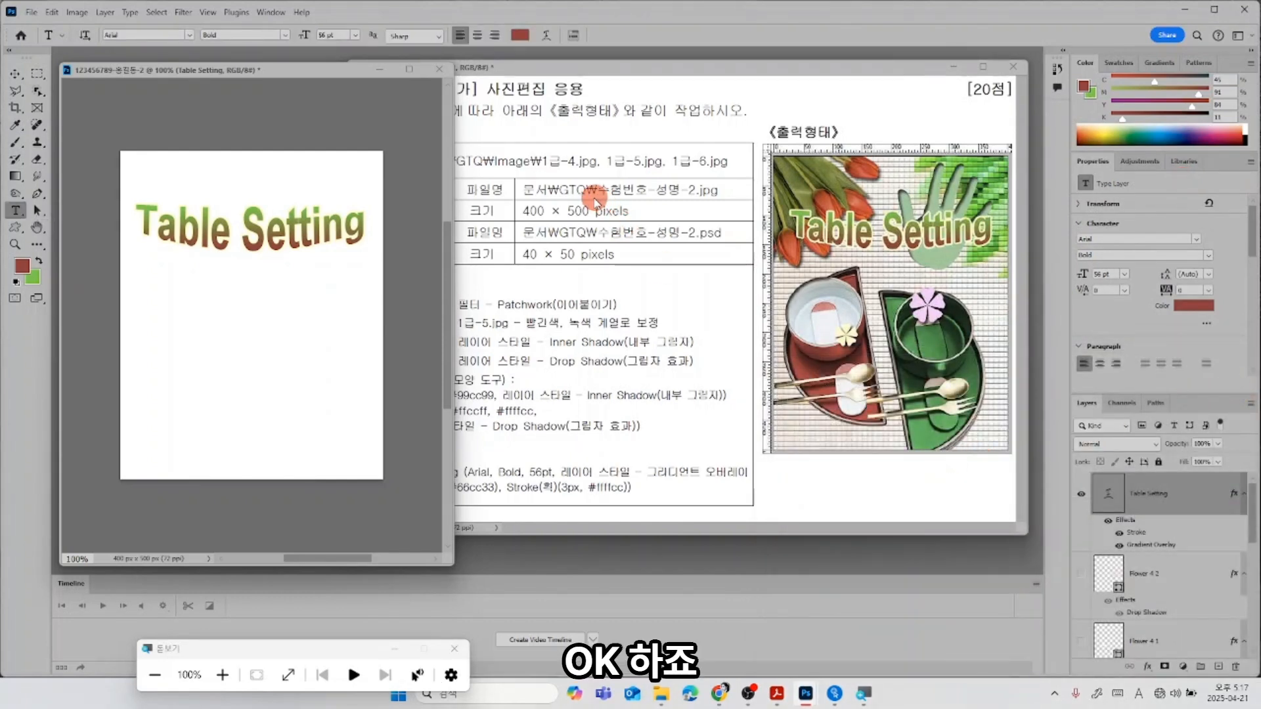
Show all hidden flower, hand, tulip, tableware and patchwork layers again beneath the title text.
{"action": "double_click", "coordinate": [1094, 162]}
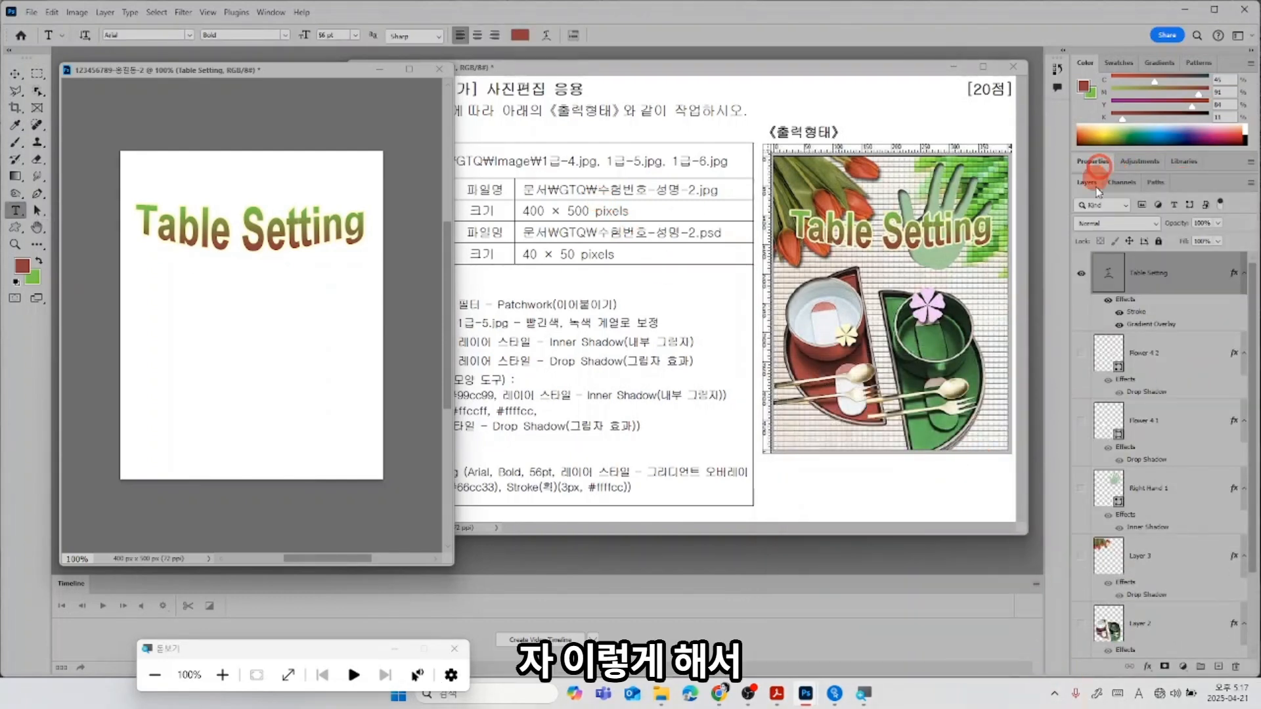
{"action": "left_click", "coordinate": [1078, 340]}
{"action": "left_click_drag", "start_coordinate": [1078, 385], "coordinate": [1086, 708]}
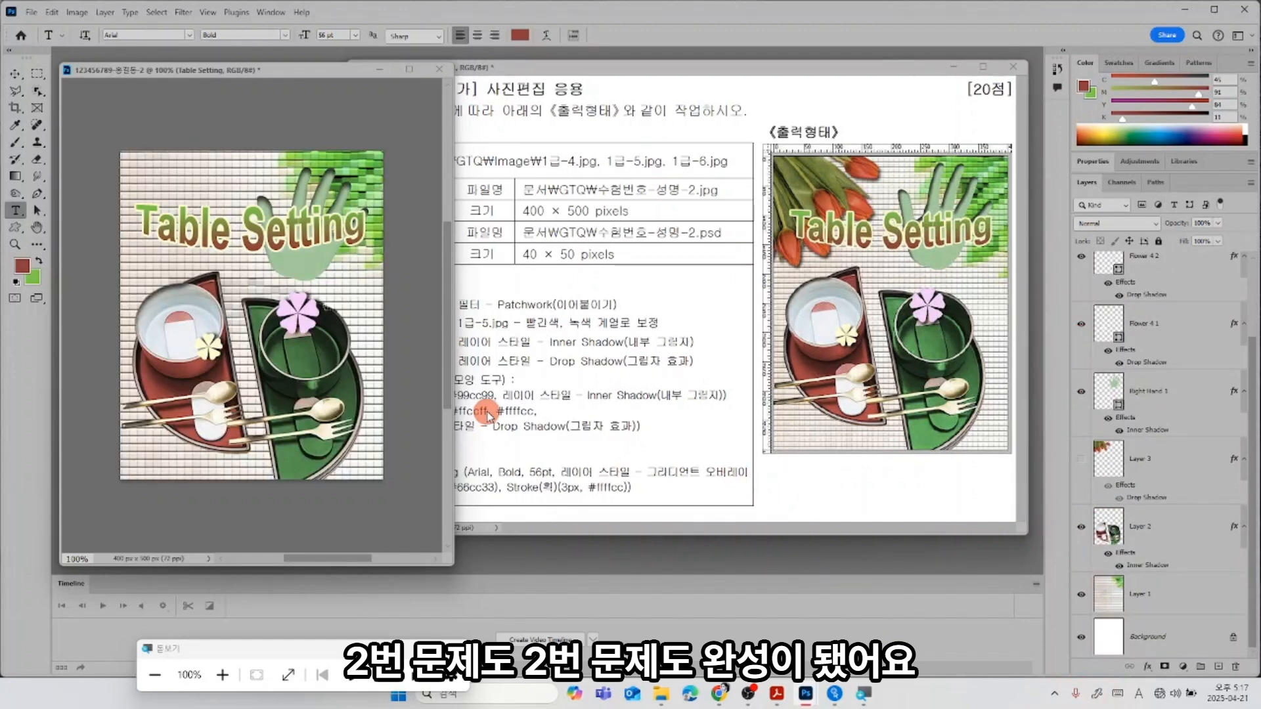
{"action": "left_click", "coordinate": [1082, 460]}
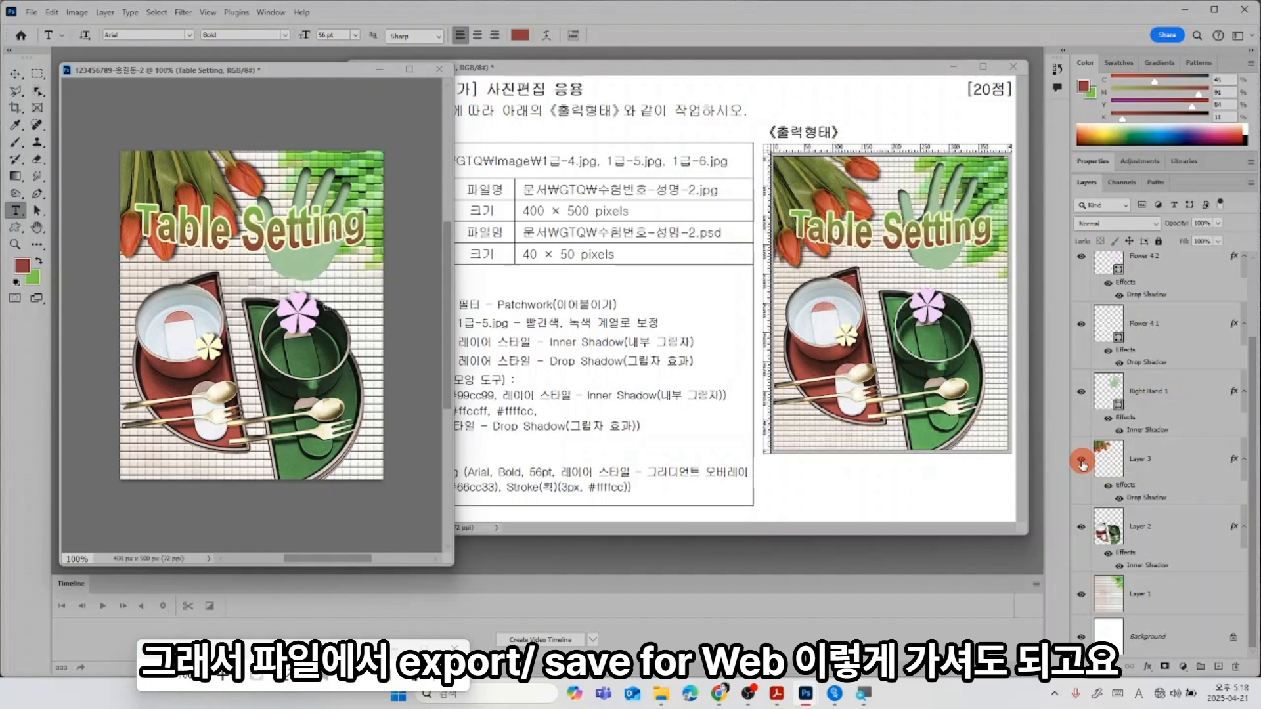
Export the composition with Save for Web as a JPEG at quality 80 into the GTQ folder, keeping the proposed file name.
{"action": "key", "text": "ctrl+alt+shift+s"}
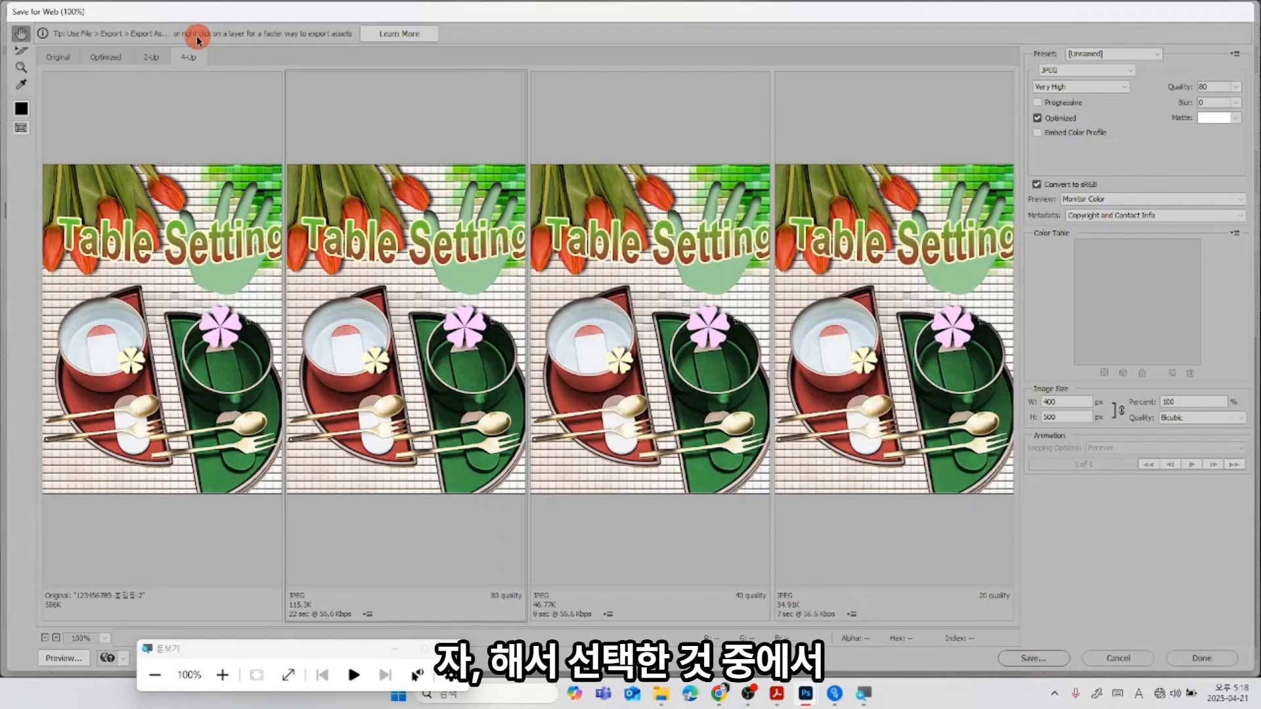
{"action": "left_click", "coordinate": [153, 56]}
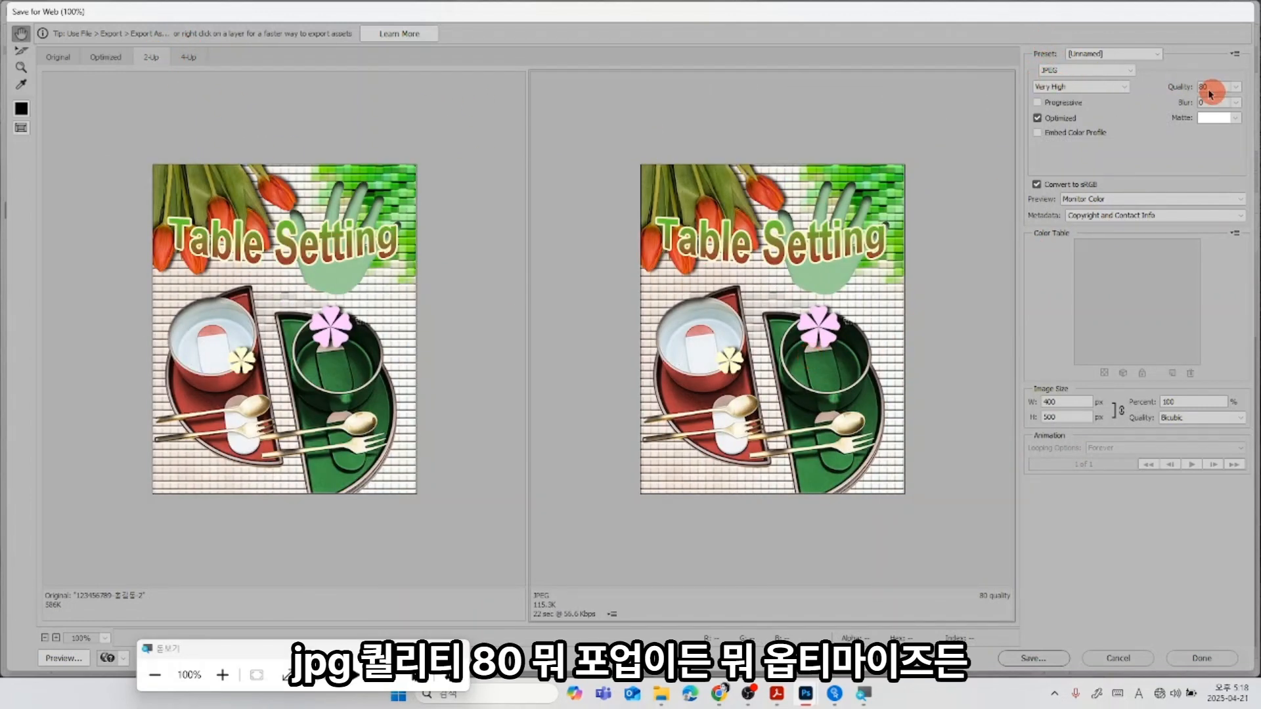
{"action": "left_click", "coordinate": [104, 59]}
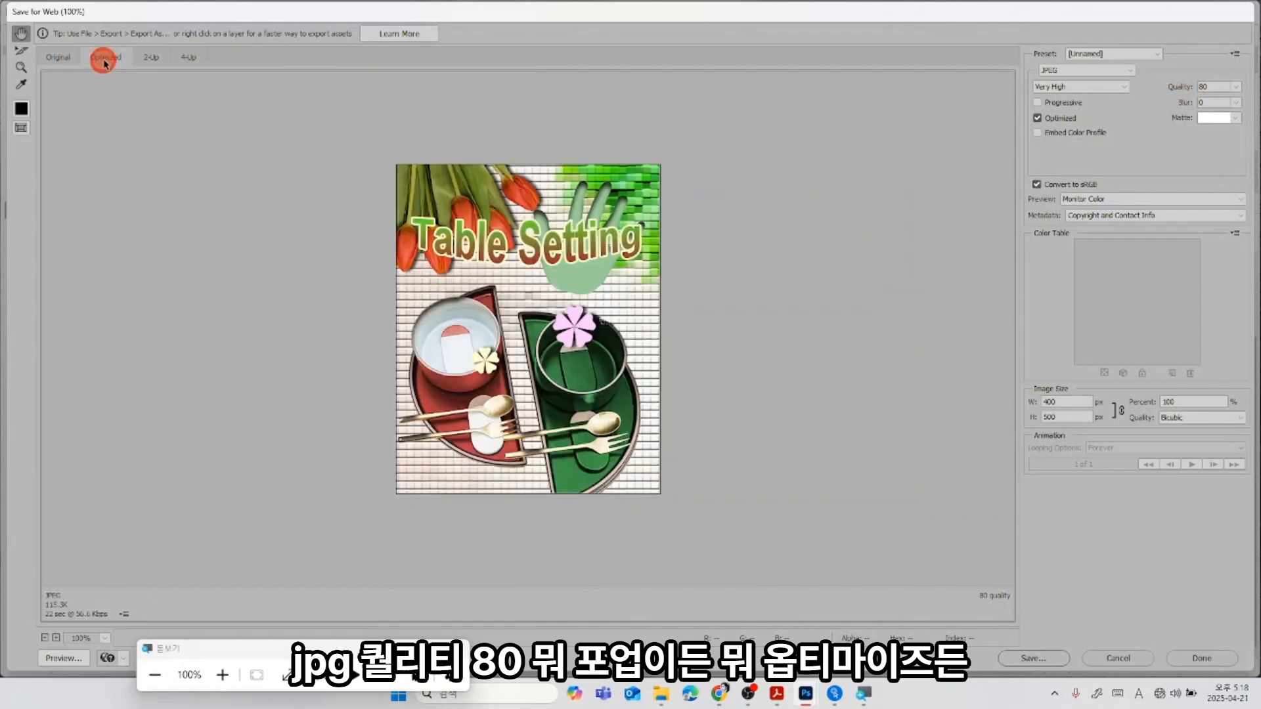
{"action": "left_click", "coordinate": [151, 57]}
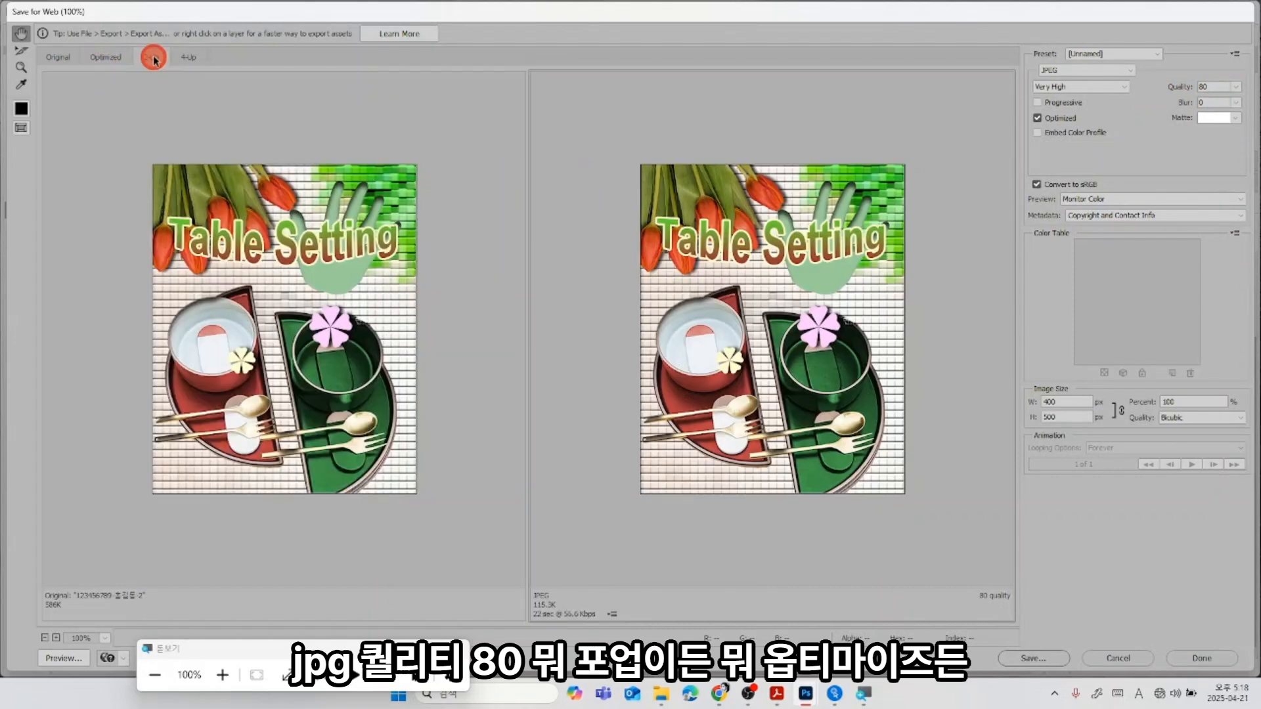
{"action": "left_click", "coordinate": [191, 59]}
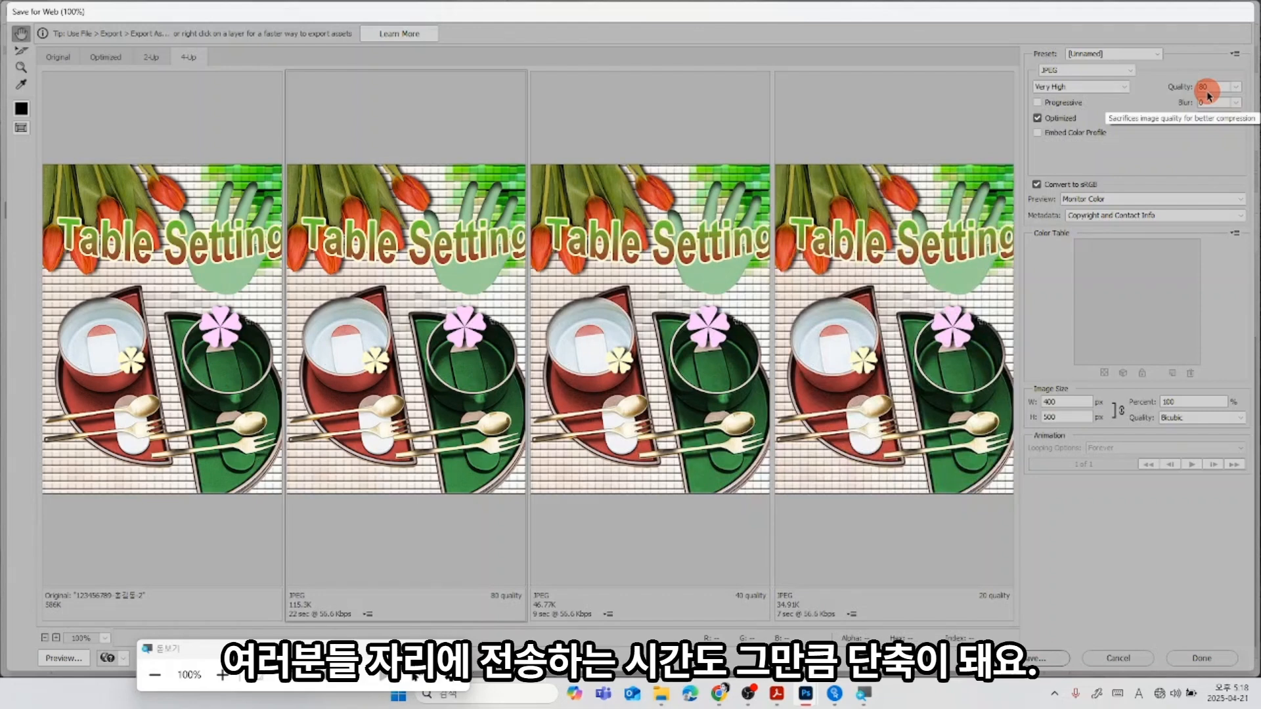
{"action": "left_click", "coordinate": [1037, 659]}
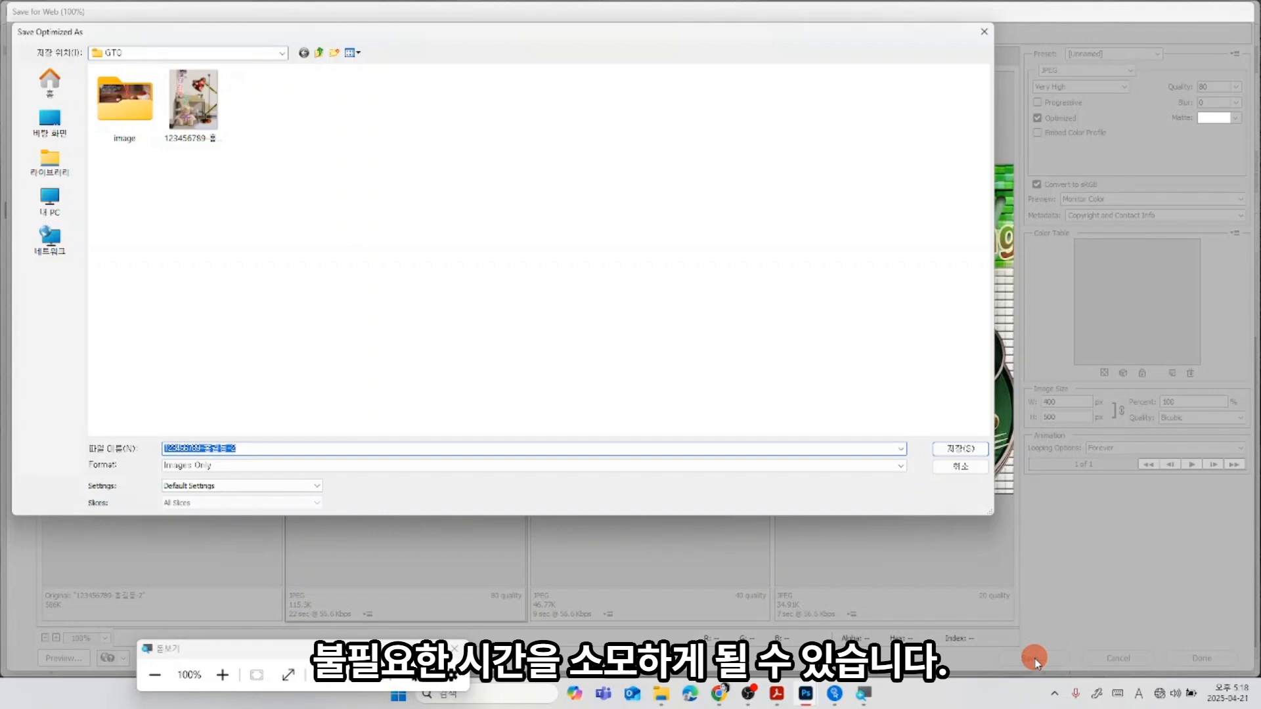
{"action": "left_click", "coordinate": [961, 449]}
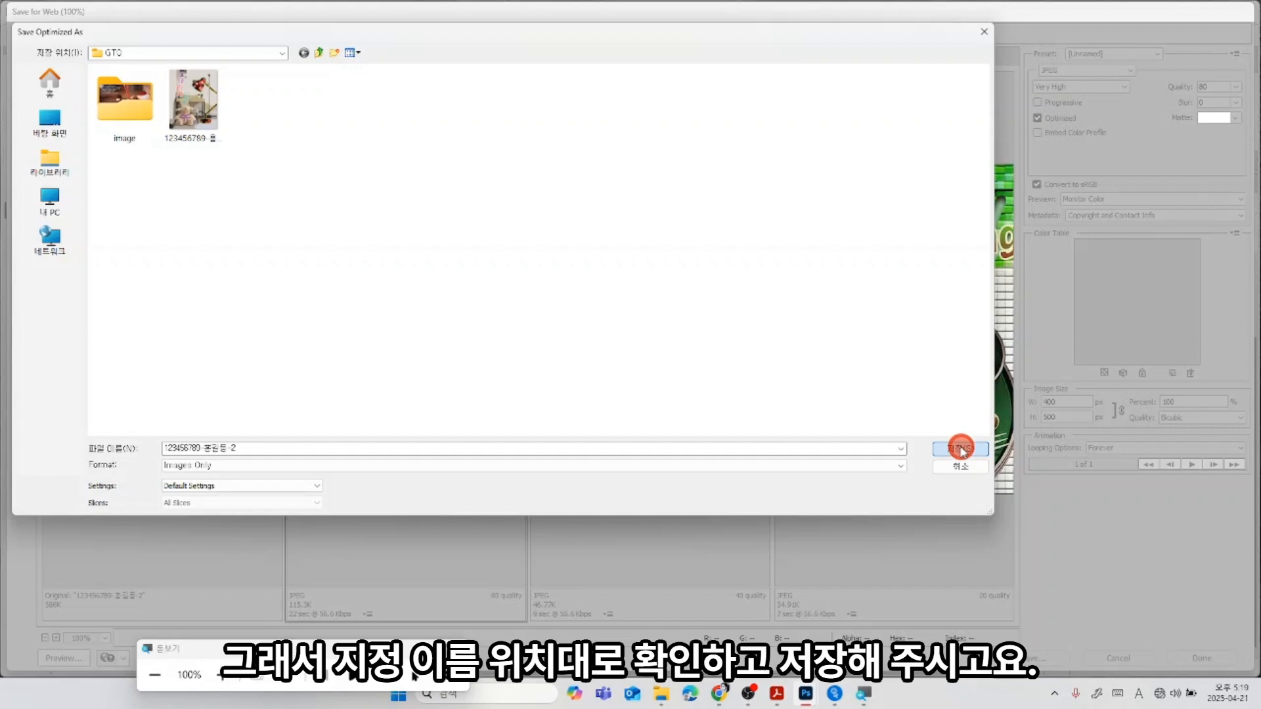
{"action": "left_click", "coordinate": [960, 450]}
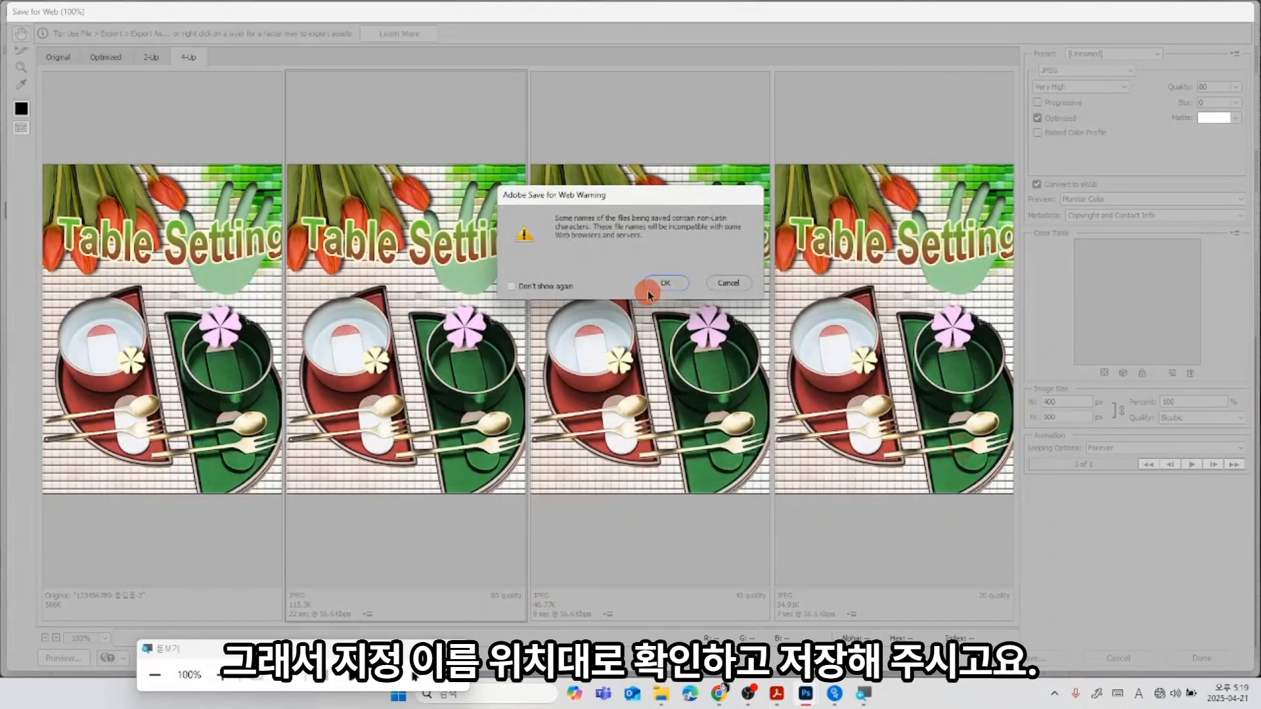
{"action": "left_click", "coordinate": [659, 287]}
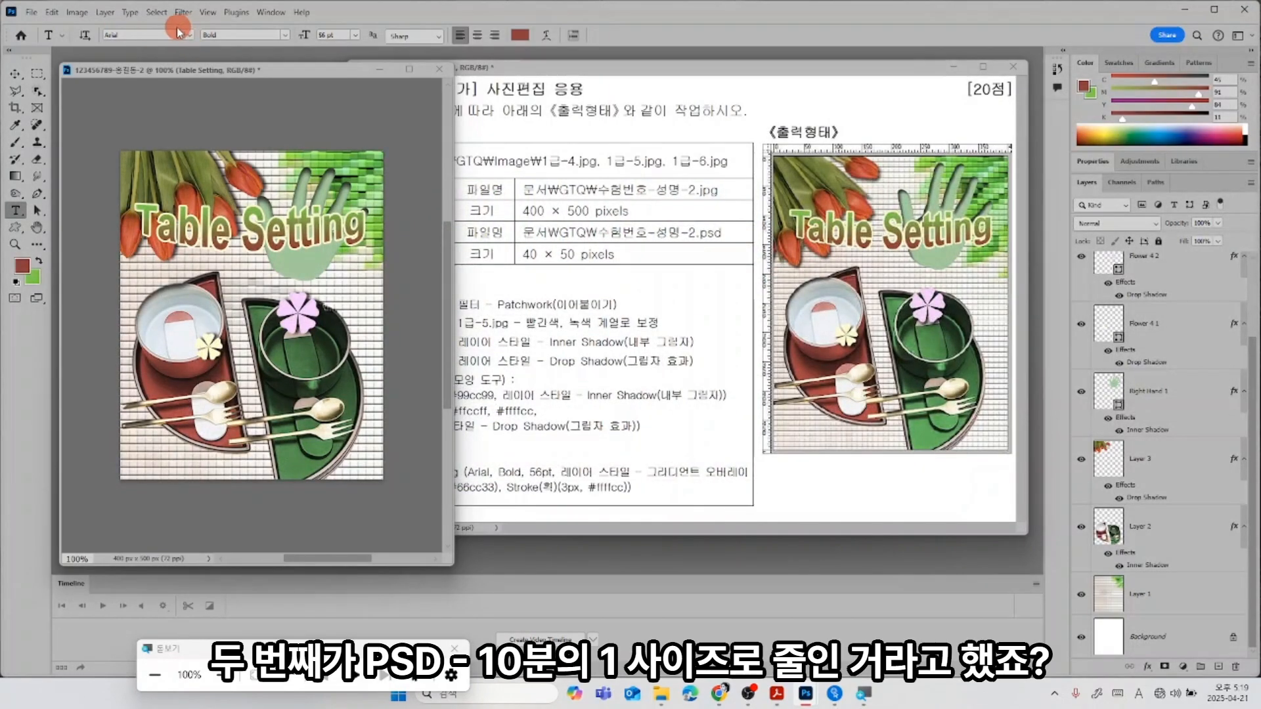
Check that Scale Styles is off and reduce the composition's image size to 40 x 50 pixels with proportions linked.
{"action": "right_click", "coordinate": [135, 70]}
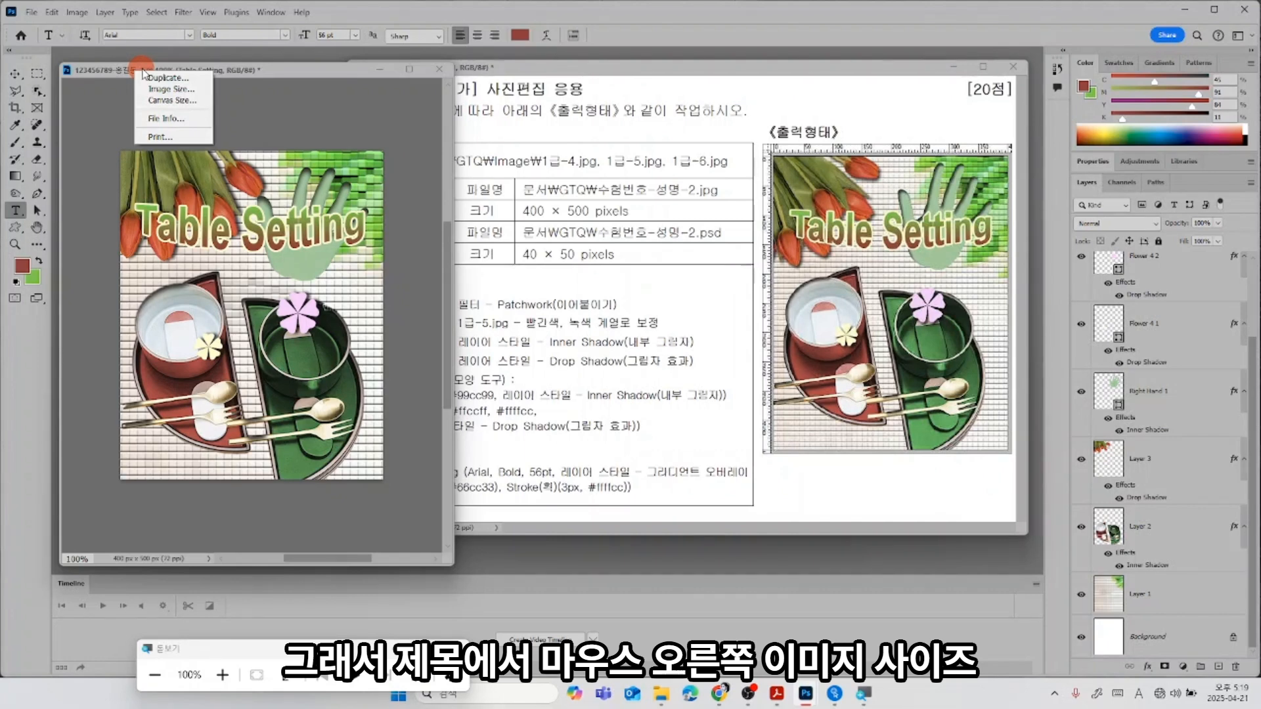
{"action": "left_click", "coordinate": [175, 90]}
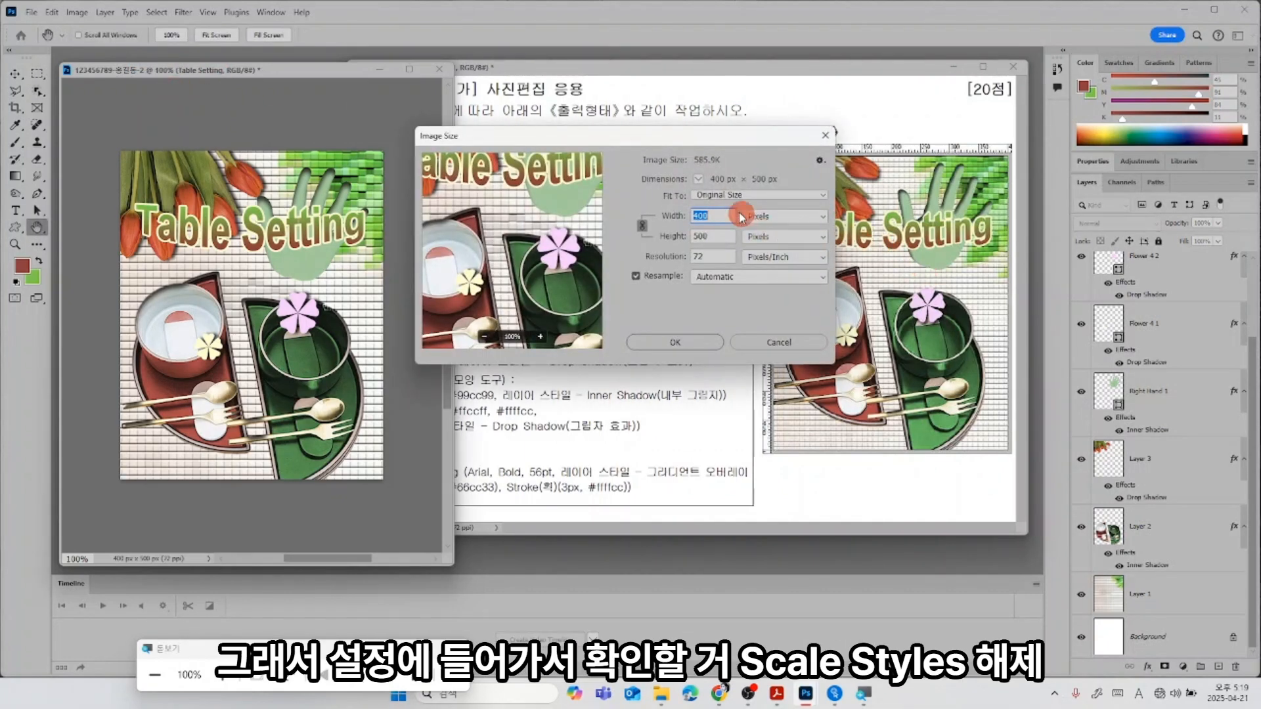
{"action": "left_click", "coordinate": [819, 160]}
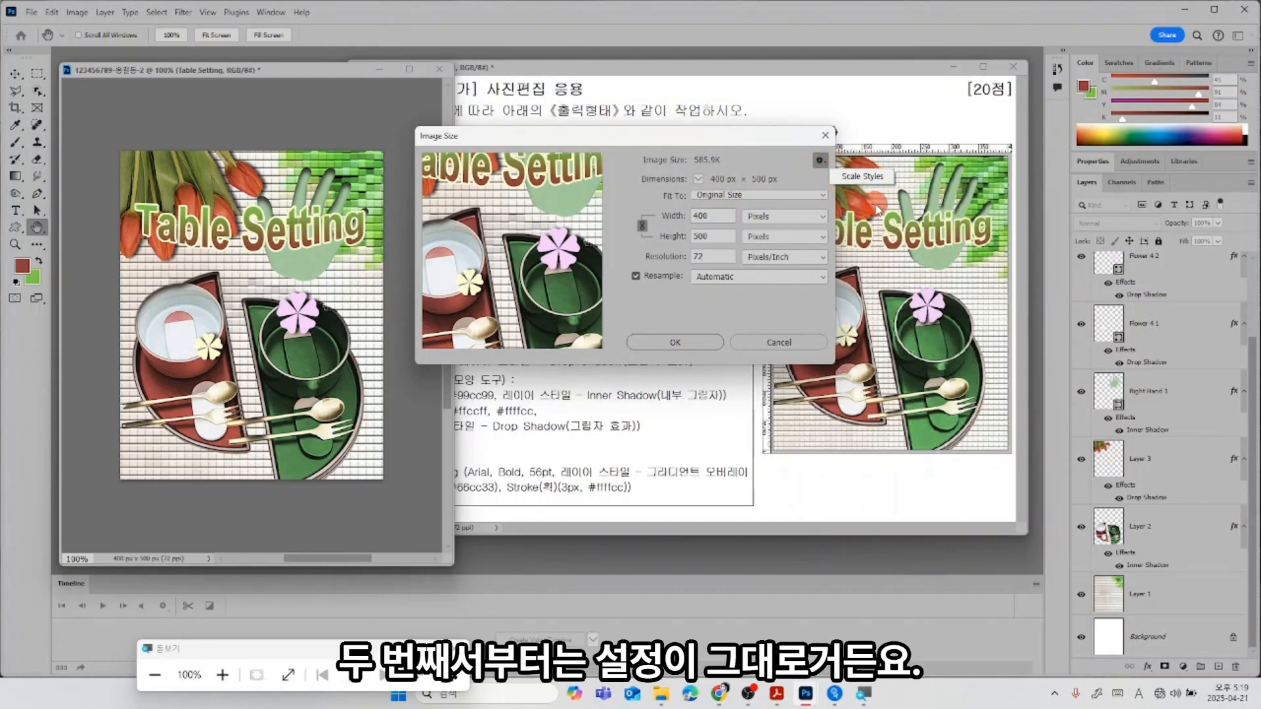
{"action": "left_click", "coordinate": [715, 218]}
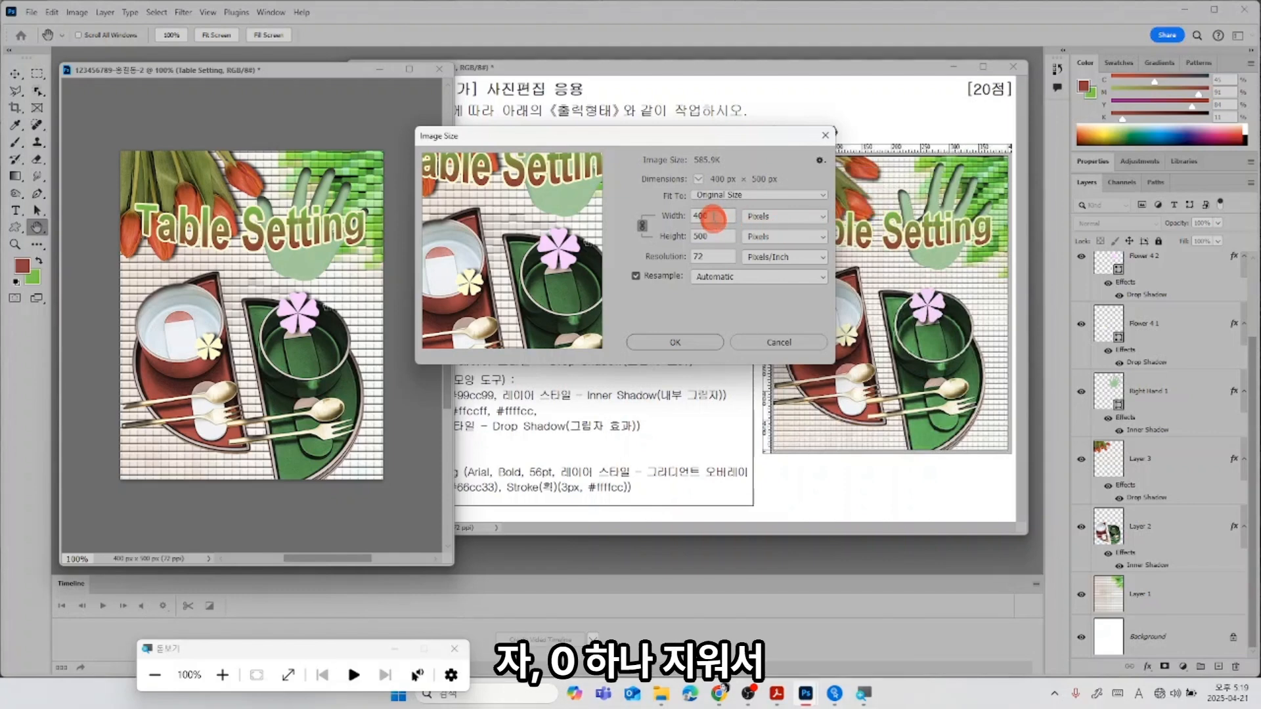
{"action": "key", "text": "BackSpace"}
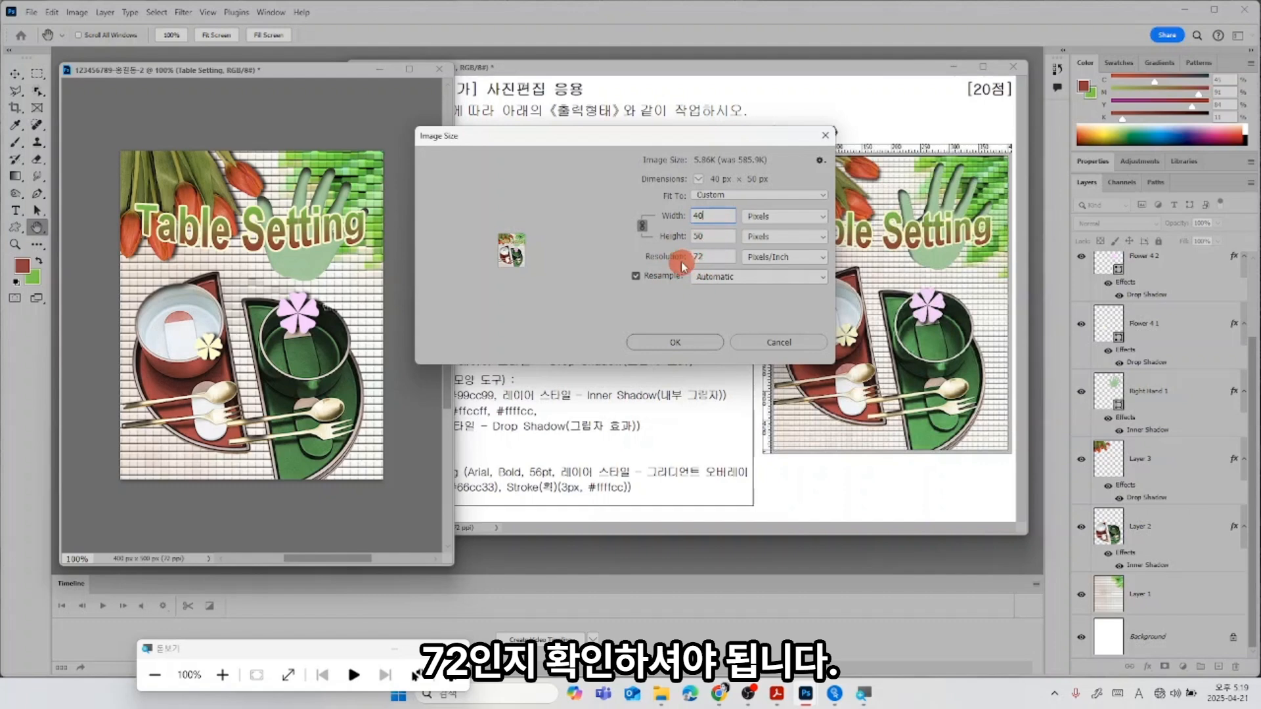
{"action": "left_click", "coordinate": [675, 342]}
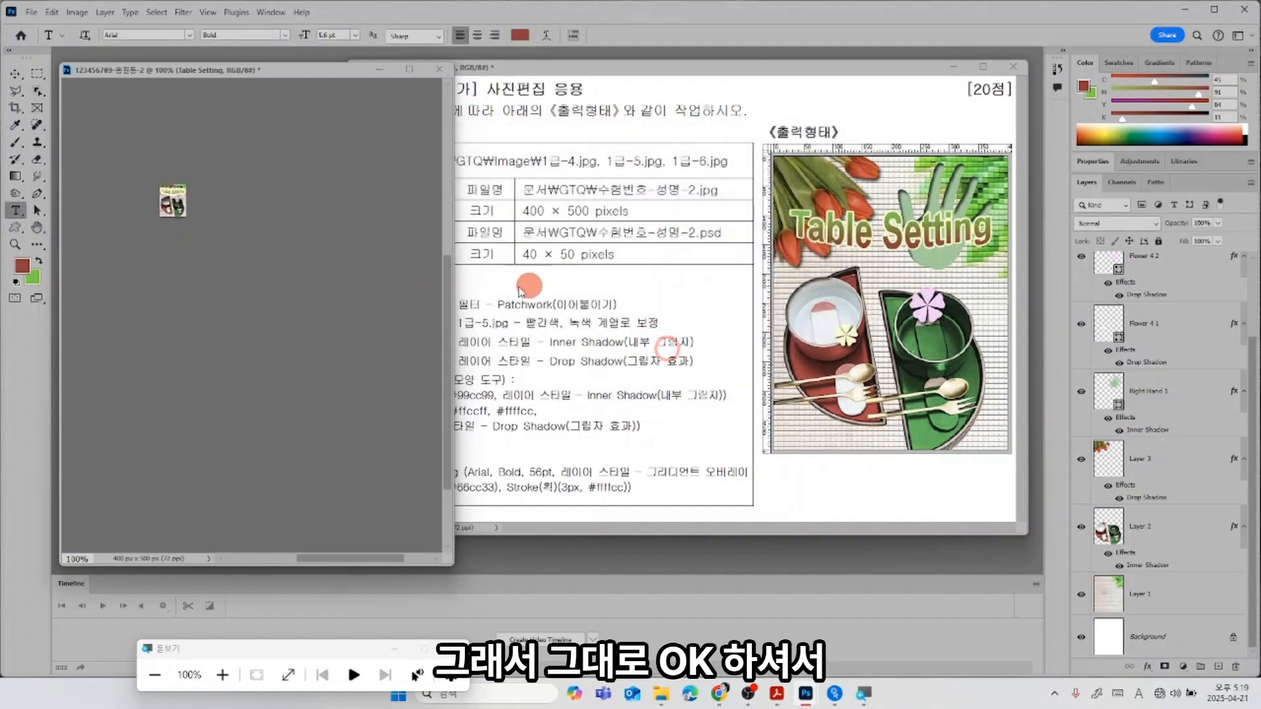
Save the reduced composition as a Photoshop PSD in the GTQ folder, keeping the proposed file name.
{"action": "left_click", "coordinate": [30, 11]}
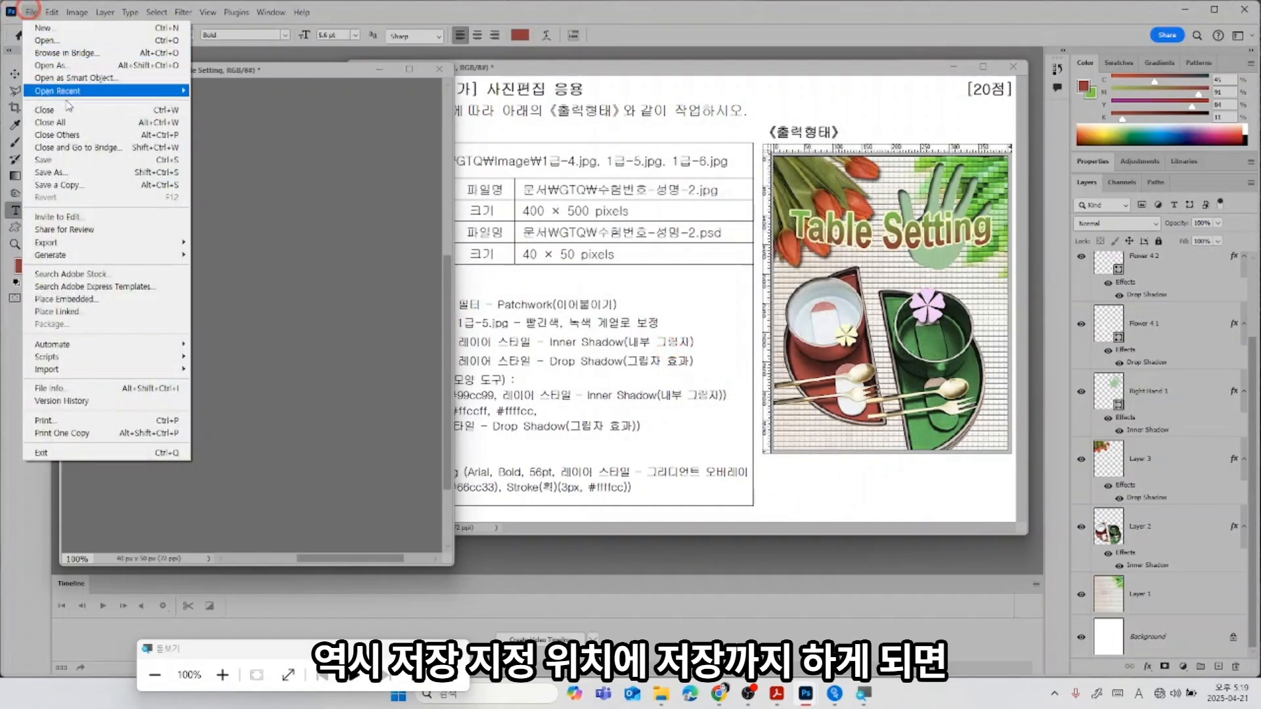
{"action": "left_click", "coordinate": [92, 157]}
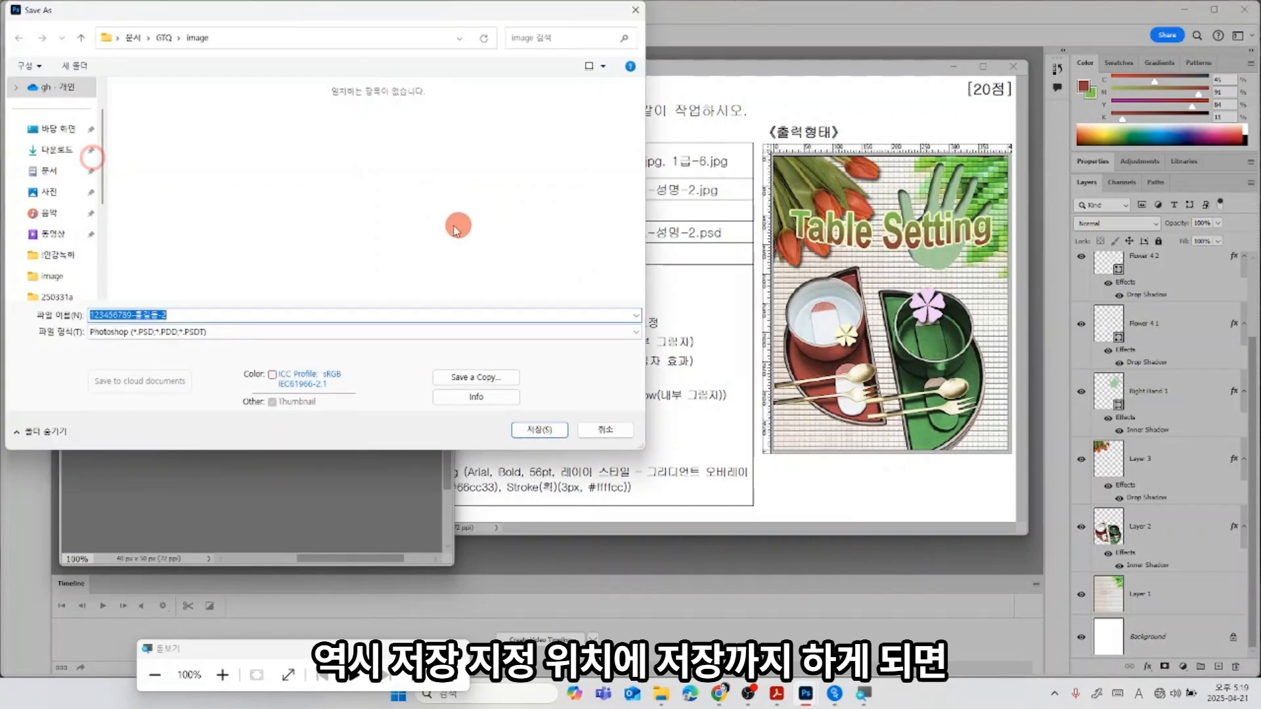
{"action": "left_click", "coordinate": [161, 37]}
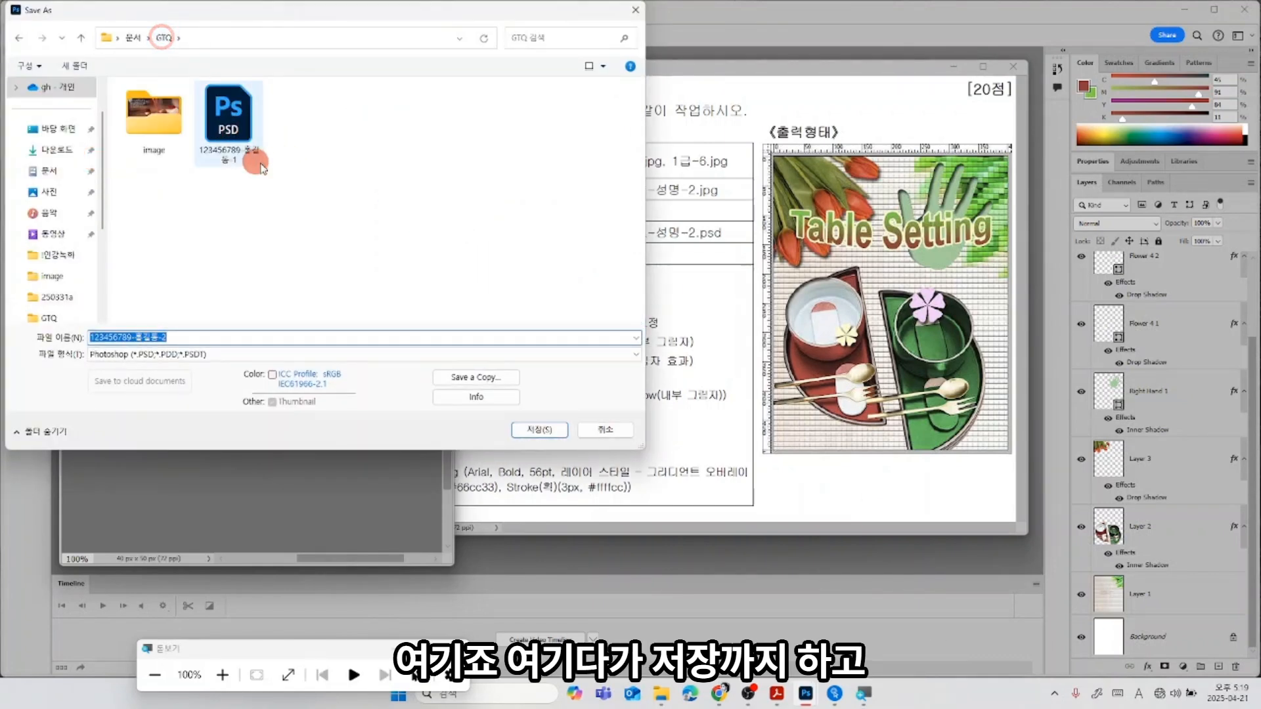
{"action": "left_click", "coordinate": [539, 430]}
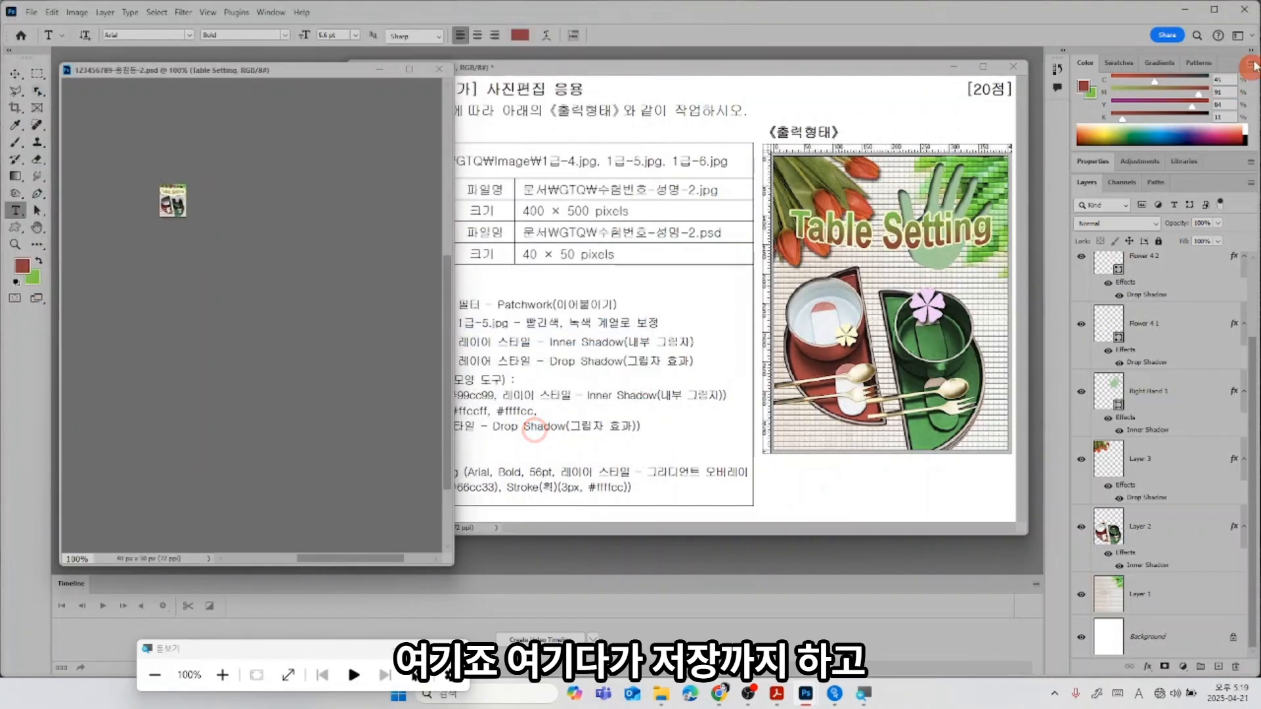